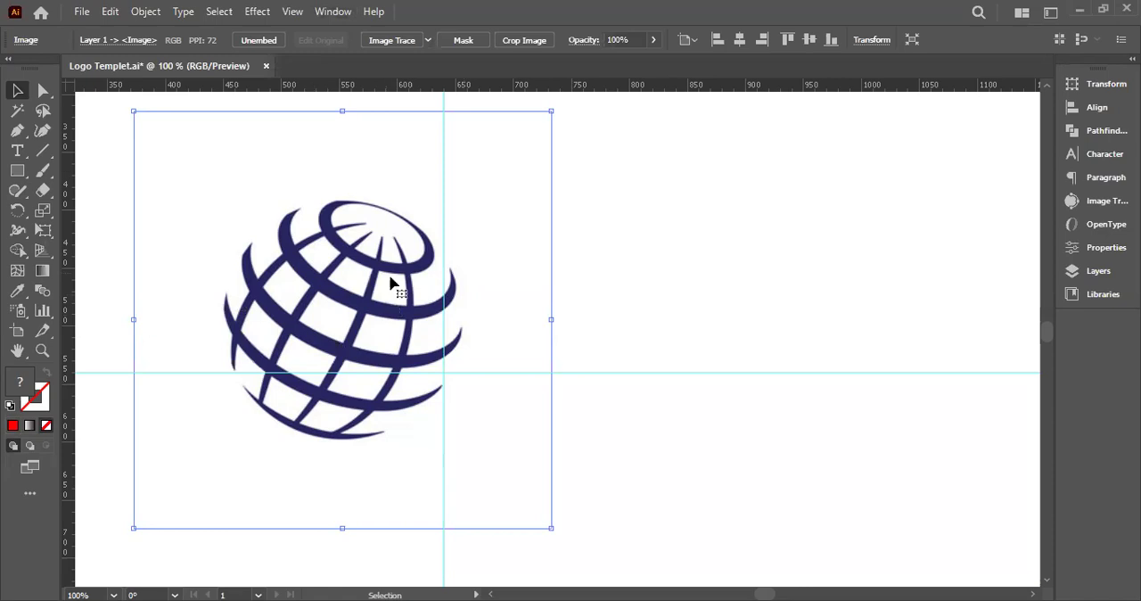
Open the Image Trace settings for the selected globe image
click(331, 12)
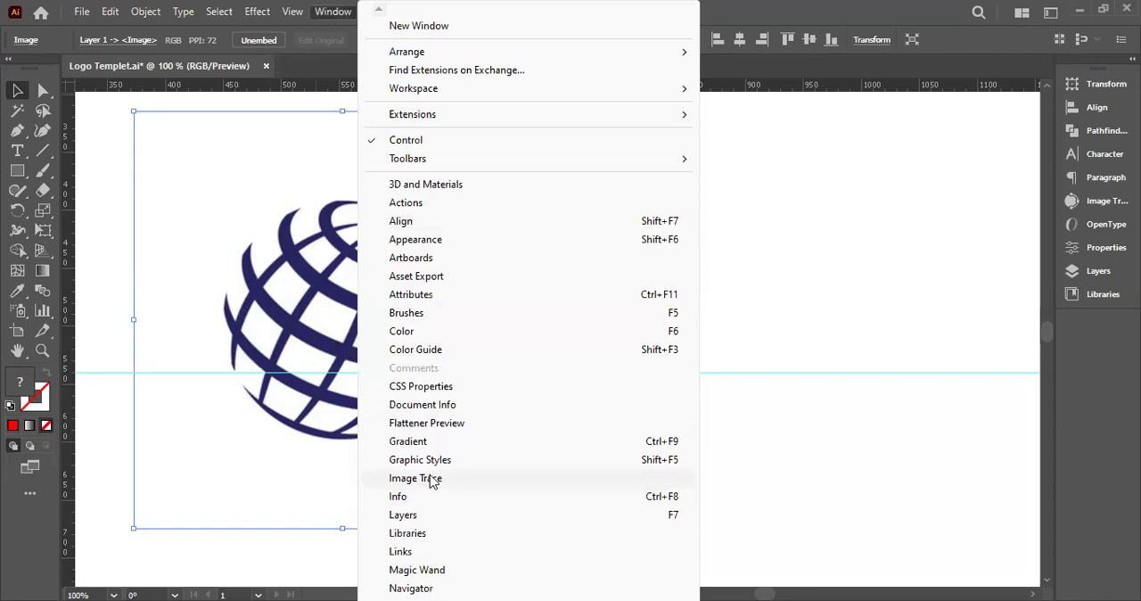
click(1106, 201)
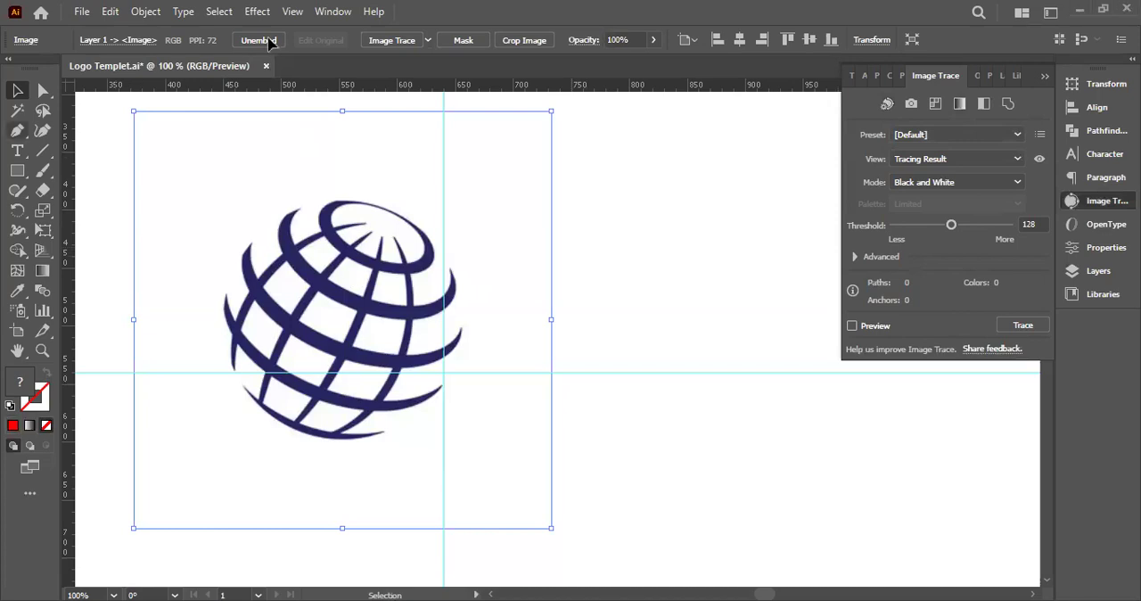
Try tracing the globe image with the Silhouettes preset and expanding it into vector paths
click(428, 41)
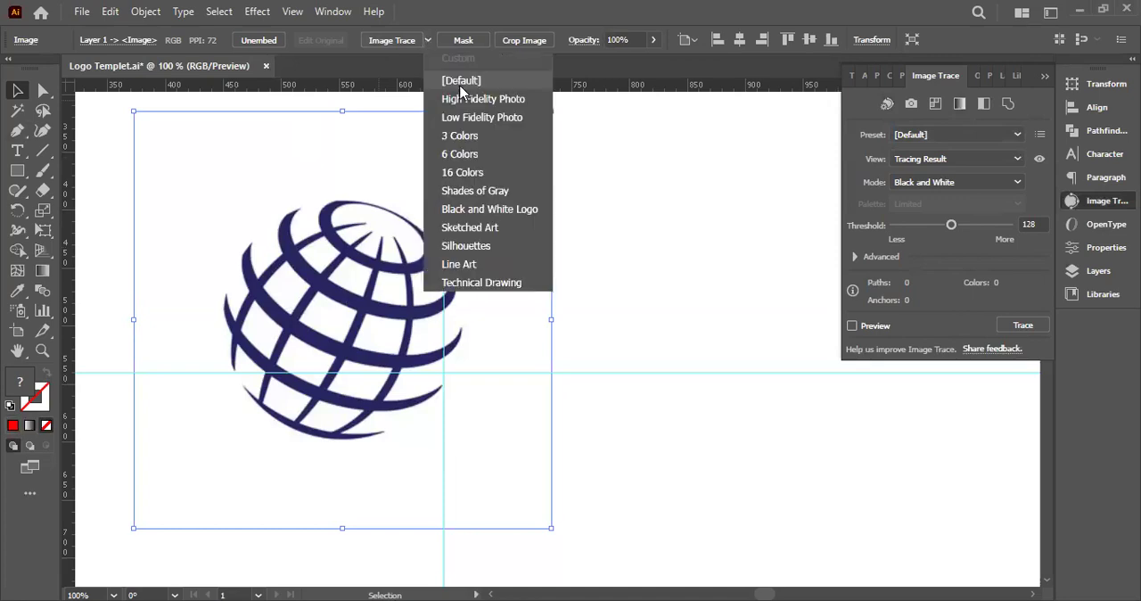
click(468, 172)
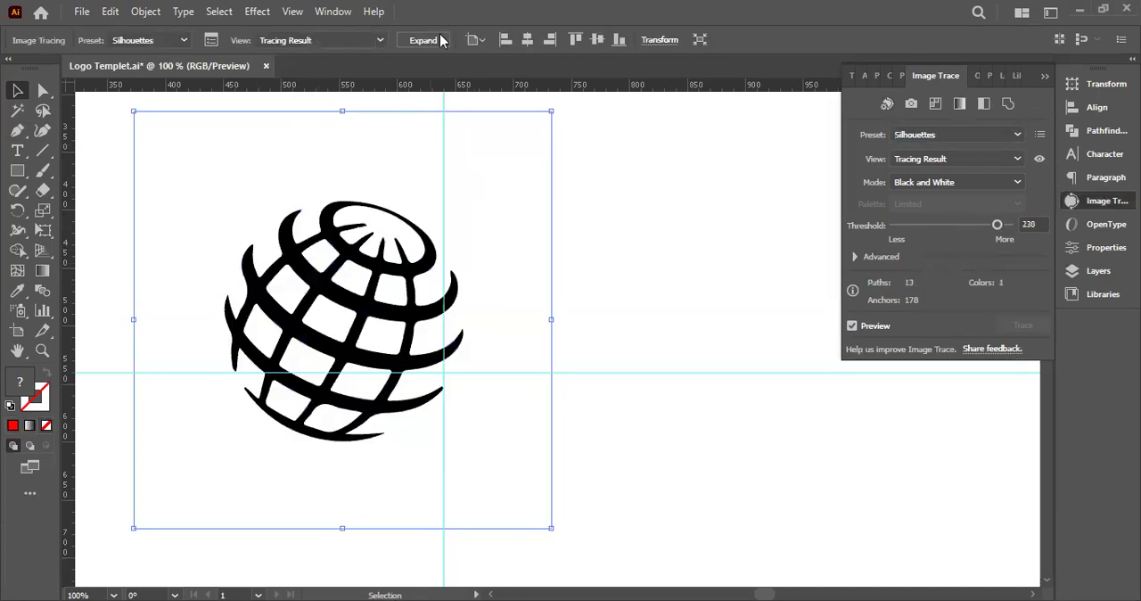
click(433, 40)
drag(344, 257, 433, 241)
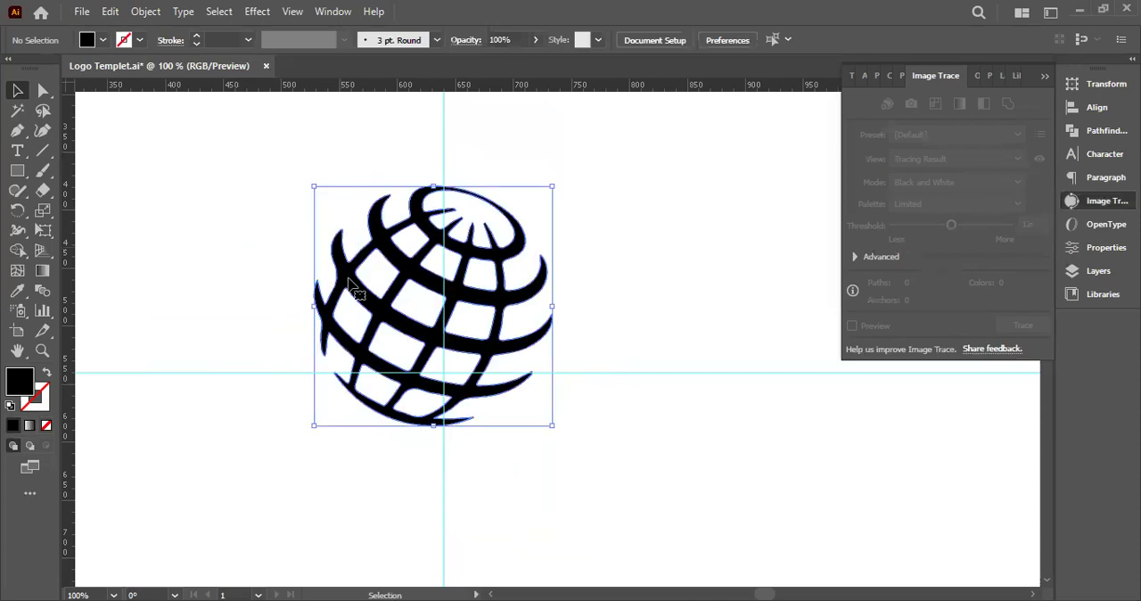
drag(512, 299, 390, 267)
Undo the expansion and the Silhouettes trace to restore the original globe image, and clear the selection
key(ctrl+z)
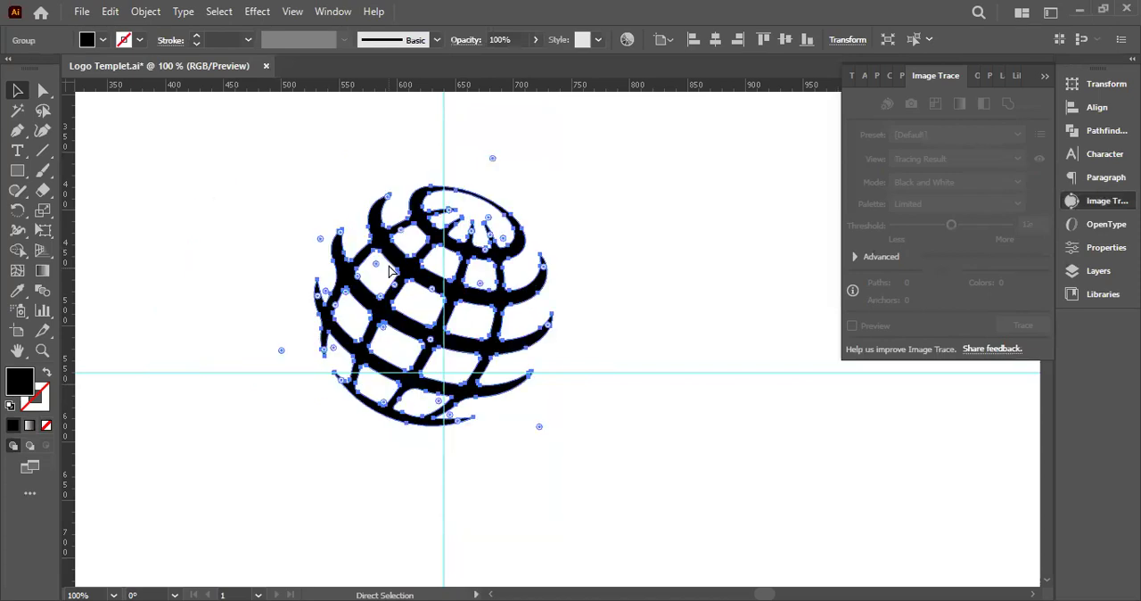
key(ctrl+z)
key(ctrl+z)
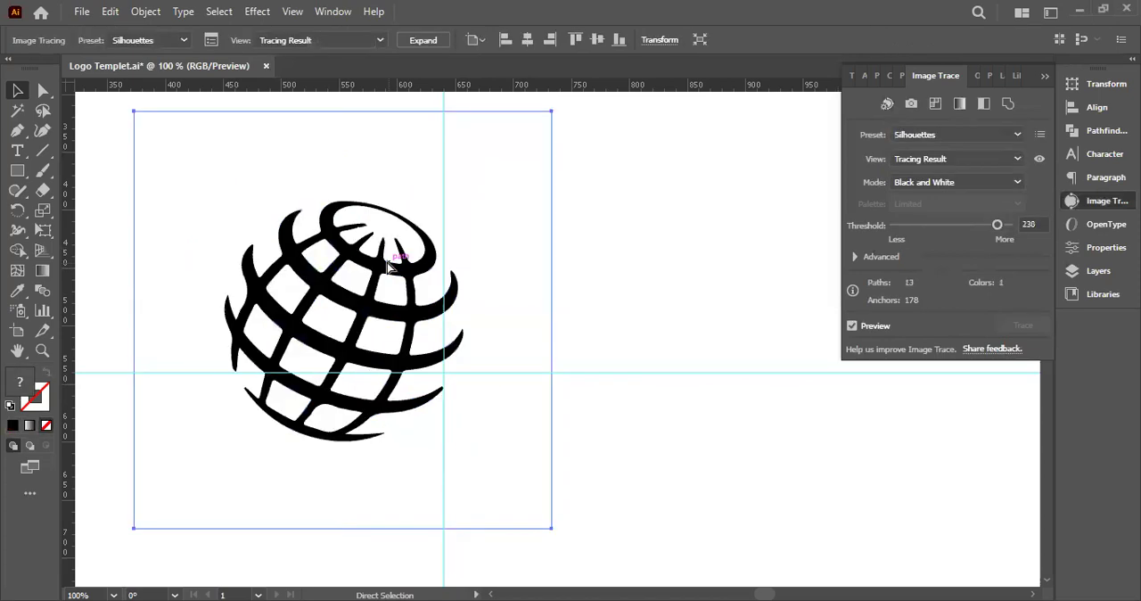
key(ctrl+z)
key(ctrl+shift+a)
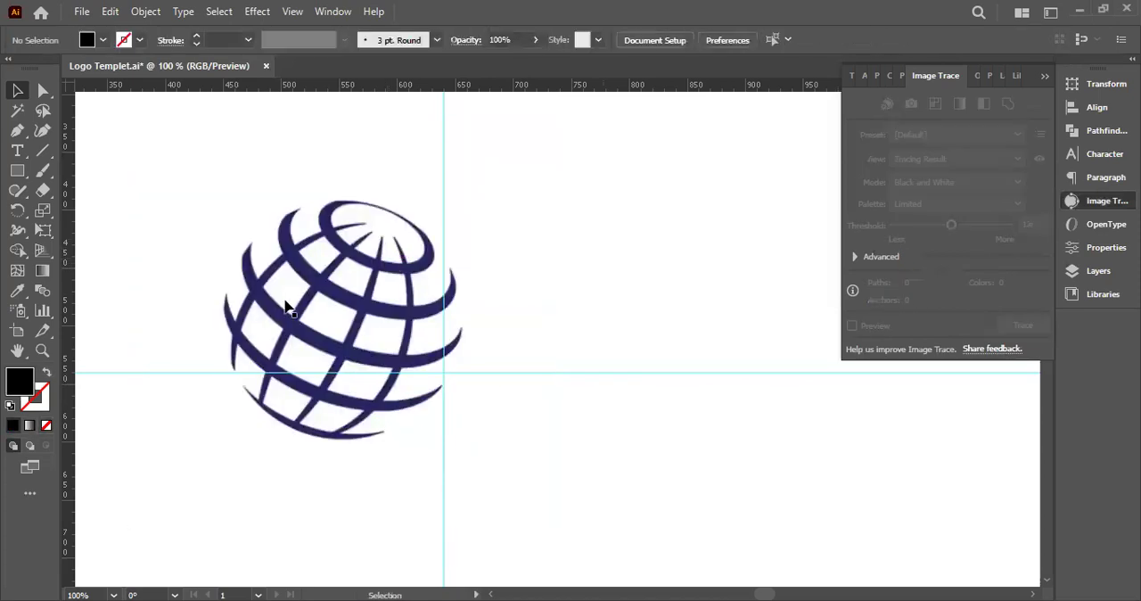
Trace the globe image with the Auto-Color preset and expand the tracing into vector shapes
click(354, 309)
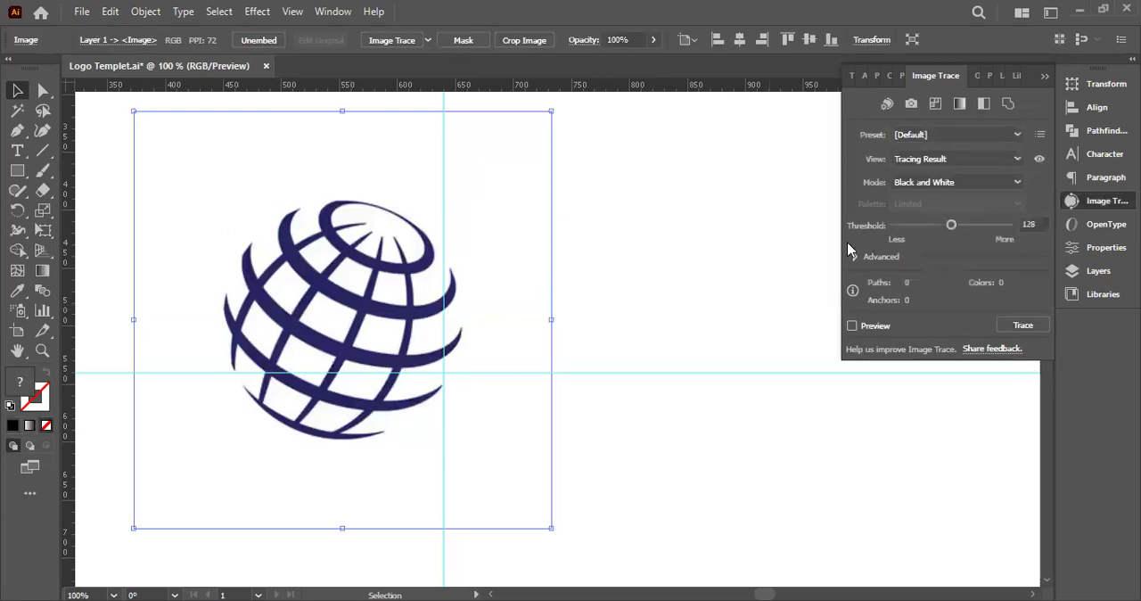
click(887, 105)
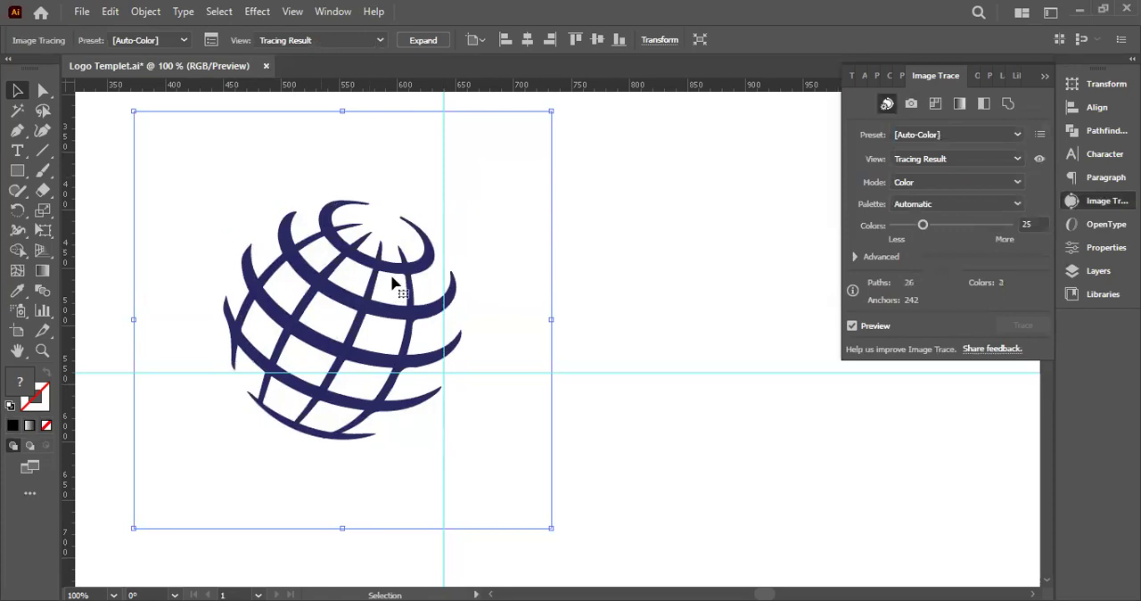
click(424, 41)
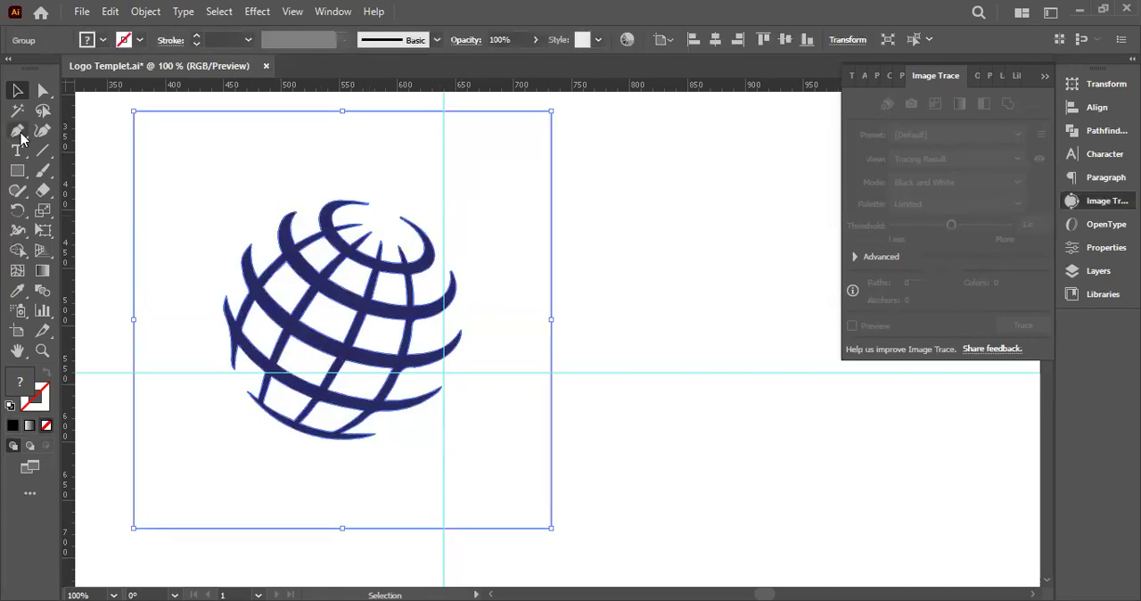
Ungroup the expanded tracing and delete the white background shape surrounding the globe
right_click(528, 316)
click(501, 305)
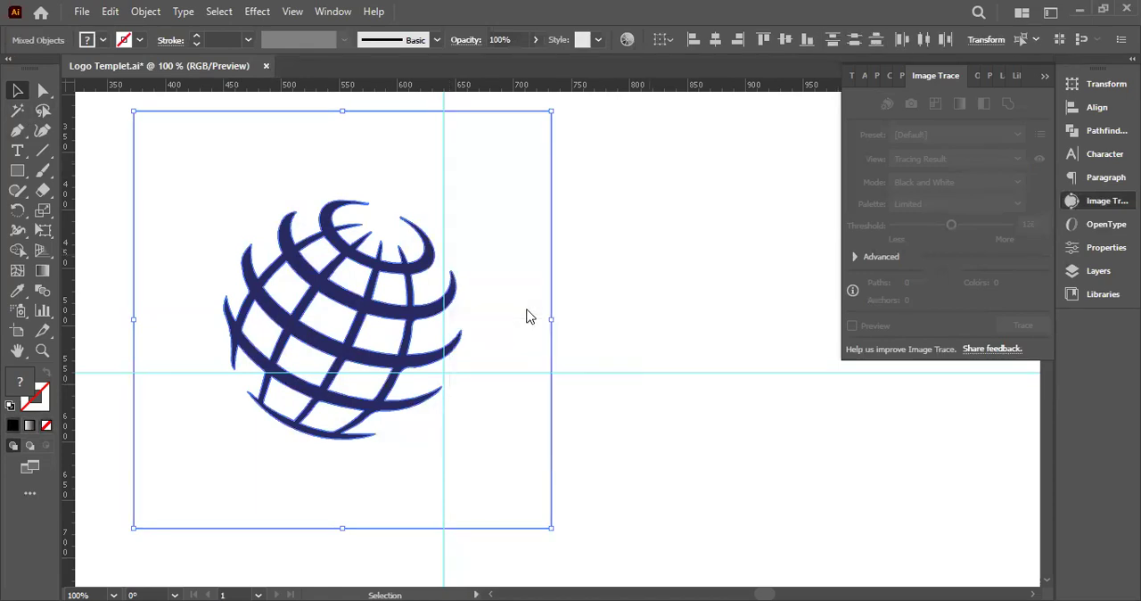
click(530, 312)
mouse_move(385, 158)
mouse_down()
mouse_move(422, 150)
mouse_move(734, 200)
mouse_up()
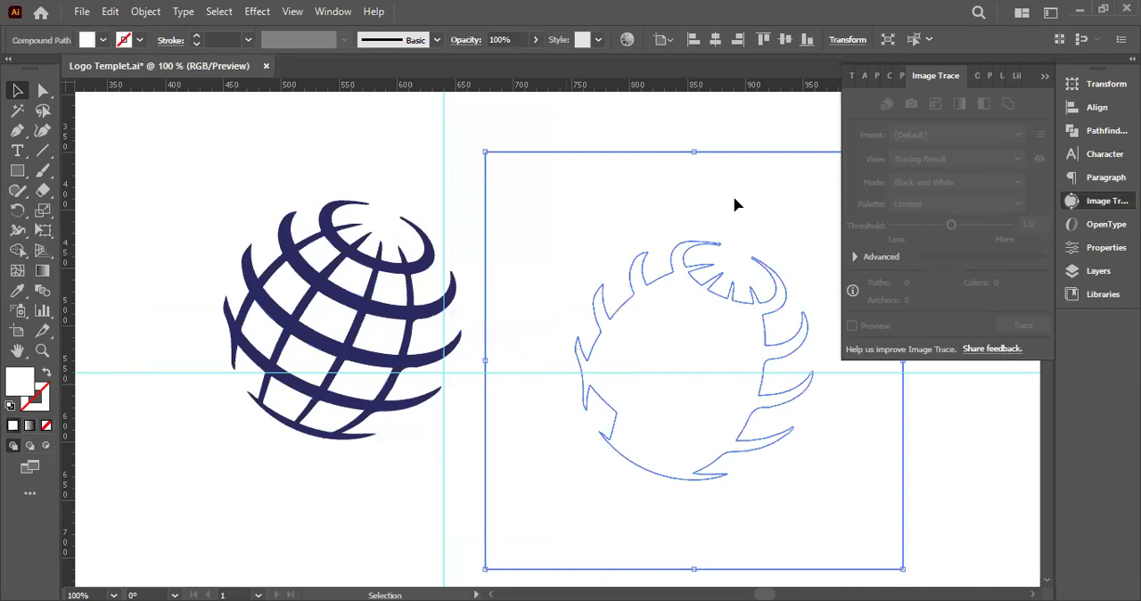
key(Delete)
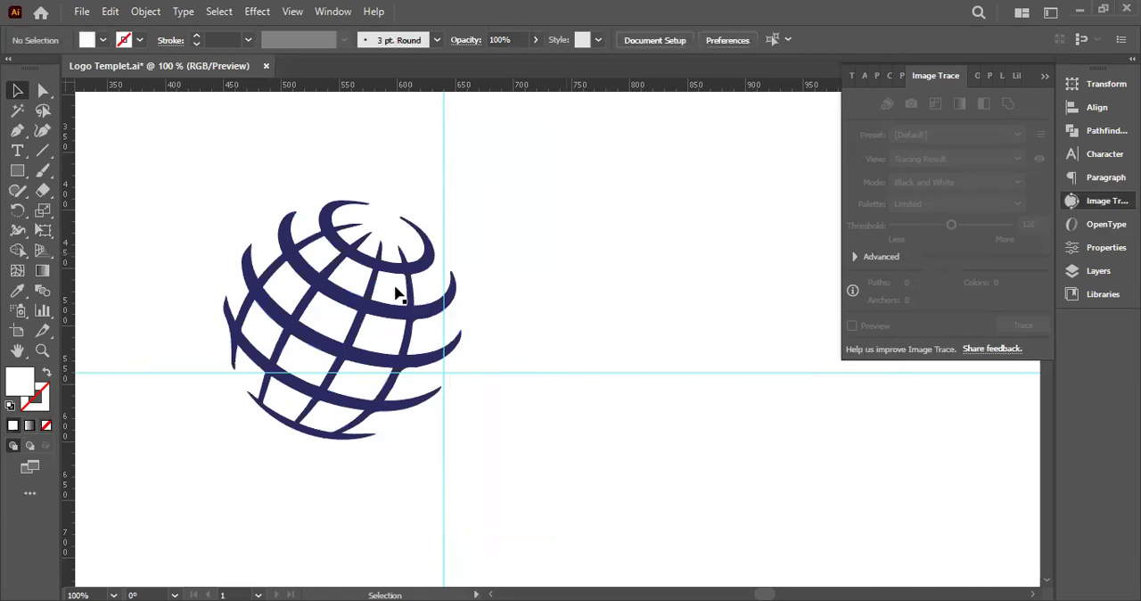
Delete four of the white cells between the globe's upper and right-hand grid lines
click(357, 283)
key(Delete)
click(329, 269)
key(Delete)
click(395, 290)
key(Delete)
click(387, 336)
key(Delete)
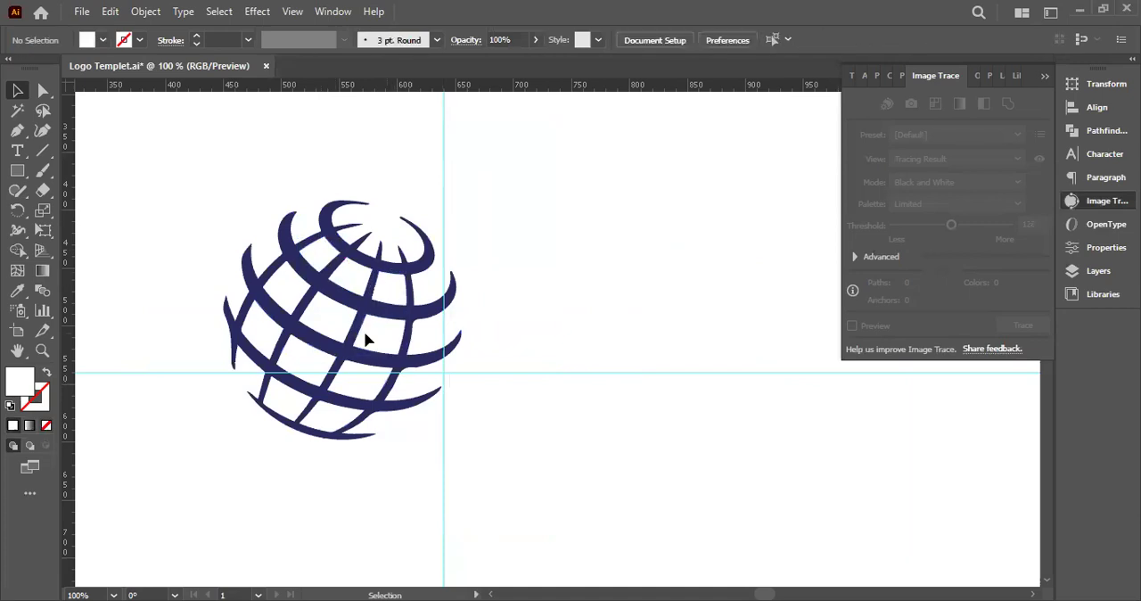
Draw a black-filled rectangle covering the whole globe and send it to the back
click(18, 171)
drag(159, 143, 593, 487)
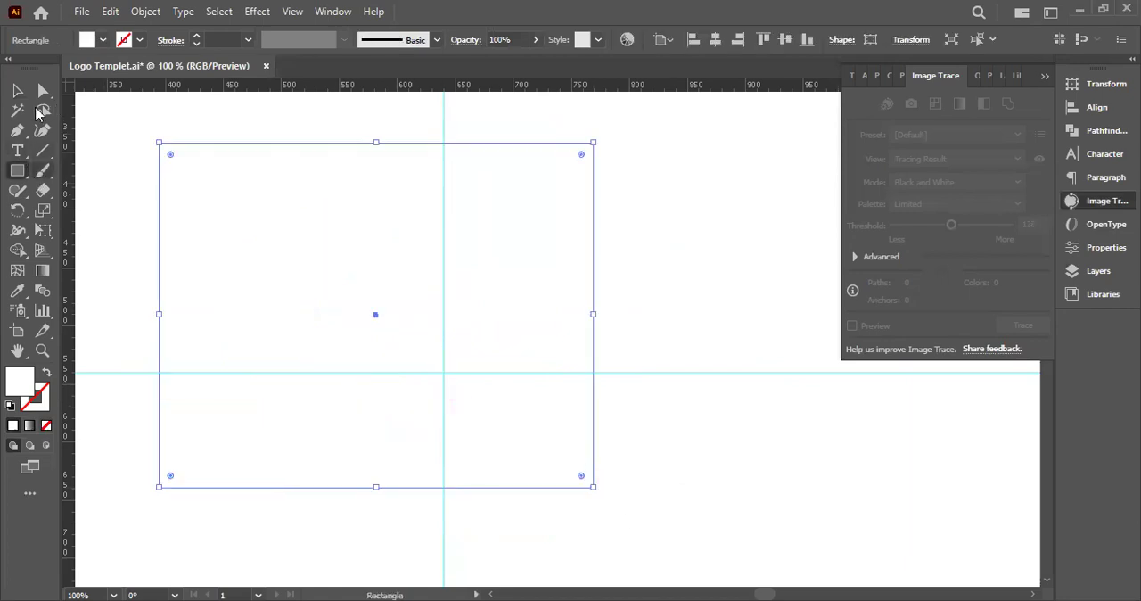
click(102, 39)
click(45, 69)
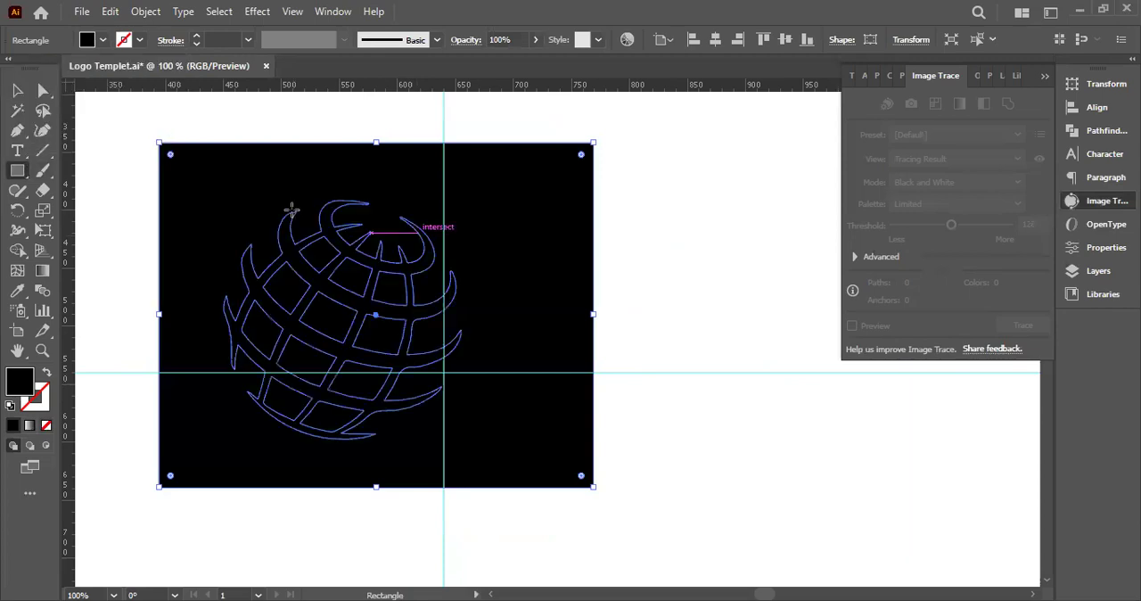
right_click(484, 539)
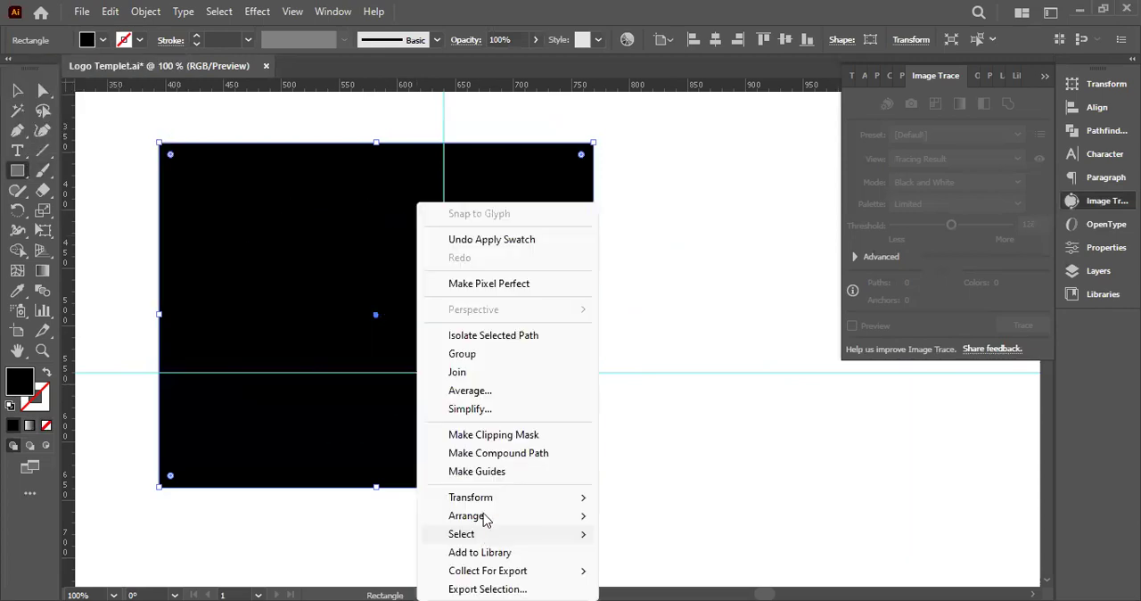
mouse_move(485, 520)
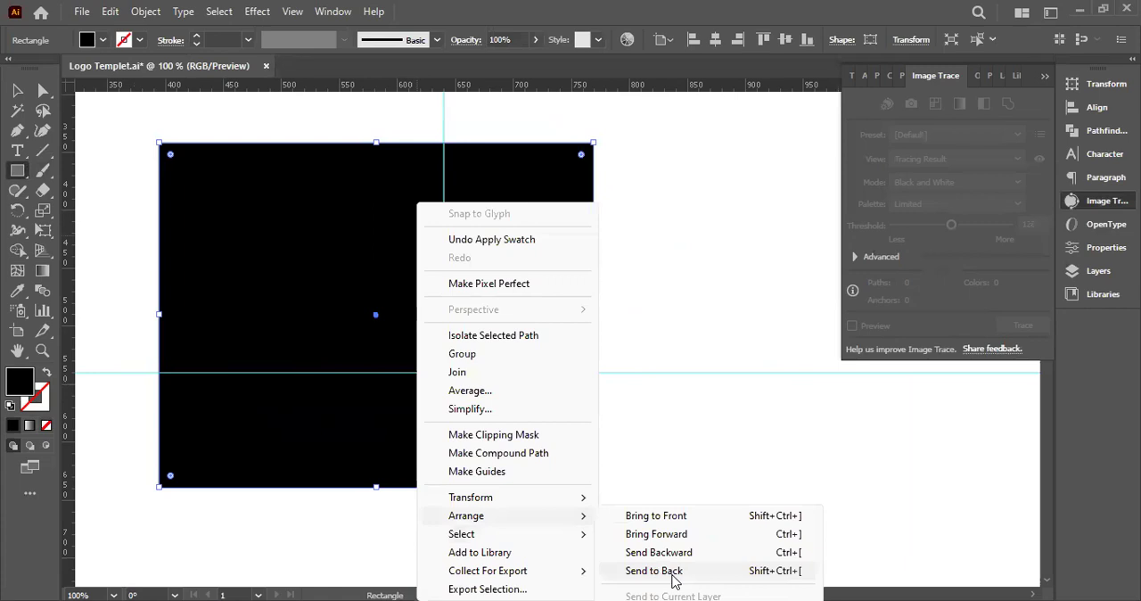
click(674, 578)
key(ctrl+shift+a)
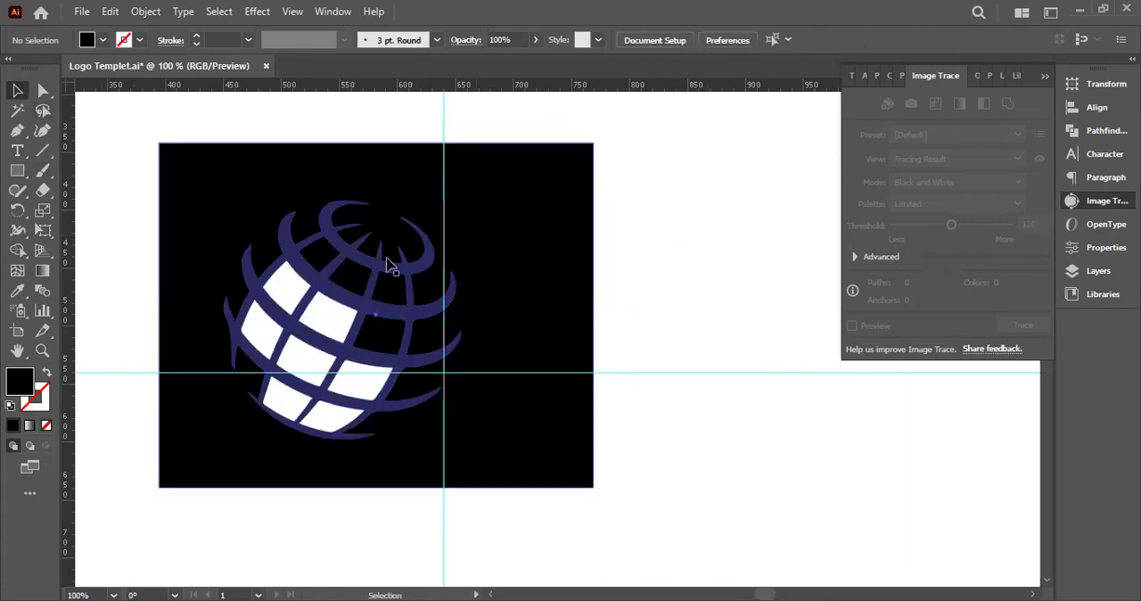
Delete all the remaining white cells inside the globe's grid
click(357, 265)
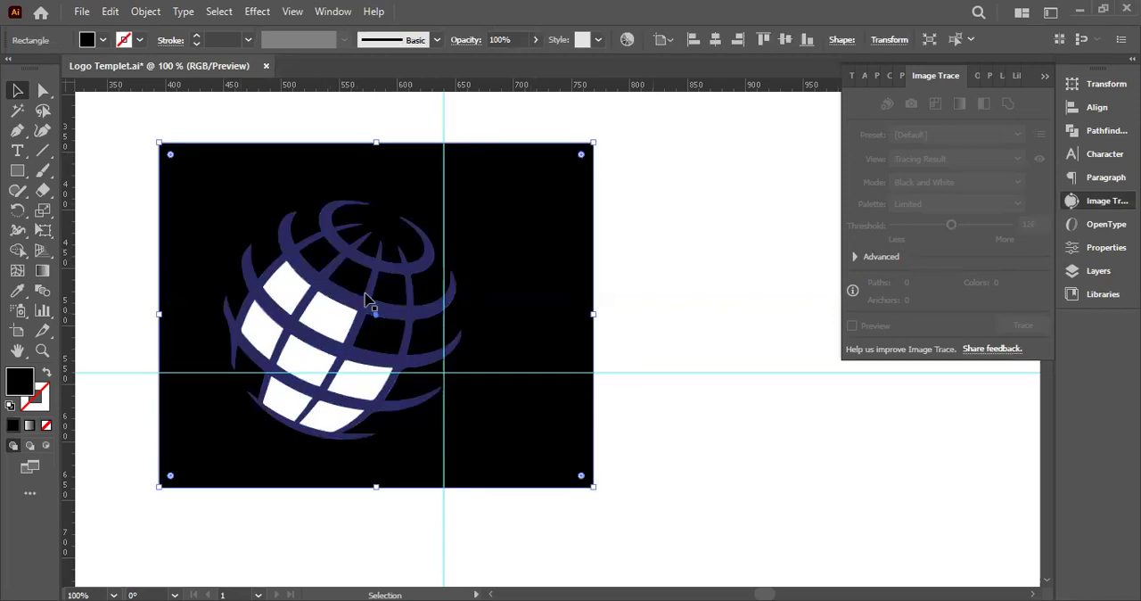
click(347, 325)
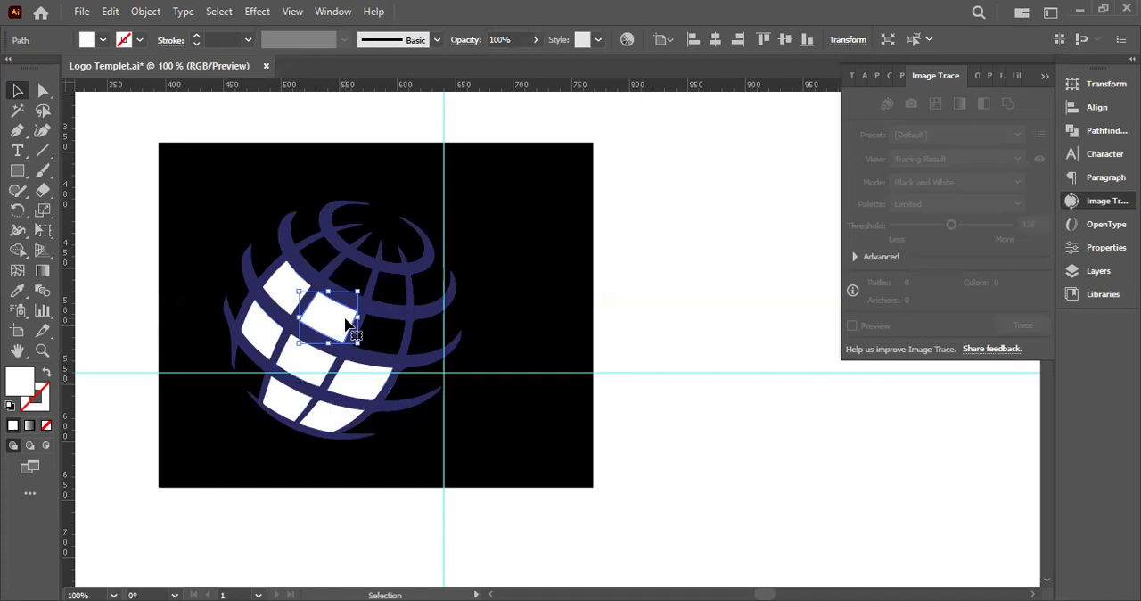
key(Delete)
click(266, 323)
key(Delete)
click(272, 343)
key(Delete)
click(314, 362)
key(Delete)
click(368, 386)
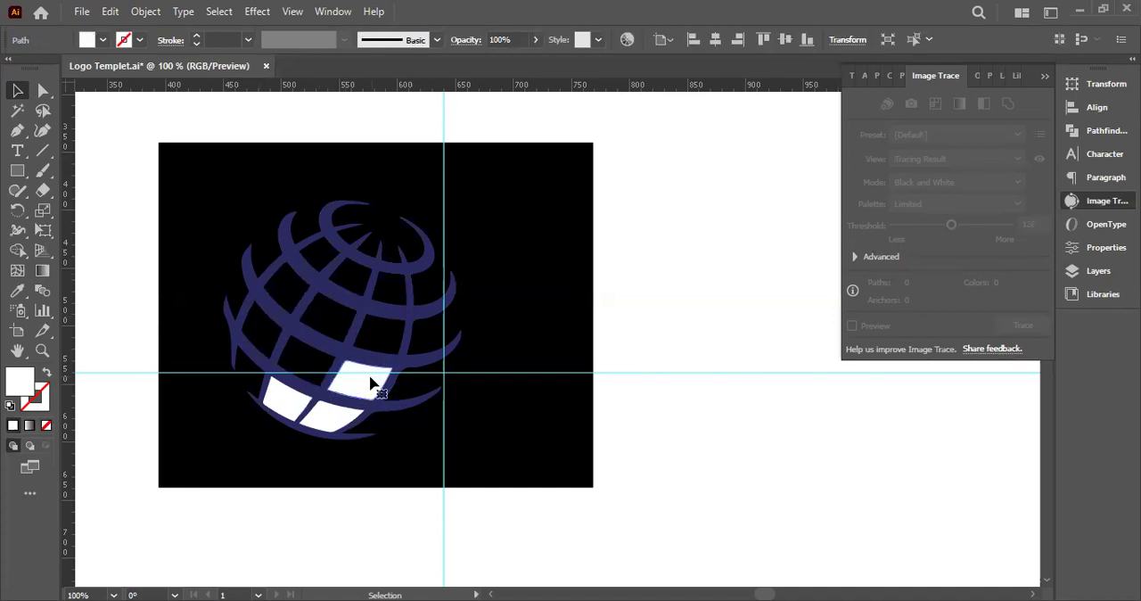
key(Delete)
click(330, 418)
key(Delete)
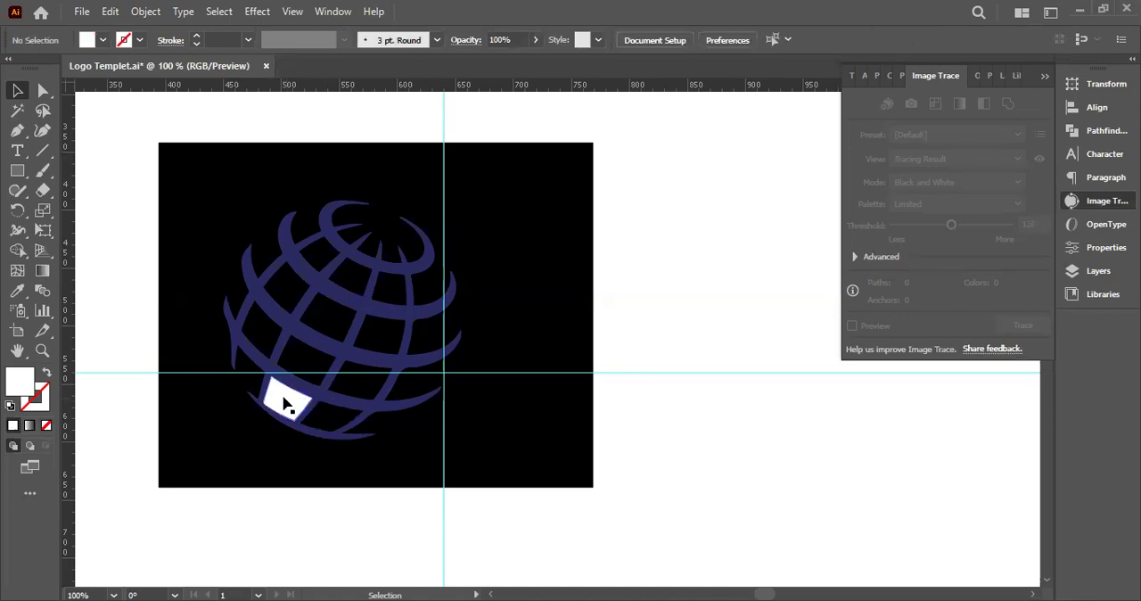
click(283, 404)
key(Delete)
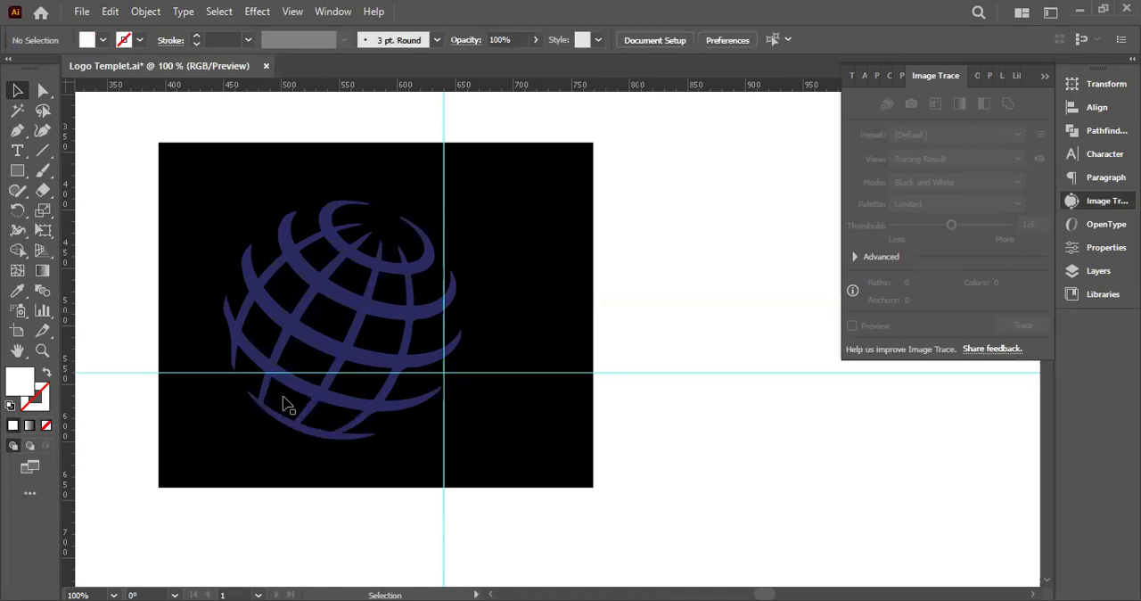
Delete the black backing rectangle and fill all the globe's shapes with black
click(414, 334)
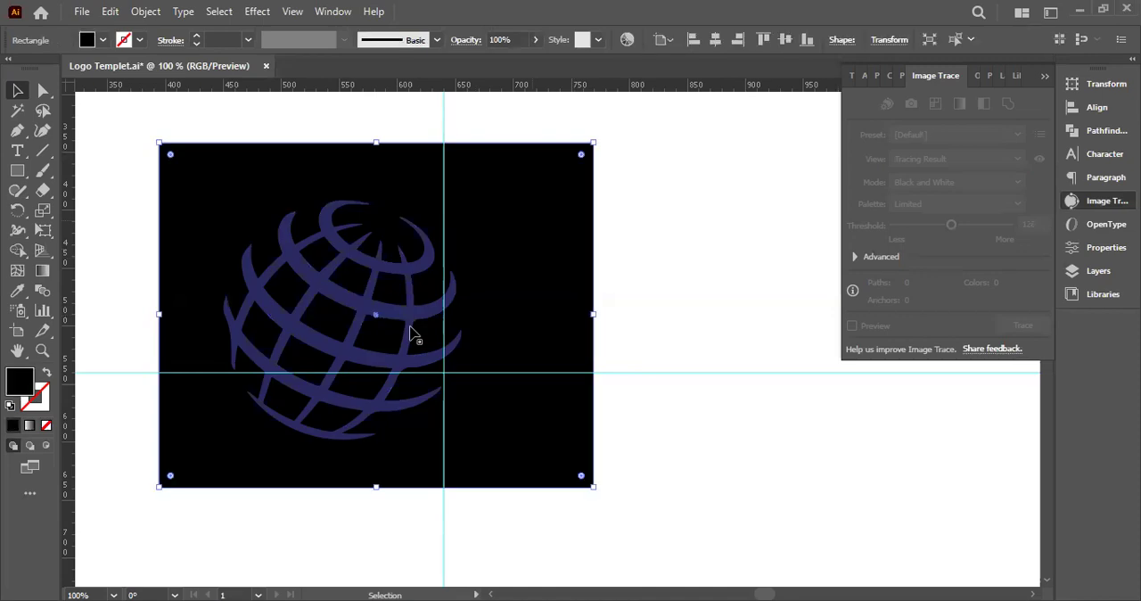
key(Delete)
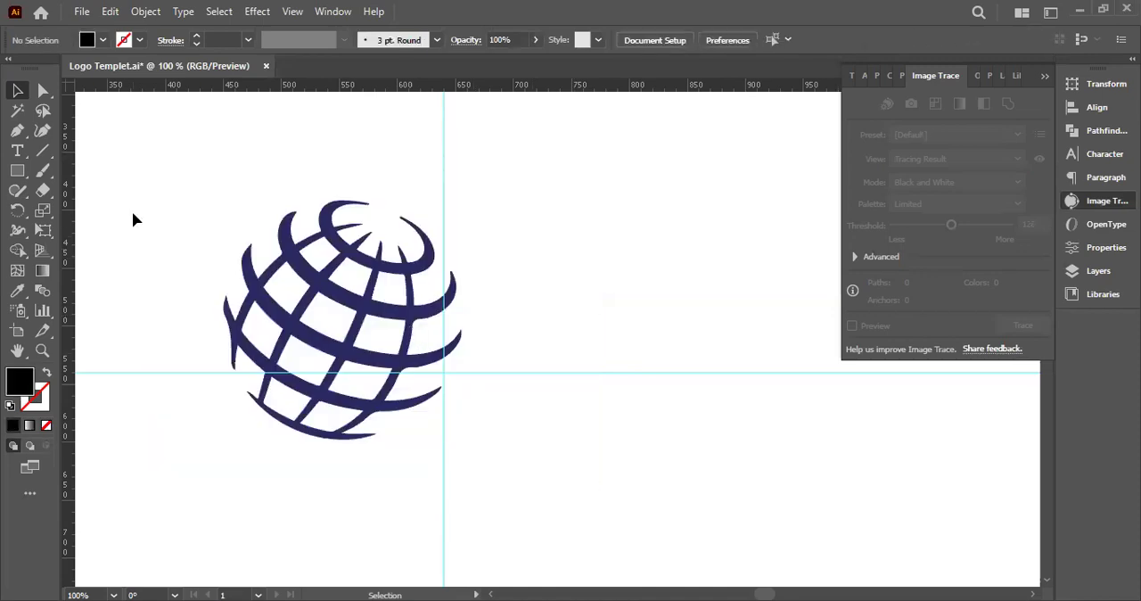
drag(130, 181, 598, 472)
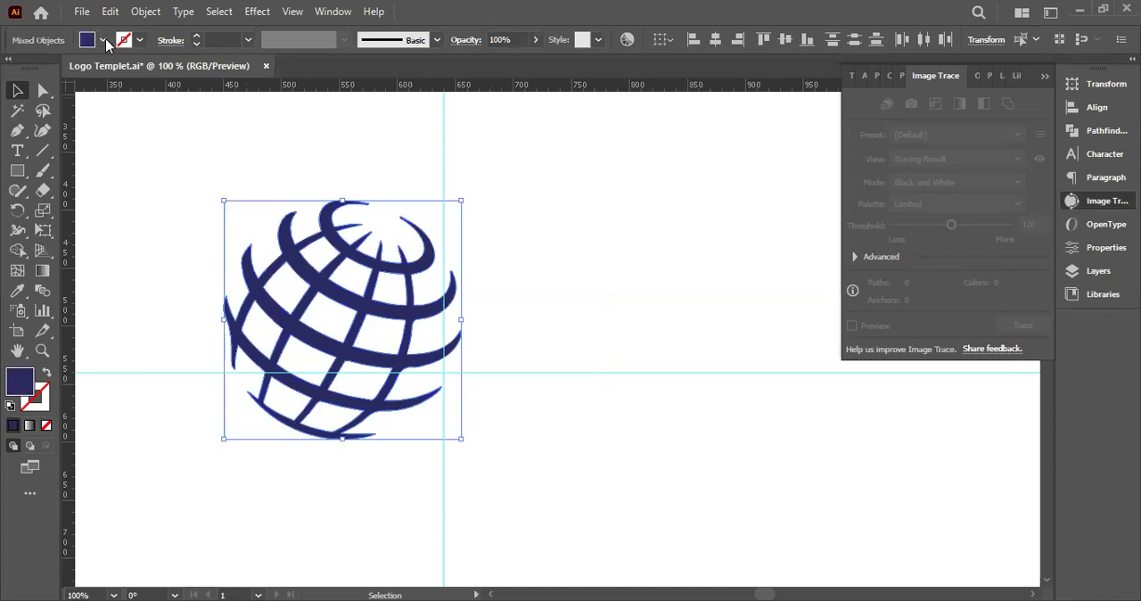
click(103, 40)
click(46, 67)
click(296, 183)
Examine the traced globe's line ends and edges up close for tracing flaws
scroll(364, 250, up, 2)
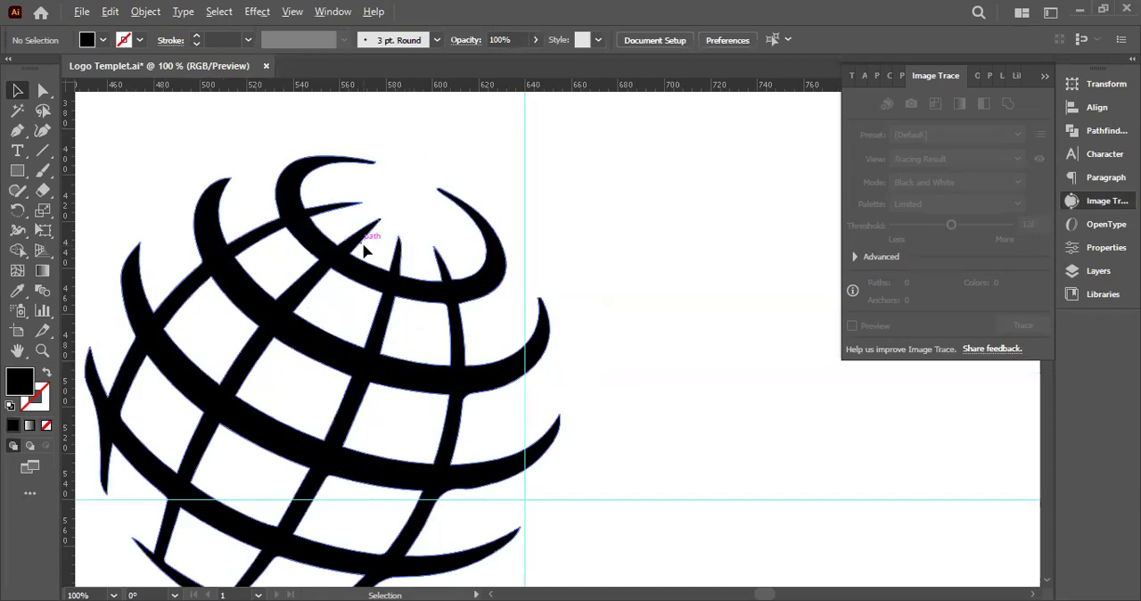
scroll(364, 250, up, 4)
scroll(506, 261, down, 1)
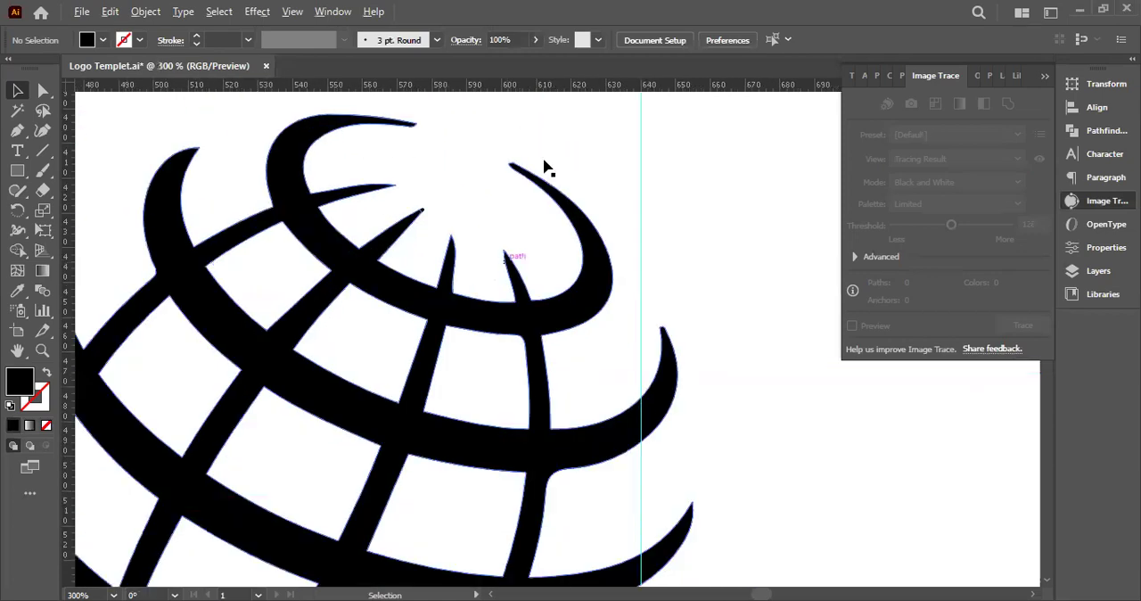
drag(380, 188, 465, 172)
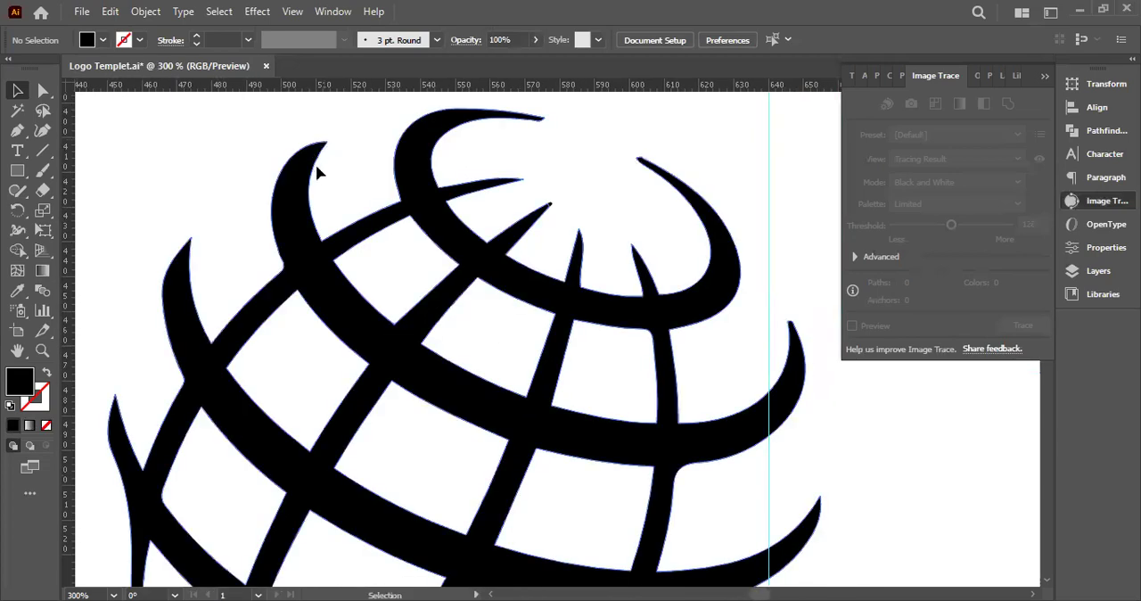
scroll(329, 170, down, 4)
scroll(348, 178, up, 2)
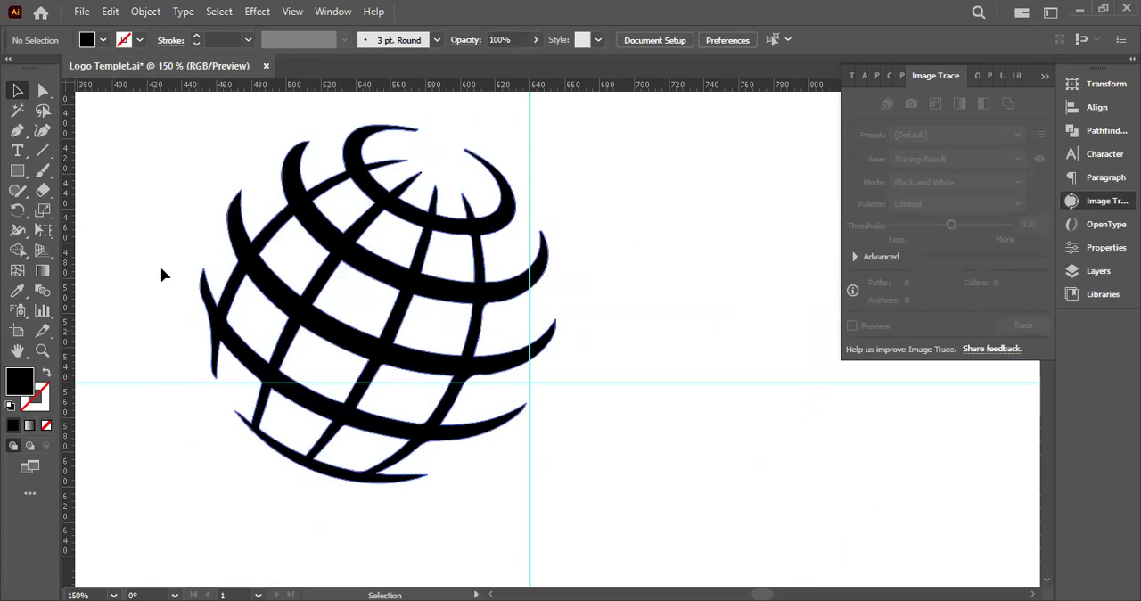
key(ctrl+minus)
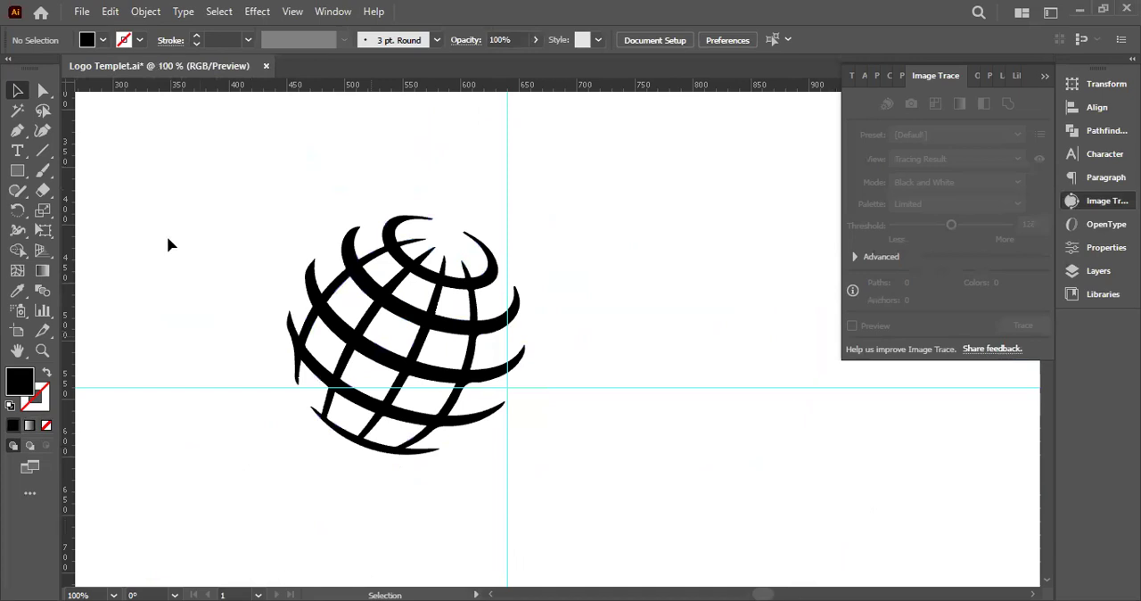
Draw a Pen curve from the upper notch of the globe's far-left crossing down to the outer edge of the lower spike
click(17, 131)
scroll(303, 357, up, 3)
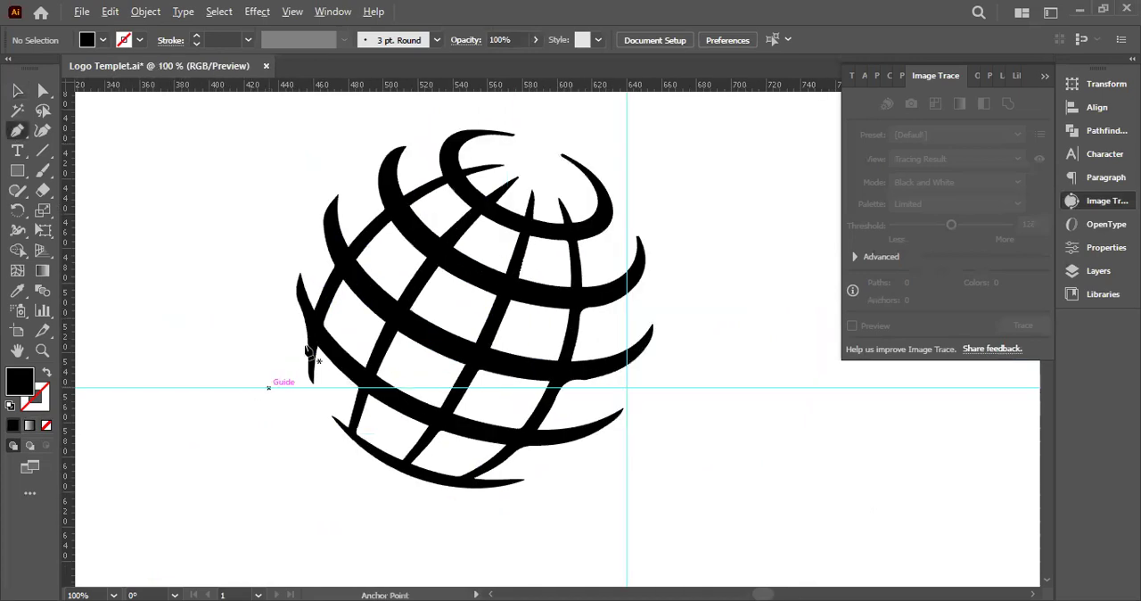
click(345, 248)
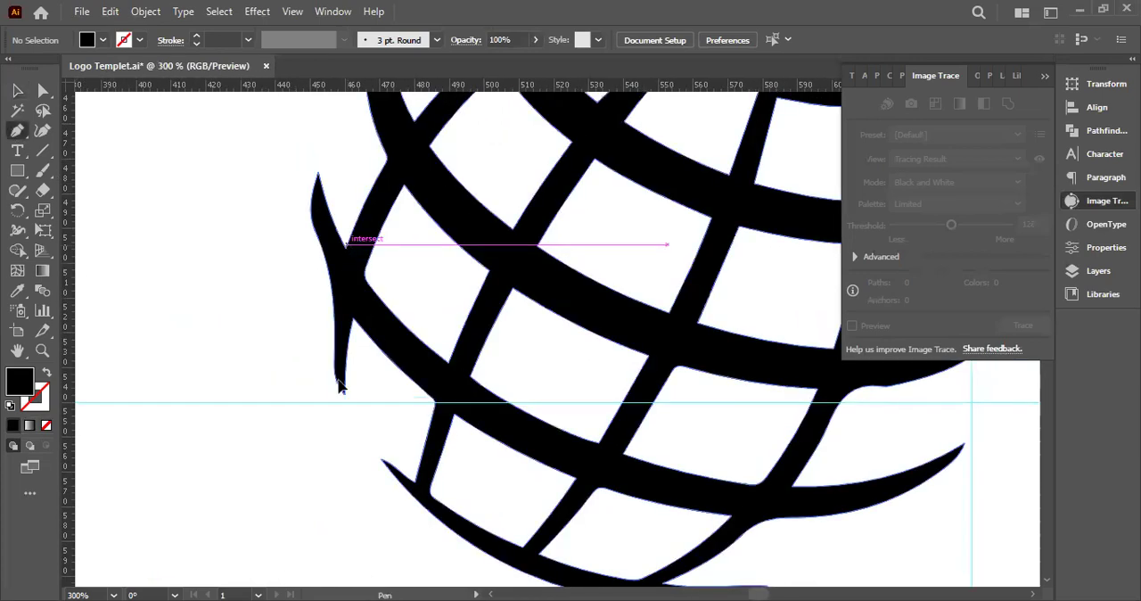
click(339, 382)
drag(342, 407, 344, 429)
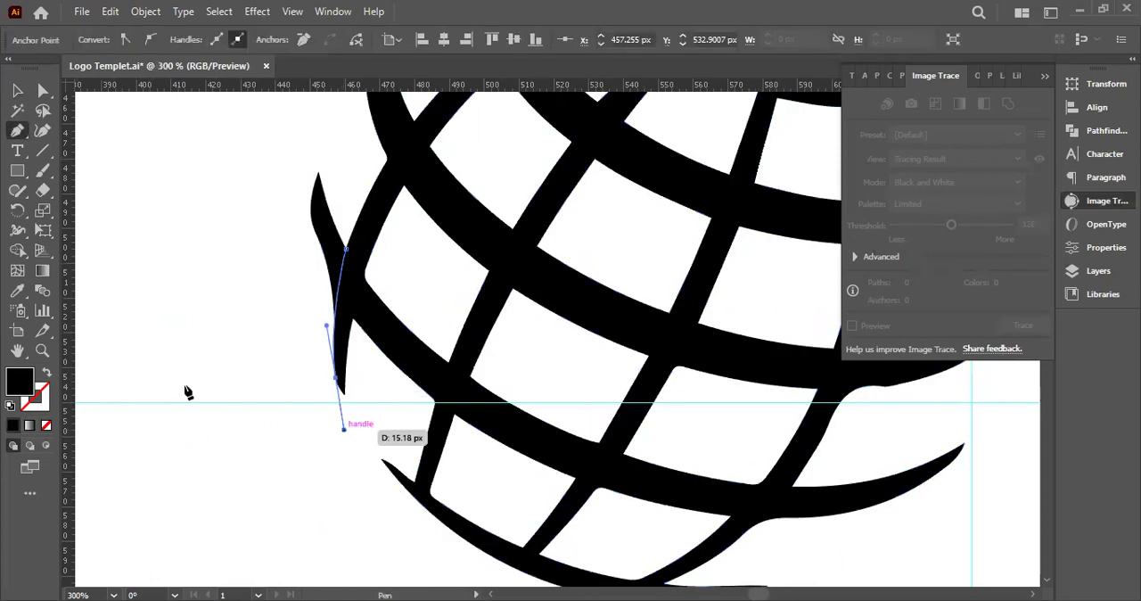
click(44, 92)
Draw a second Pen curve from the crossing's lower notch up along the outer edge of the upper spike
click(17, 130)
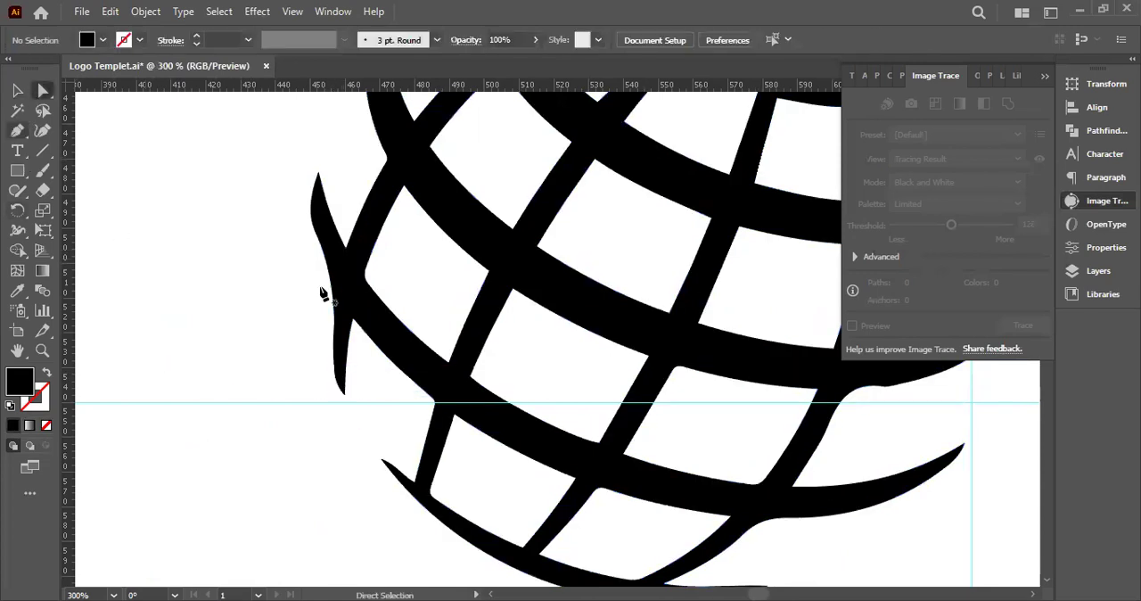
drag(353, 318, 312, 220)
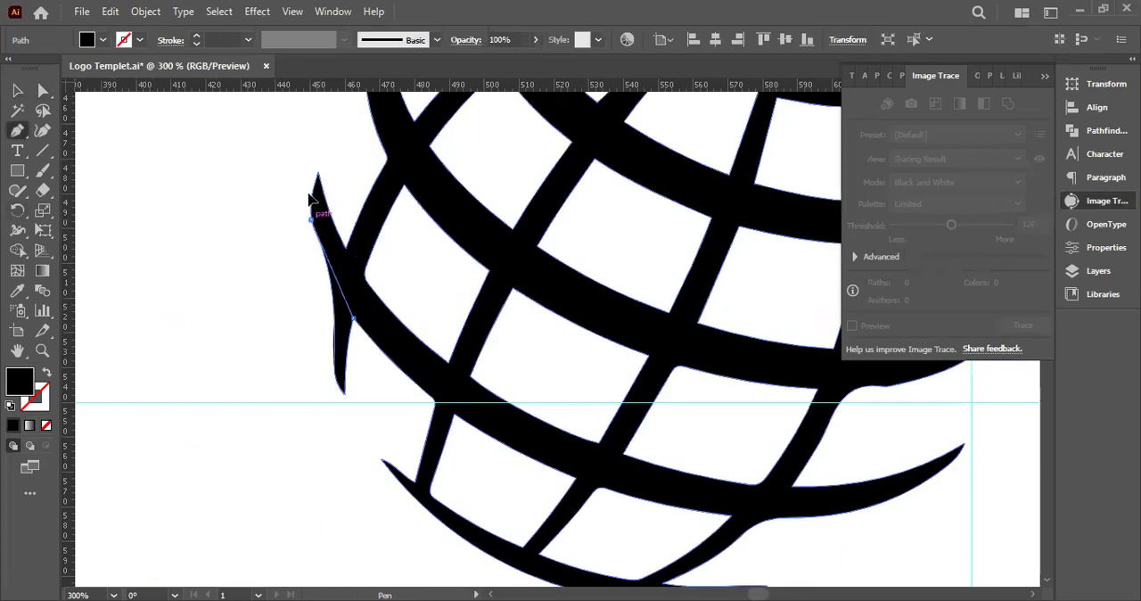
drag(299, 169, 298, 161)
click(223, 230)
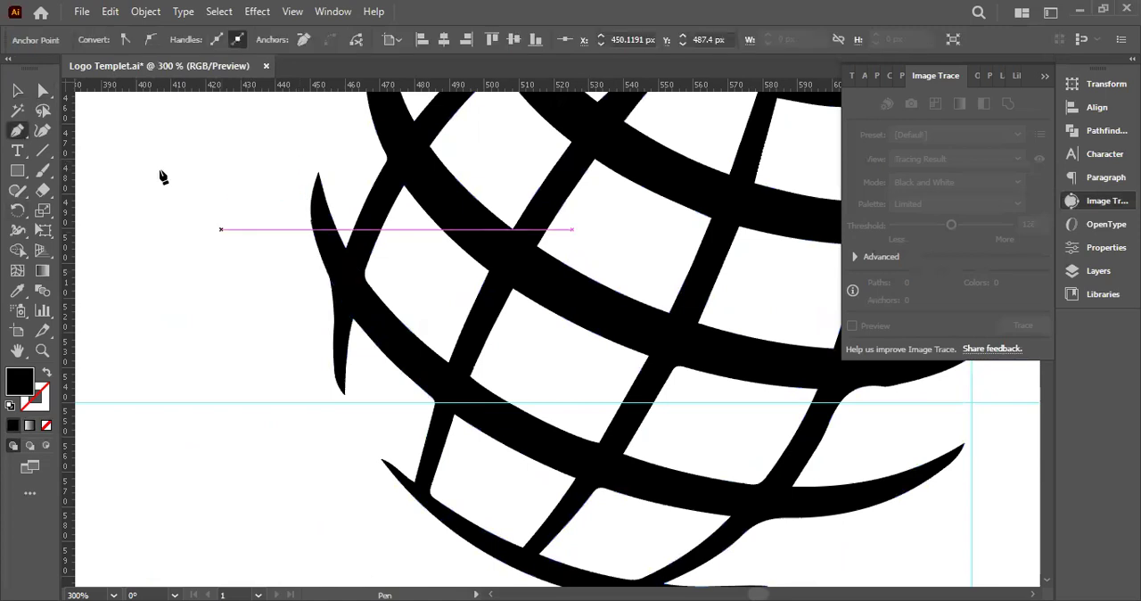
key(ctrl+z)
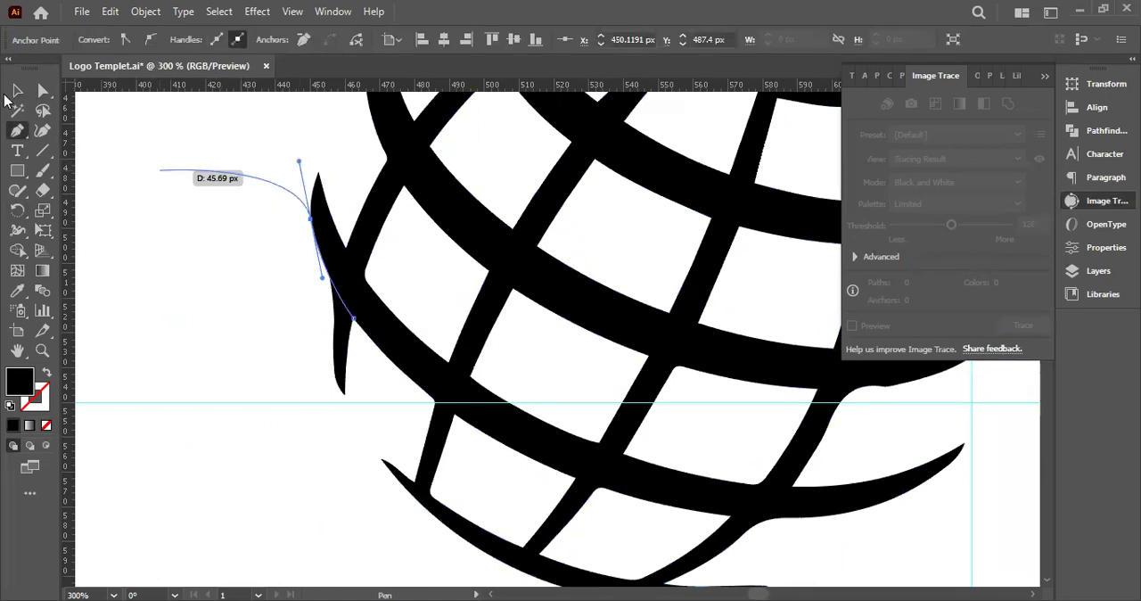
Select the globe with both curves and use Shape Builder to cut away the excess outside the crossing's outer edge
key(v)
drag(242, 191, 407, 402)
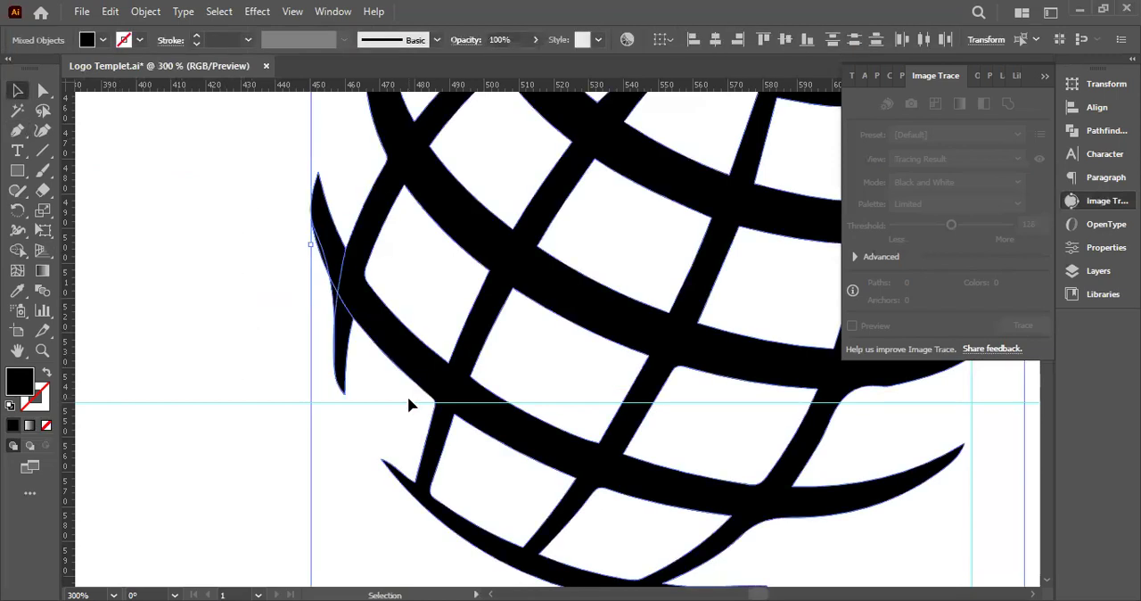
click(17, 251)
scroll(323, 289, up, 4)
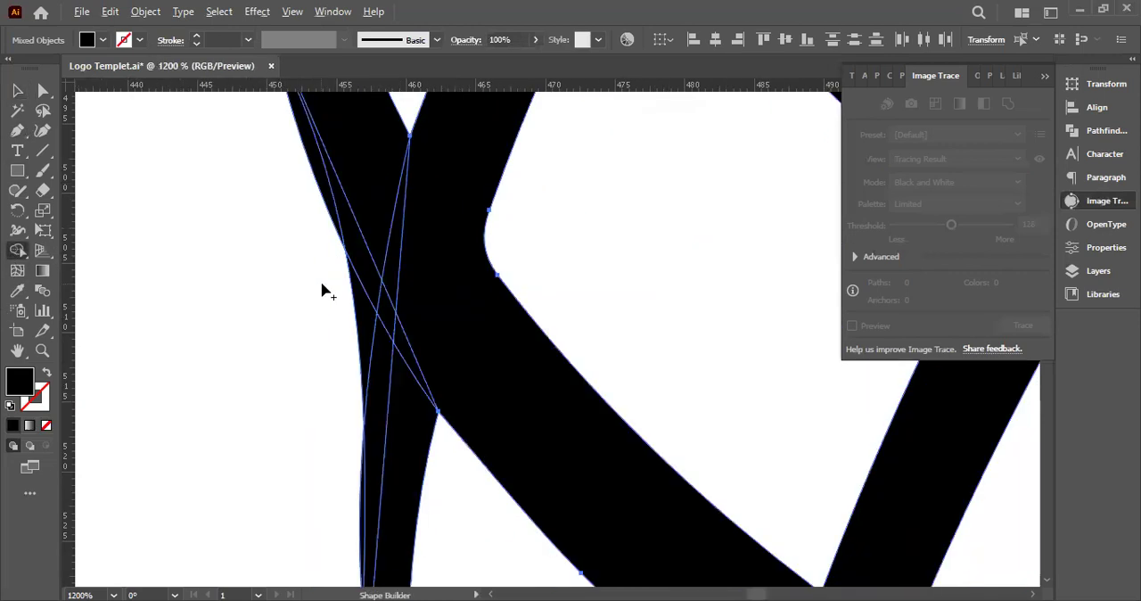
drag(337, 231, 364, 378)
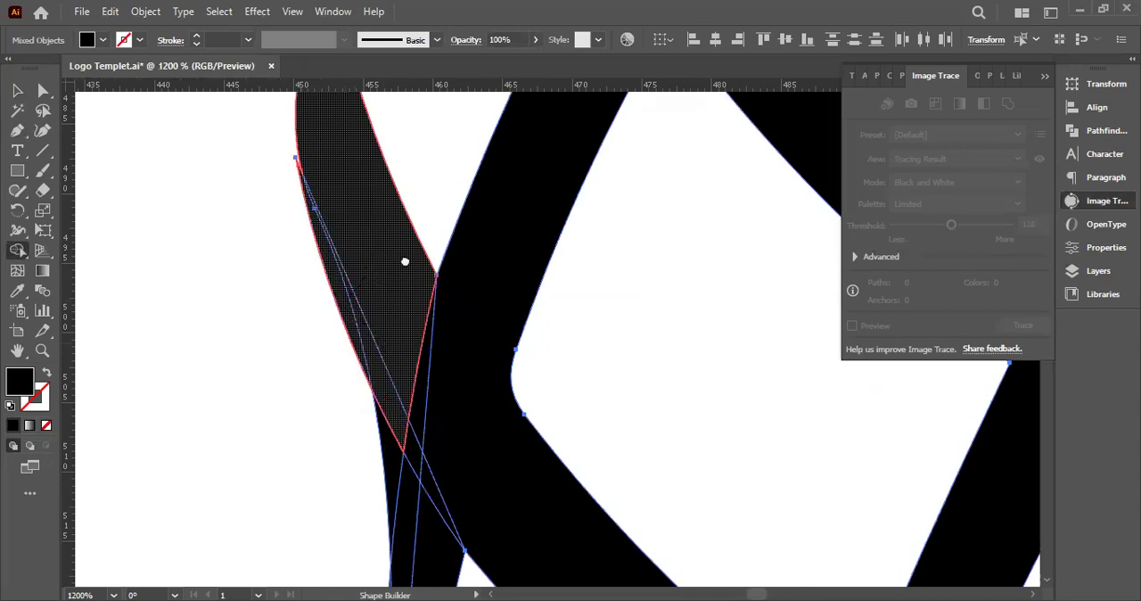
scroll(402, 374, down, 3)
scroll(375, 294, down, 3)
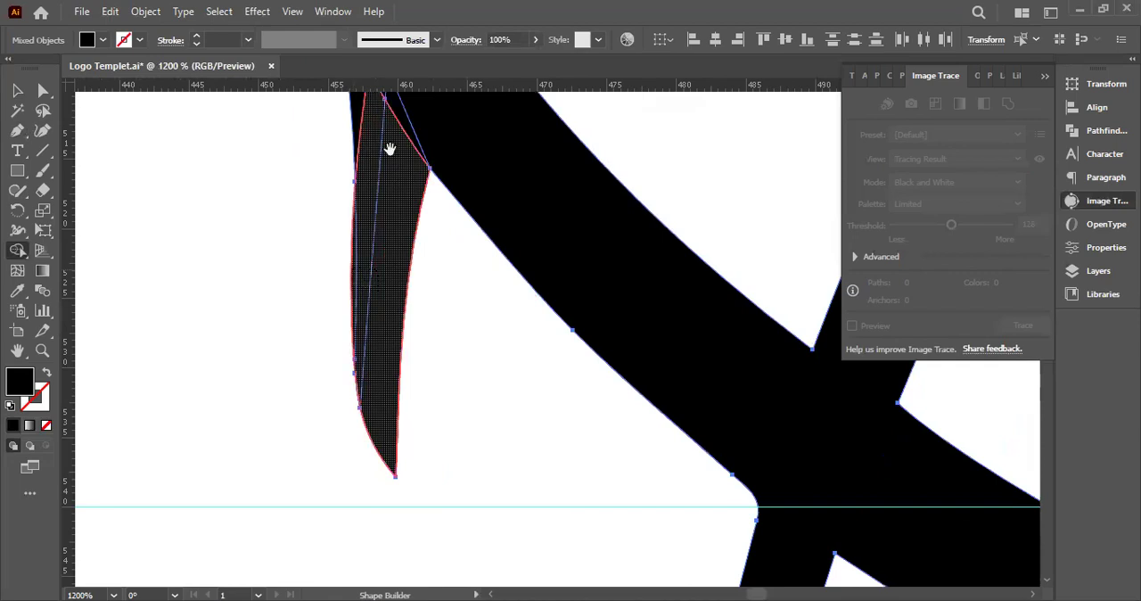
scroll(381, 267, up, 3)
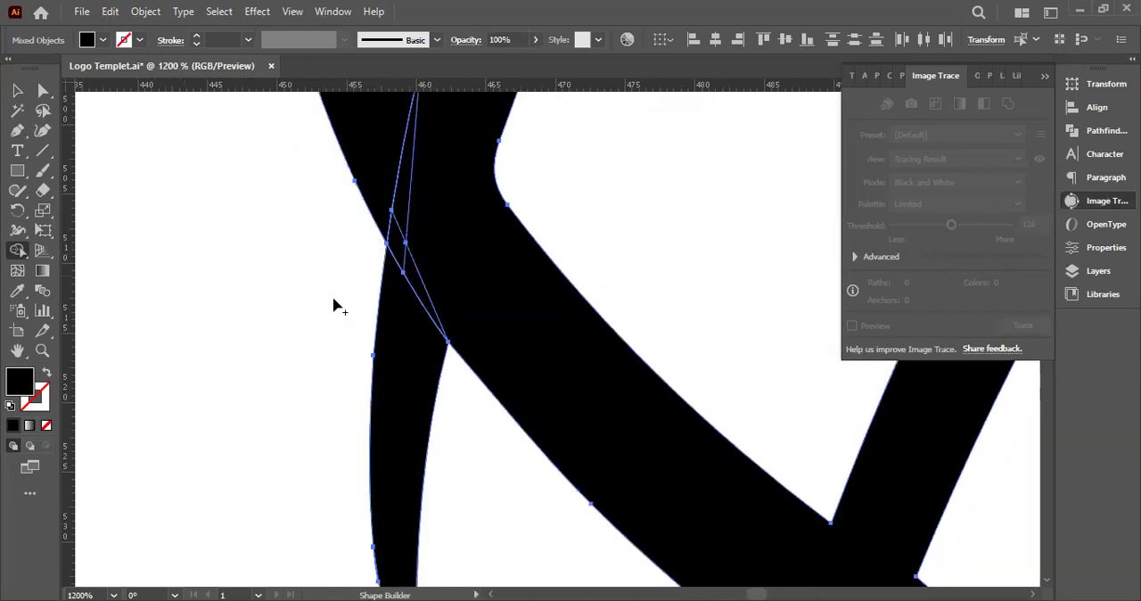
Merge the remaining pieces of the far-left crossing into the globe with Shape Builder and deselect it
scroll(357, 312, up, 2)
mouse_move(368, 341)
mouse_down()
mouse_move(399, 372)
mouse_move(377, 405)
mouse_move(388, 384)
mouse_up()
key(a)
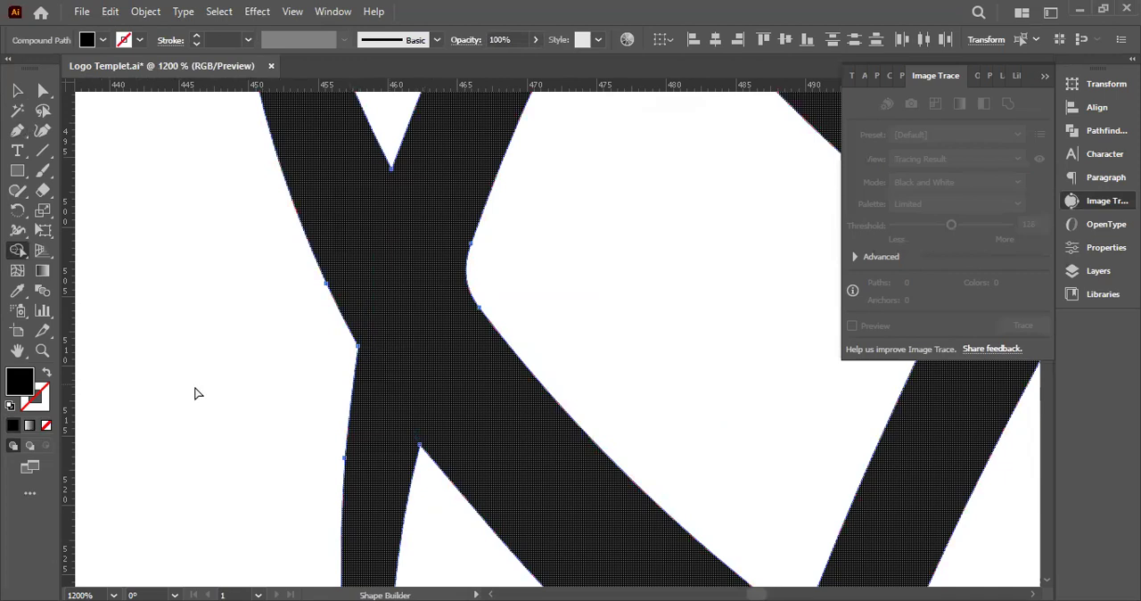
click(196, 390)
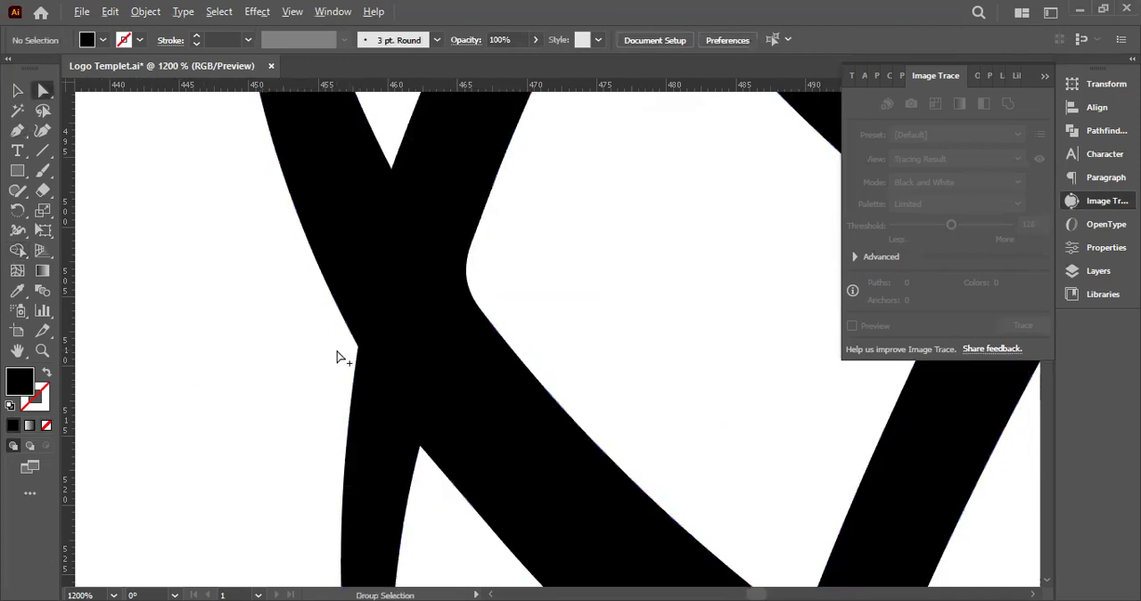
Draw a Pen curve past the rounded inner corner of the far-left crossing, continuing the vertical line's edge to the lower notch
scroll(337, 356, down, 5)
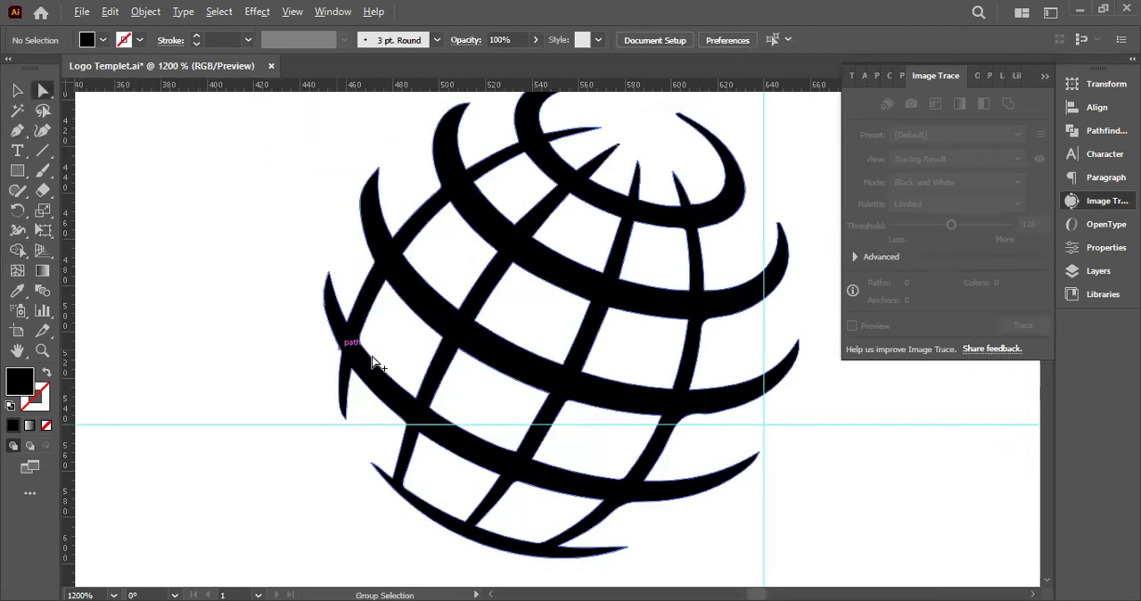
scroll(337, 348, up, 5)
drag(378, 329, 195, 337)
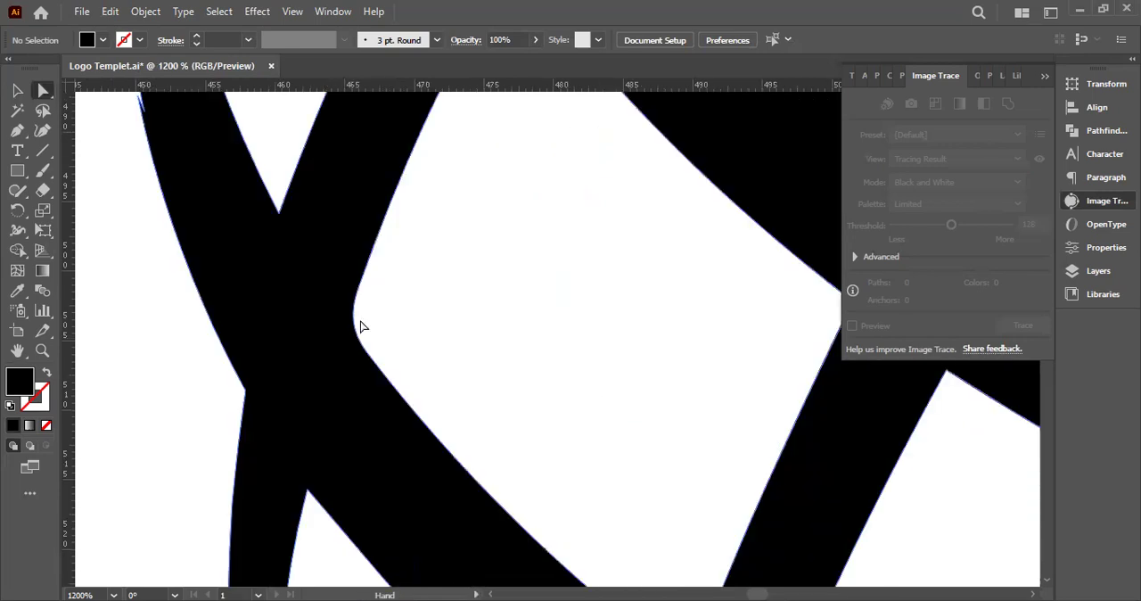
click(348, 353)
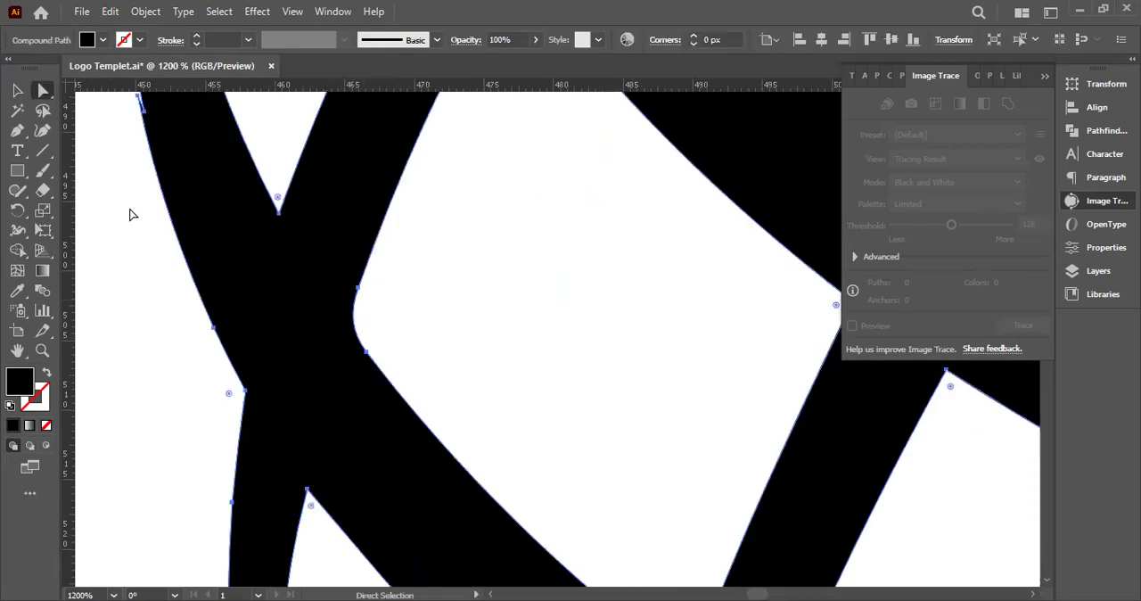
click(15, 130)
drag(368, 260, 334, 373)
scroll(380, 372, down, 1)
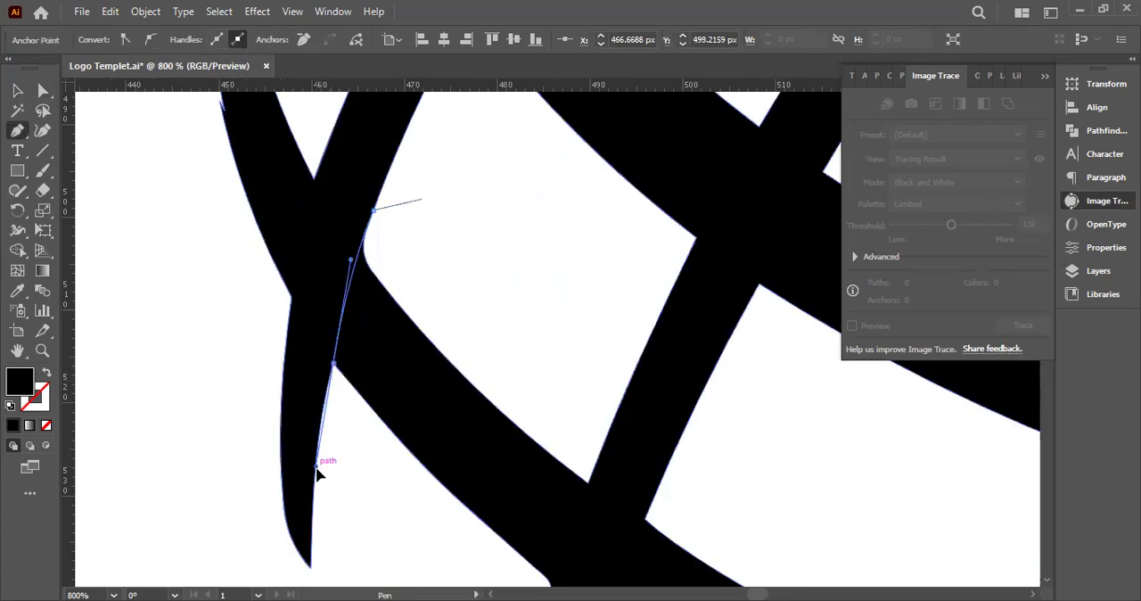
click(314, 467)
click(17, 91)
Draw a second Pen curve from the crossing's upper notch down along the upper edge of the diagonal band
click(18, 131)
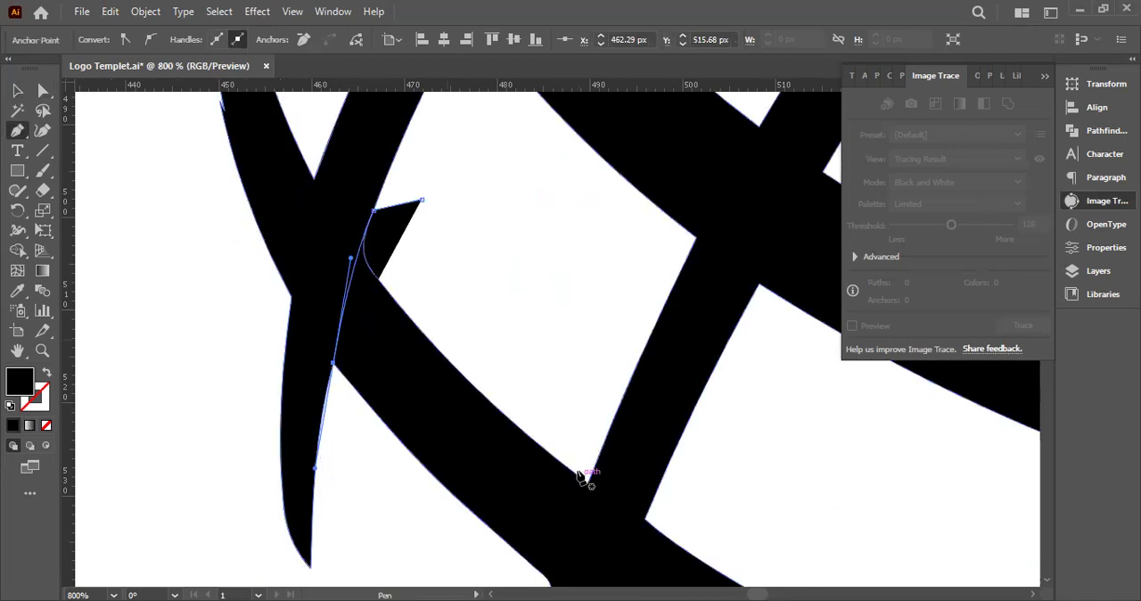
click(314, 178)
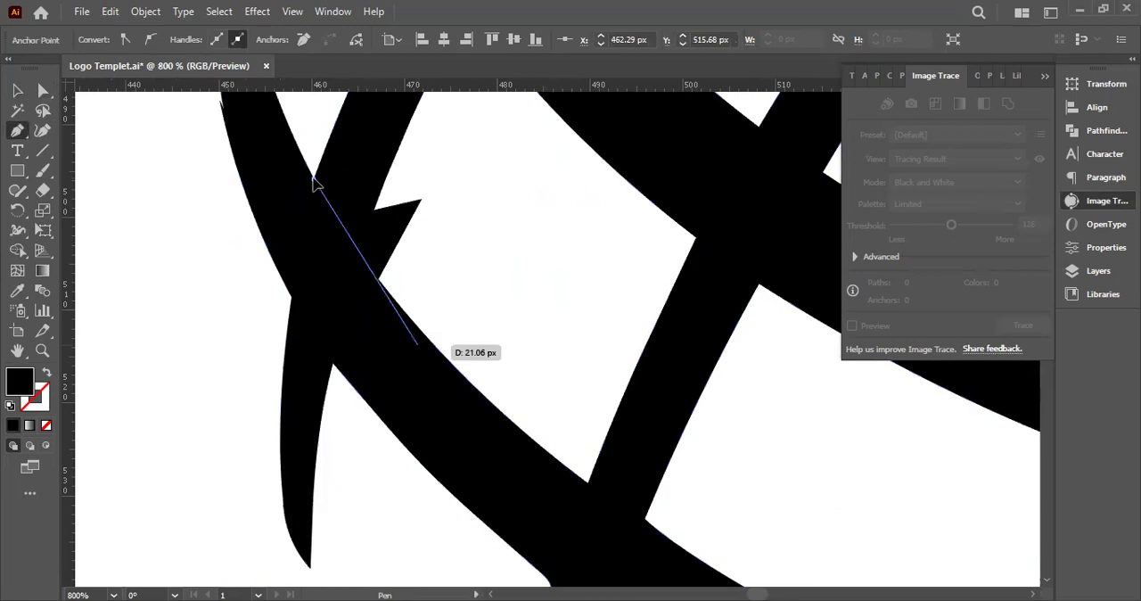
drag(418, 326, 482, 394)
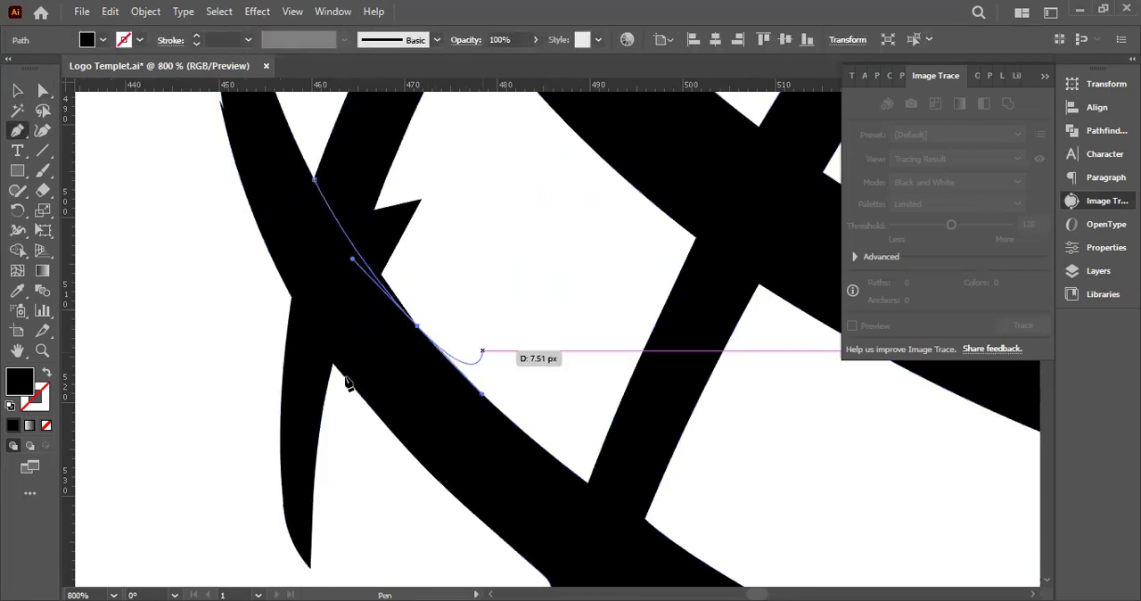
click(47, 373)
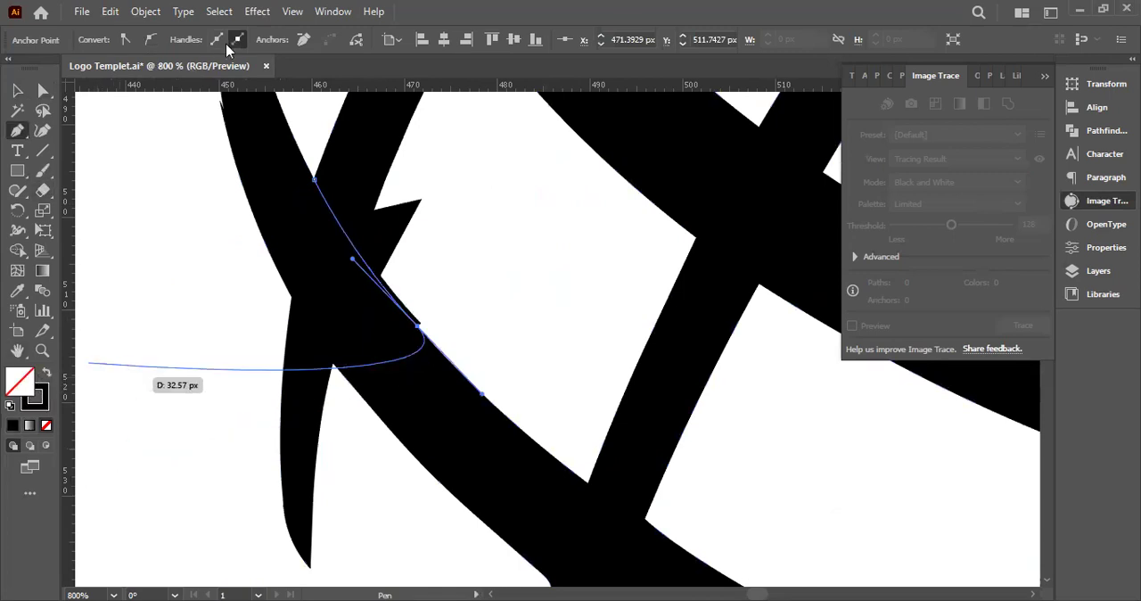
click(47, 373)
click(18, 92)
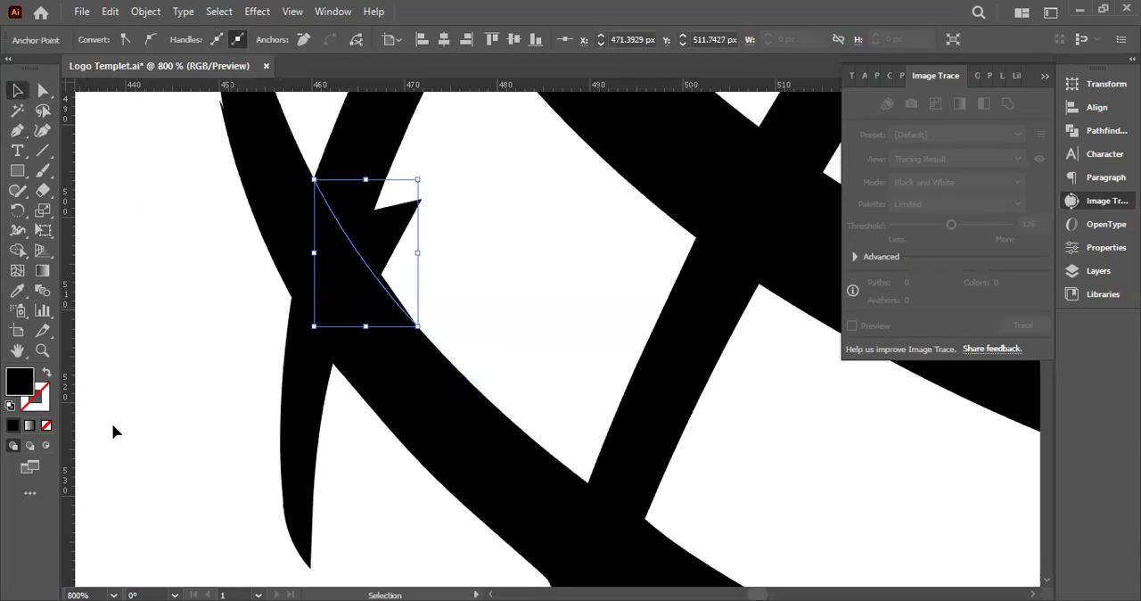
Remove the fill from both newly drawn curves at the rounded corner
click(46, 426)
click(383, 223)
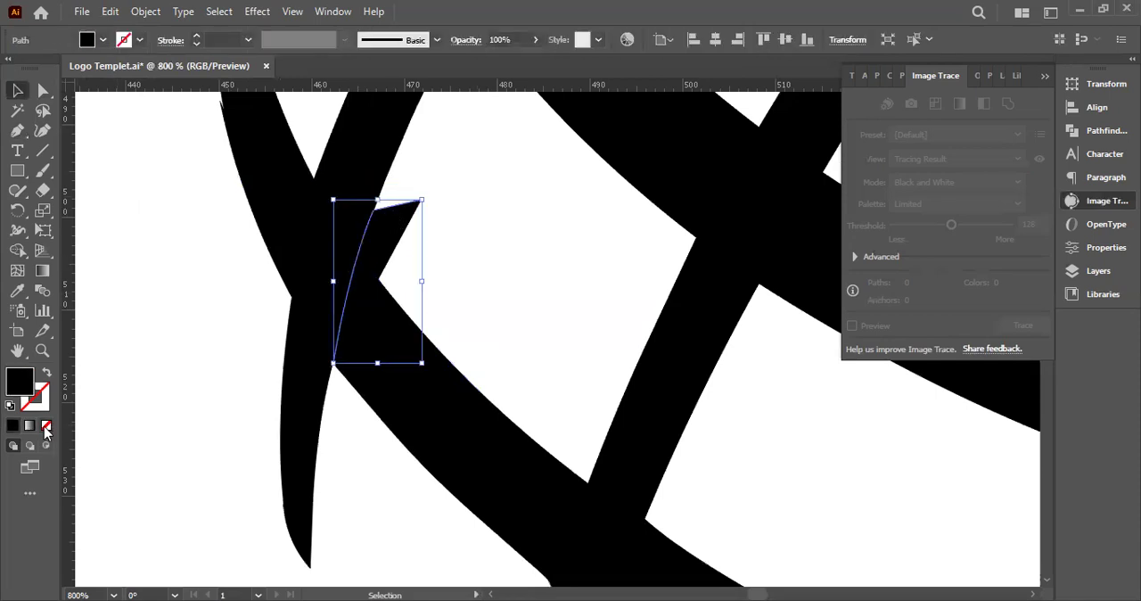
click(46, 427)
click(102, 406)
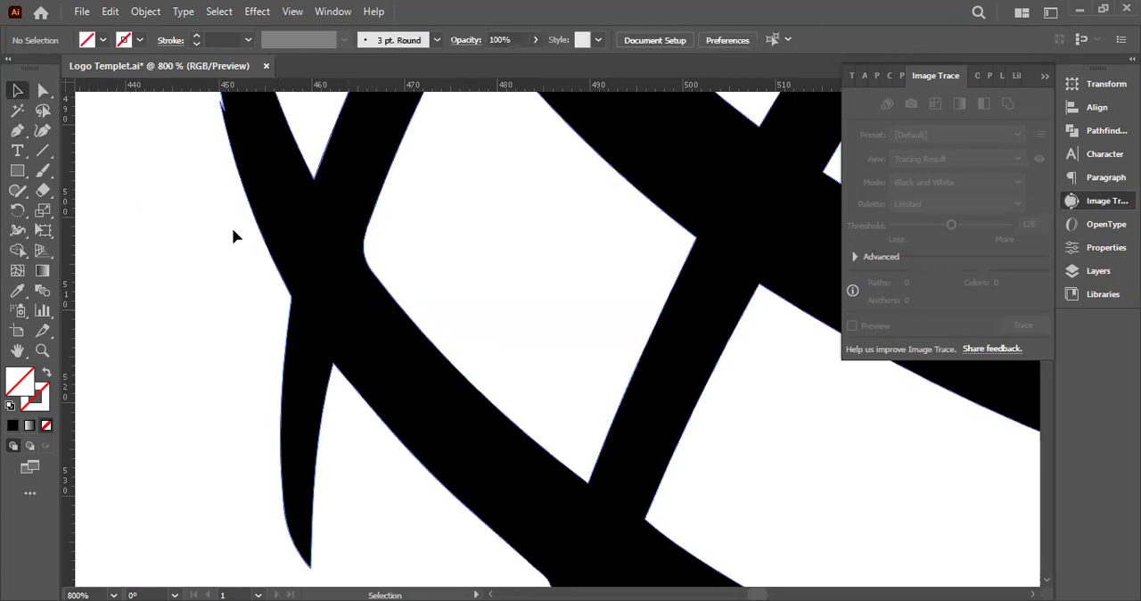
Select the globe with both curves and use Shape Builder to trim the rounded corner sharp and merge the crossing's pieces
drag(163, 188, 427, 308)
drag(3, 408, 7, 408)
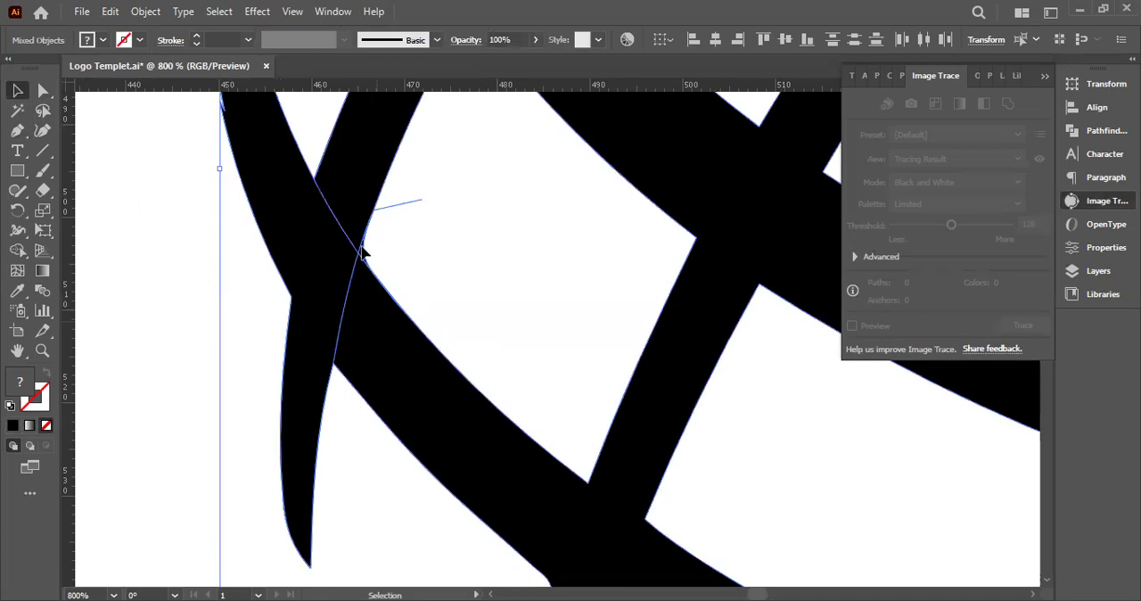
click(17, 250)
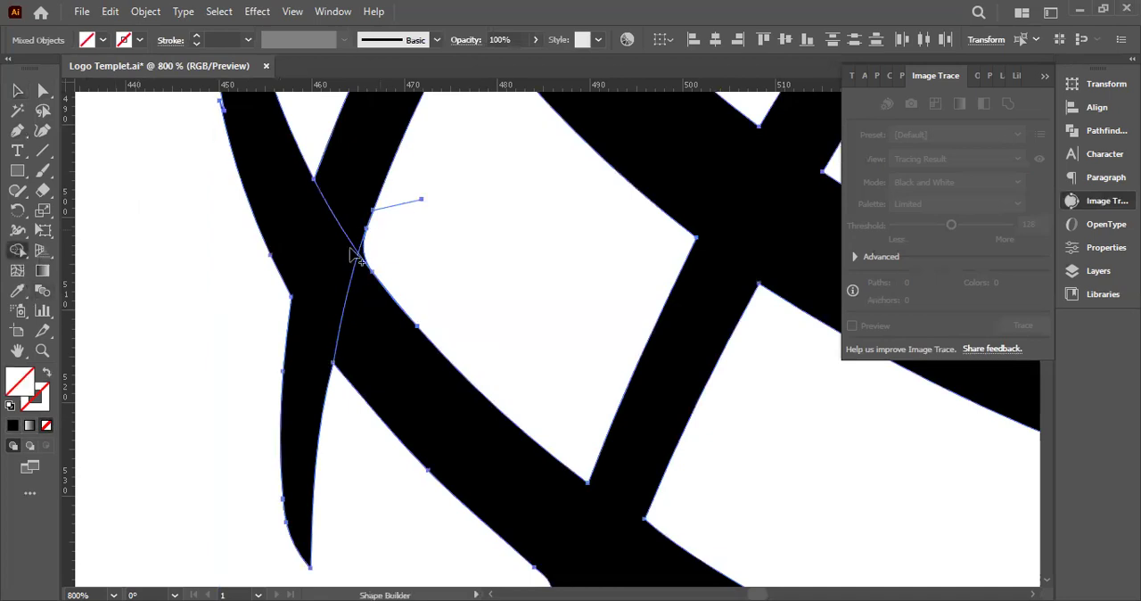
scroll(392, 254, up, 2)
scroll(392, 254, up, 4)
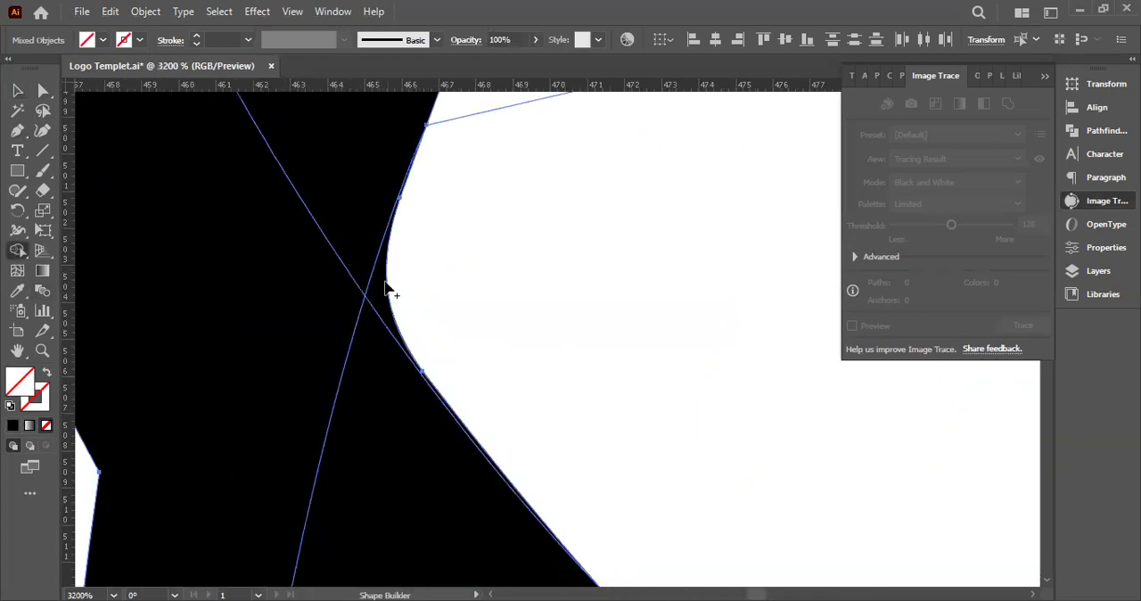
mouse_move(433, 297)
mouse_down()
mouse_move(392, 294)
mouse_move(414, 287)
mouse_up()
scroll(393, 293, down, 5)
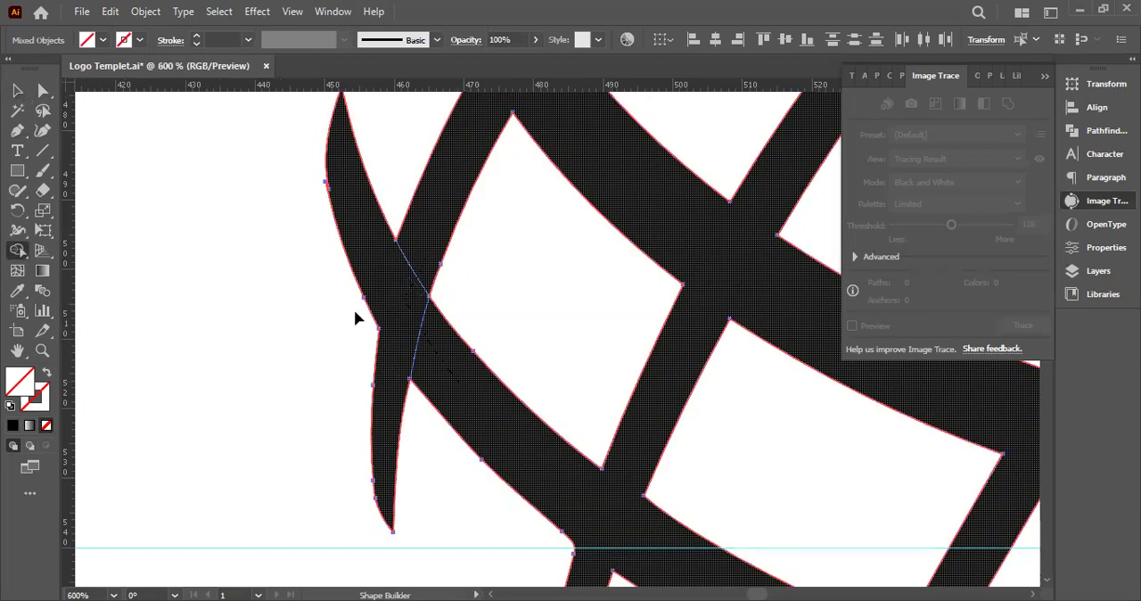
Select the merged globe and fill it with black
key(v)
click(361, 294)
click(12, 426)
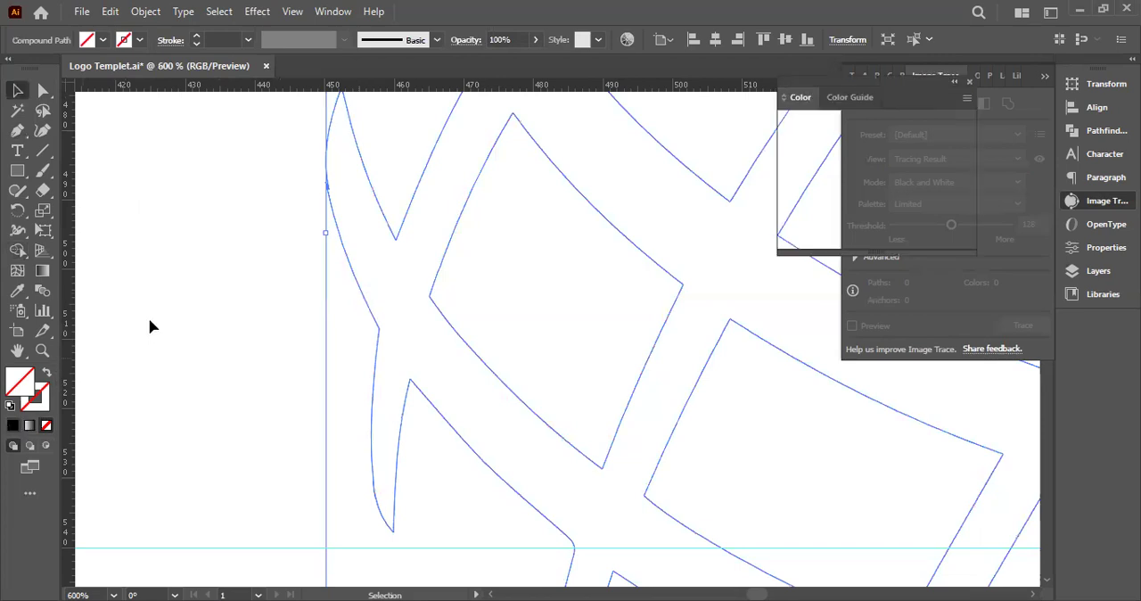
click(313, 306)
Examine the rounded corners at the globe's lower-right line crossing up close, collapsing the Color and Image Trace panels
scroll(315, 305, down, 2)
scroll(856, 170, down, 2)
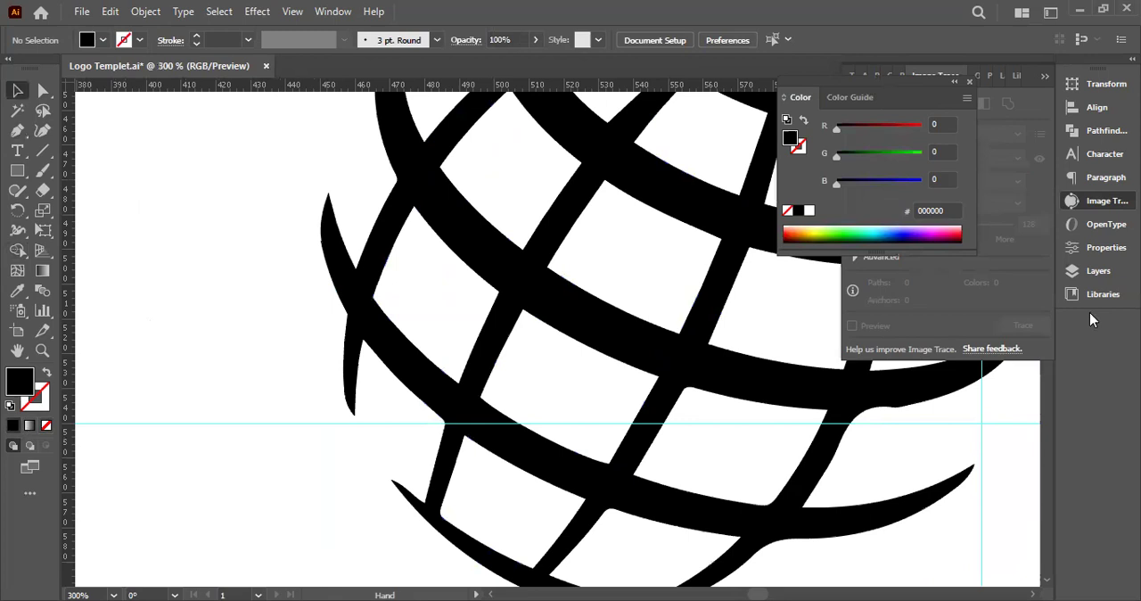
key(a)
drag(341, 354, 333, 354)
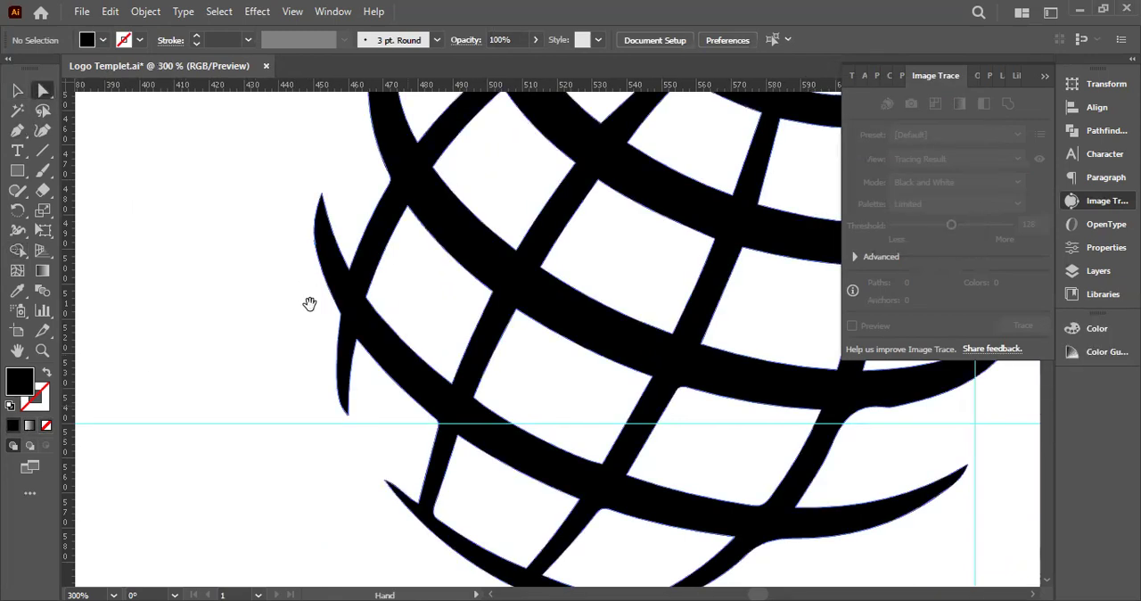
scroll(306, 303, down, 3)
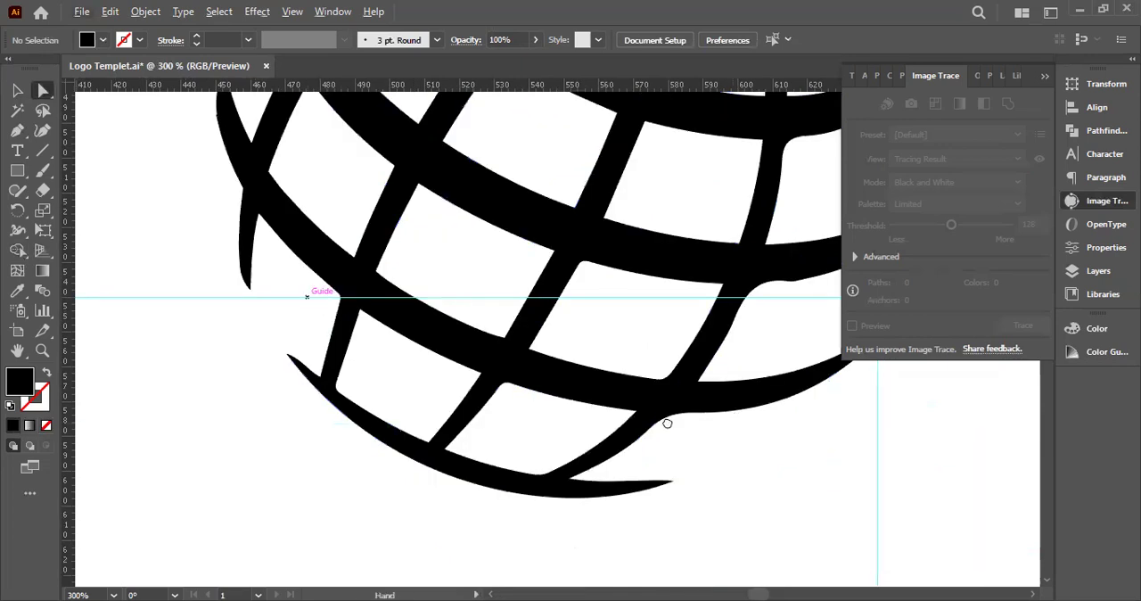
scroll(667, 420, down, 2)
scroll(667, 420, right, 5)
scroll(668, 423, up, 4)
drag(668, 423, 612, 412)
scroll(668, 424, down, 1)
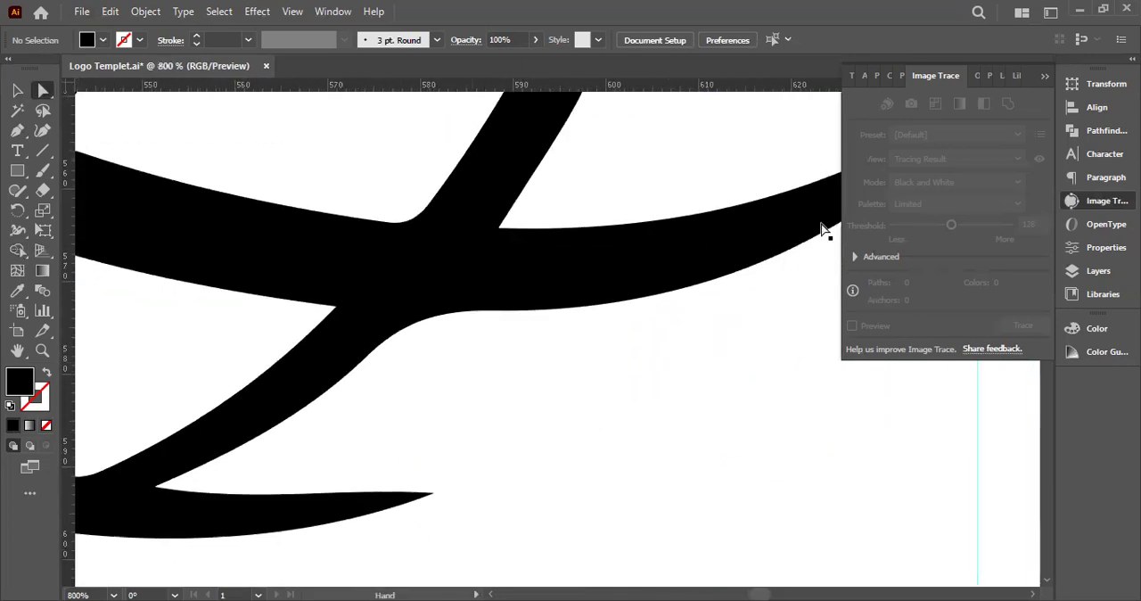
click(1098, 201)
scroll(380, 271, down, 1)
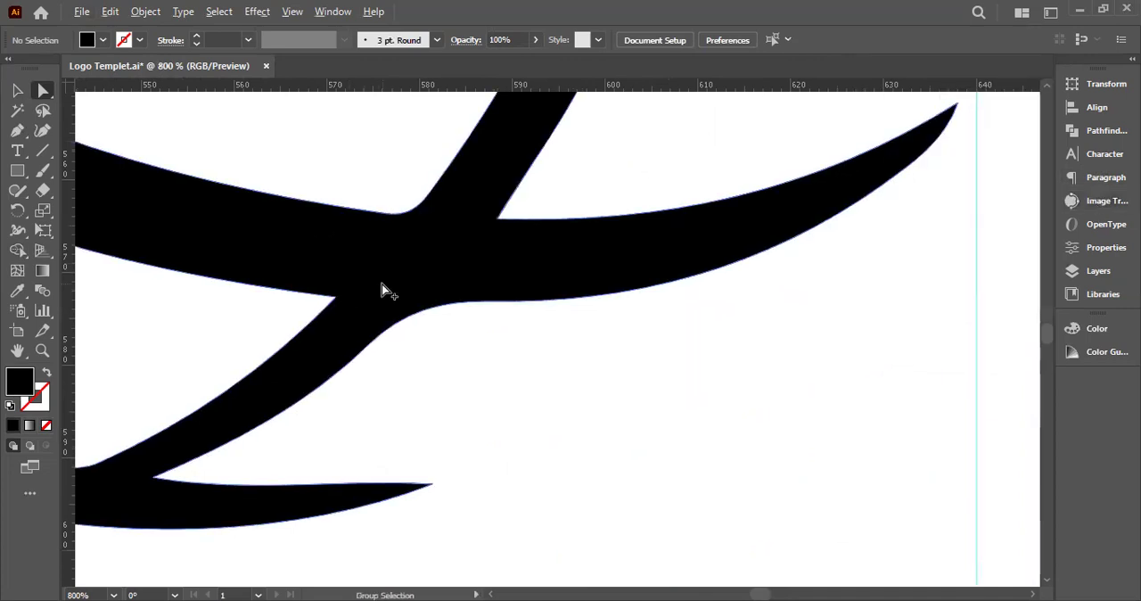
Draw a Pen curve continuing the diagonal line's upper-left edge through the lower-right crossing, and remove the curve's fill
scroll(385, 290, down, 1)
key(p)
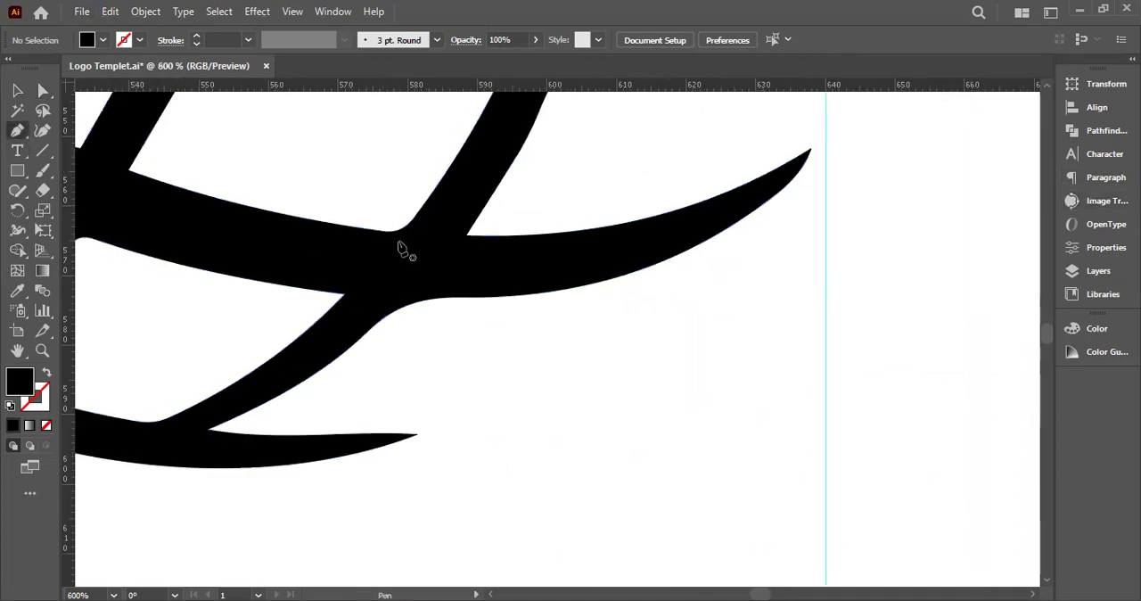
click(430, 194)
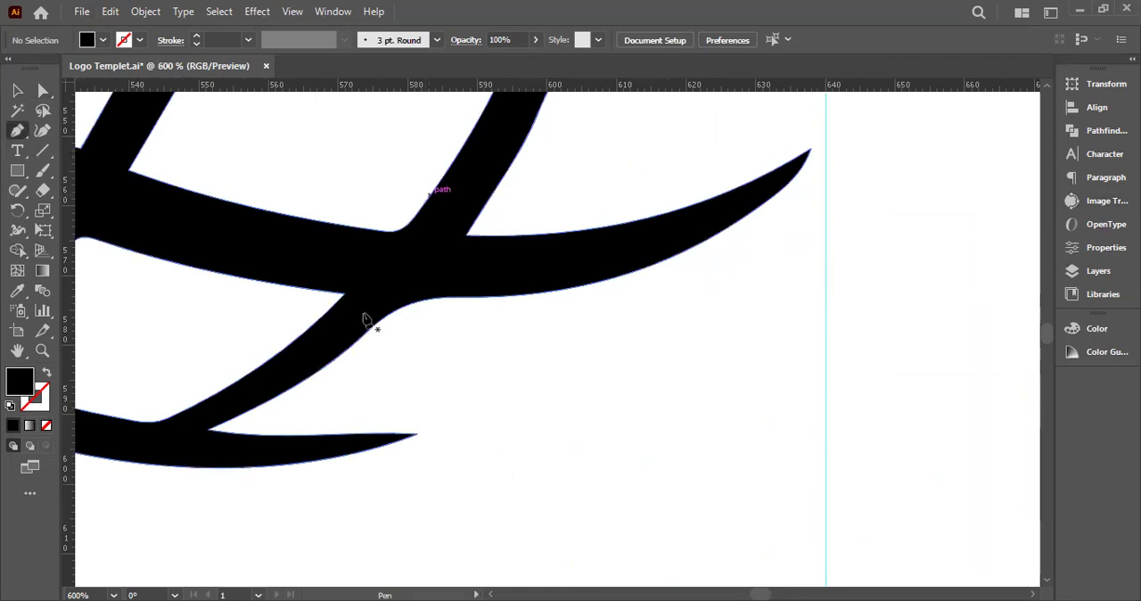
scroll(322, 310, up, 9)
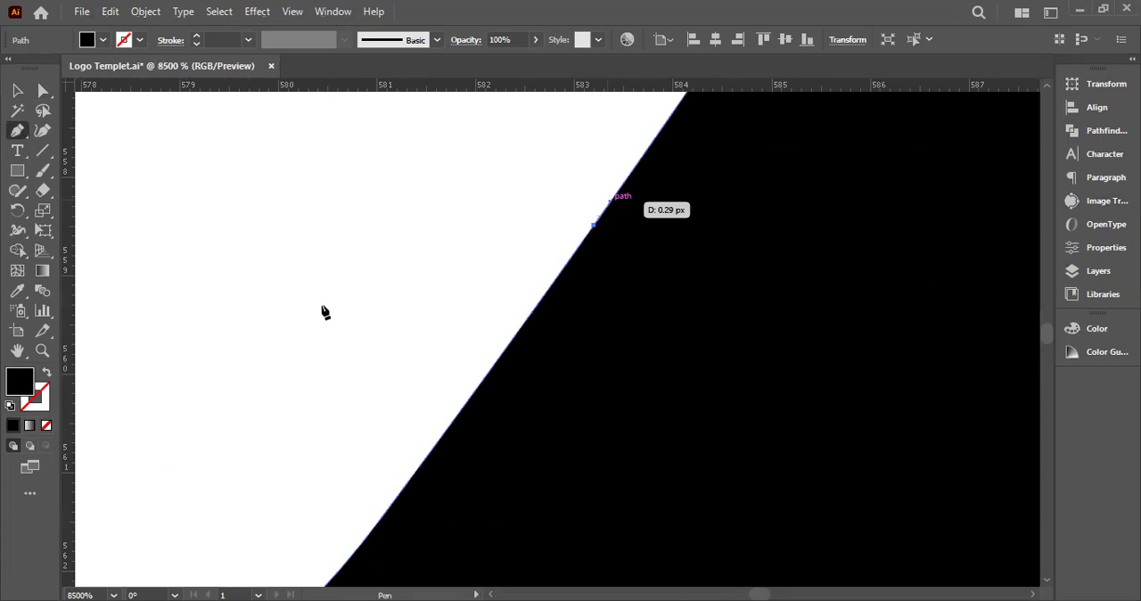
scroll(527, 375, down, 4)
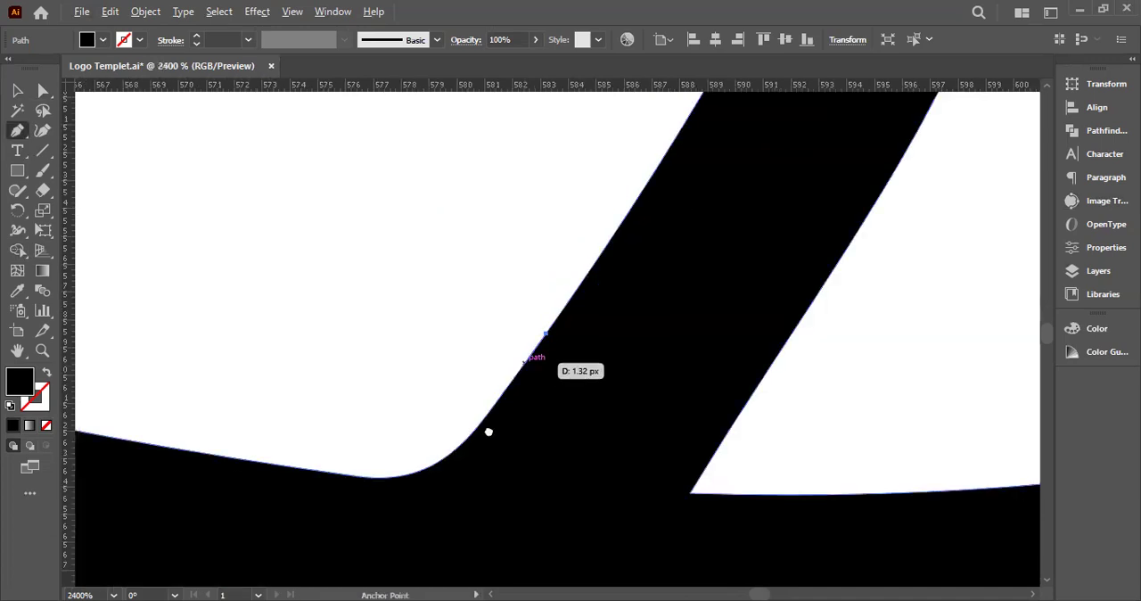
scroll(488, 432, down, 6)
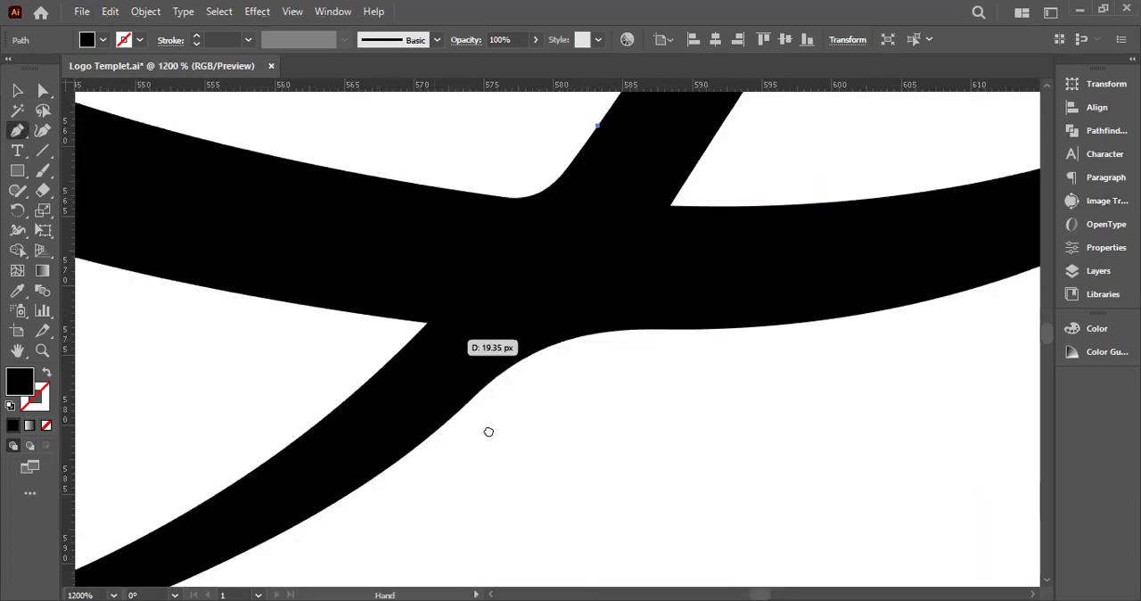
drag(488, 431, 483, 473)
drag(360, 437, 243, 541)
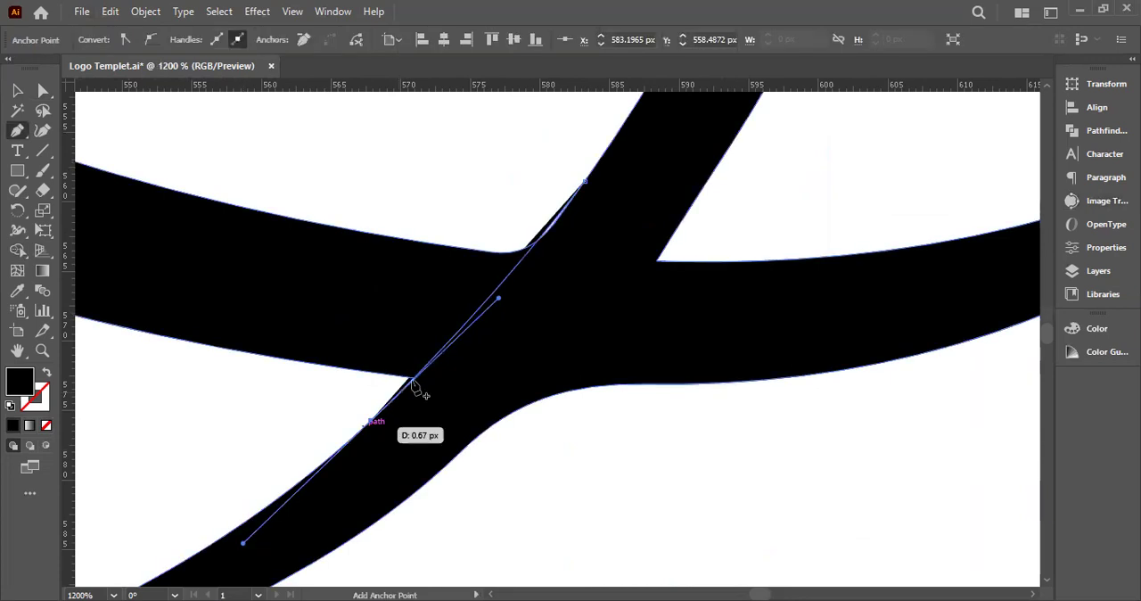
click(413, 380)
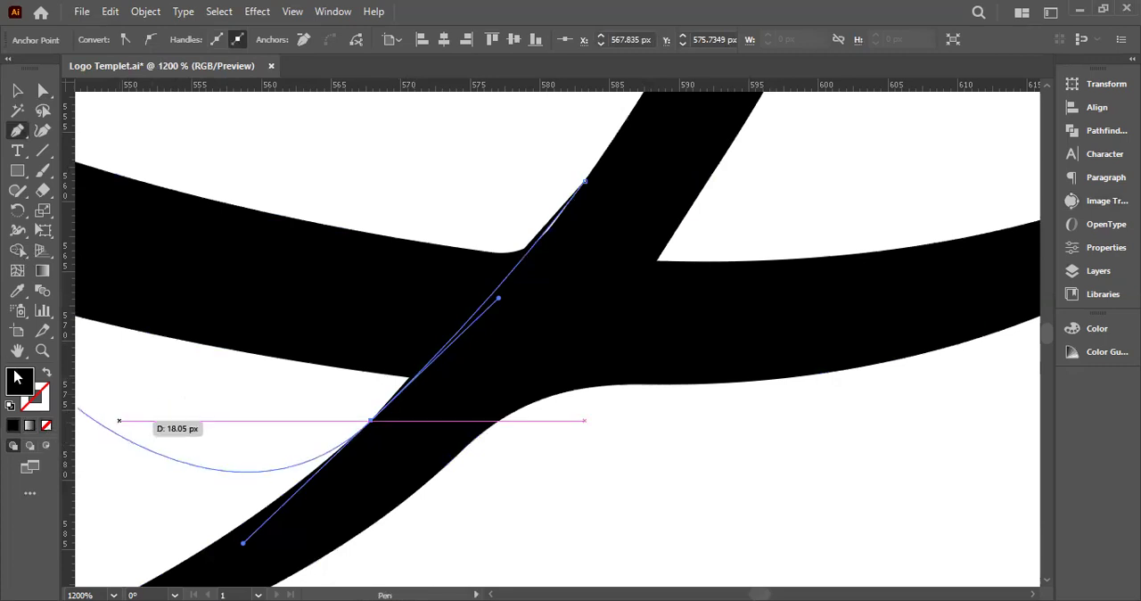
key(slash)
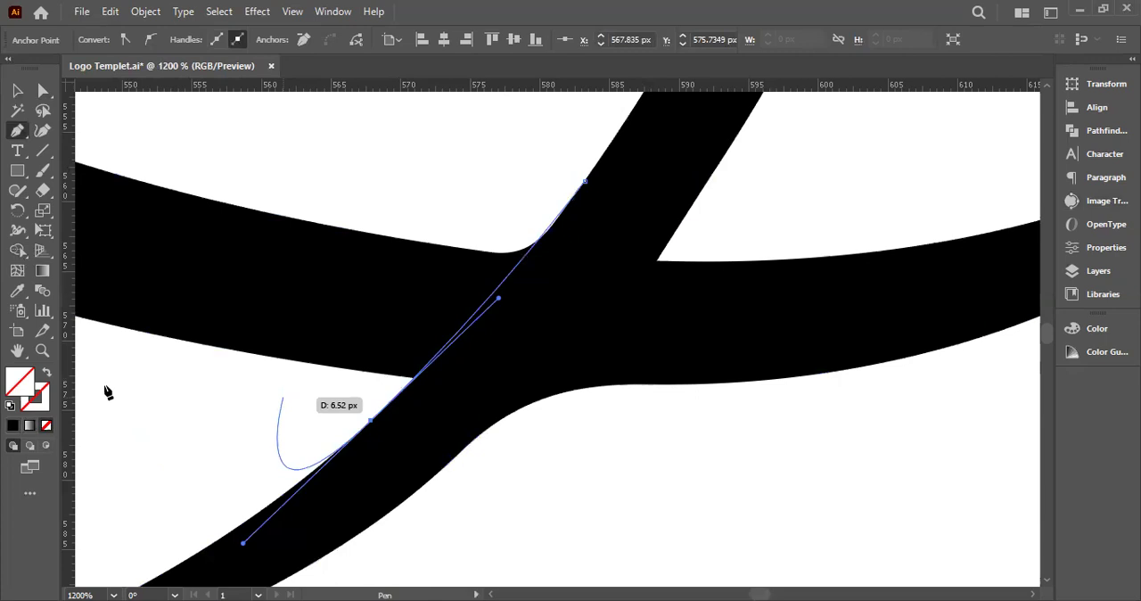
click(16, 90)
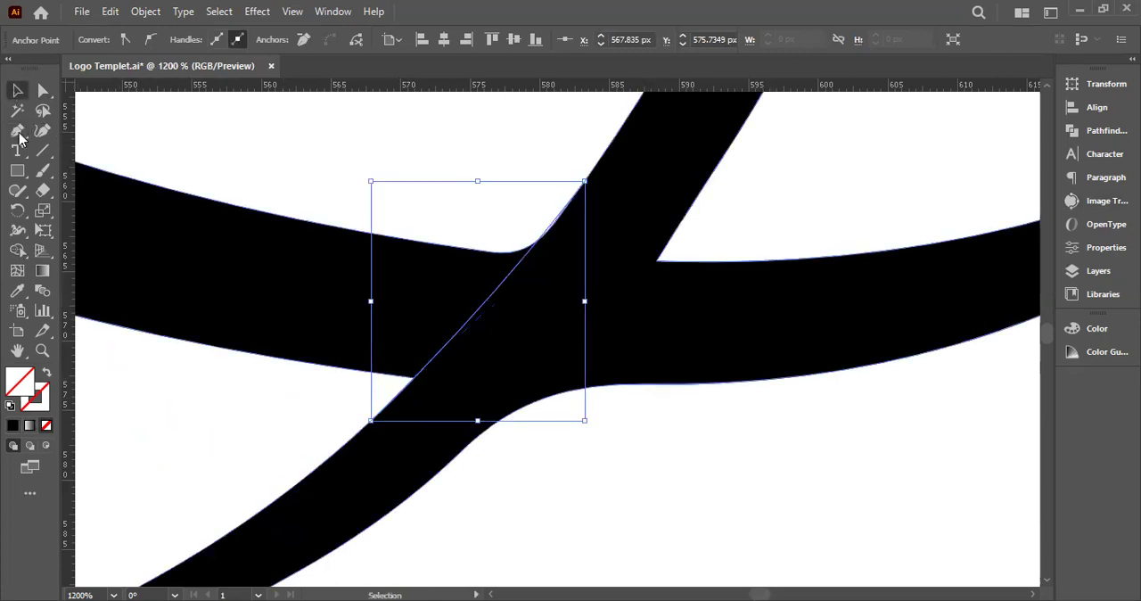
Draw a second Pen curve continuing the diagonal line's lower-right edge through the same crossing
click(18, 134)
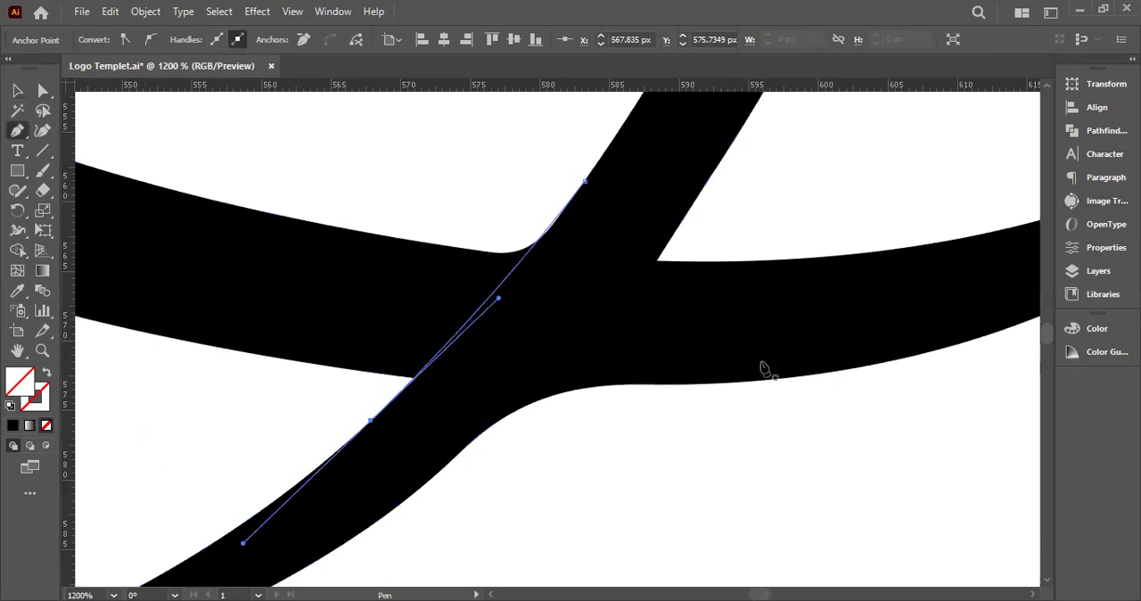
scroll(753, 328, down, 1)
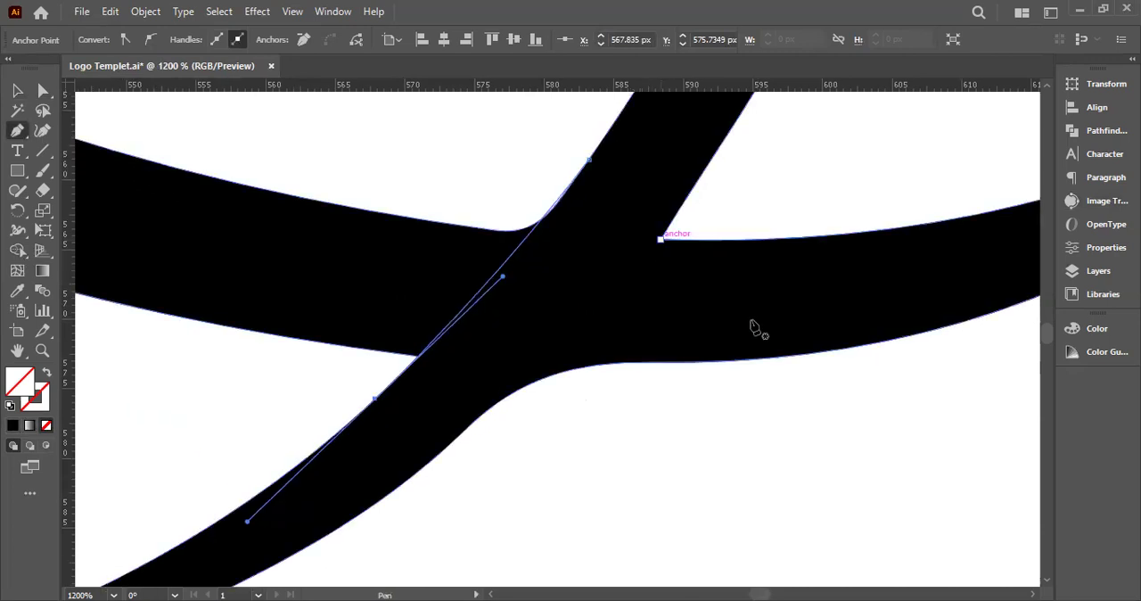
click(687, 192)
scroll(684, 199, down, 1)
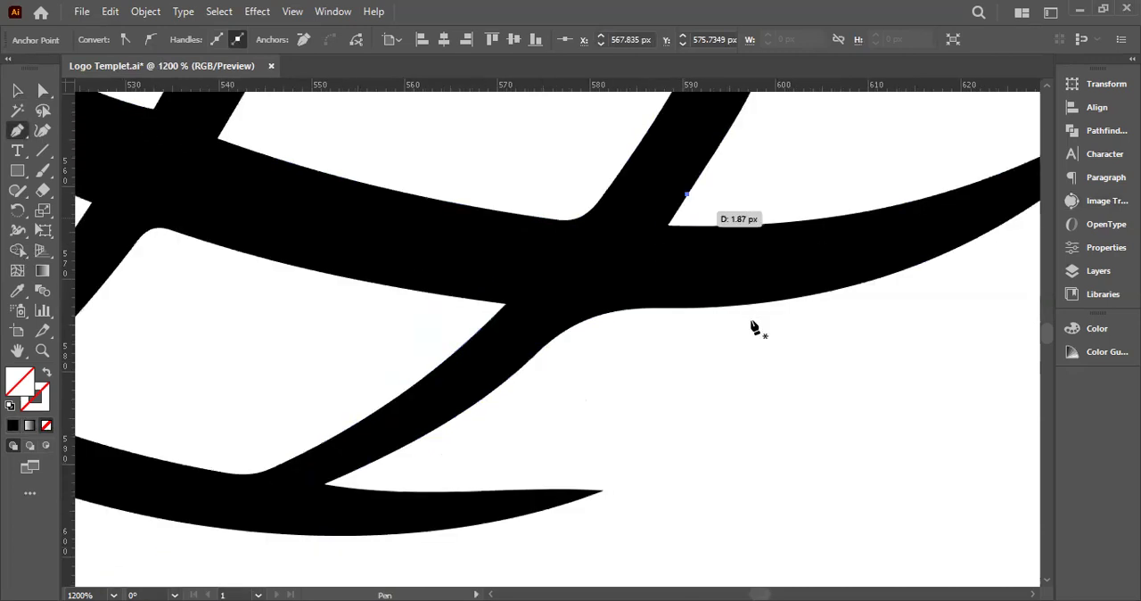
scroll(685, 199, down, 2)
drag(595, 292, 521, 353)
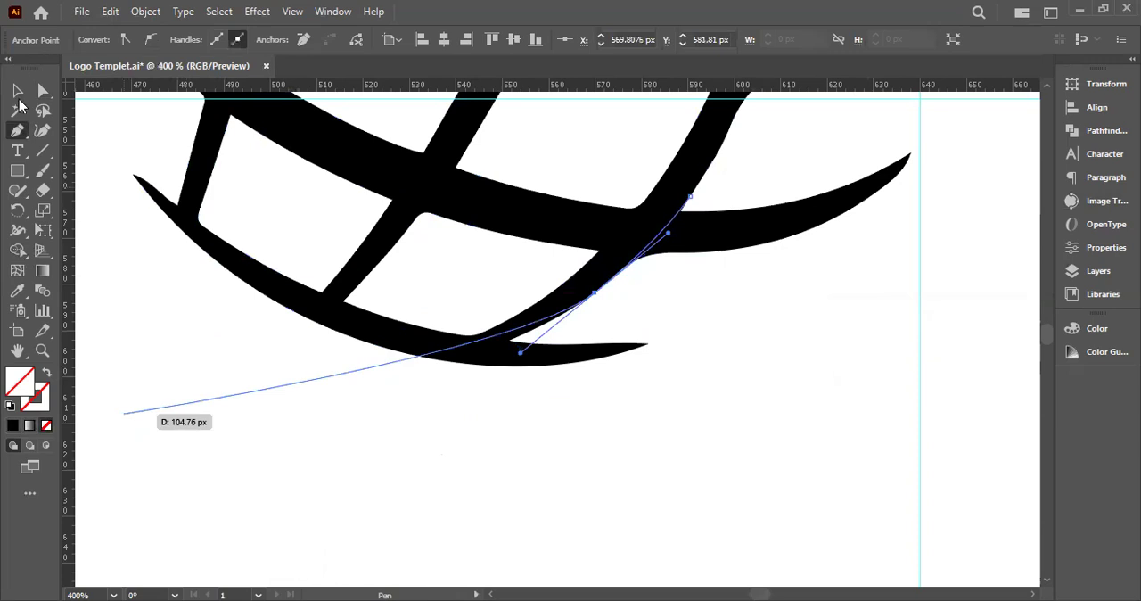
click(18, 91)
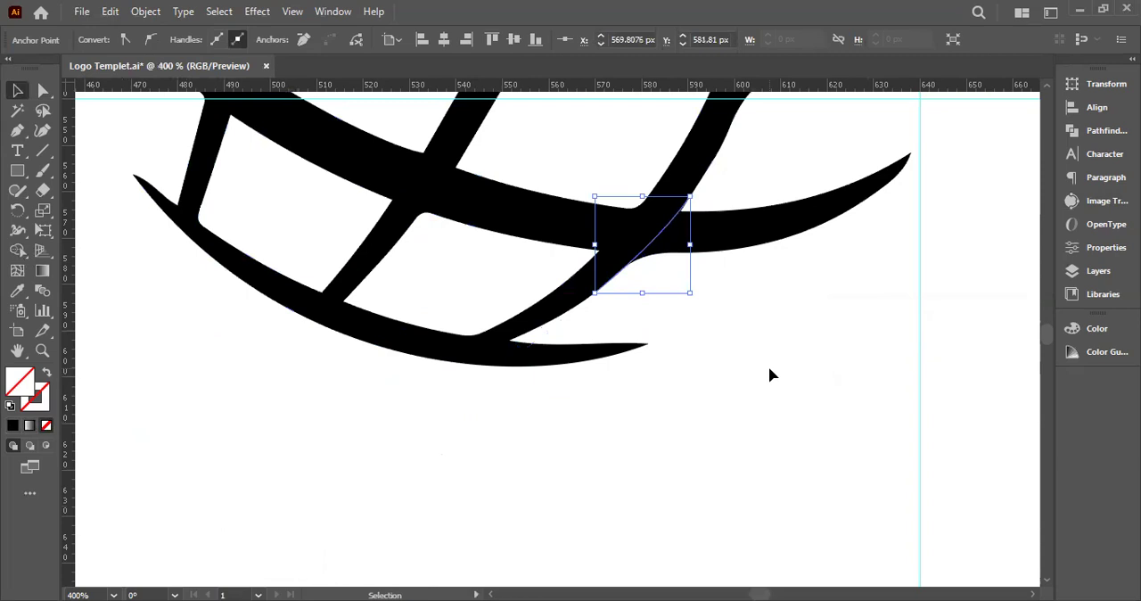
drag(593, 175, 787, 362)
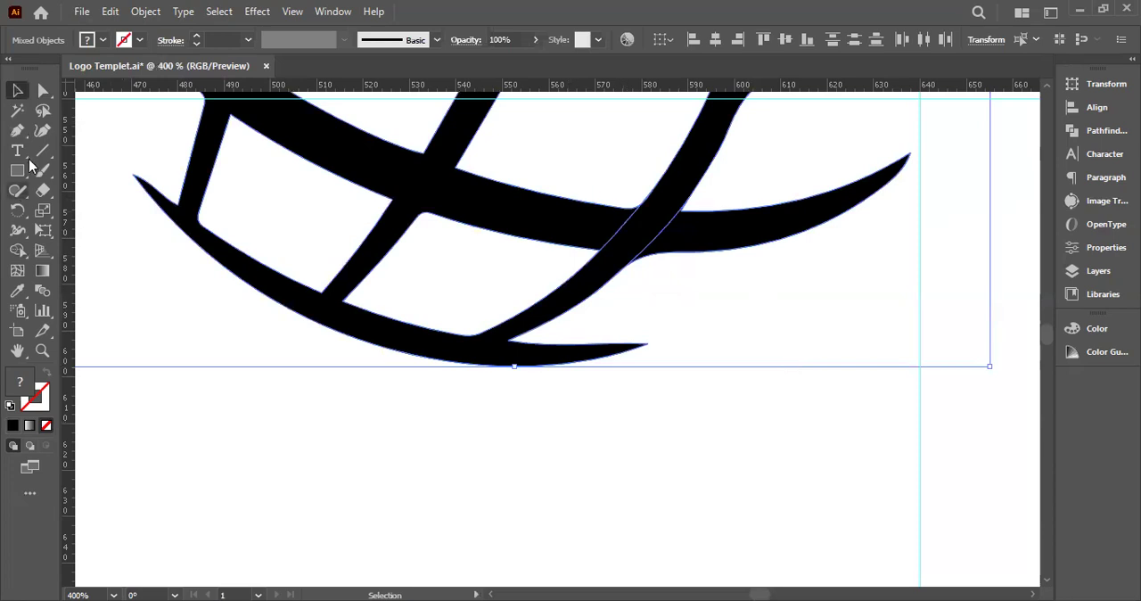
click(16, 132)
scroll(12, 139, up, 1)
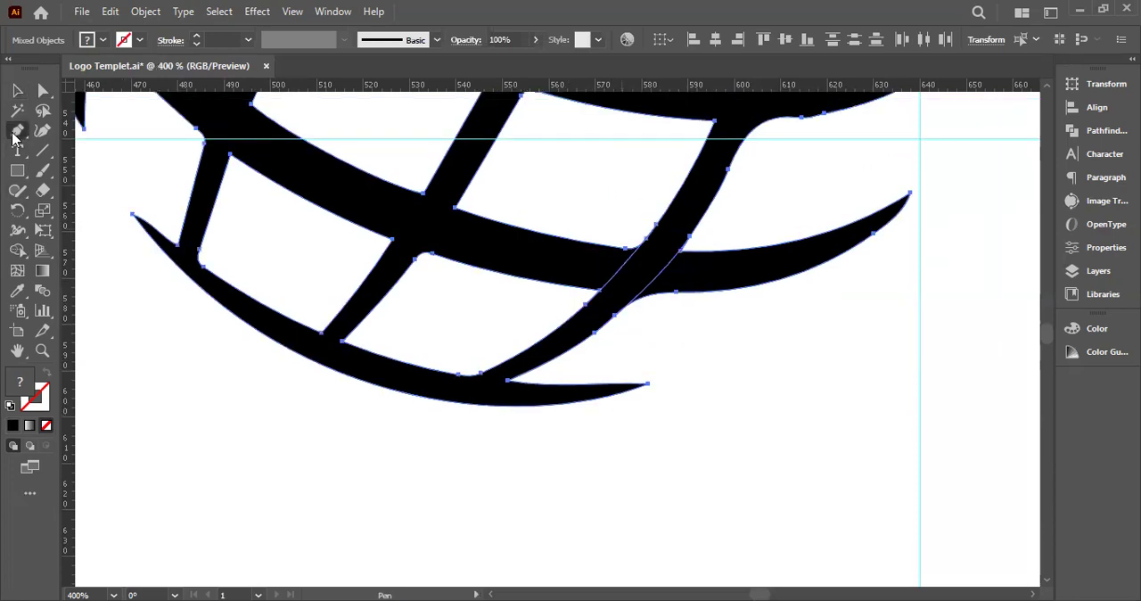
click(16, 89)
key(ctrl+shift+a)
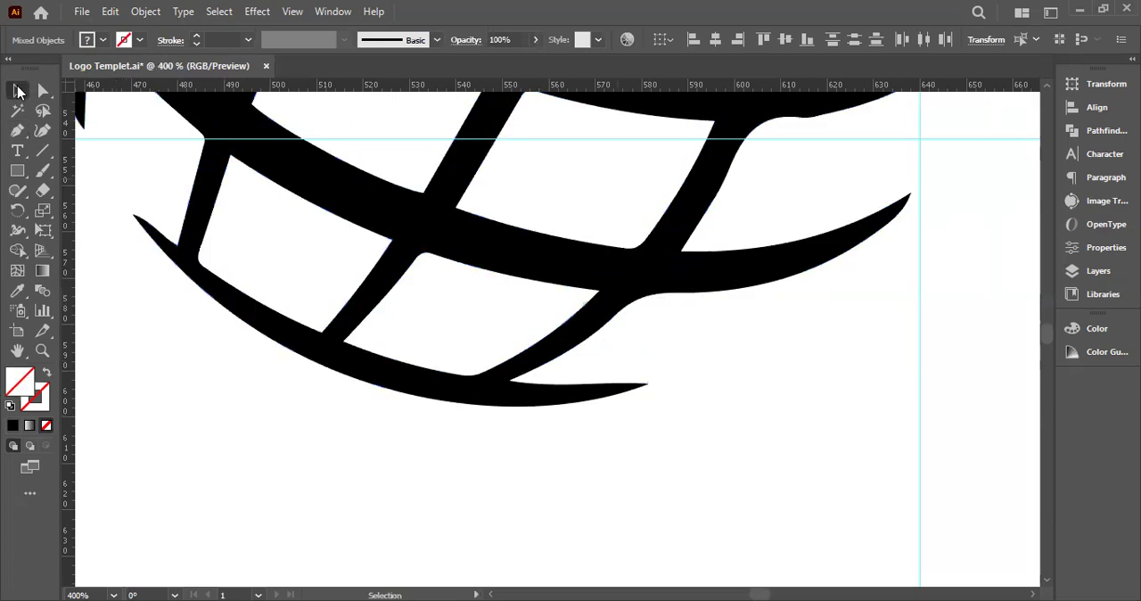
Draw two Pen curves continuing the horizontal band's upper and lower edges across the diagonal line
drag(267, 194, 148, 213)
key(p)
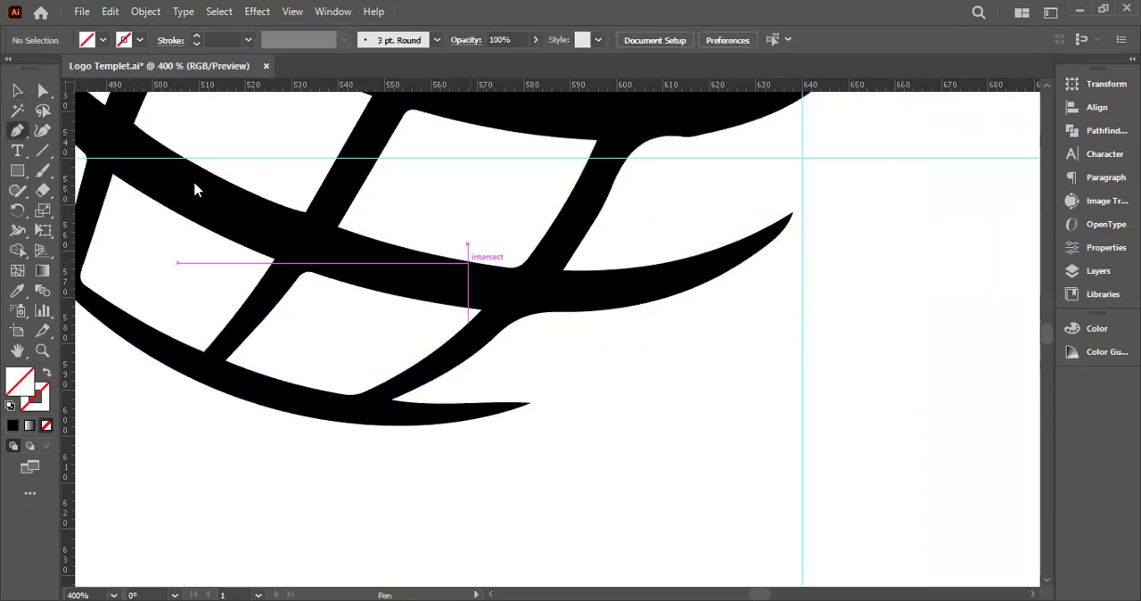
click(467, 261)
scroll(598, 270, up, 2)
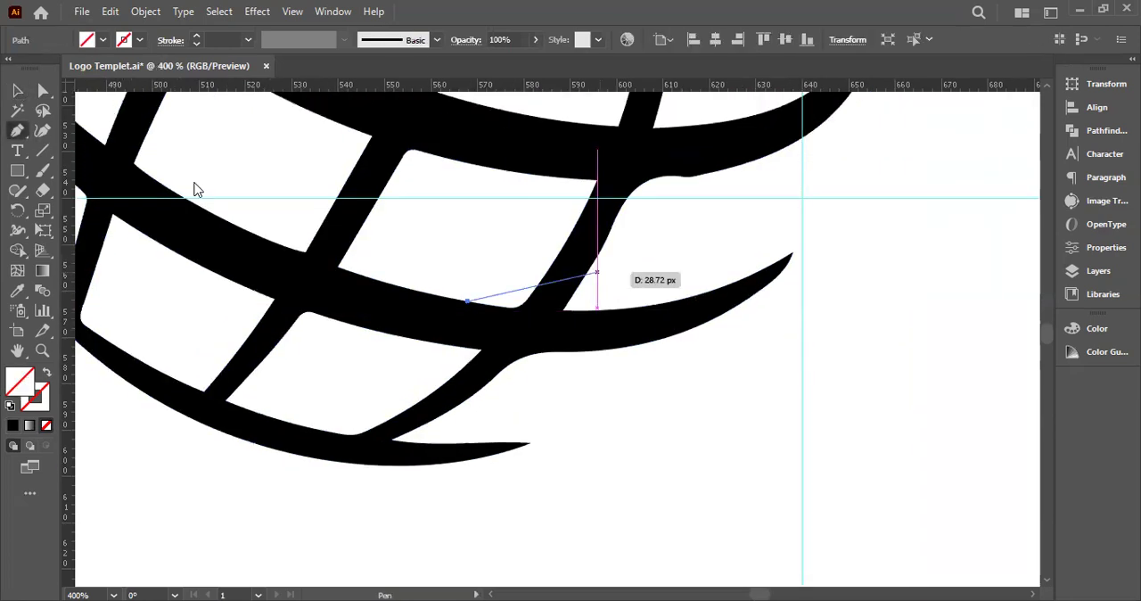
drag(597, 339, 856, 268)
key(space)
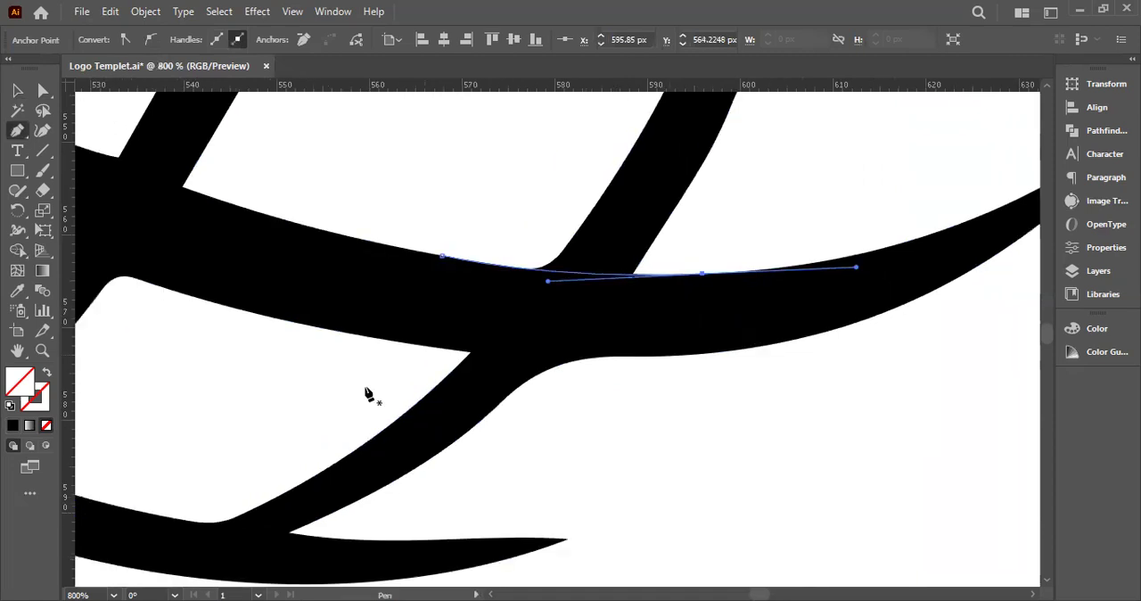
drag(403, 341, 865, 348)
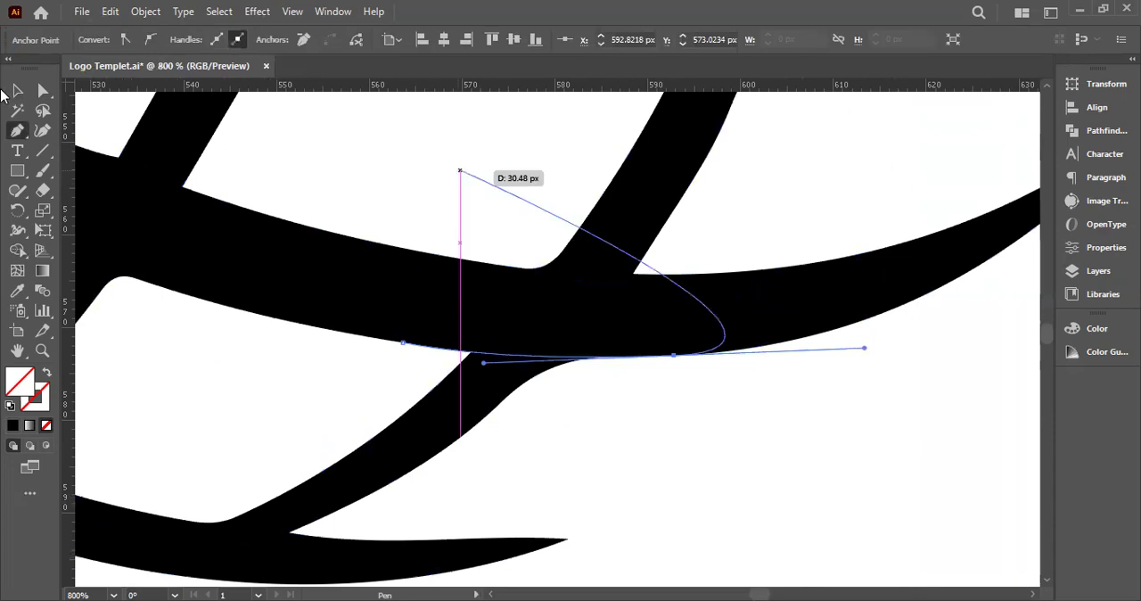
click(19, 93)
Select the globe with all four curves and use Shape Builder to trim the excess at the crossing's lower-right and upper-right corners
drag(778, 402, 347, 182)
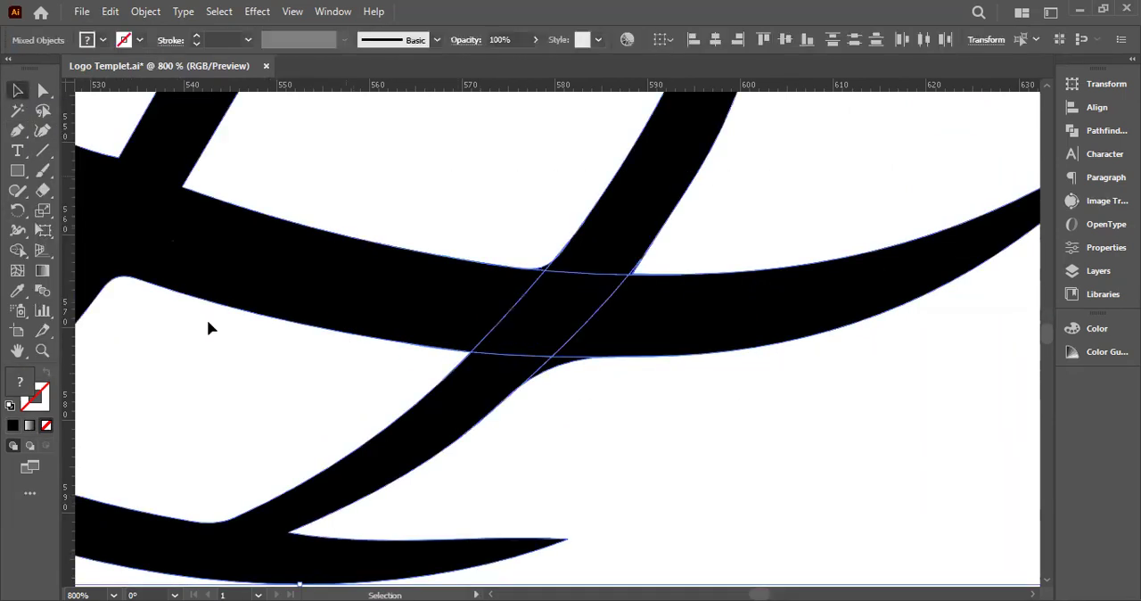
click(17, 250)
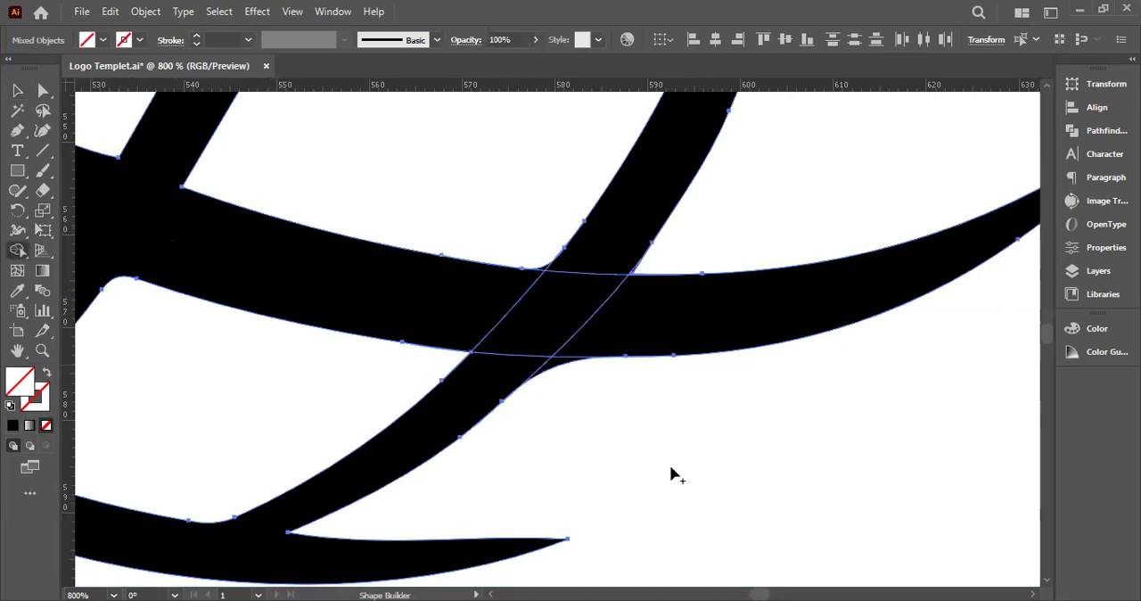
drag(554, 360, 606, 446)
scroll(636, 275, up, 4)
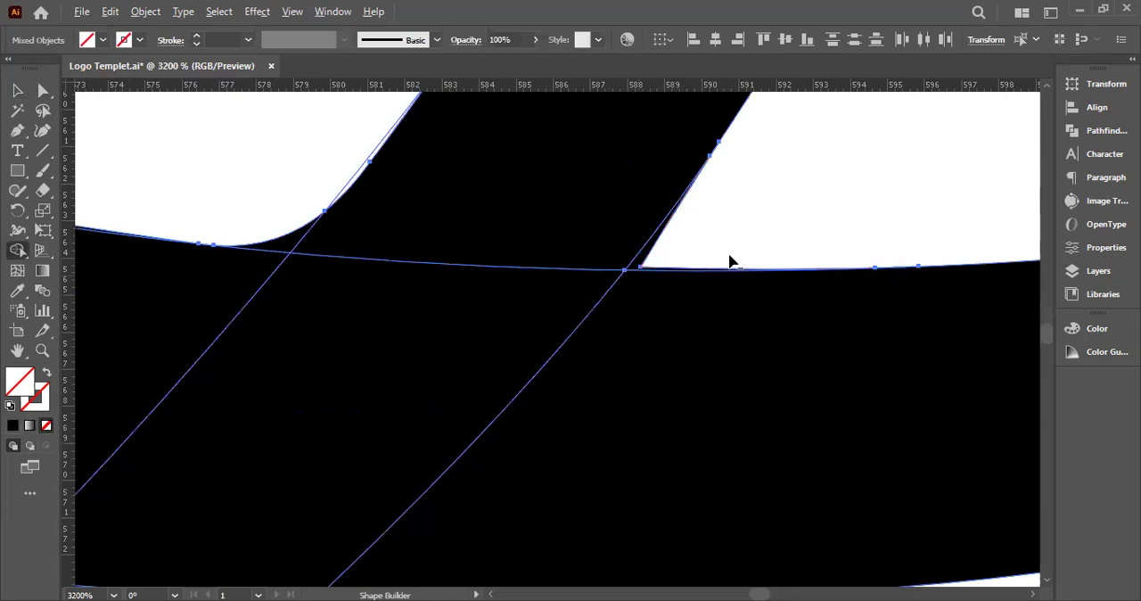
scroll(729, 261, up, 2)
drag(545, 213, 686, 193)
Trim the rounded excess at the crossing's upper-left corner to a sharp point with Shape Builder
scroll(692, 184, down, 3)
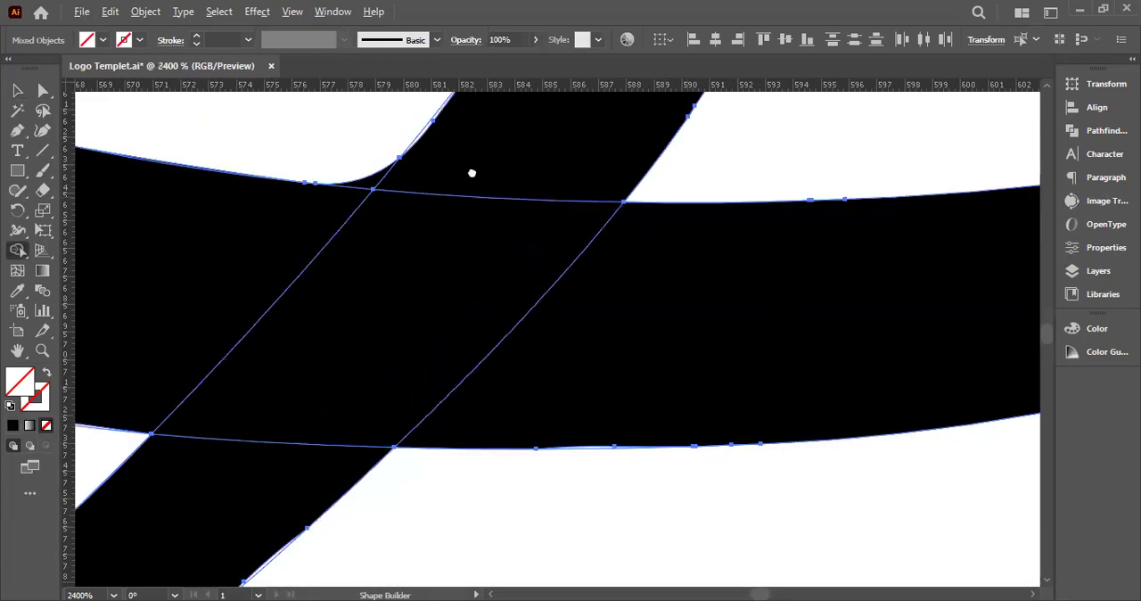
drag(471, 173, 602, 291)
drag(400, 371, 366, 270)
alt+click(365, 269)
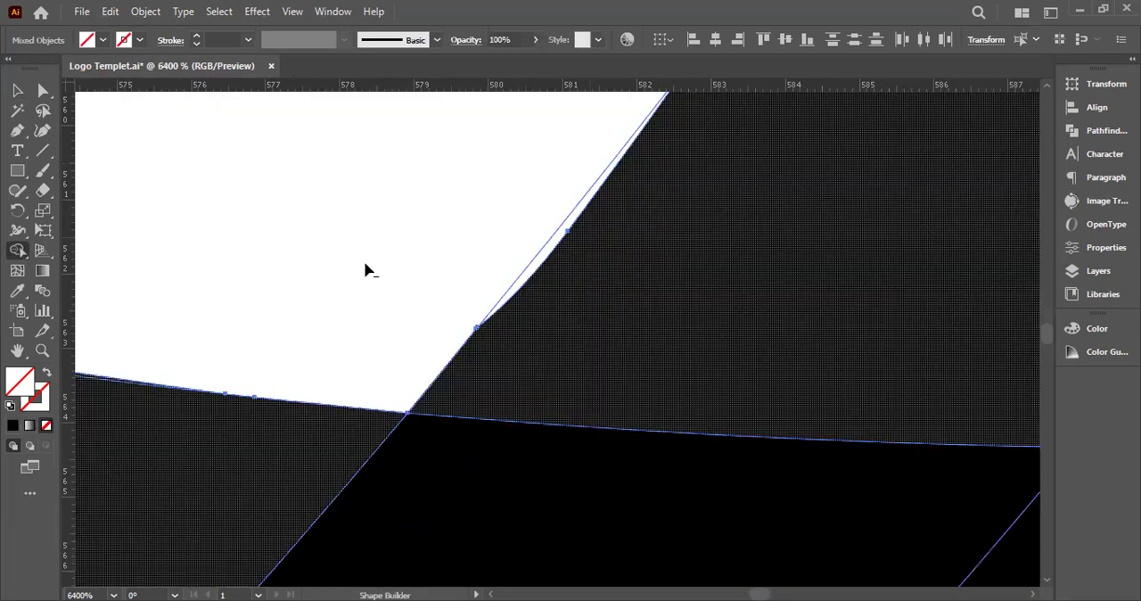
Set the fill to black and use Shape Builder to fill the thin gap along the diagonal's edge above the upper-left corner
scroll(366, 270, down, 3)
scroll(365, 269, up, 2)
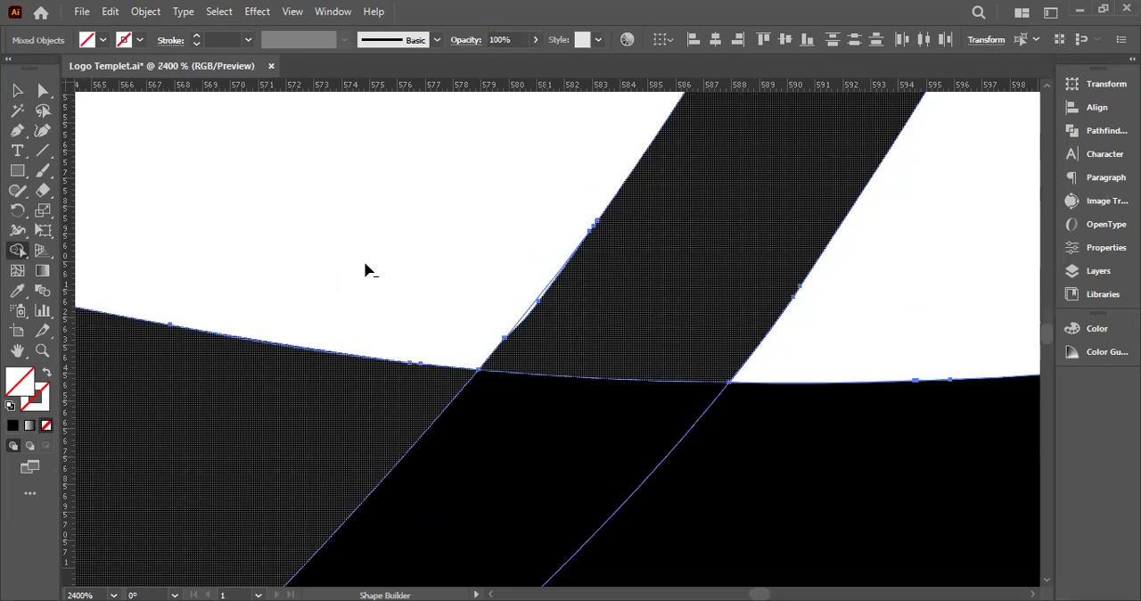
click(366, 270)
click(105, 41)
click(45, 68)
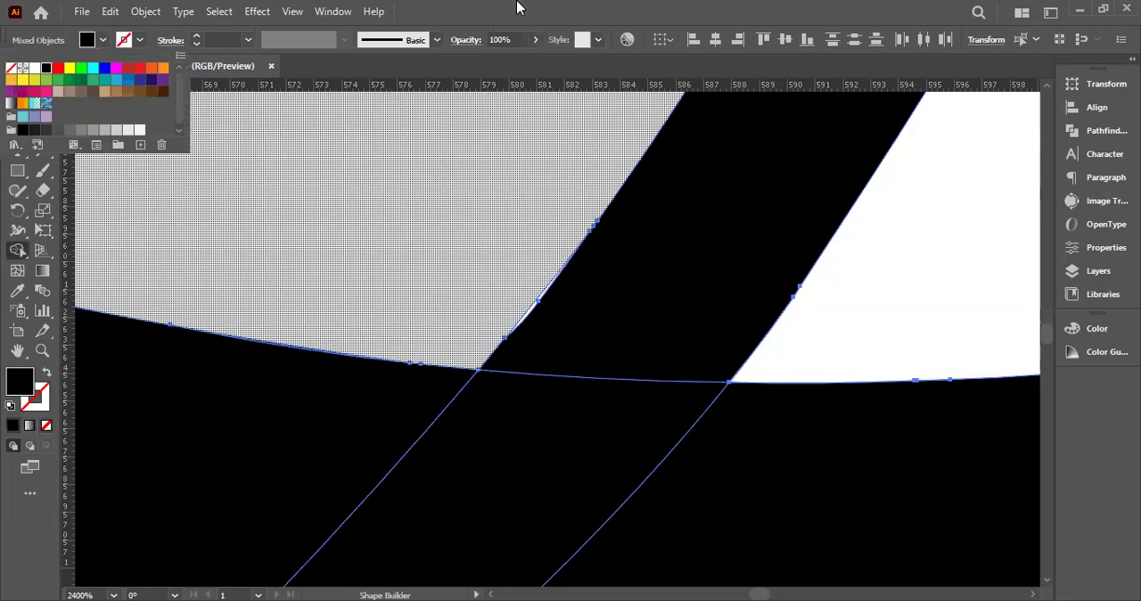
key(ctrl+equal)
key(ctrl+equal)
key(ctrl+equal)
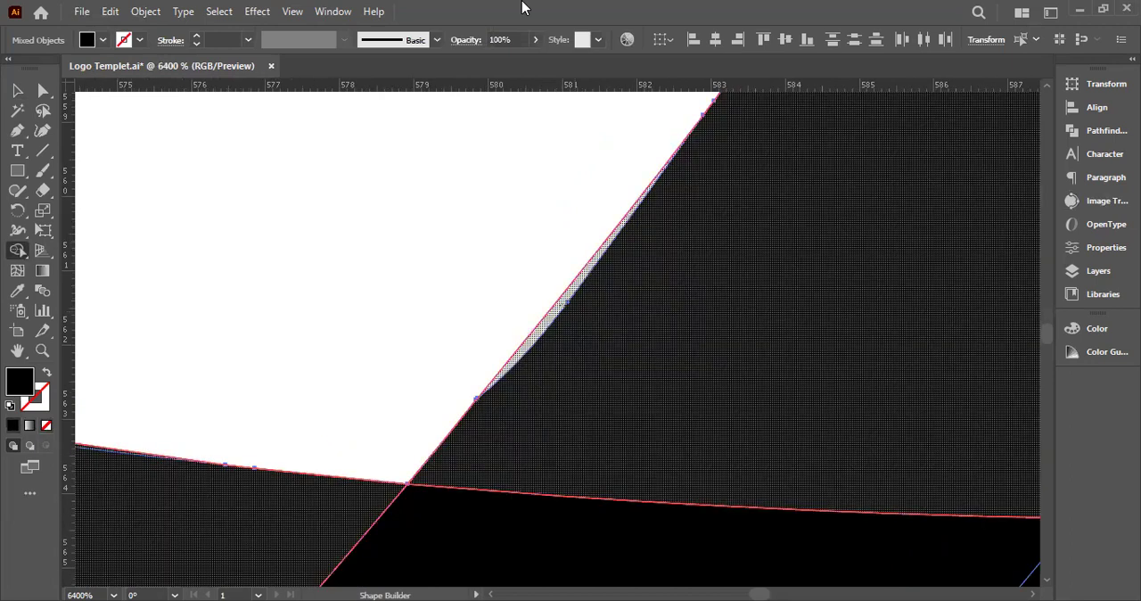
key(ctrl+minus)
key(ctrl+minus)
key(ctrl+minus)
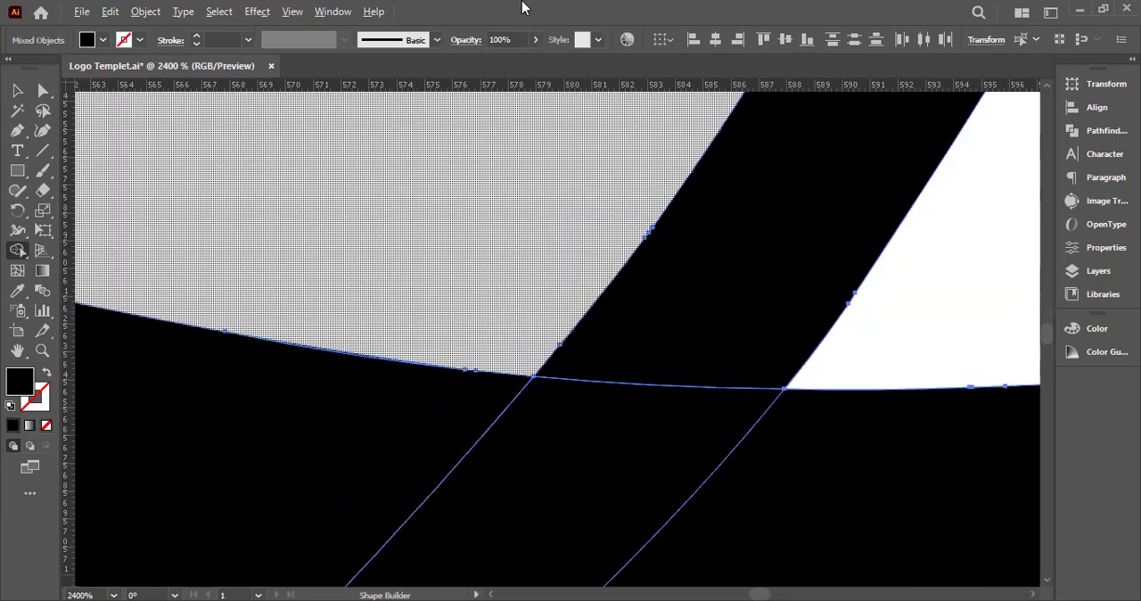
Fill the thin white gap along the horizontal band's lower edge at the crossing's lower-left corner with Shape Builder
key(ctrl+minus)
key(ctrl+minus)
key(ctrl+equal)
key(ctrl+equal)
key(ctrl+equal)
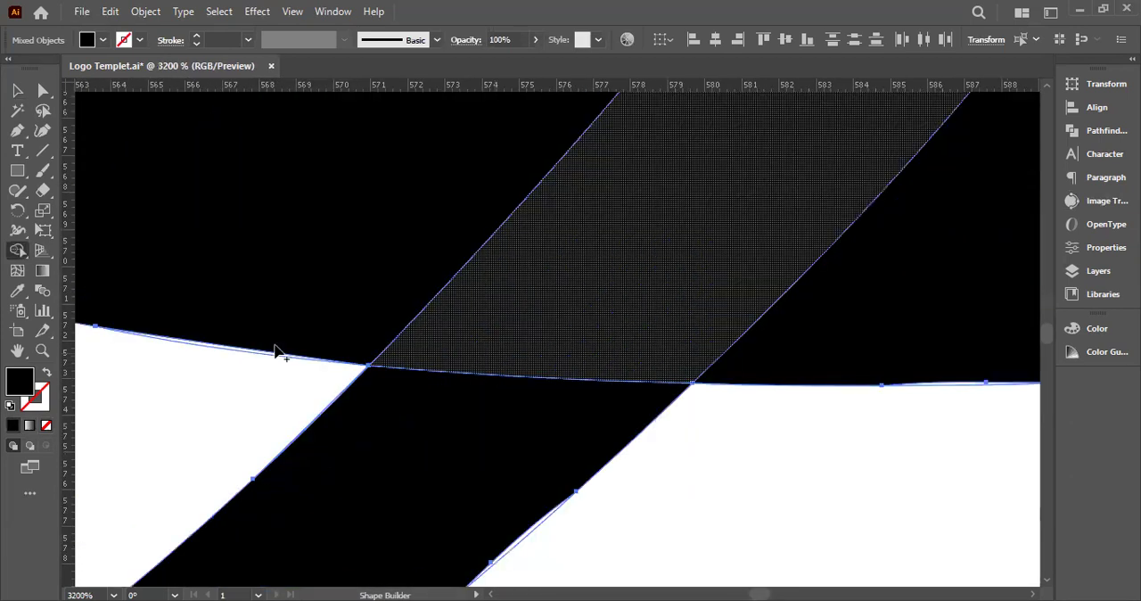
drag(307, 338, 558, 330)
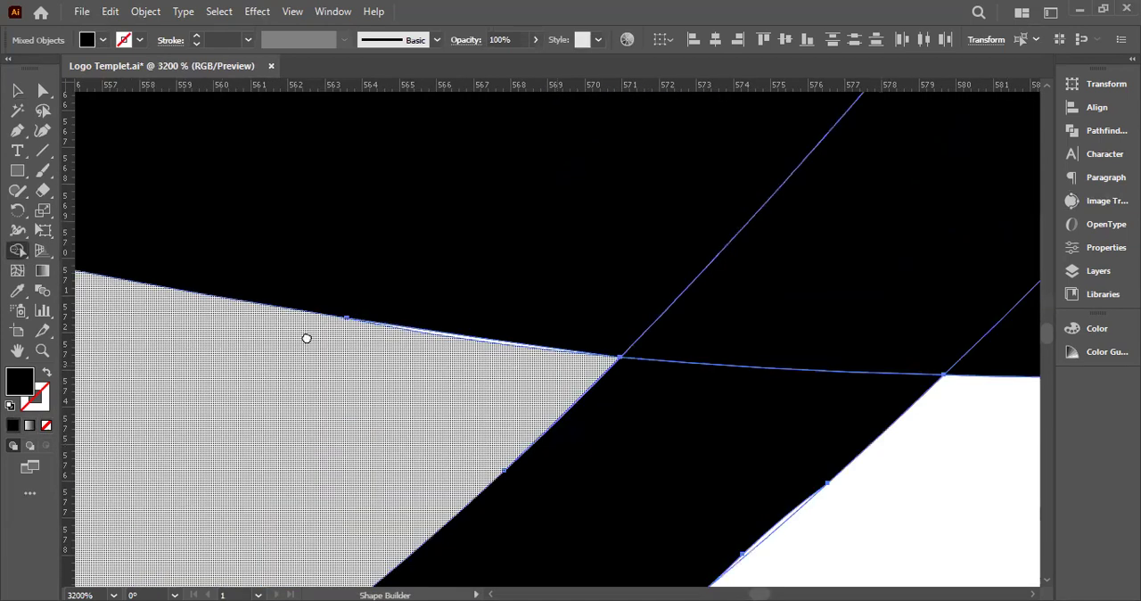
scroll(307, 338, up, 5)
drag(526, 169, 575, 216)
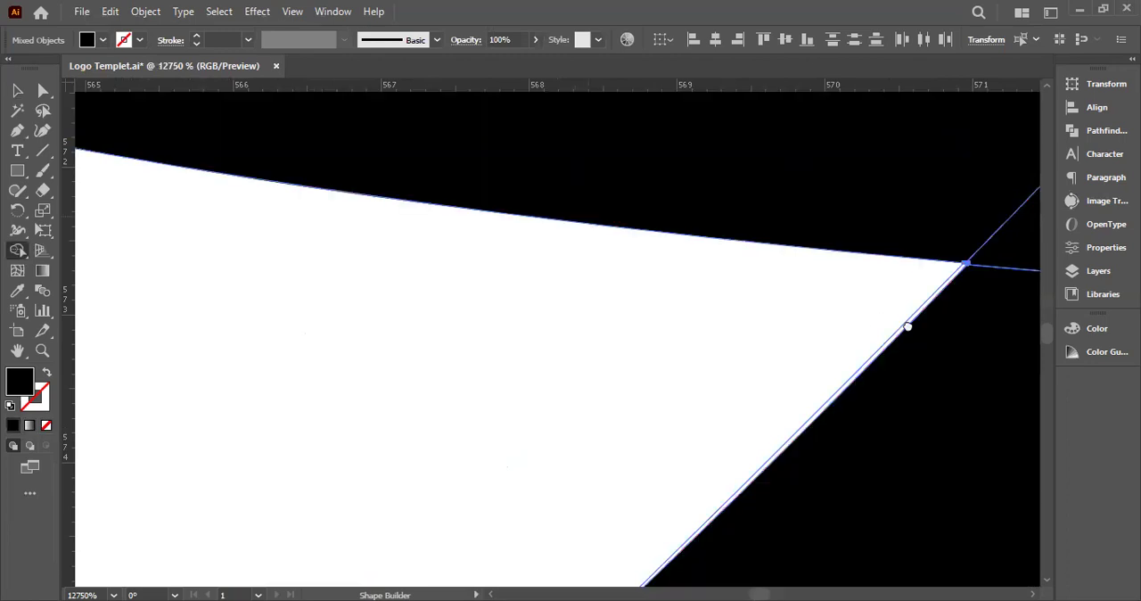
Close the thin white sliver along the diagonal's left edge below the lower-left corner with Shape Builder, and deselect the artwork
scroll(841, 293, up, 2)
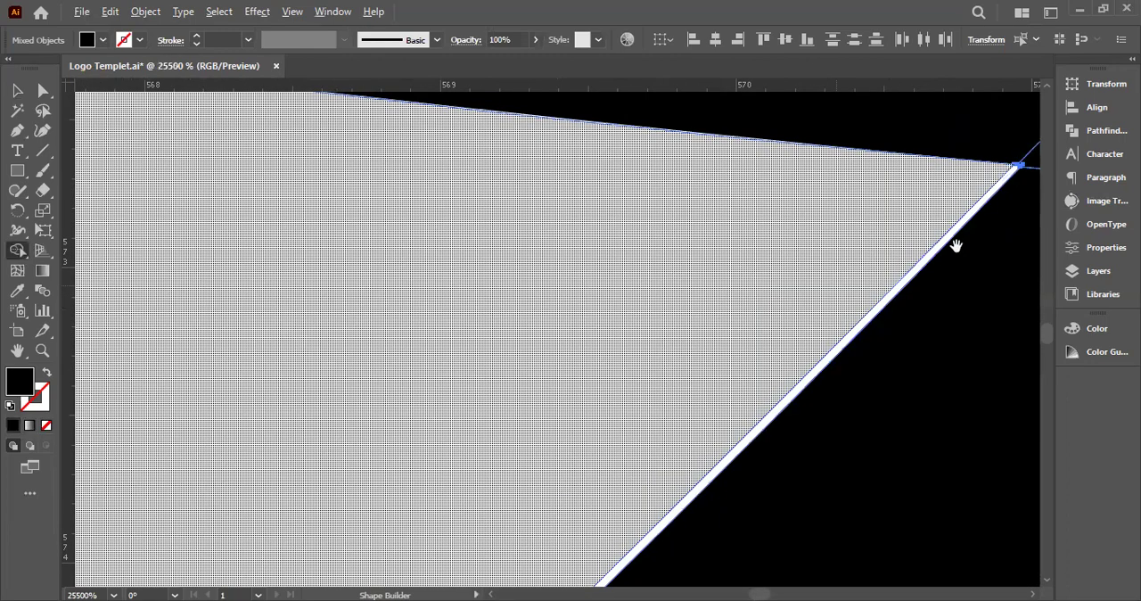
scroll(954, 246, up, 1)
scroll(802, 446, up, 1)
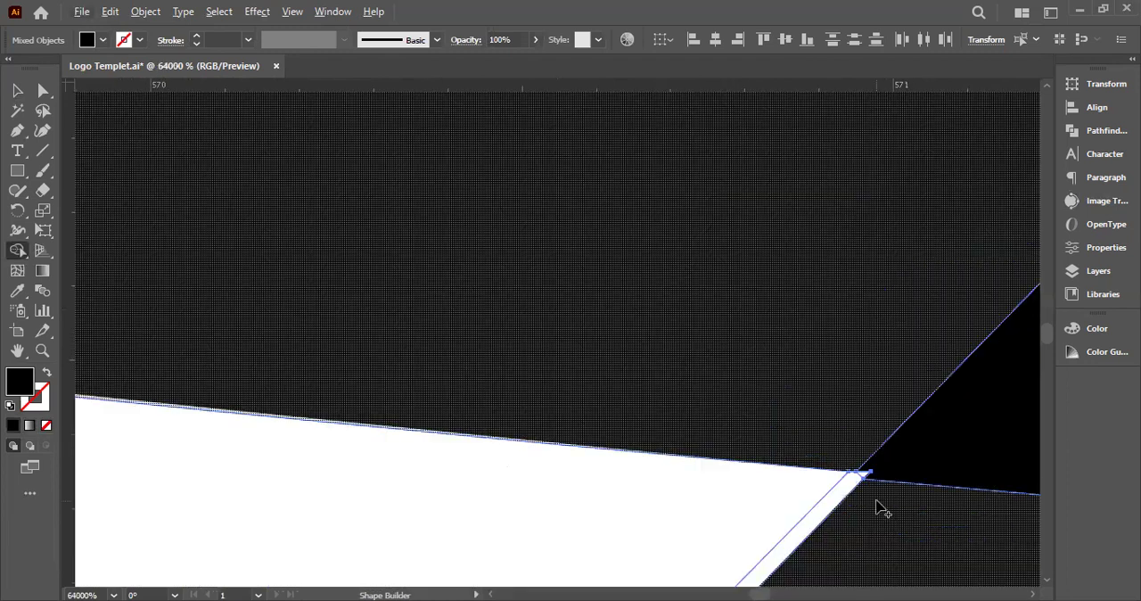
scroll(880, 486, down, 2)
drag(875, 477, 724, 176)
mouse_move(573, 167)
mouse_down()
mouse_move(578, 149)
mouse_move(585, 157)
mouse_up()
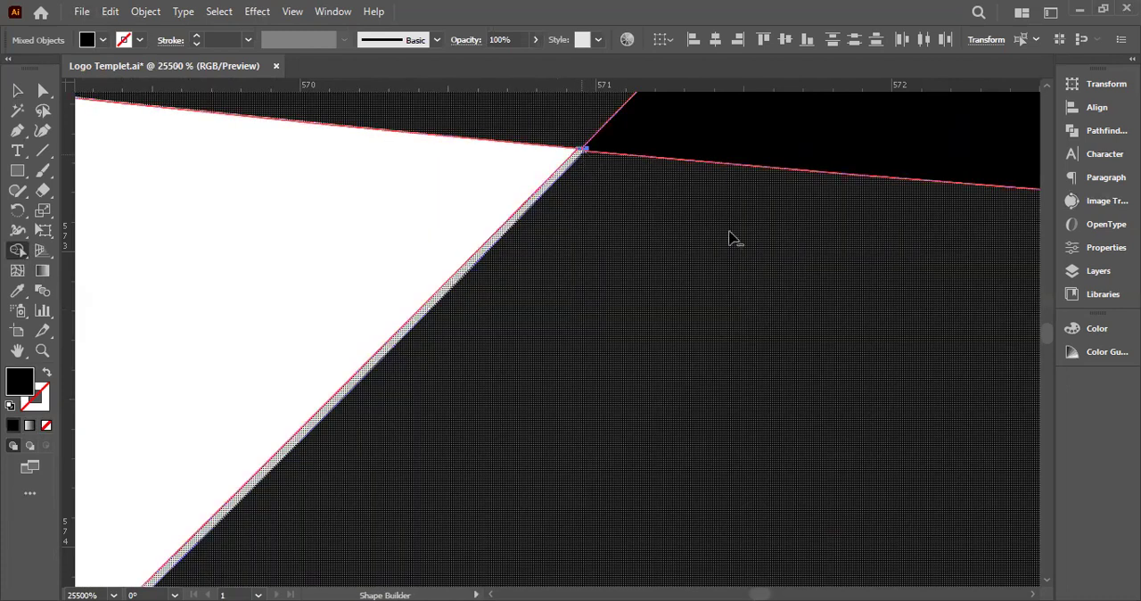
scroll(728, 238, down, 10)
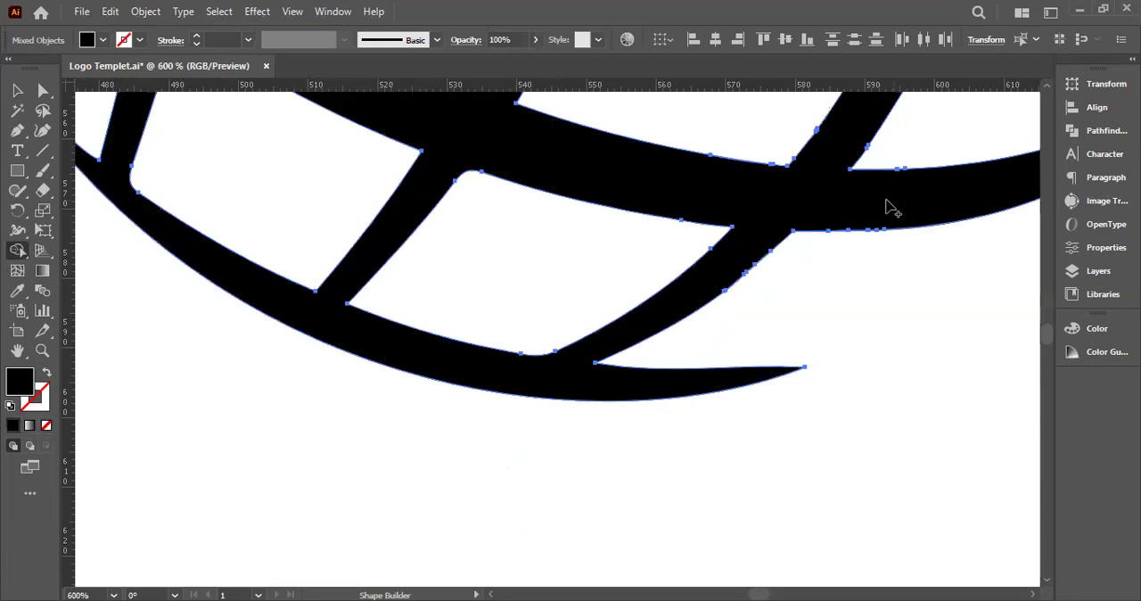
scroll(883, 211, down, 5)
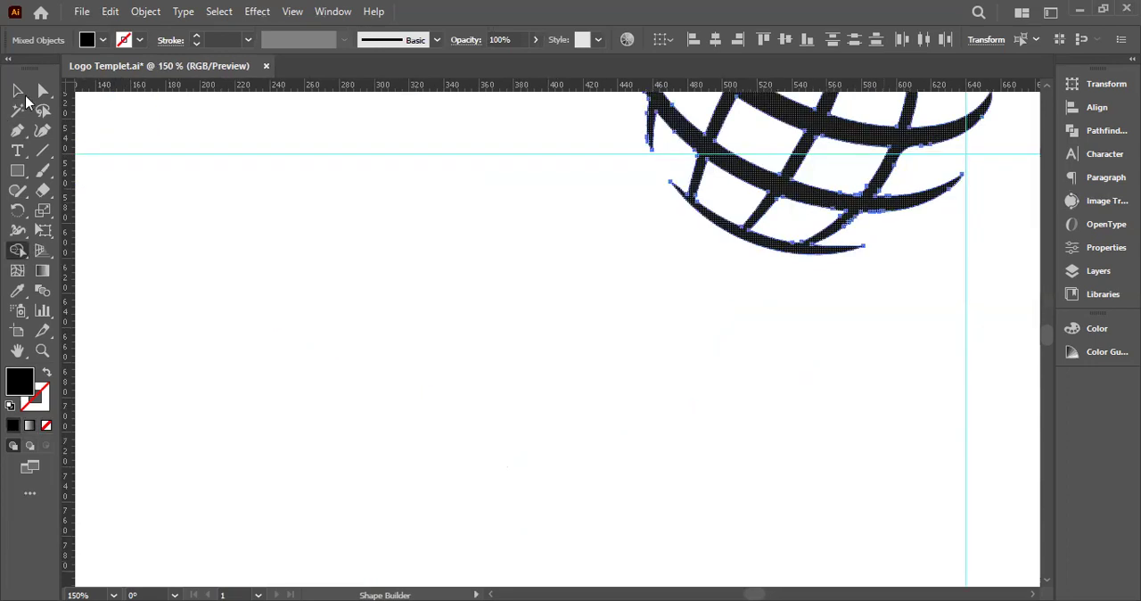
click(24, 94)
click(861, 250)
drag(862, 250, 747, 338)
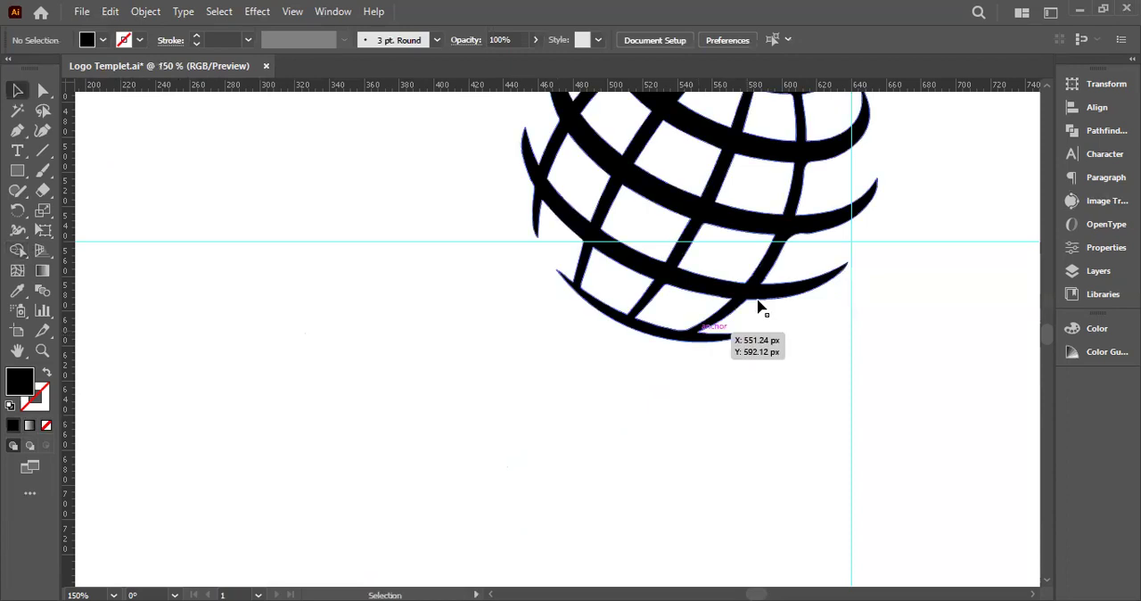
Draw an unfilled three-point Pen curve along the rightmost long meridian's right edge, spanning the two distorted crossings down to the next band
drag(513, 176, 379, 296)
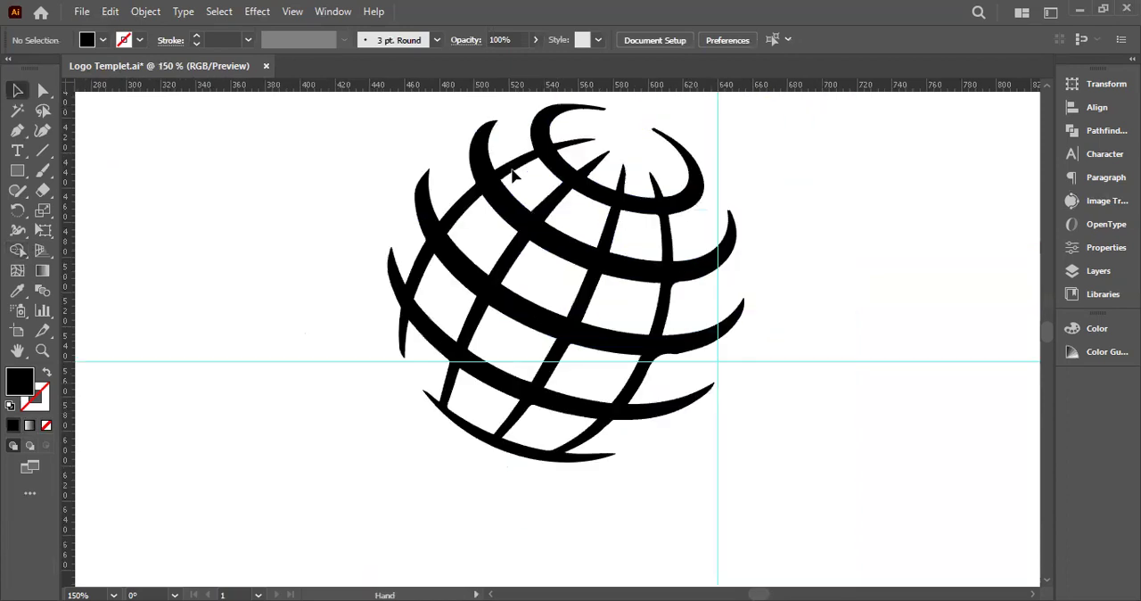
key(ctrl+plus)
key(ctrl+plus)
key(ctrl+plus)
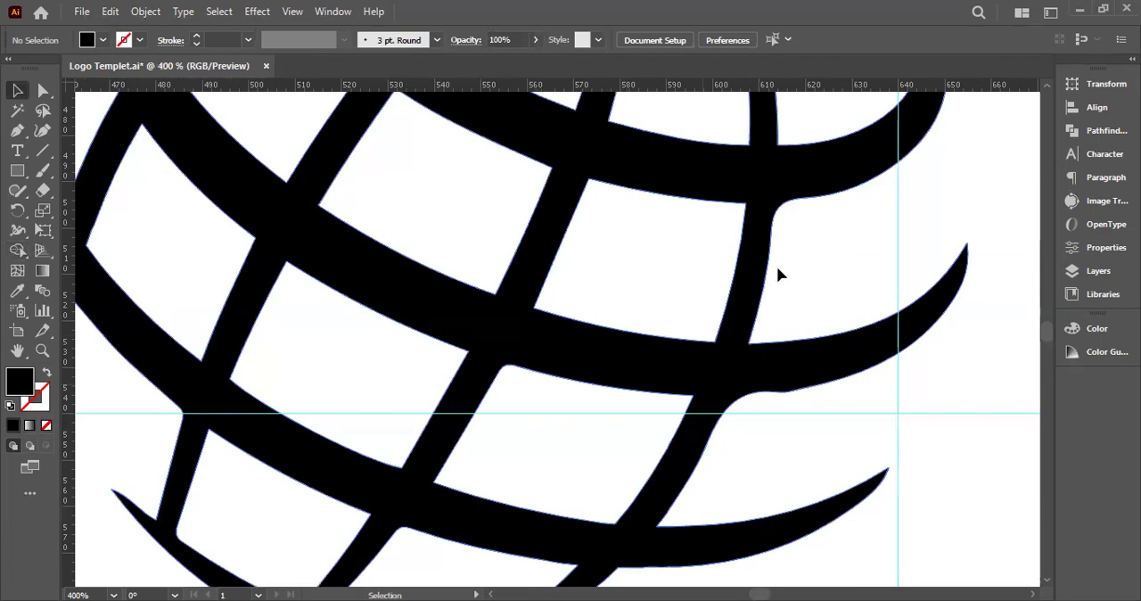
key(ctrl+minus)
key(ctrl+minus)
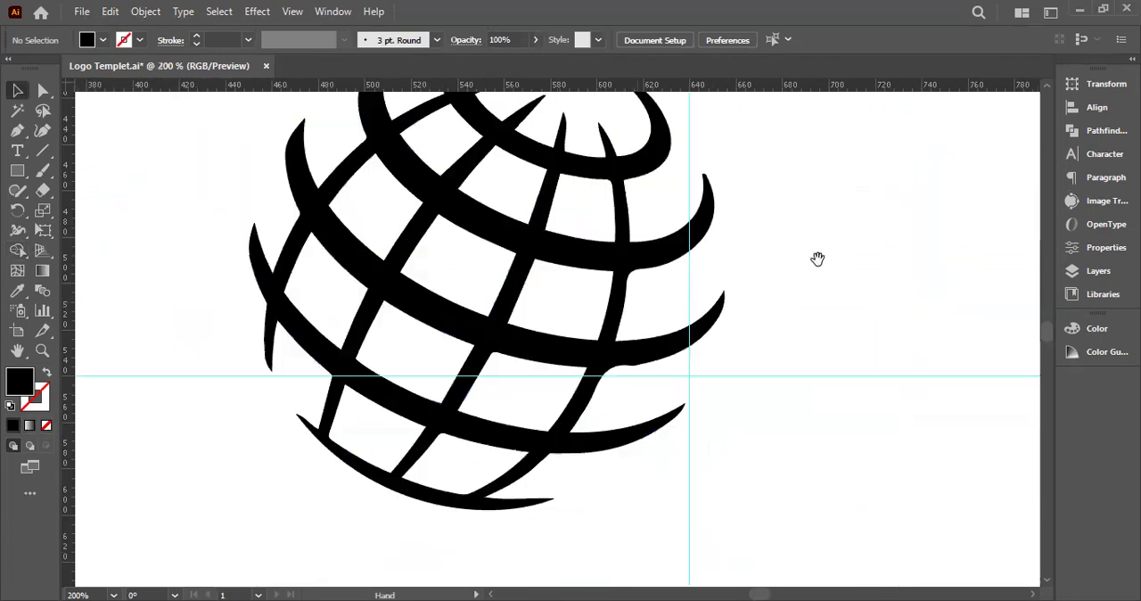
click(12, 131)
key(ctrl+plus)
key(ctrl+plus)
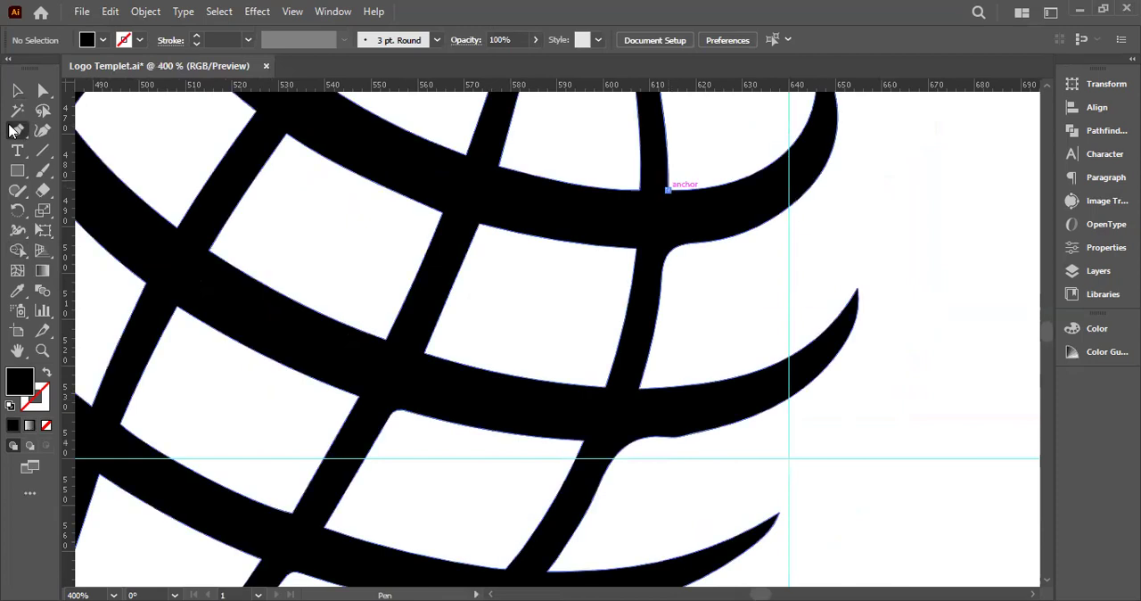
click(667, 190)
drag(638, 390, 612, 472)
key(space)
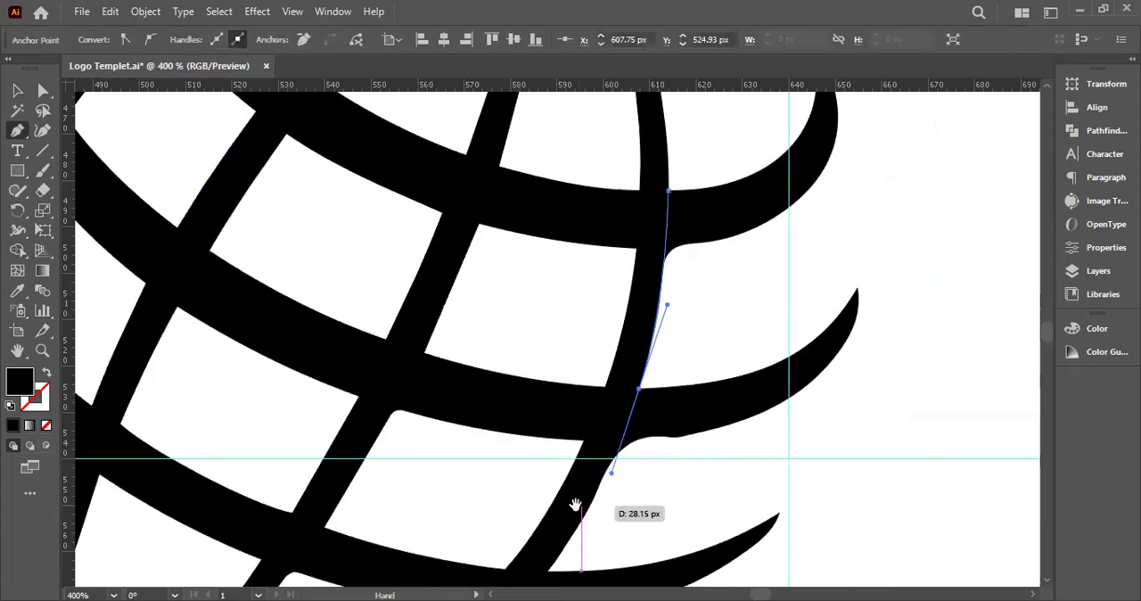
scroll(575, 506, down, 3)
click(556, 412)
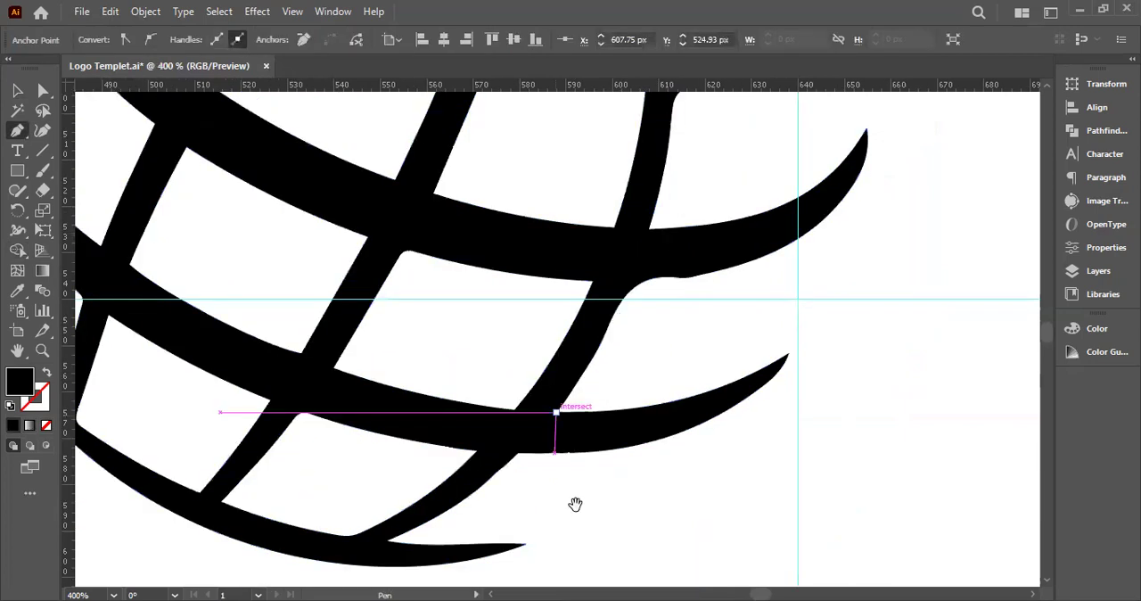
click(47, 426)
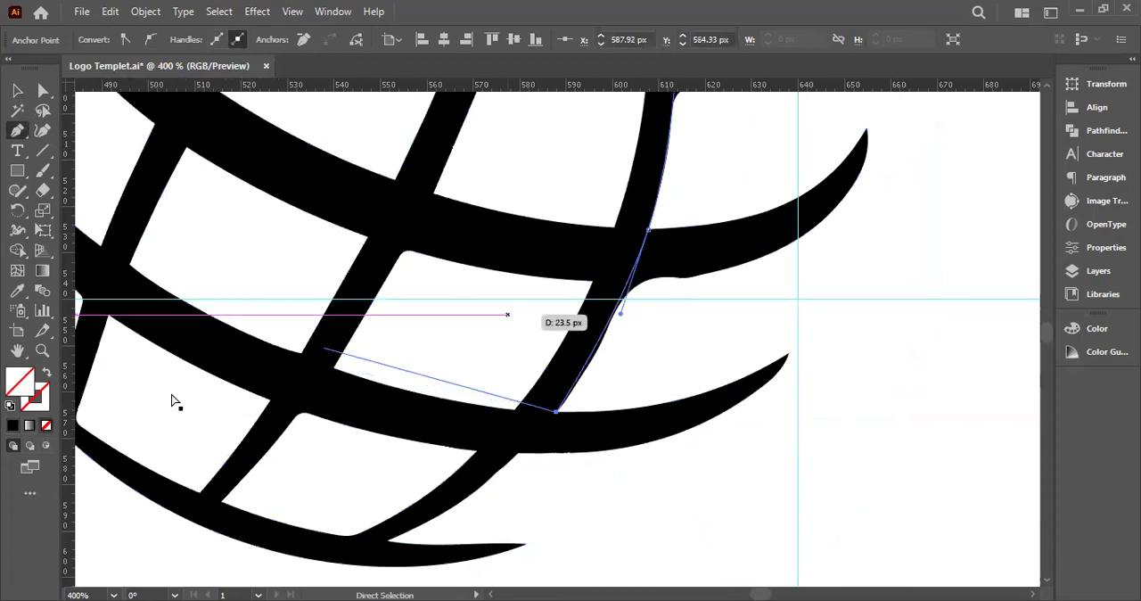
Draw a Pen curve along the upper distorted band's lower edge, from the neighbouring meridian's corner across the rightmost meridian to the outer bend
click(18, 92)
key(space)
drag(897, 299, 848, 418)
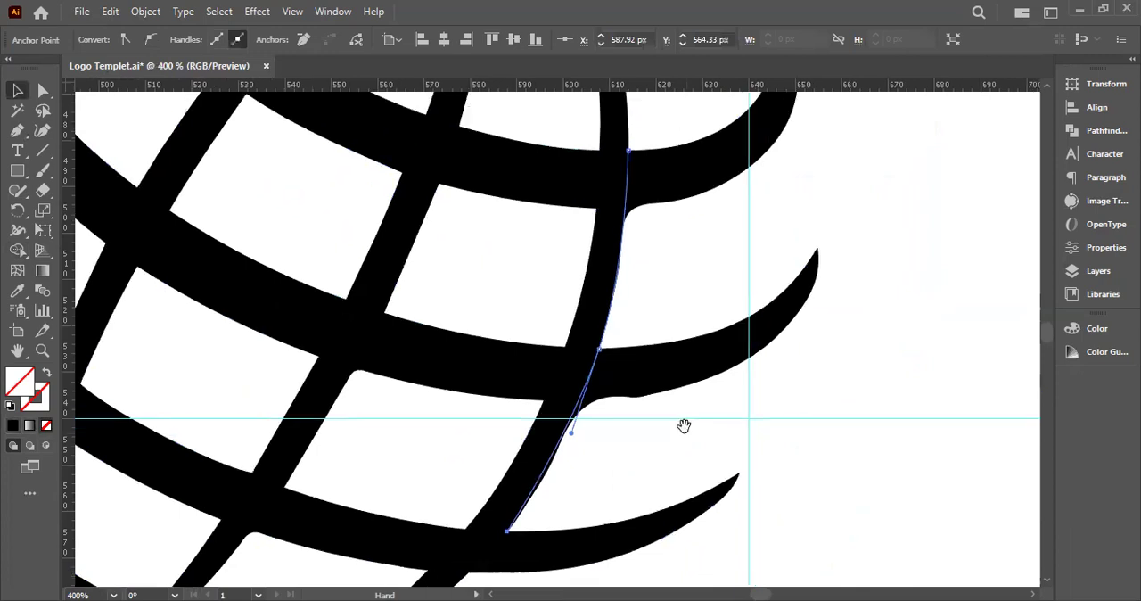
click(16, 131)
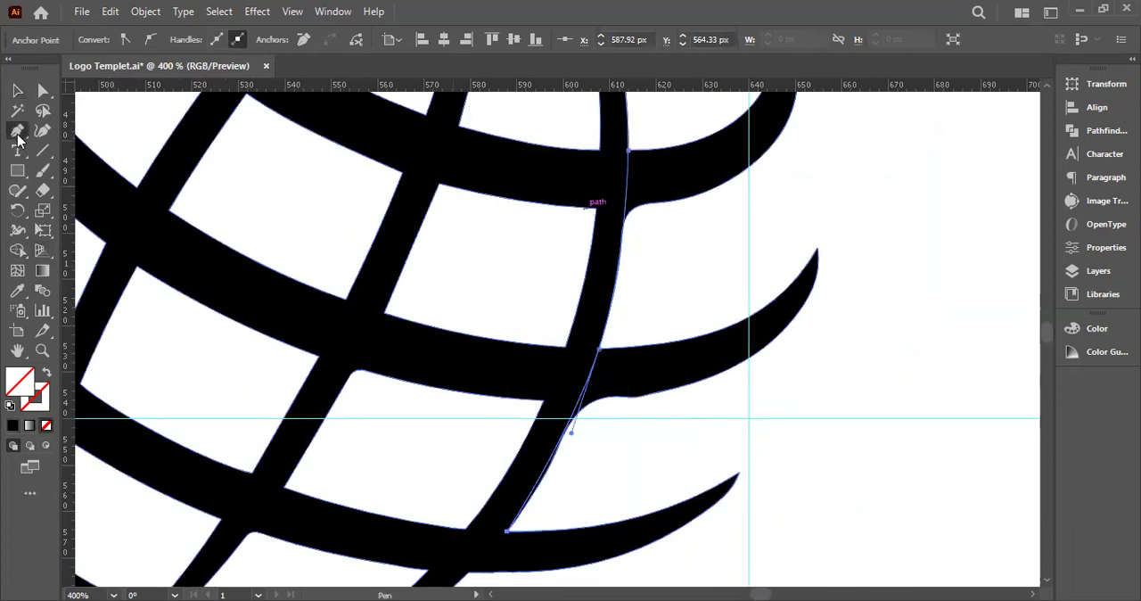
click(438, 184)
key(space)
drag(439, 184, 303, 265)
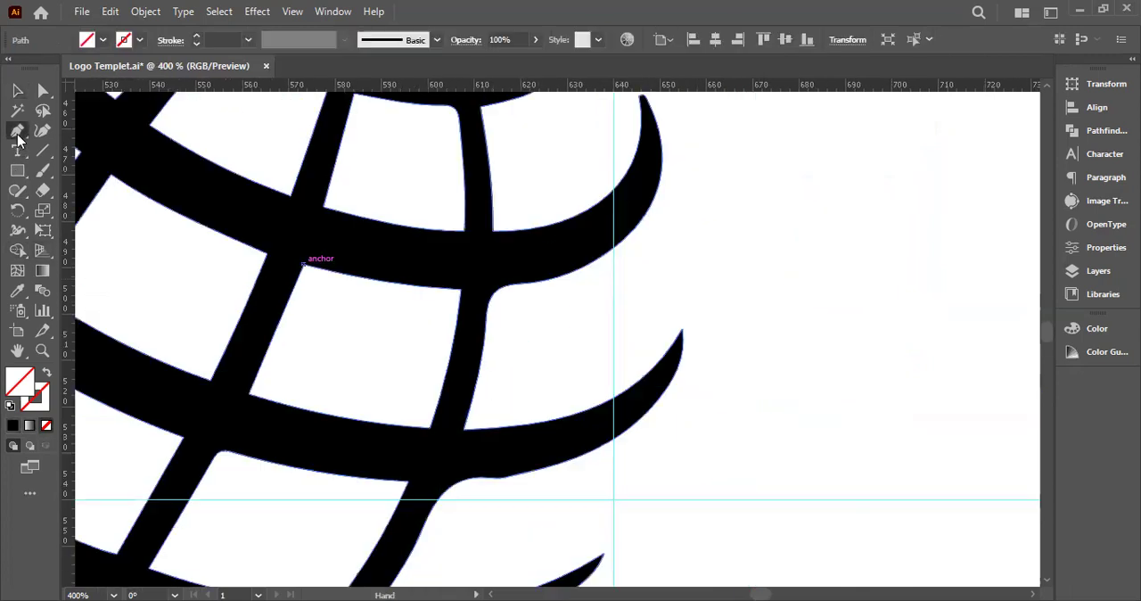
drag(617, 245, 719, 160)
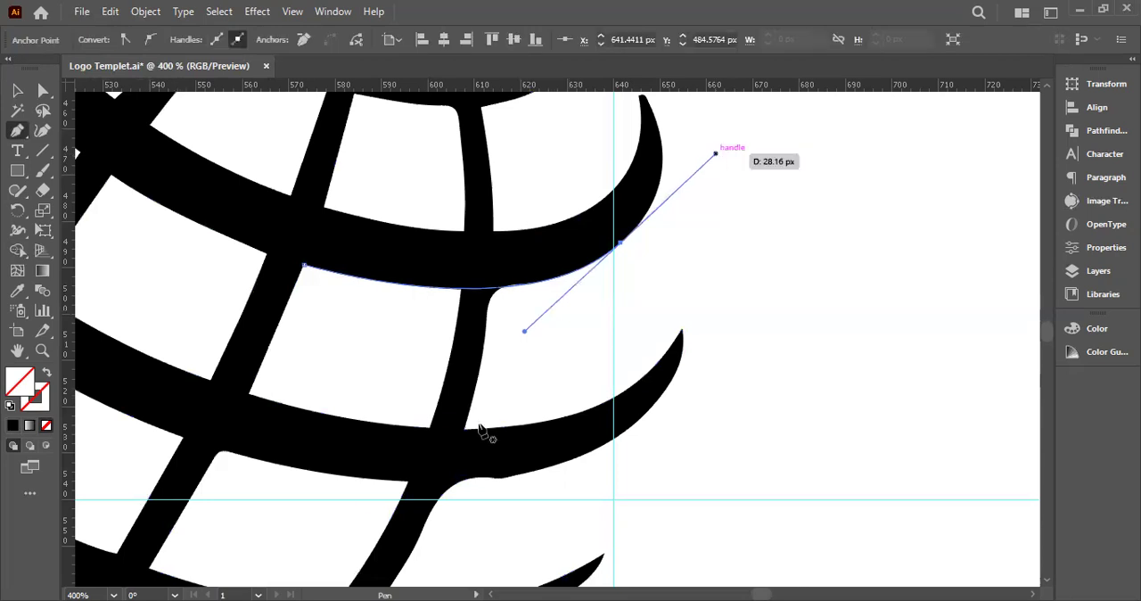
Draw a Pen curve along the next band's lower edge, bridging the rounded corner and wavy dip beside the rightmost meridian
click(183, 438)
drag(603, 444, 776, 364)
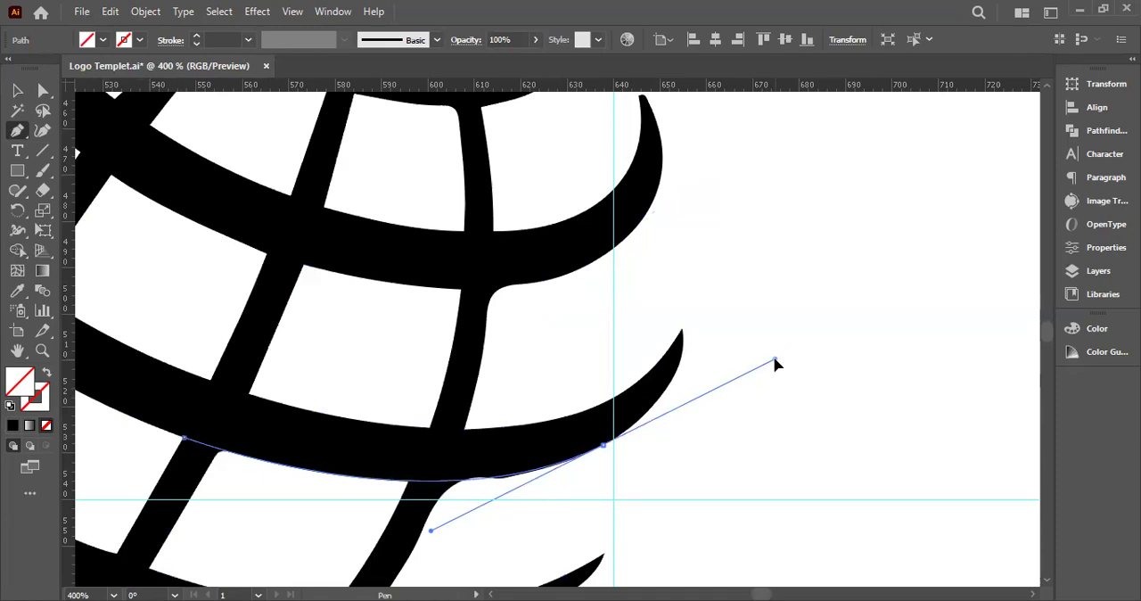
drag(778, 362, 777, 364)
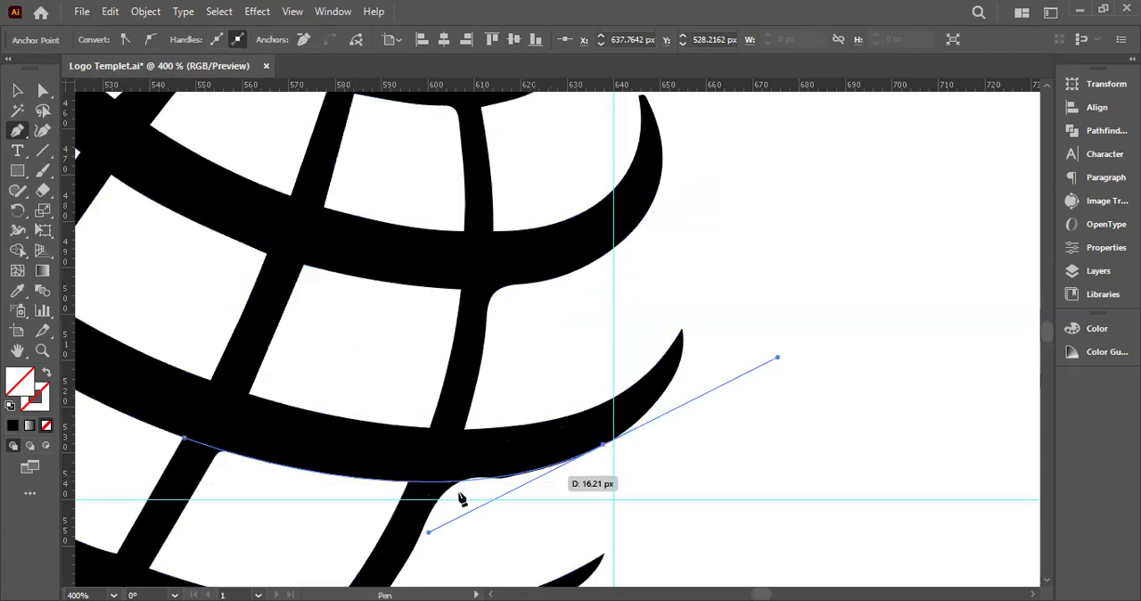
click(18, 92)
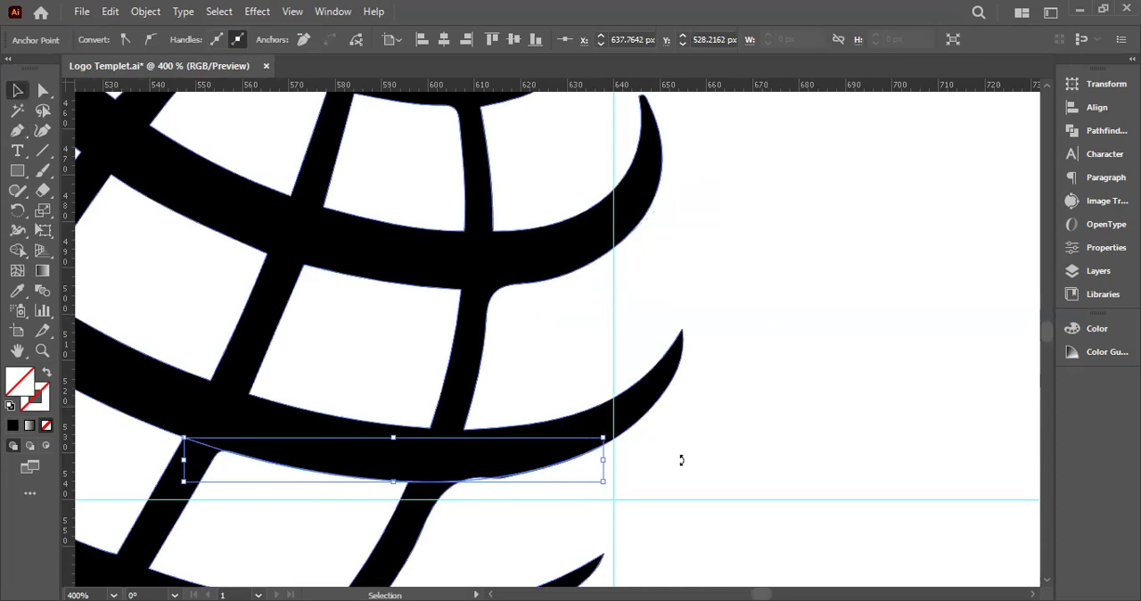
Select the globe with the new curves and use Shape Builder to trim the rounded excess at the upper crossing's lower-right corner
drag(478, 461, 501, 364)
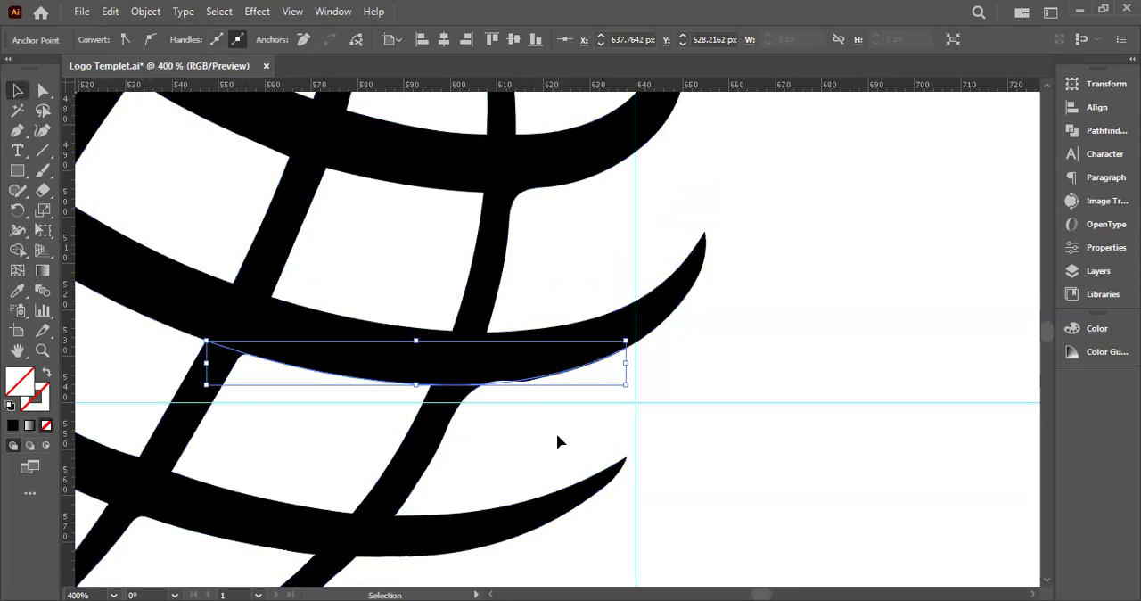
scroll(558, 441, down, 1)
scroll(682, 495, down, 1)
drag(678, 557, 304, 229)
click(18, 254)
key(ctrl+plus)
key(ctrl+plus)
key(ctrl+plus)
key(ctrl+plus)
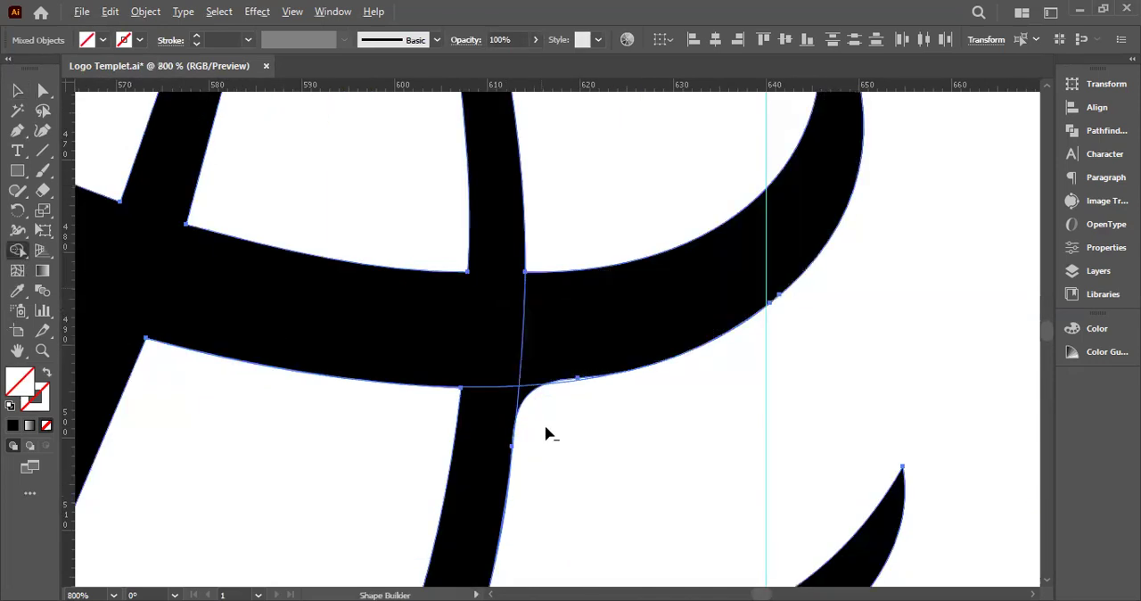
alt+click(549, 433)
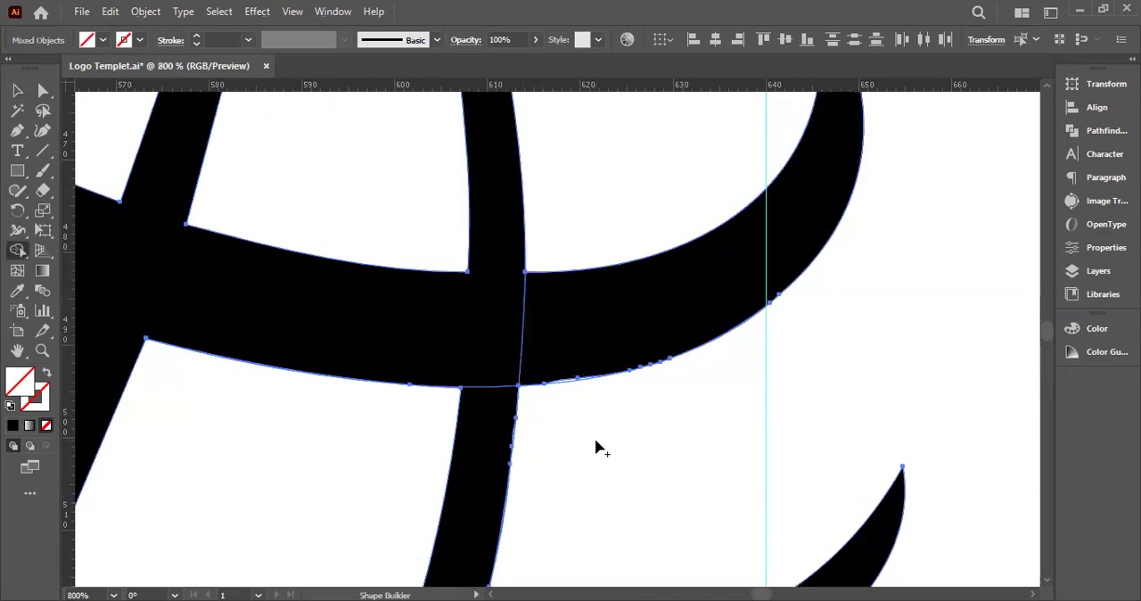
Trim the rounded excess at the next crossing's lower-right corner and the bulge along that band's lower edge with Shape Builder
key(space)
drag(592, 450, 562, 397)
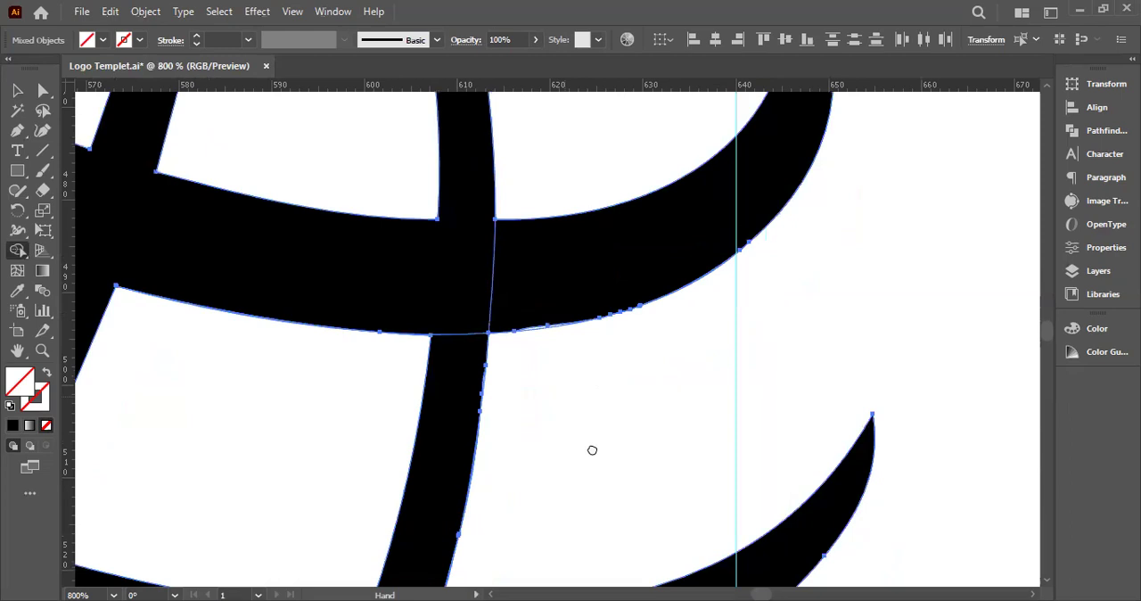
drag(592, 451, 556, 141)
alt+click(358, 431)
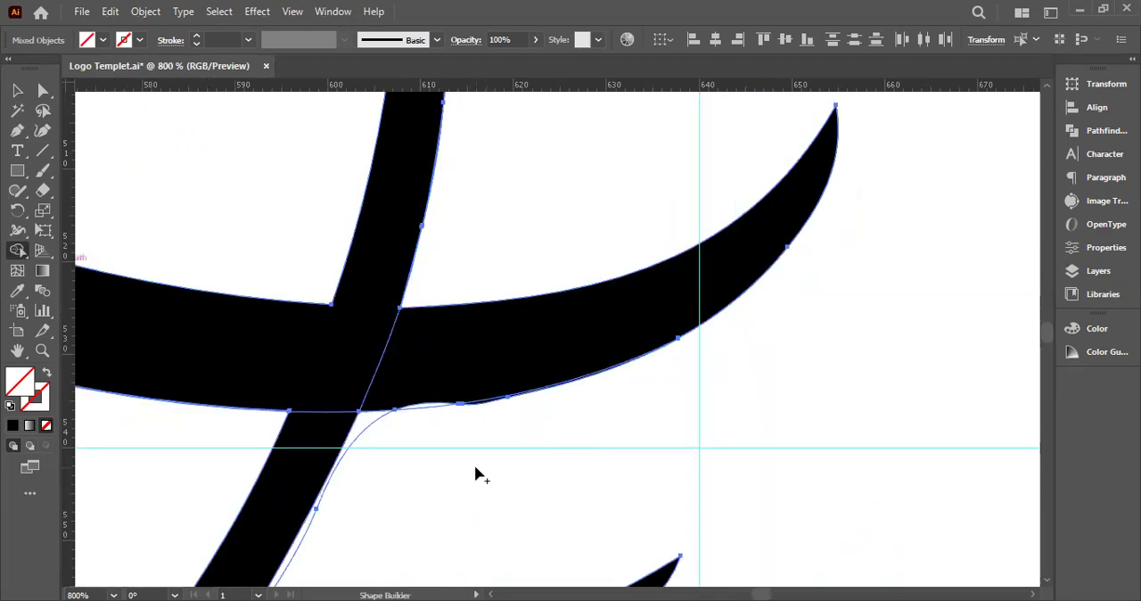
scroll(394, 442, up, 1)
scroll(387, 428, up, 1)
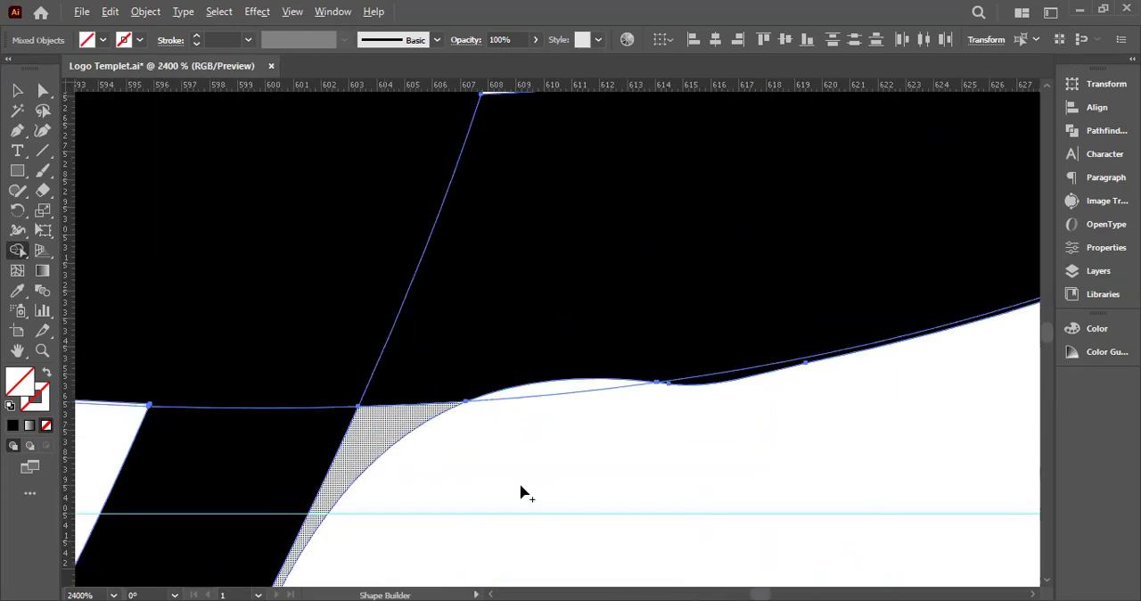
click(522, 493)
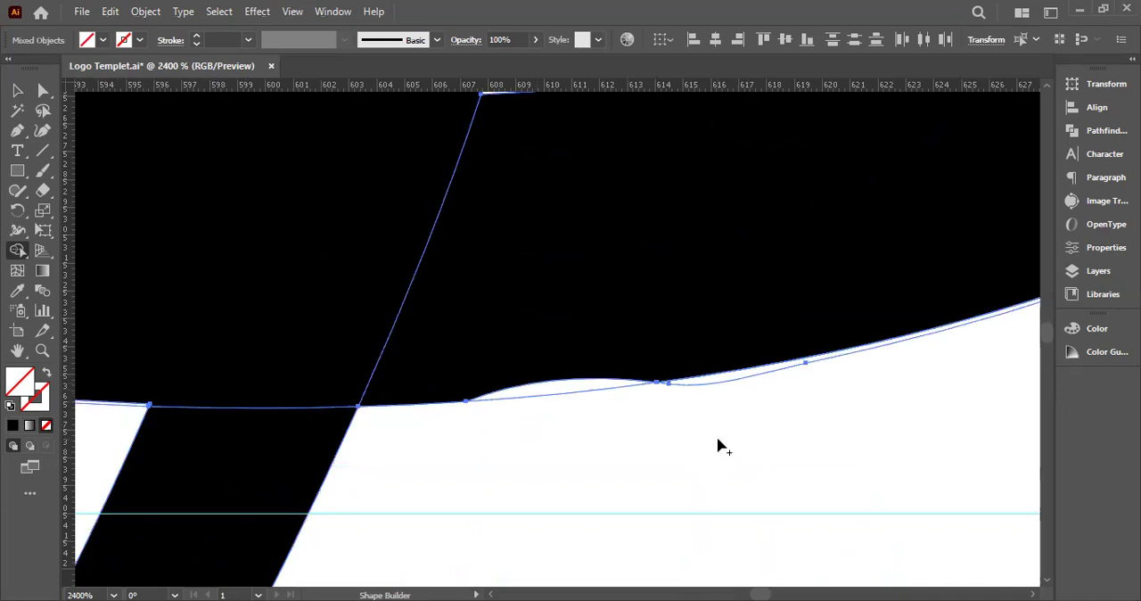
Set the fill to black and use Shape Builder to fill the dip in the band's lower edge beside the crossing
scroll(722, 446, down, 2)
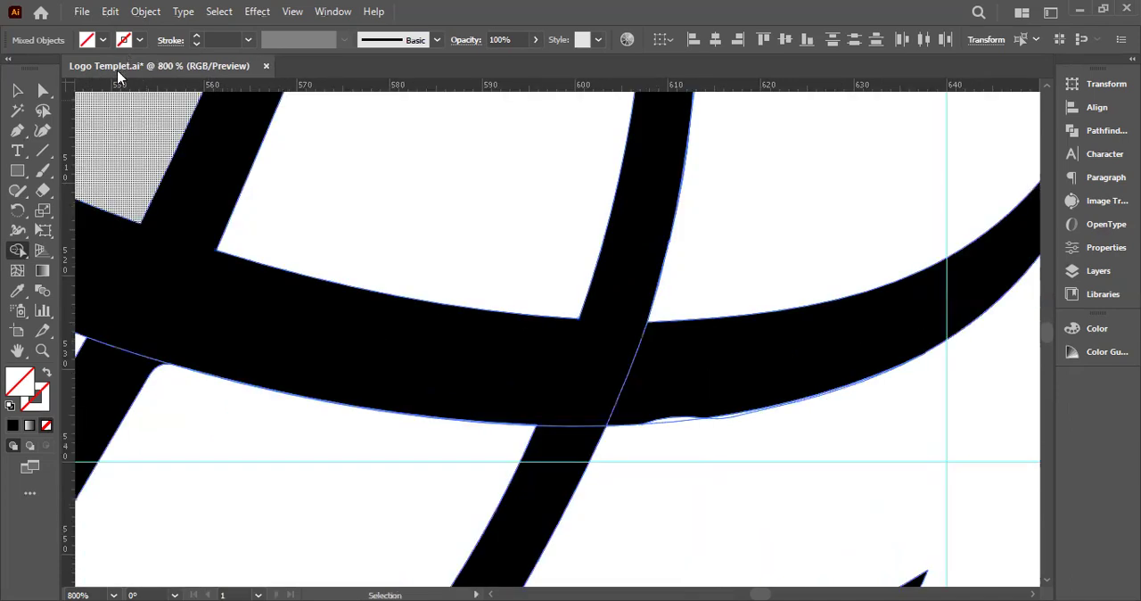
click(102, 41)
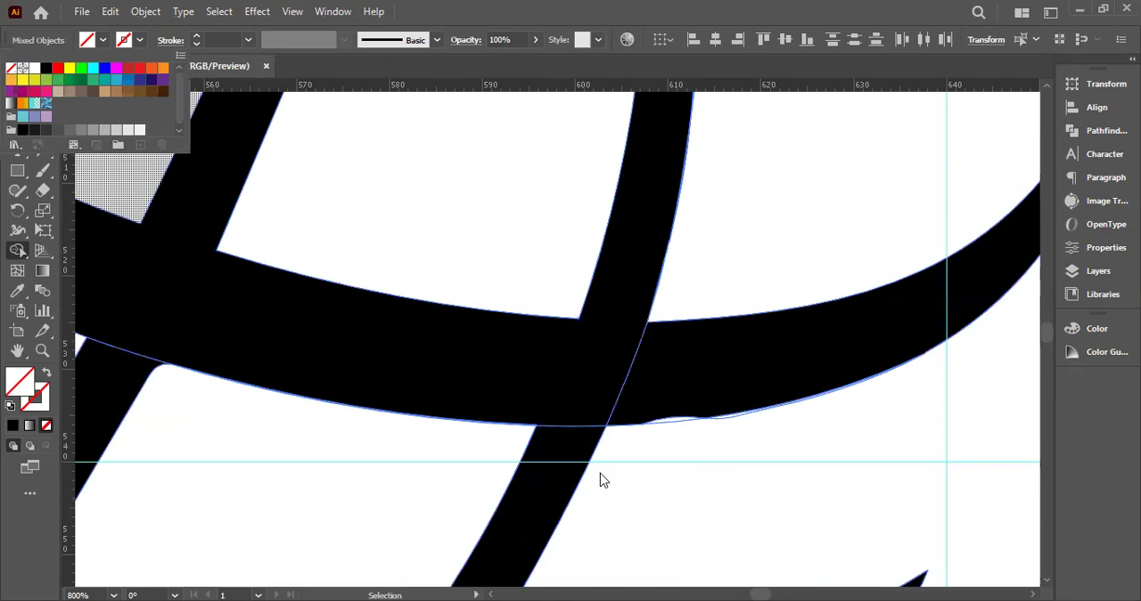
click(46, 68)
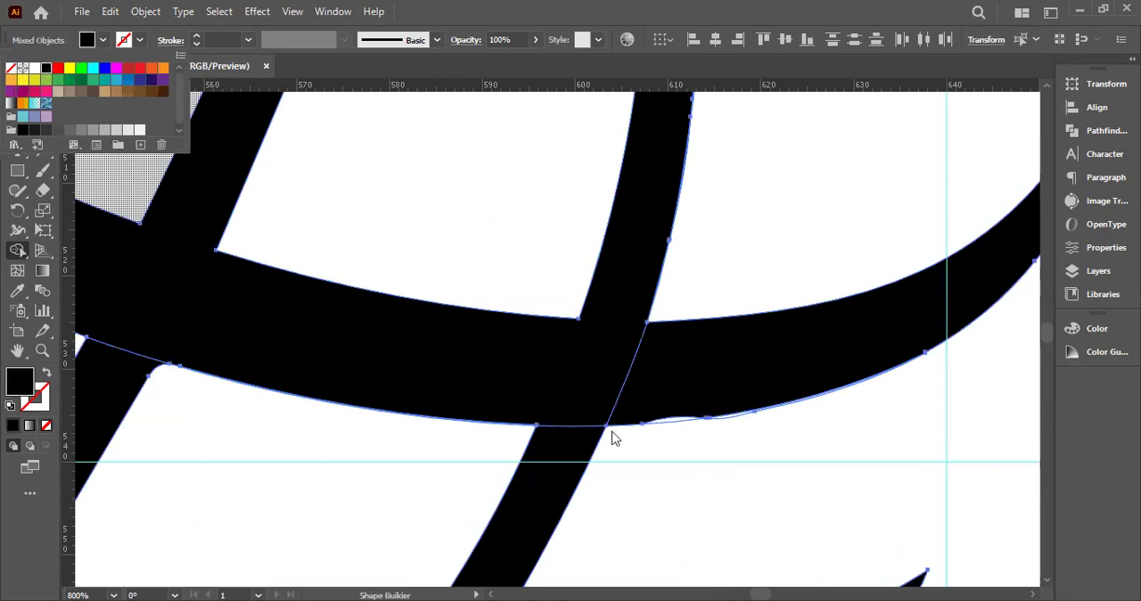
scroll(611, 436, up, 1)
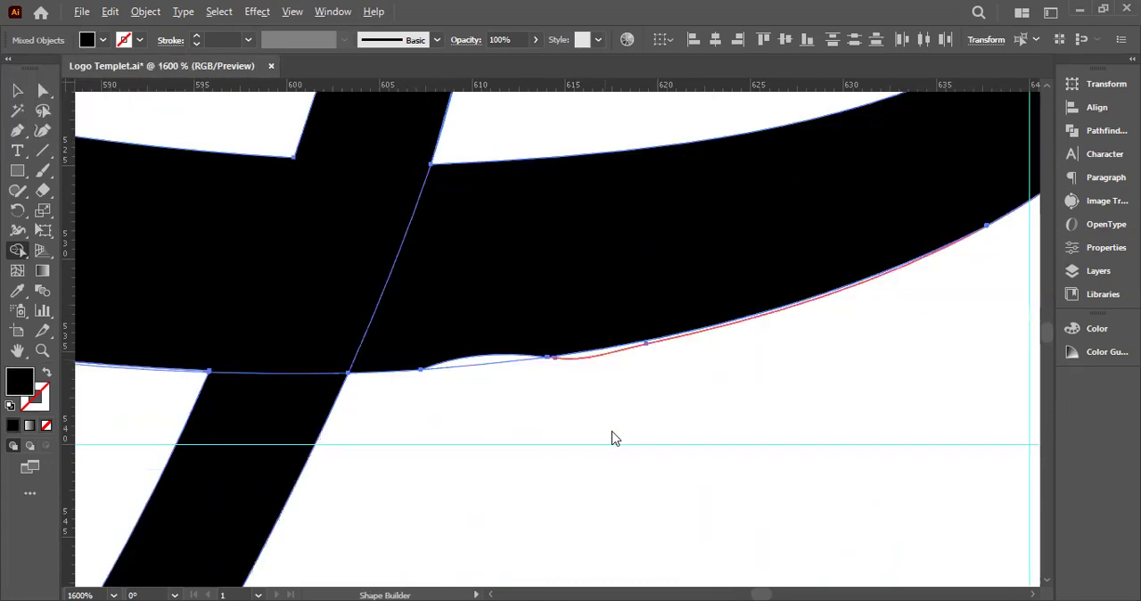
key(ctrl+z)
drag(501, 326, 502, 365)
scroll(502, 386, down, 1)
scroll(611, 437, down, 1)
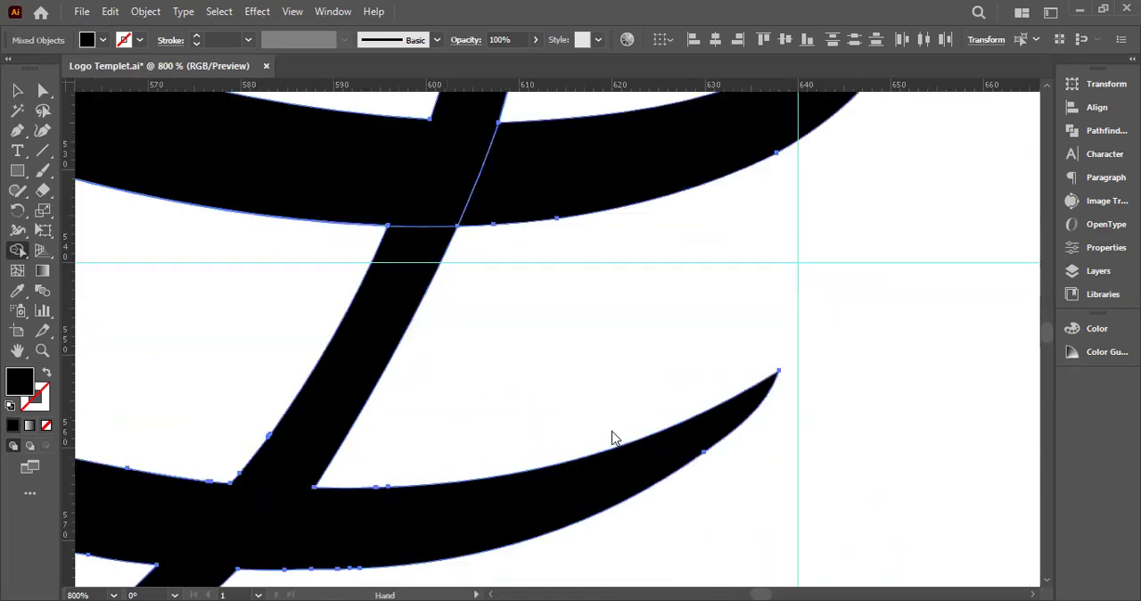
Merge the overlapping regions where the rightmost meridian crosses the lower band into the globe with Shape Builder
drag(454, 339, 517, 481)
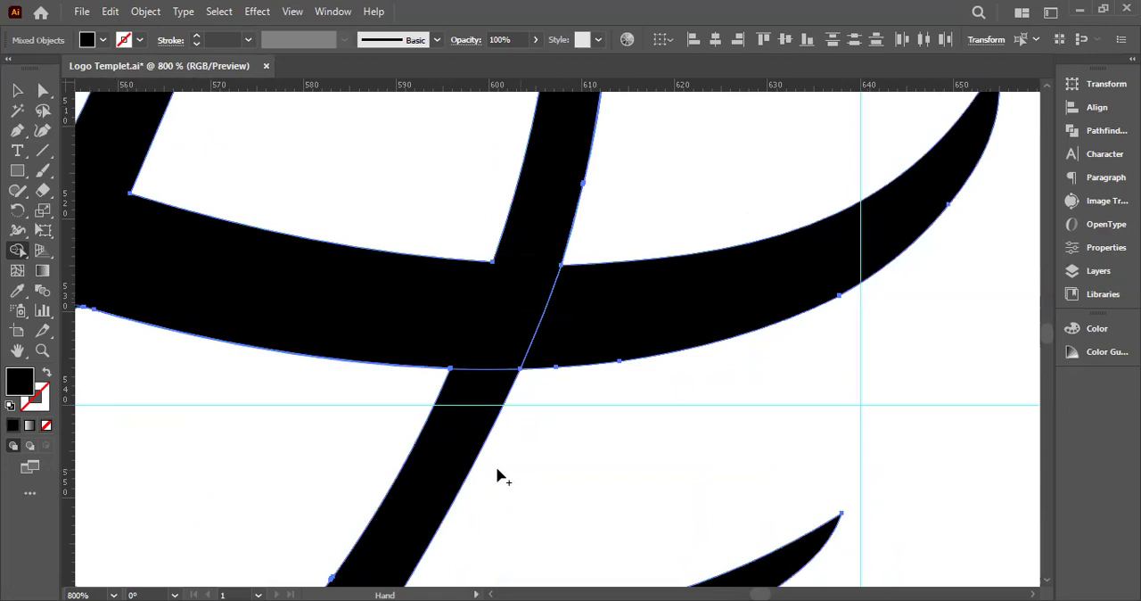
drag(540, 353, 480, 481)
click(517, 445)
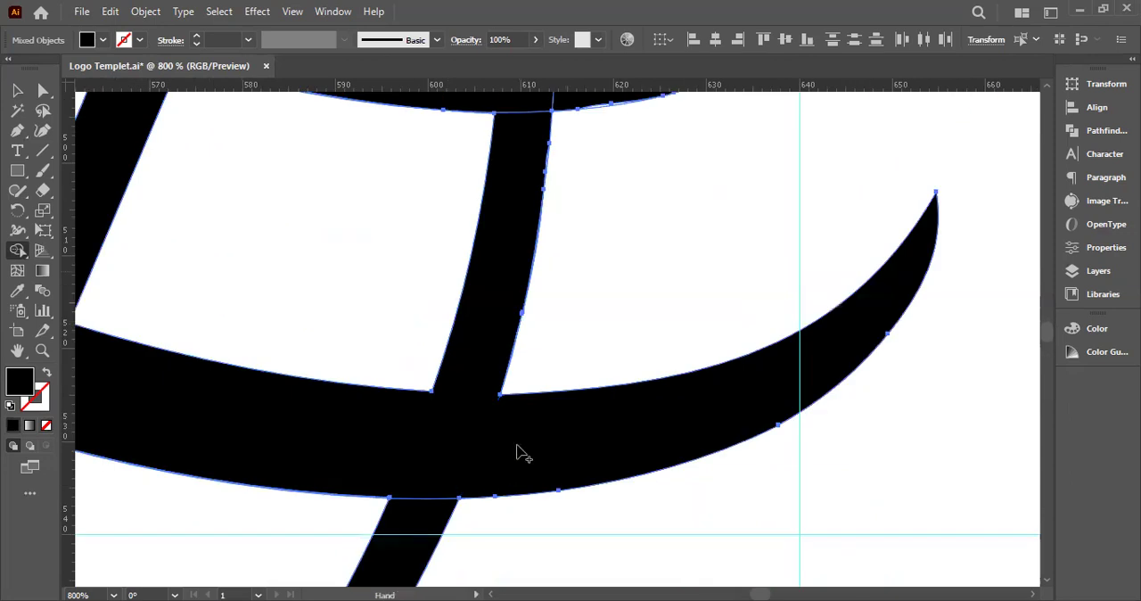
Fill the dip and merge the thin sliver along the rightmost meridian's right edge between the two bands, using Shape Builder
scroll(517, 453, up, 4)
scroll(518, 452, up, 3)
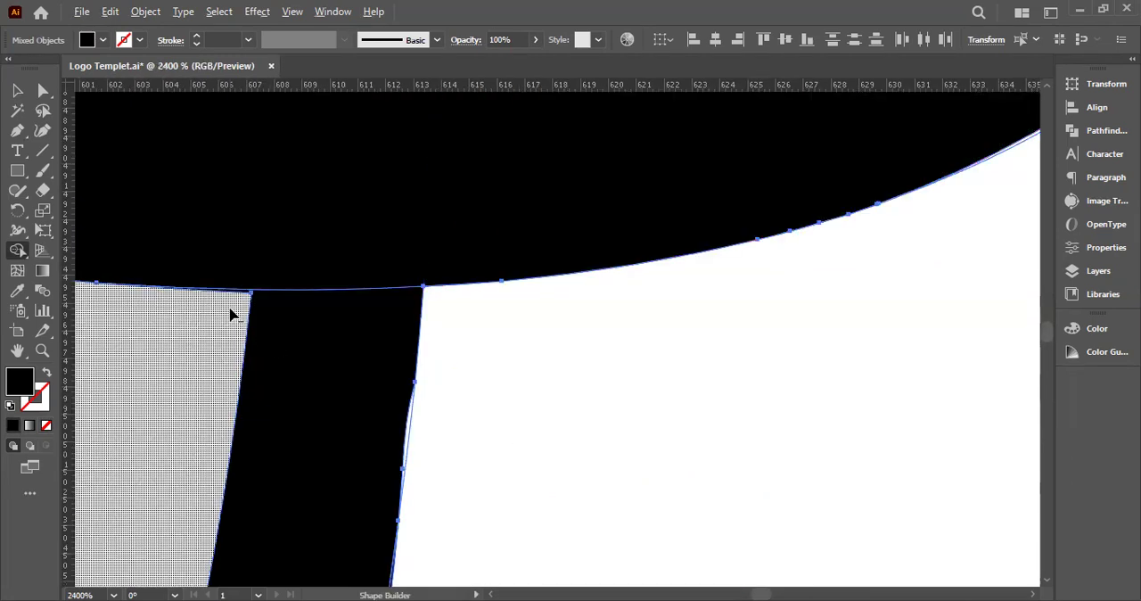
scroll(221, 321, up, 2)
scroll(735, 277, down, 2)
mouse_move(742, 381)
mouse_down()
mouse_move(490, 223)
mouse_move(511, 290)
mouse_up()
scroll(486, 203, up, 3)
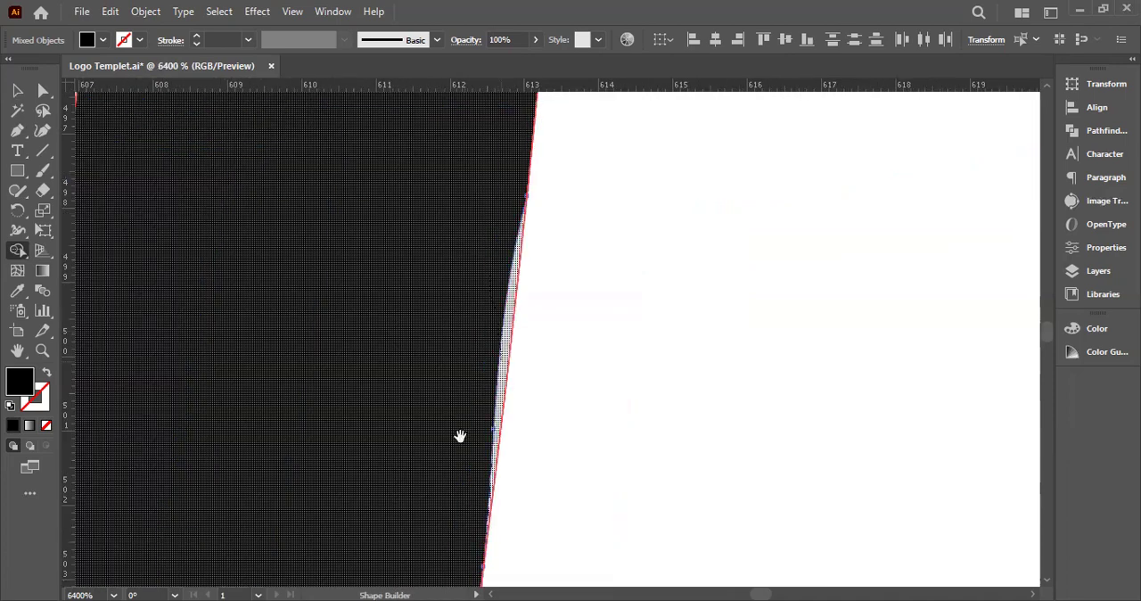
drag(460, 437, 494, 113)
drag(492, 428, 479, 211)
scroll(492, 428, down, 3)
drag(492, 427, 403, 320)
scroll(403, 320, up, 2)
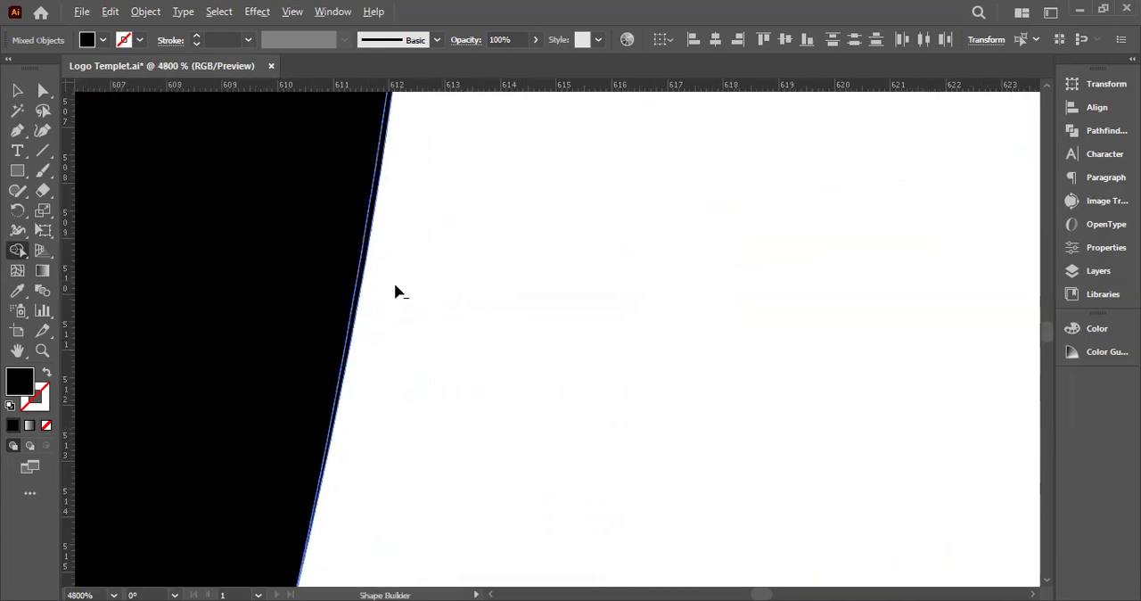
scroll(407, 289, down, 5)
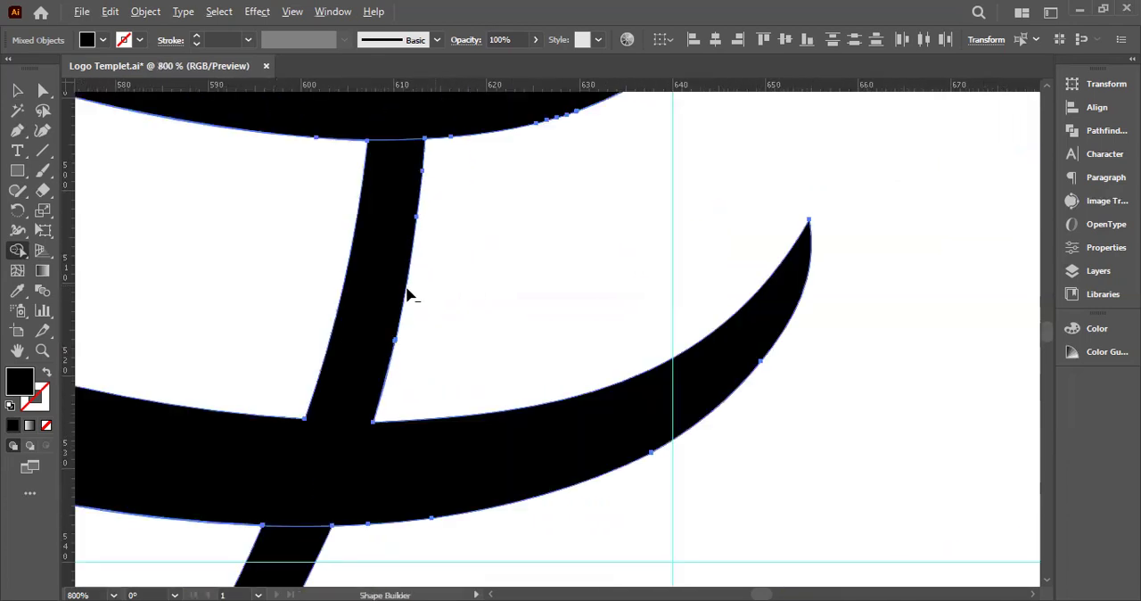
drag(297, 550, 374, 498)
scroll(374, 503, down, 3)
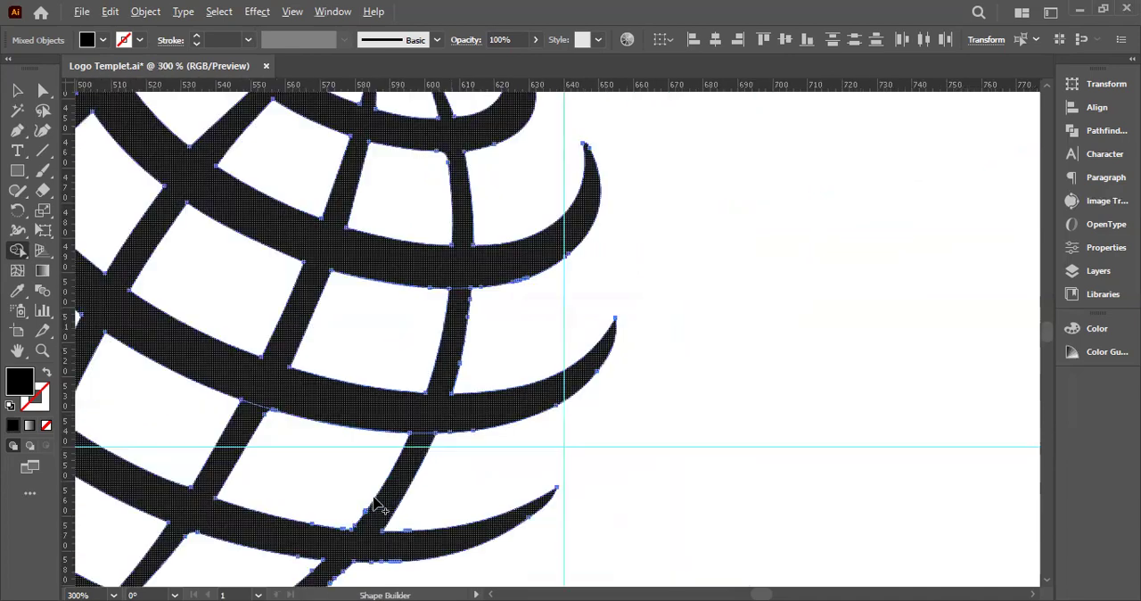
key(ctrl+shift+a)
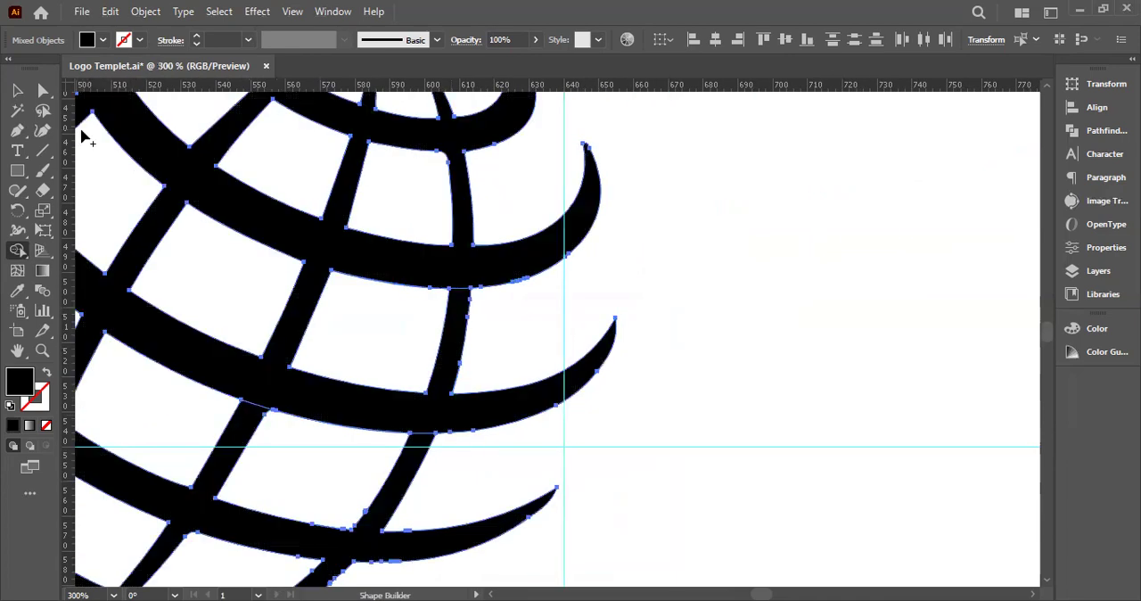
click(17, 90)
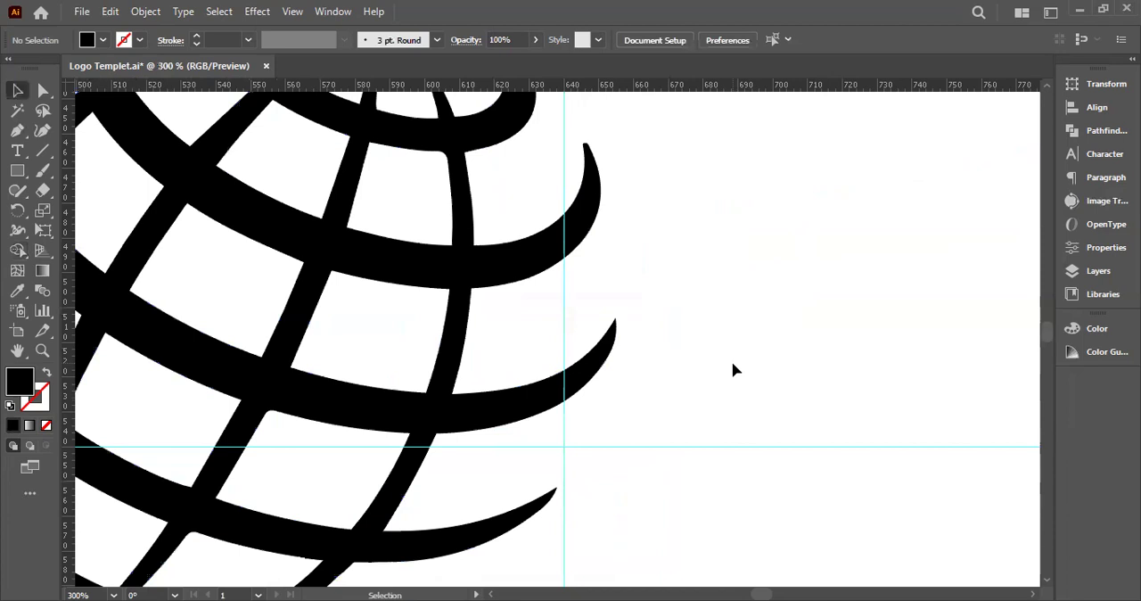
Examine the whole globe for leftover separate regions, uneven edges and an irregular outer outline
scroll(733, 365, down, 2)
drag(721, 451, 280, 198)
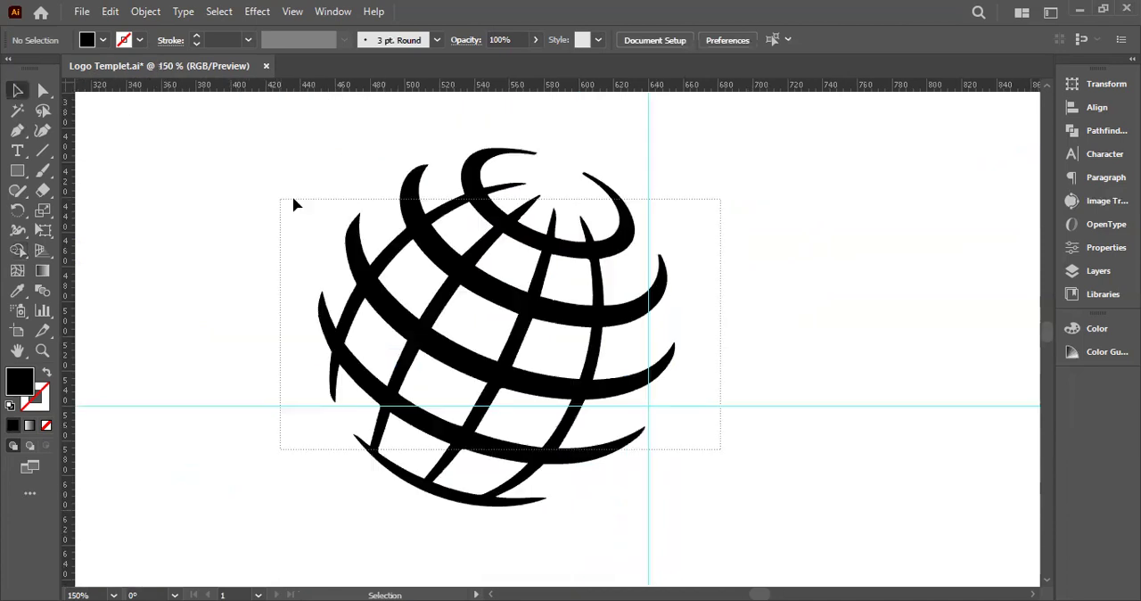
click(18, 250)
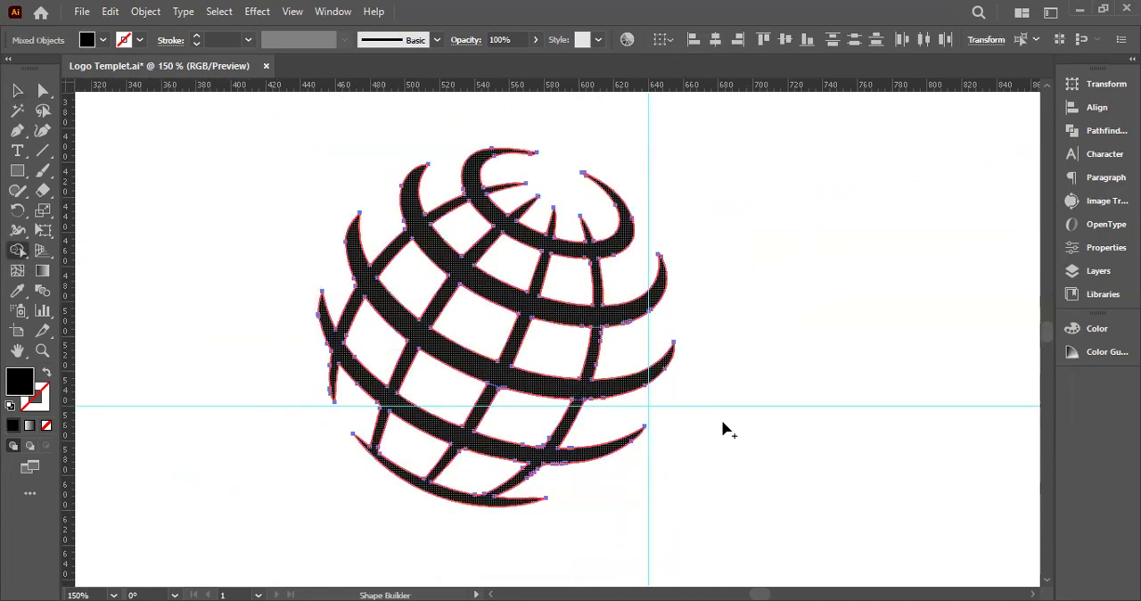
key(a)
click(742, 330)
key(space)
mouse_move(747, 327)
mouse_down()
mouse_move(657, 326)
mouse_move(740, 313)
mouse_up()
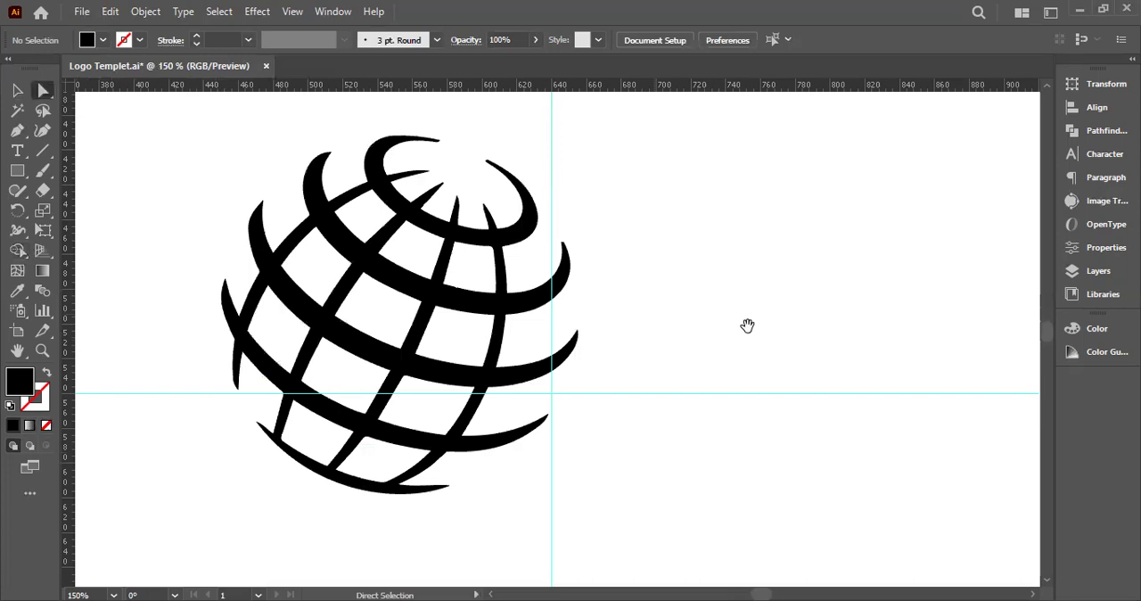
scroll(747, 325, up, 5)
scroll(747, 325, down, 5)
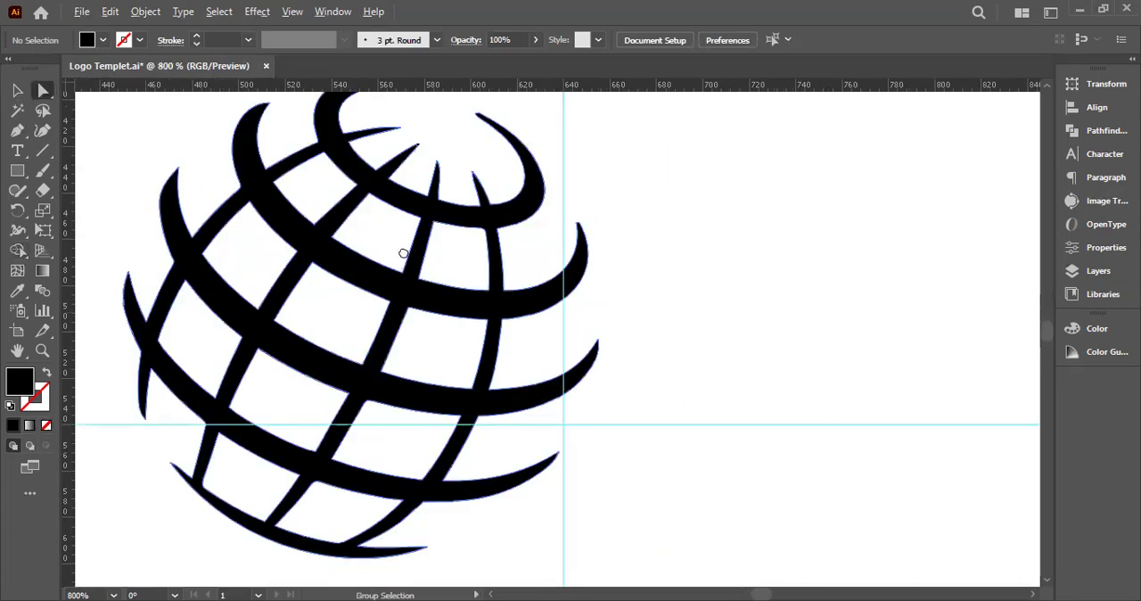
drag(252, 196, 403, 253)
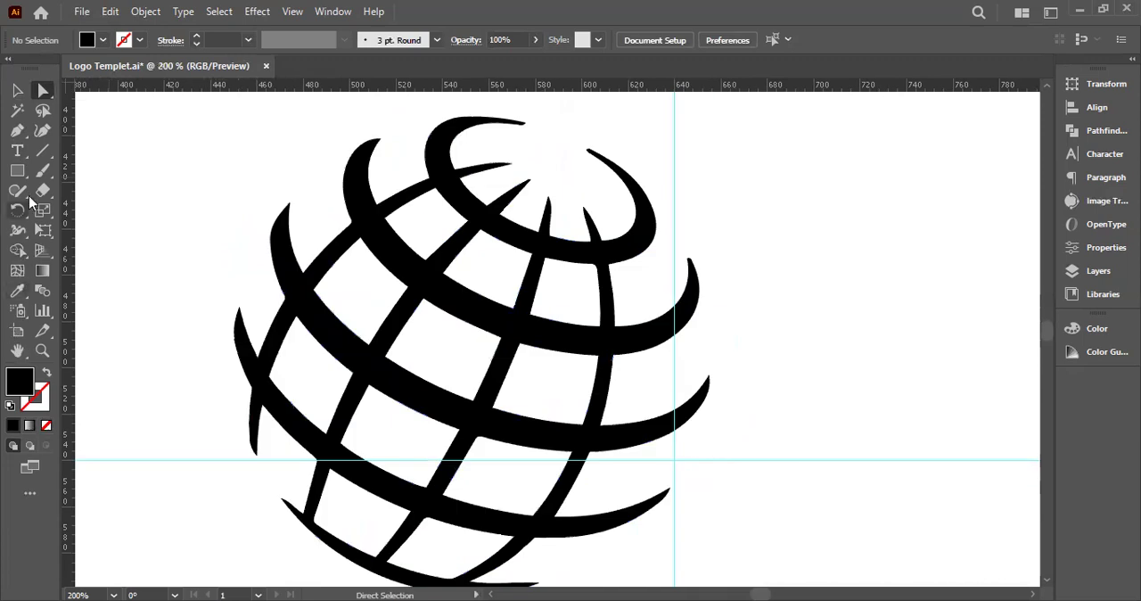
Draw a tall ellipse on the empty canvas beside the globe
drag(18, 178, 87, 216)
scroll(332, 237, down, 2)
drag(653, 210, 819, 444)
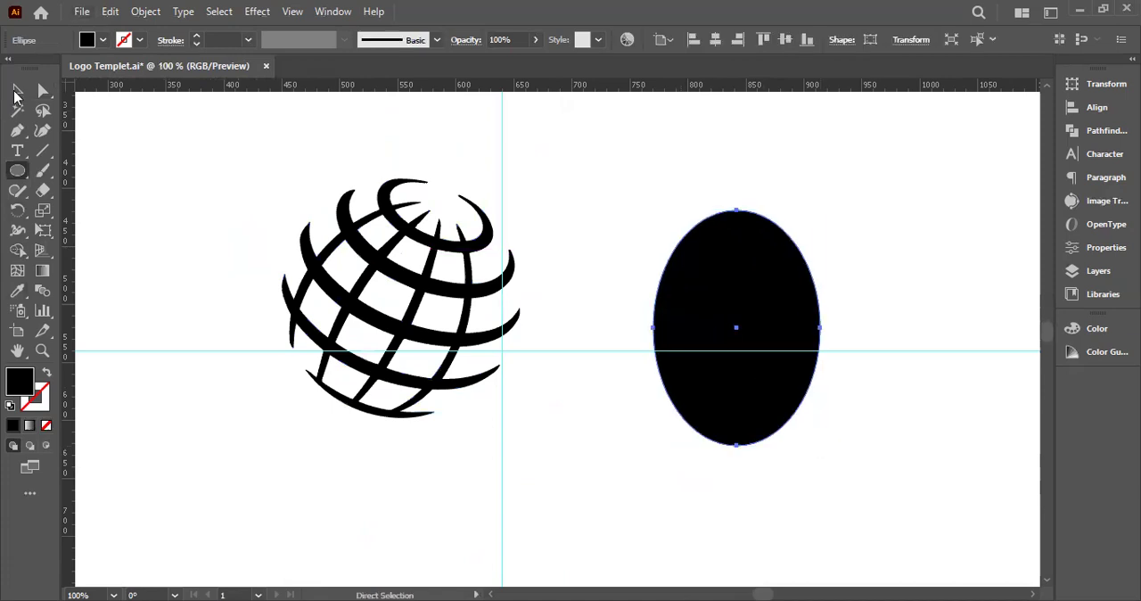
click(17, 92)
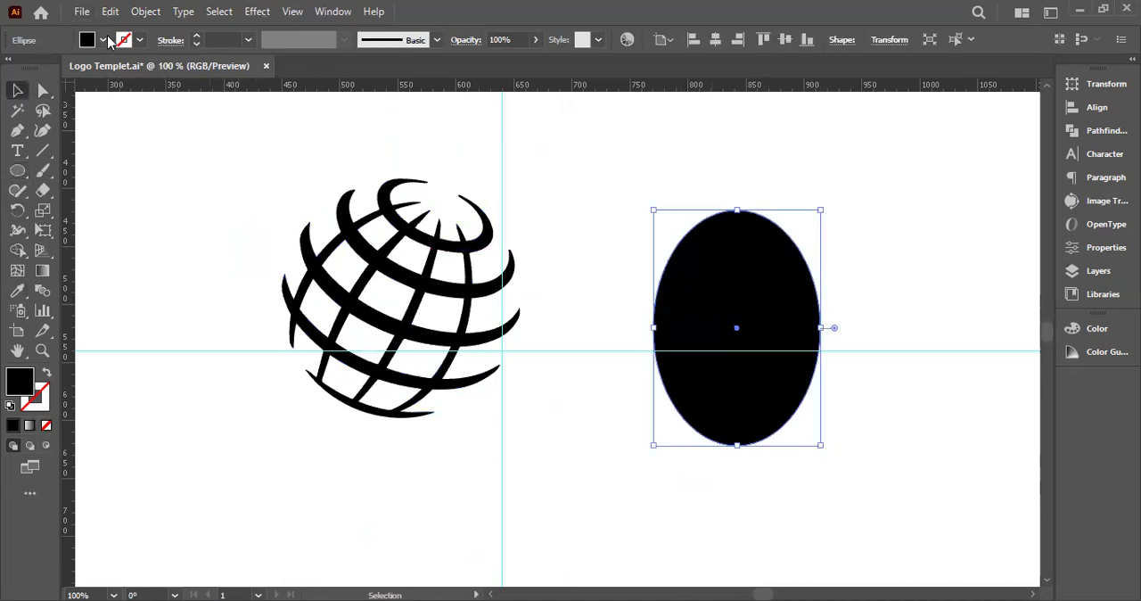
Give the ellipse a red fill and 29% opacity
click(105, 40)
click(58, 68)
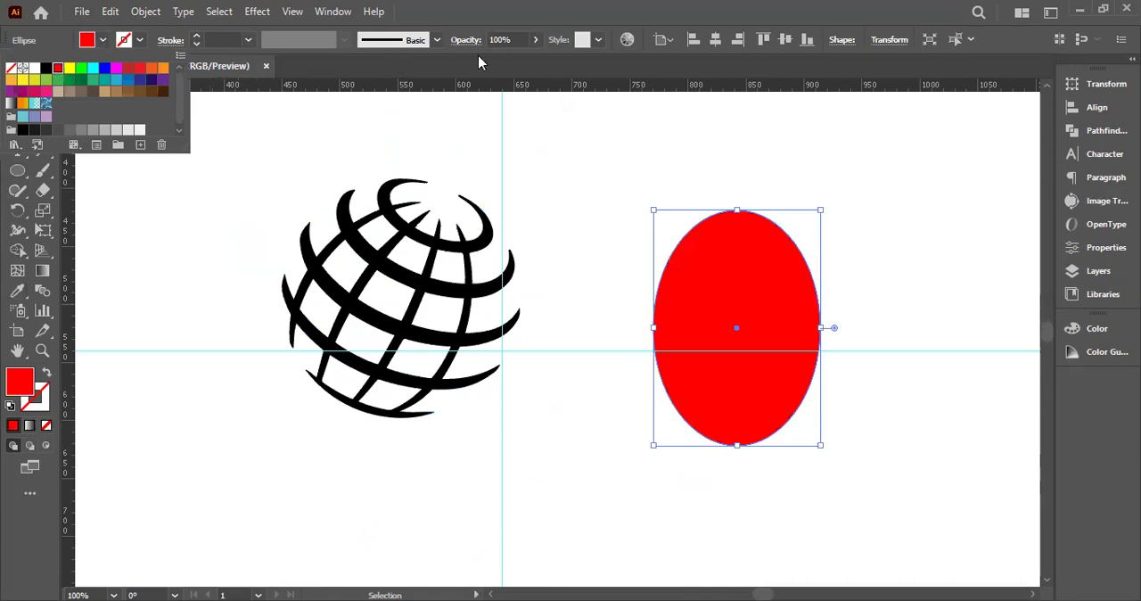
click(533, 40)
drag(536, 61, 489, 75)
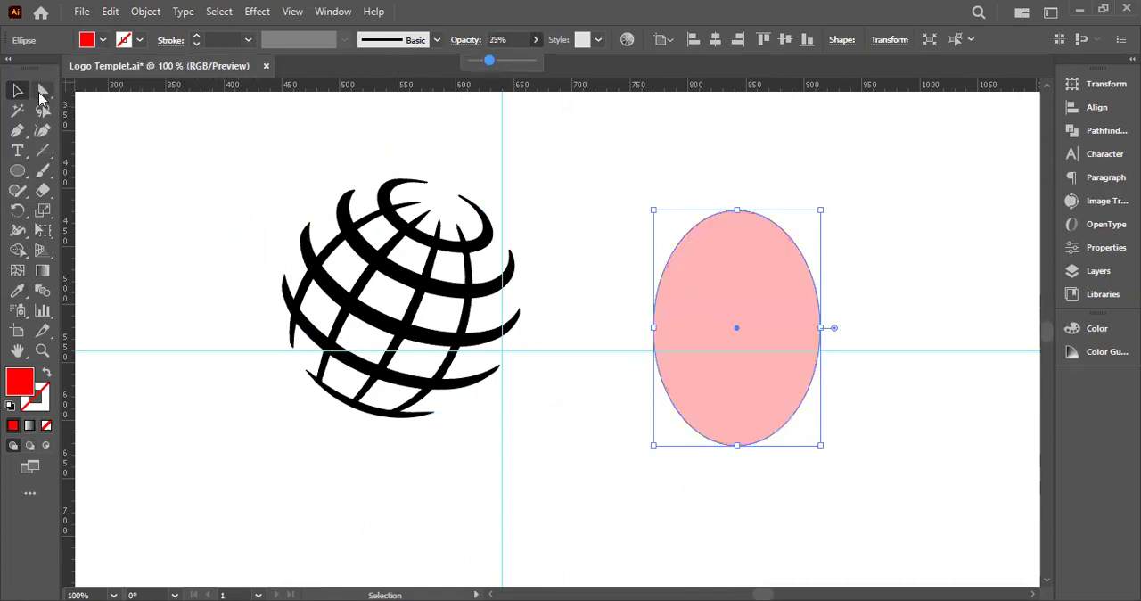
Place the ellipse over the globe, rotate it clockwise to match the globe's tilt, and widen it toward the globe's left edge
drag(752, 295, 438, 253)
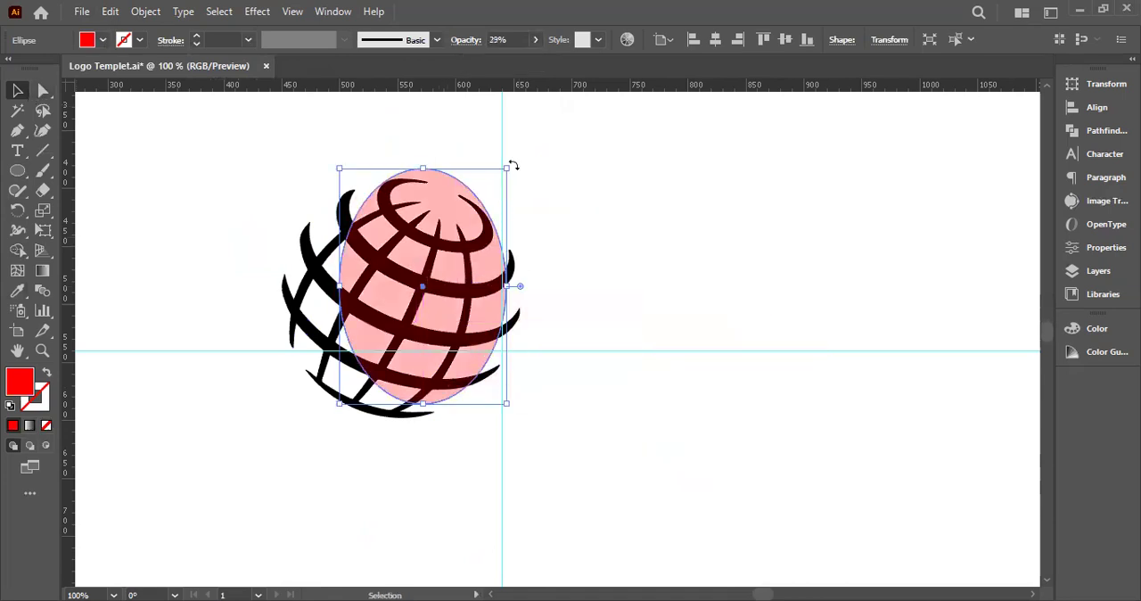
drag(514, 169, 543, 204)
drag(475, 187, 458, 193)
drag(327, 263, 297, 250)
drag(299, 258, 298, 257)
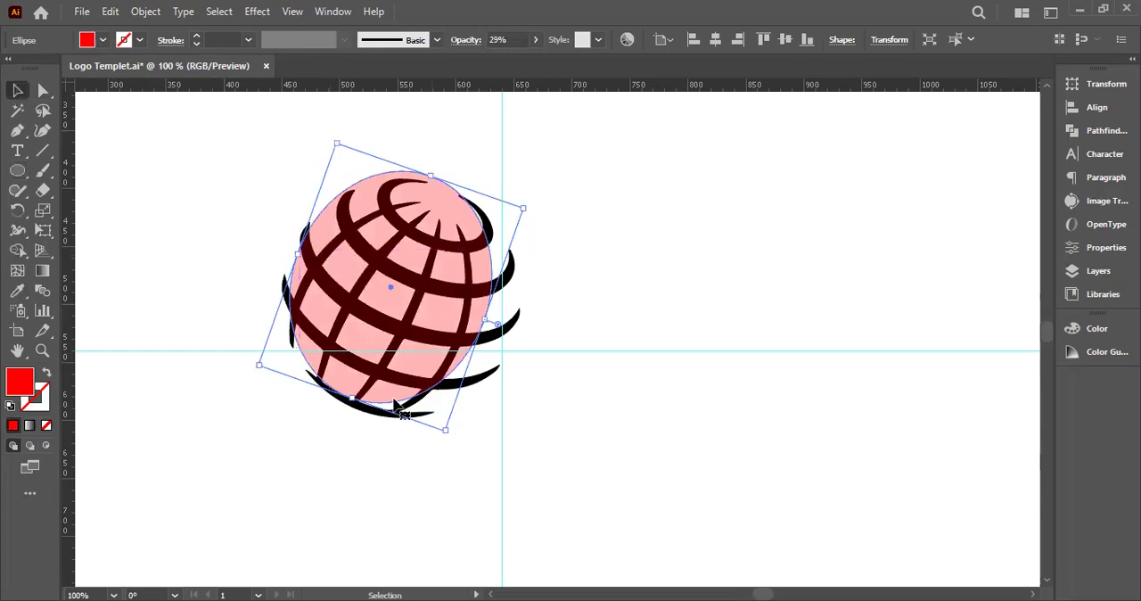
Enlarge the ellipse toward the globe's lower-right side so it follows the outline around the top
scroll(392, 400, up, 2)
drag(499, 463, 566, 545)
key(space)
drag(525, 120, 525, 132)
scroll(525, 134, up, 5)
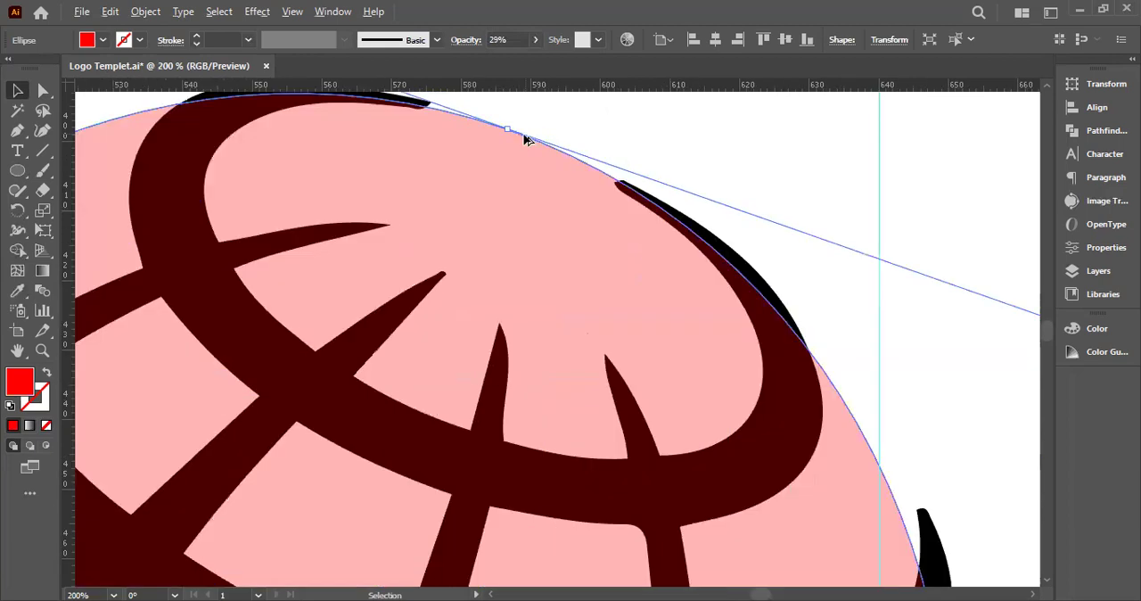
scroll(526, 139, up, 1)
drag(441, 123, 593, 237)
key(space)
key(ctrl+minus)
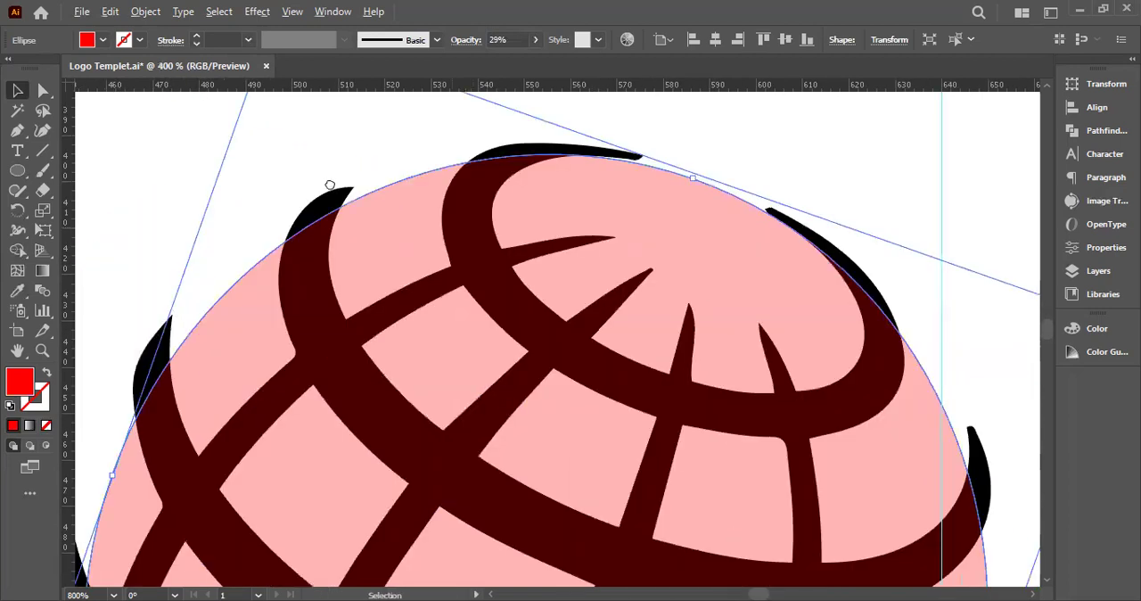
Widen the ellipse toward the globe's left outline to about 196 × 204 px
drag(167, 560, 330, 184)
drag(306, 438, 274, 359)
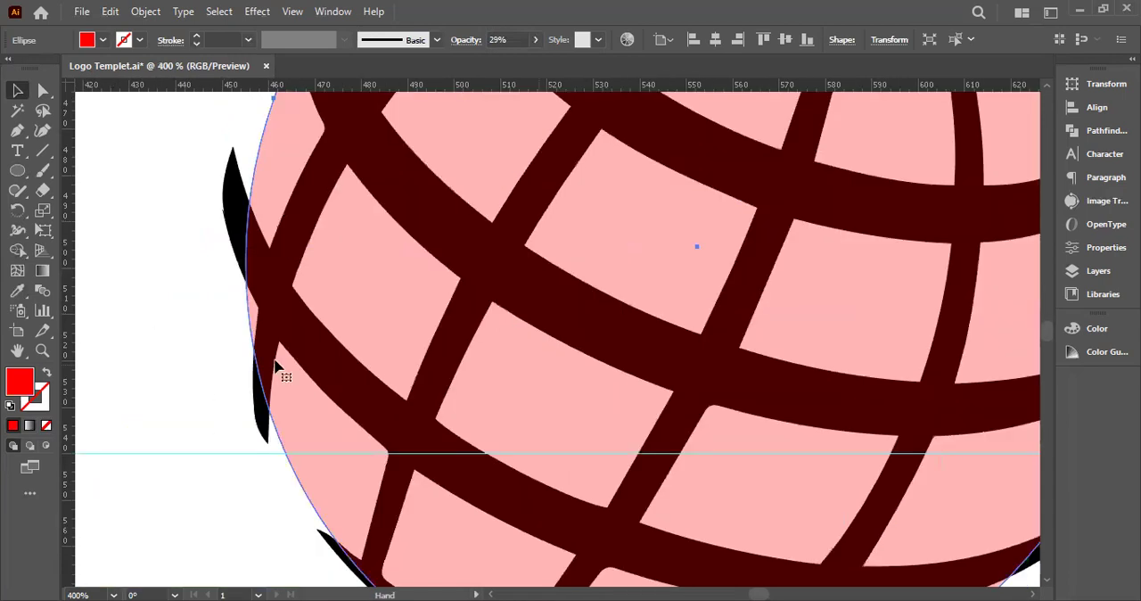
key(space)
drag(317, 322, 320, 496)
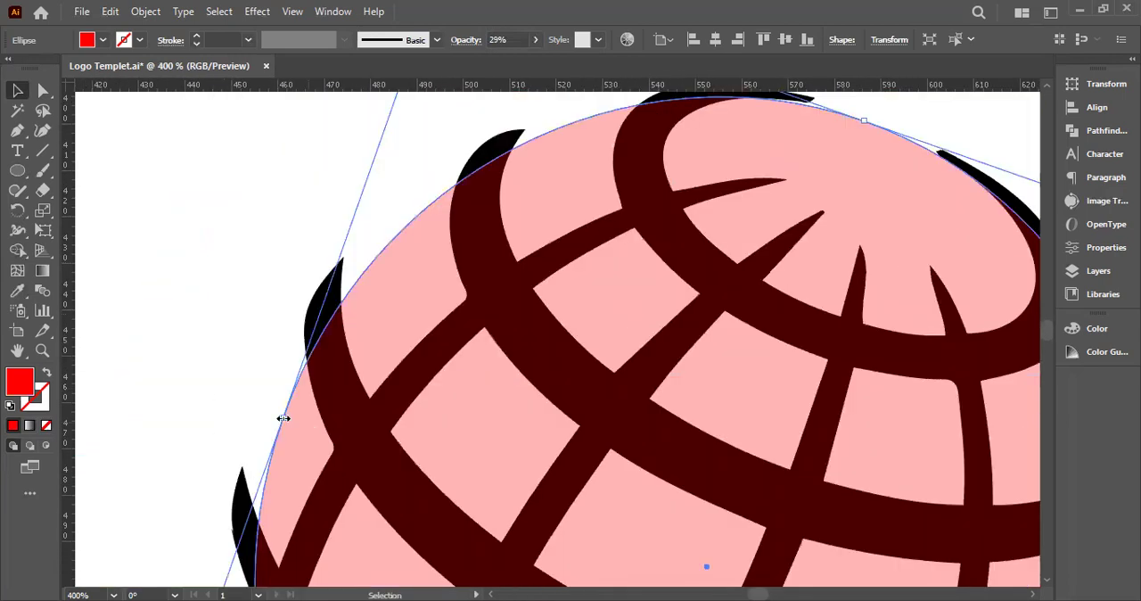
drag(275, 420, 264, 424)
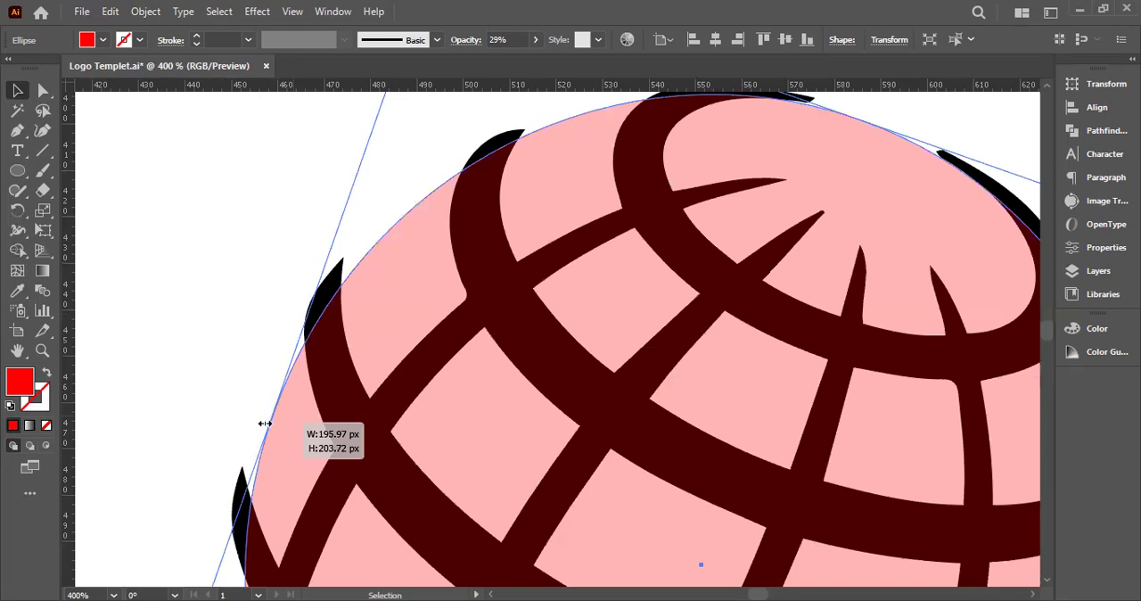
scroll(401, 400, down, 3)
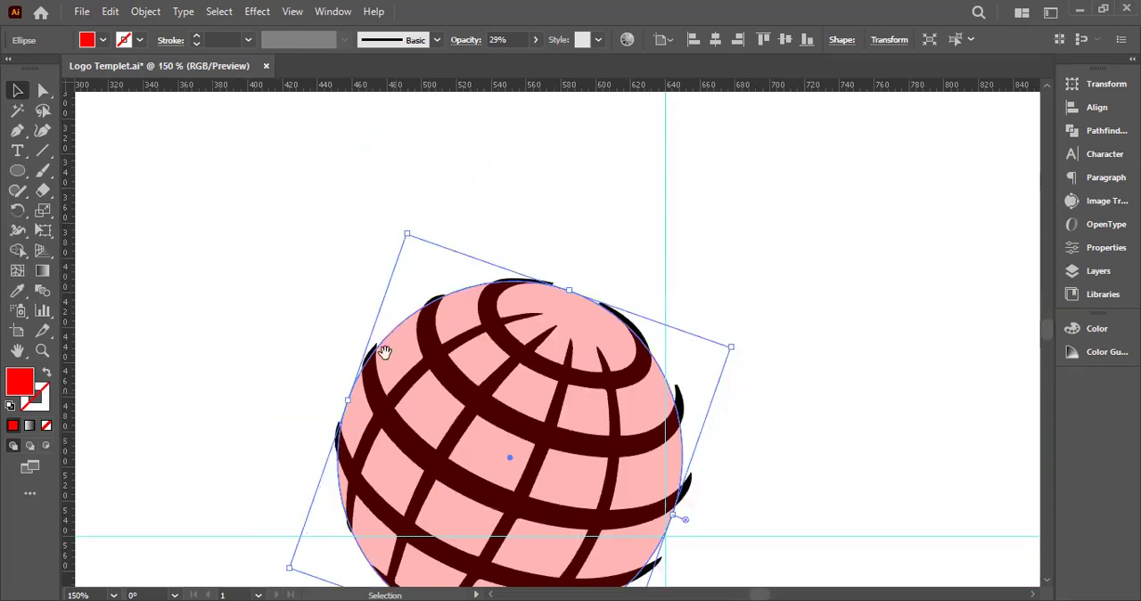
Widen the ellipse slightly toward the globe's right outline and check its fit along the bottom edge
scroll(392, 375, down, 3)
scroll(579, 488, up, 1)
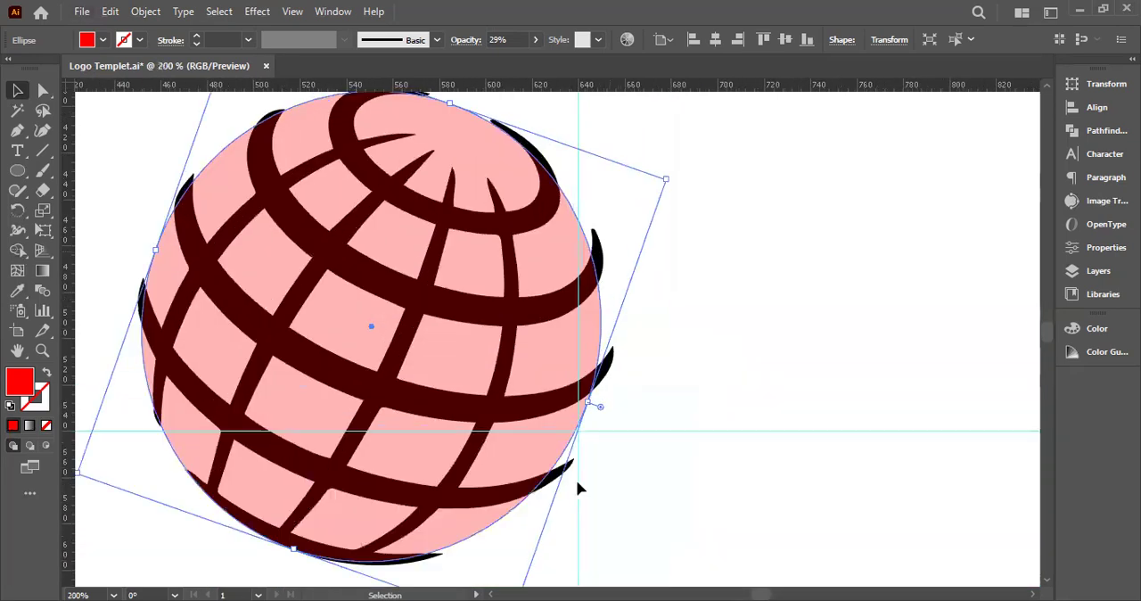
scroll(577, 489, down, 1)
drag(586, 381, 594, 380)
scroll(190, 408, up, 1)
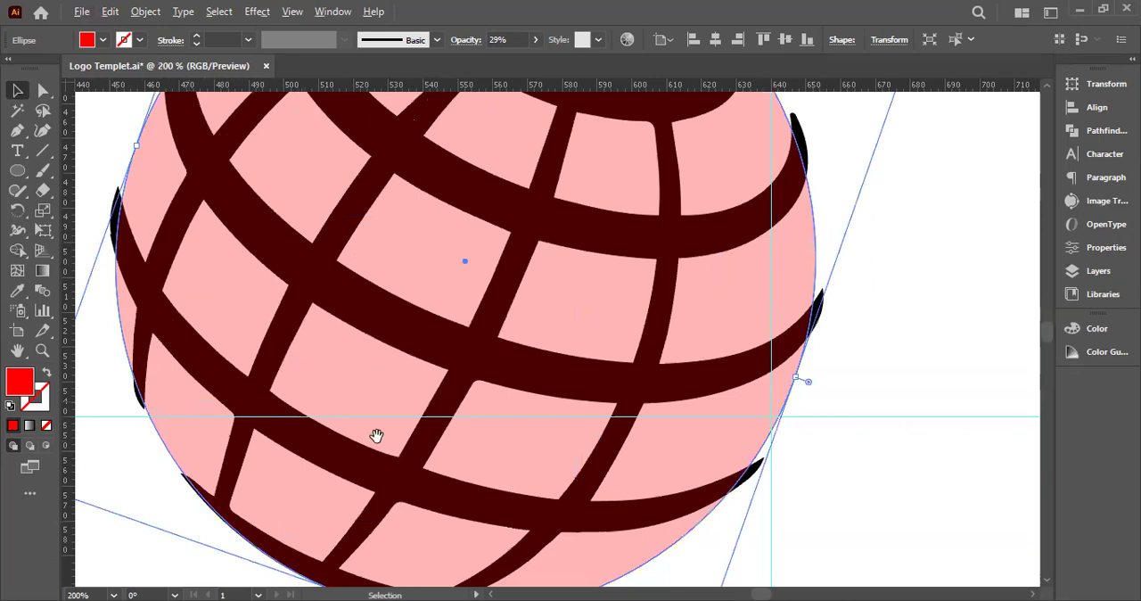
scroll(377, 401, up, 2)
drag(377, 400, 513, 145)
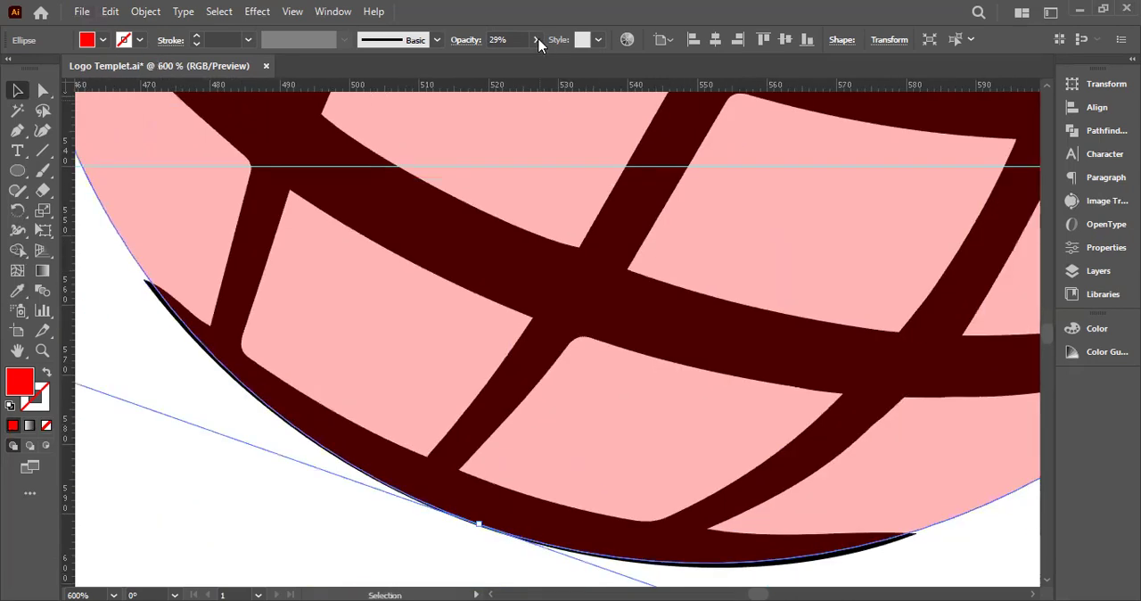
Set the ellipse's opacity to 100% and select it together with the globe
drag(538, 41, 580, 103)
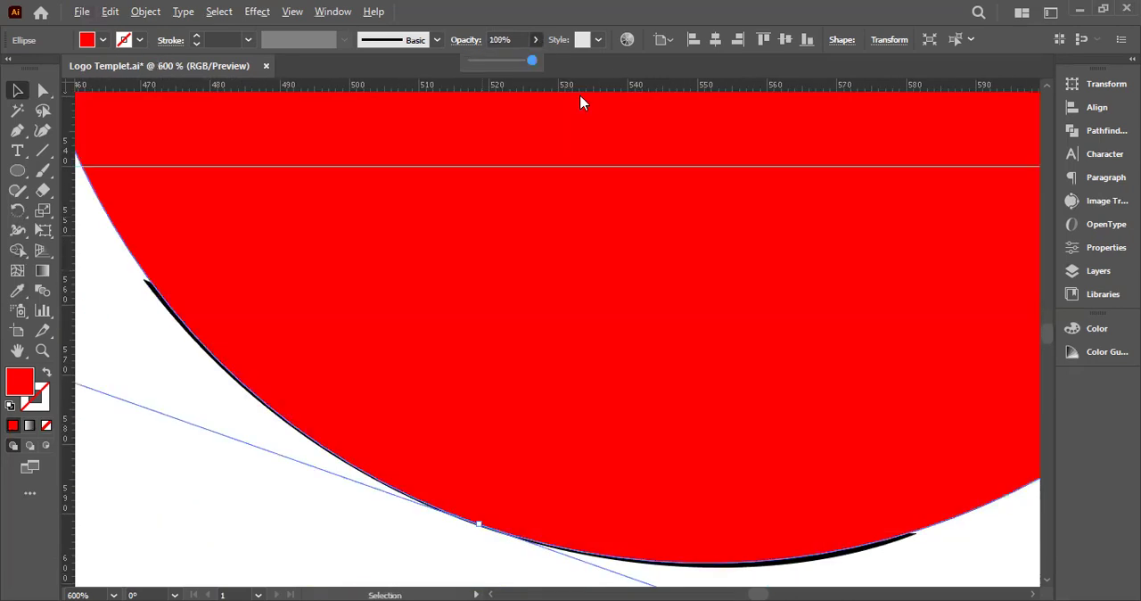
scroll(400, 136, down, 3)
key(ctrl+a)
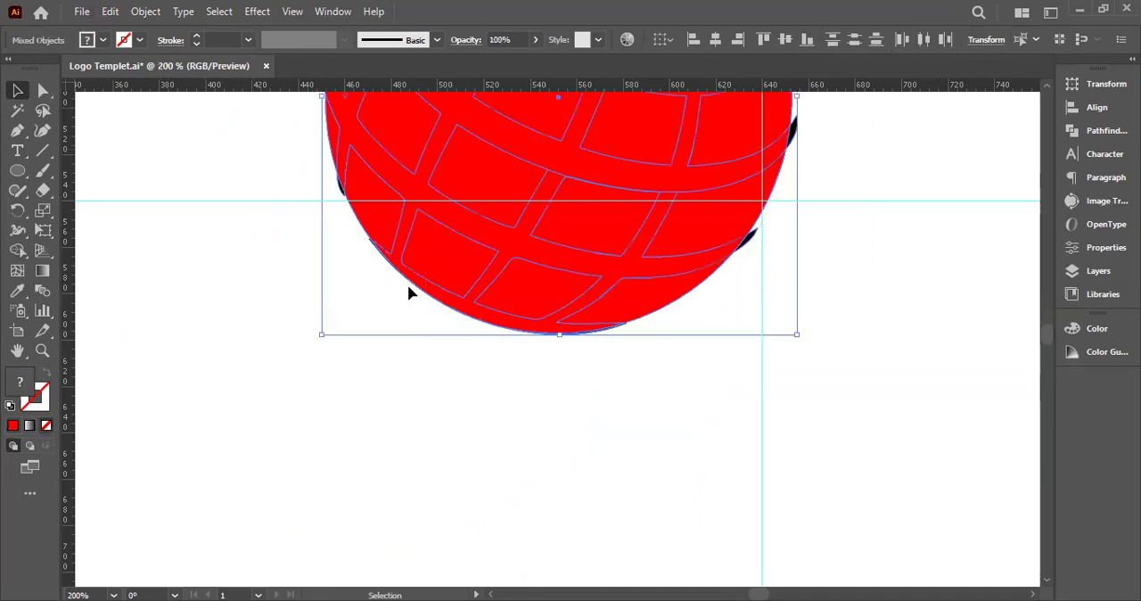
scroll(407, 285, up, 3)
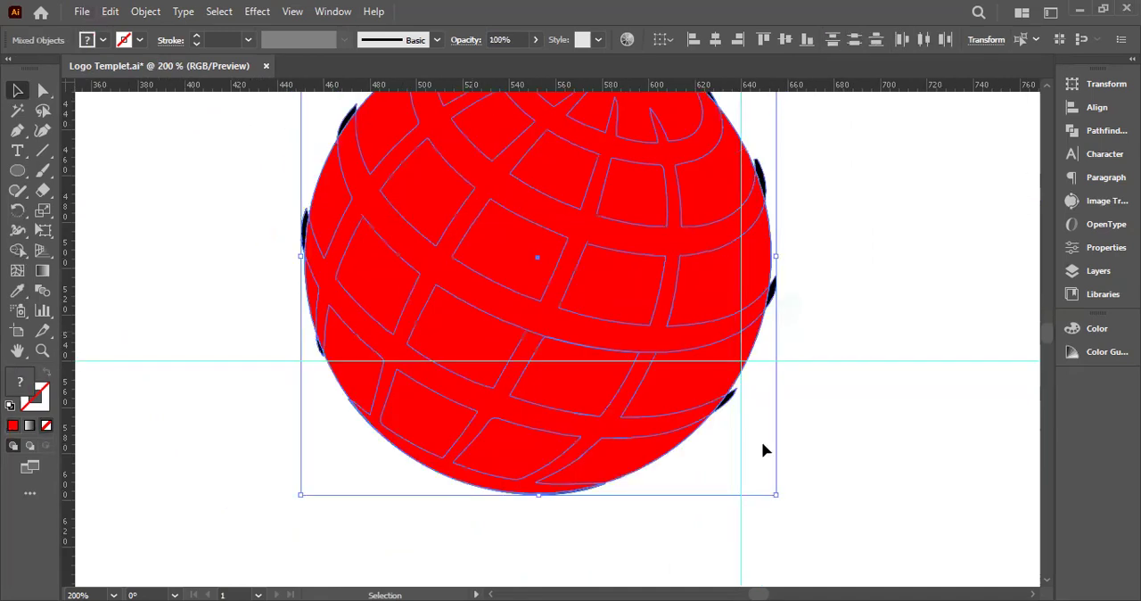
key(ctrl+minus)
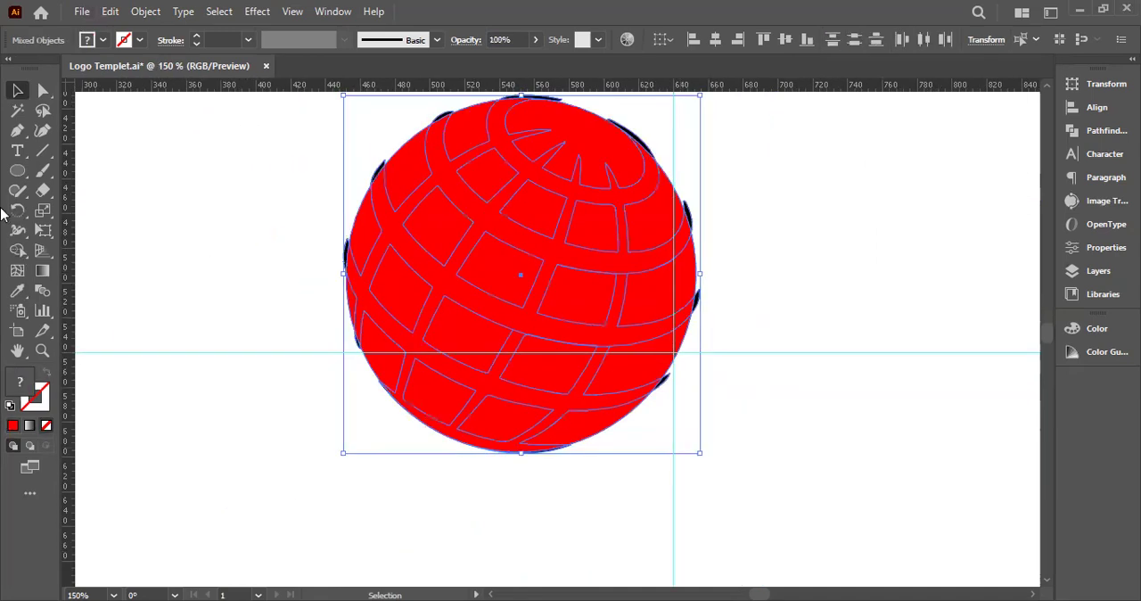
Use Shape Builder to remove the two black slivers of the top band that stick out beyond the ellipse
click(18, 250)
scroll(738, 274, up, 4)
drag(470, 160, 590, 288)
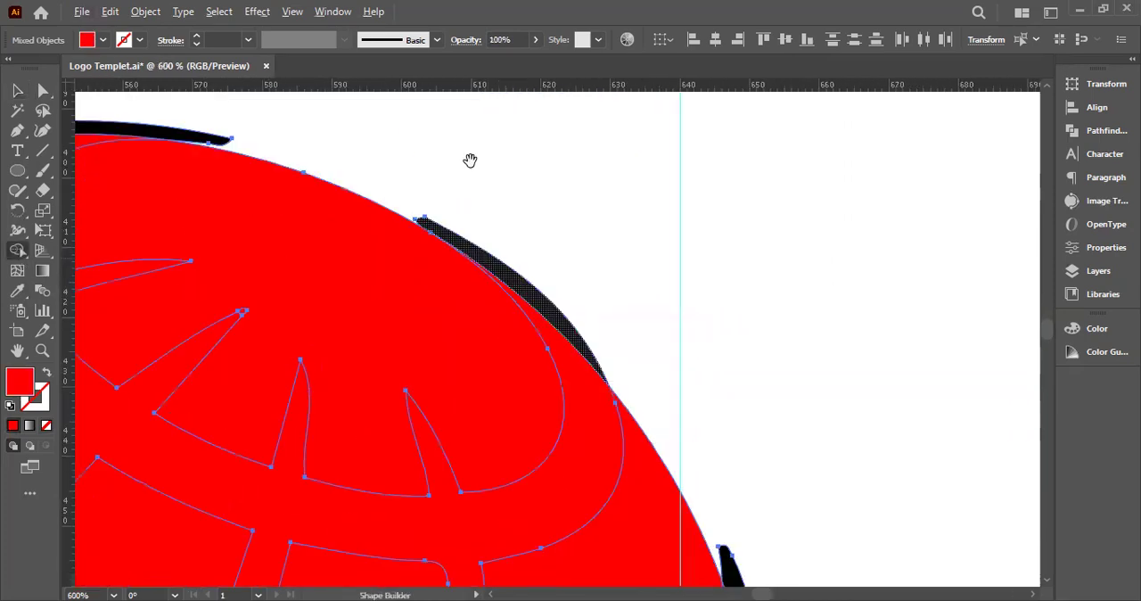
click(210, 140)
scroll(796, 362, down, 2)
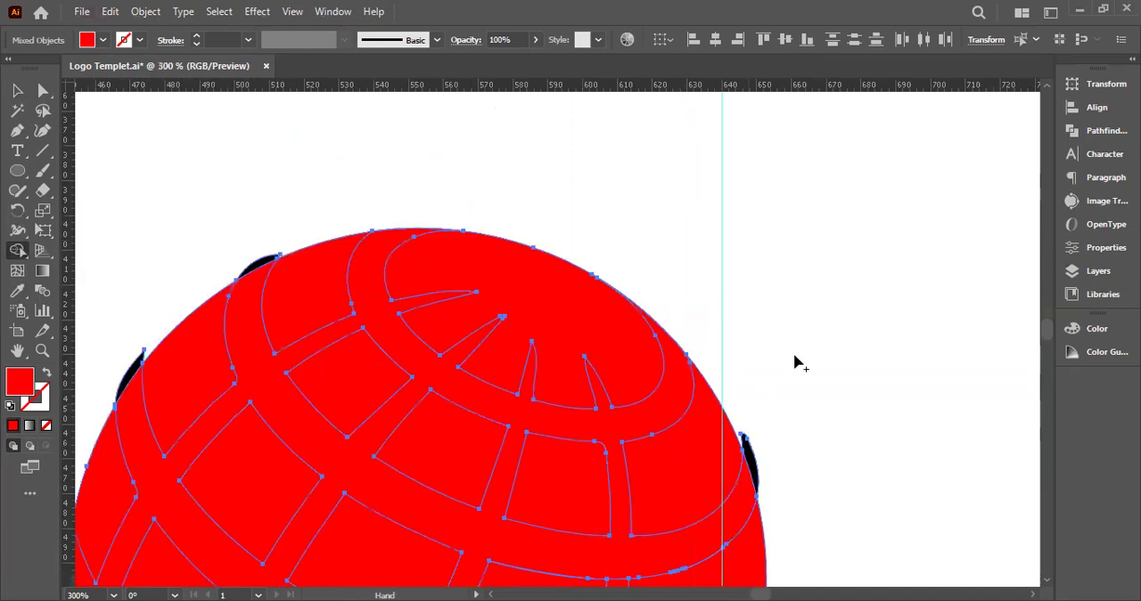
Use Shape Builder to remove the black slivers sticking out beyond the ellipse along the globe's right side and bottom edge
drag(593, 445, 396, 245)
drag(556, 250, 575, 426)
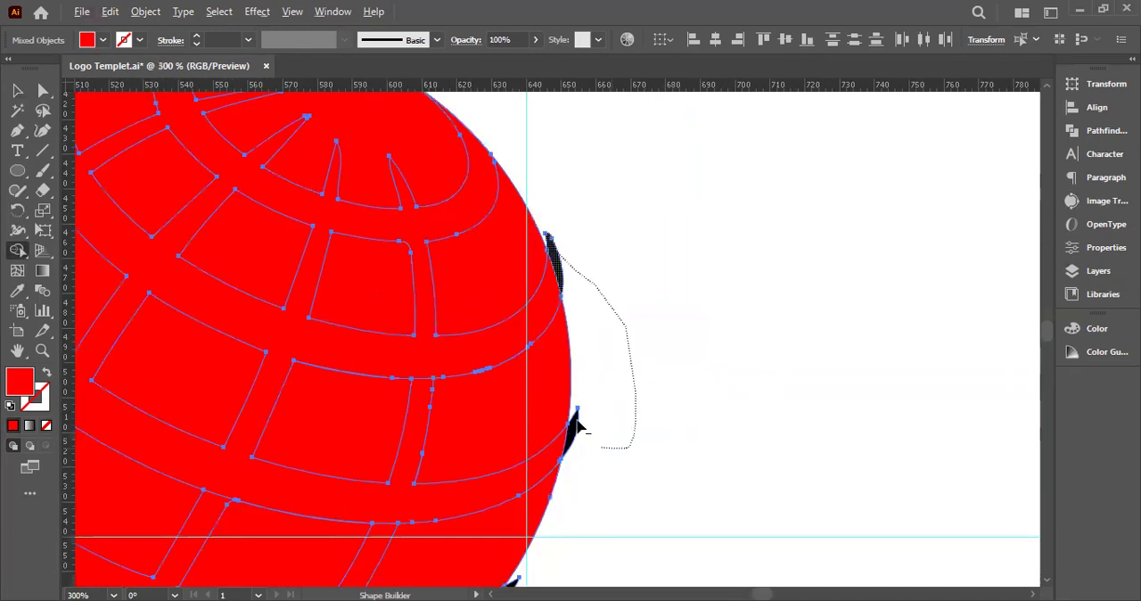
drag(475, 521, 574, 175)
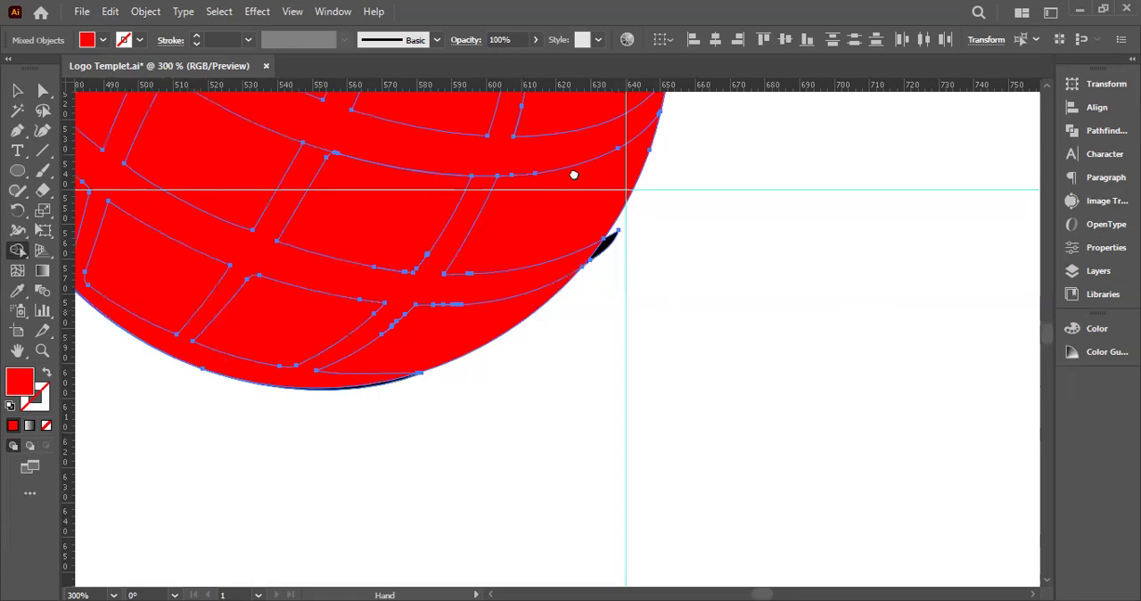
scroll(575, 175, up, 1)
scroll(738, 204, up, 1)
mouse_move(842, 102)
mouse_down()
mouse_move(470, 438)
mouse_move(604, 455)
mouse_up()
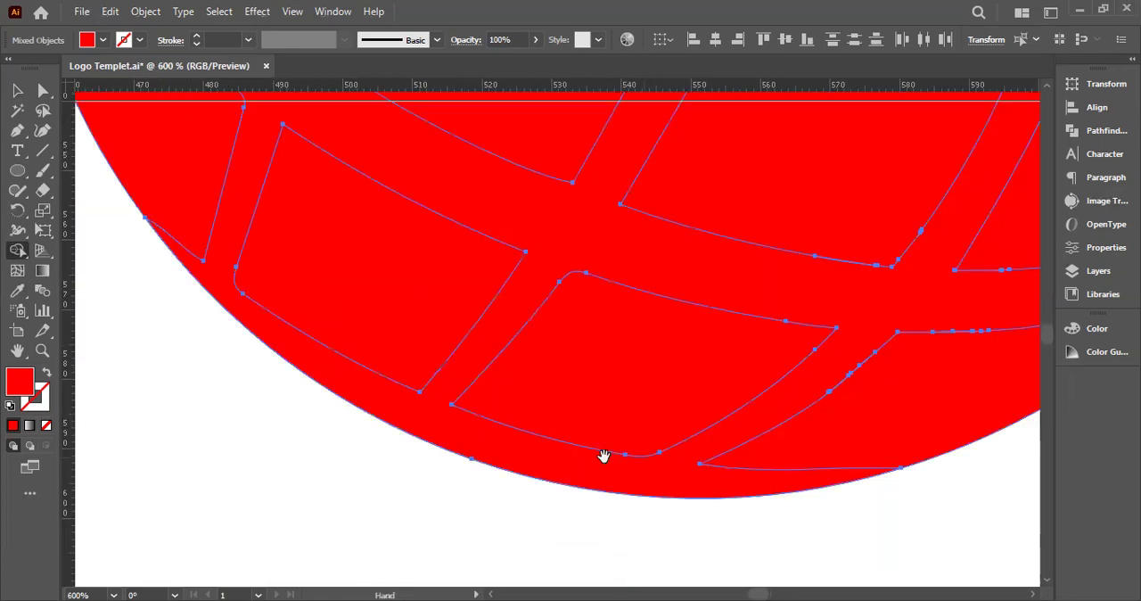
Remove the remaining black slivers beyond the ellipse along the globe's left side and upper-left edge with Shape Builder
drag(267, 165, 398, 331)
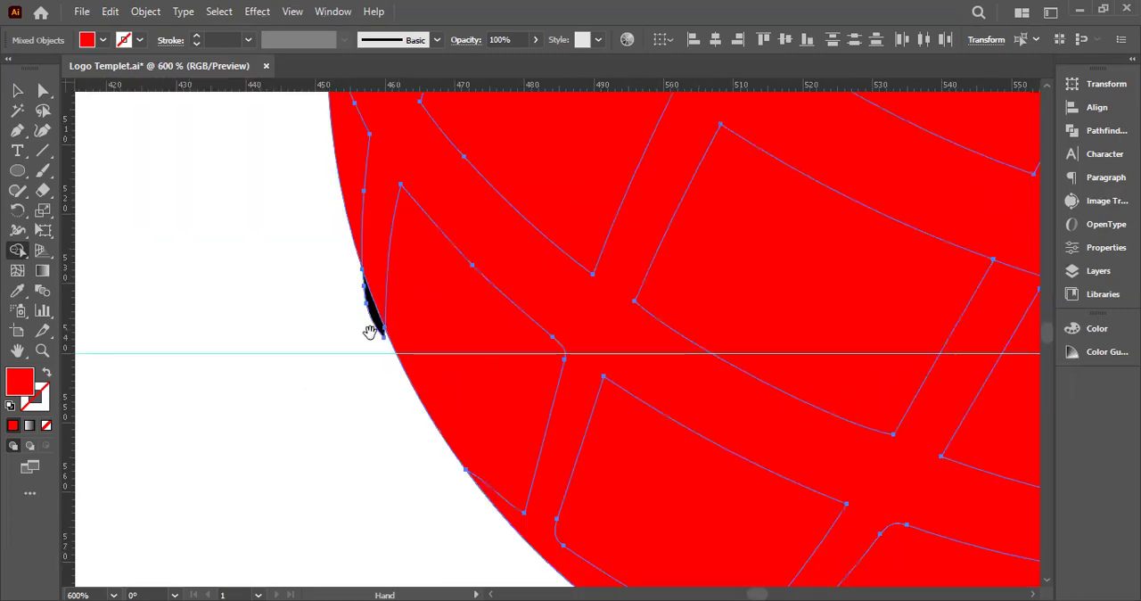
drag(385, 259, 381, 358)
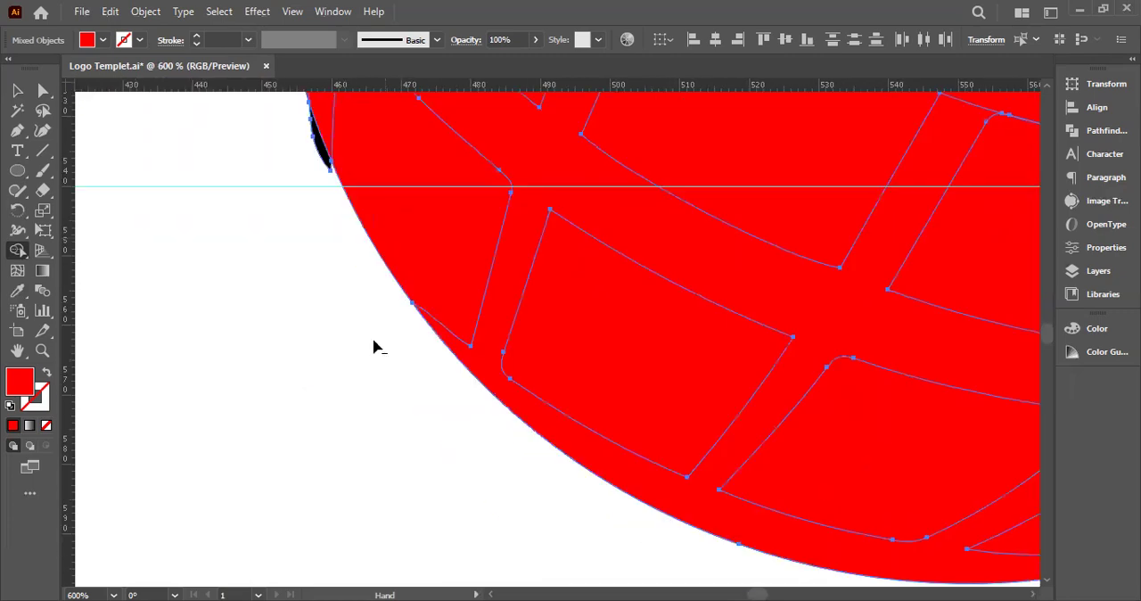
alt+click(383, 326)
scroll(383, 330, up, 3)
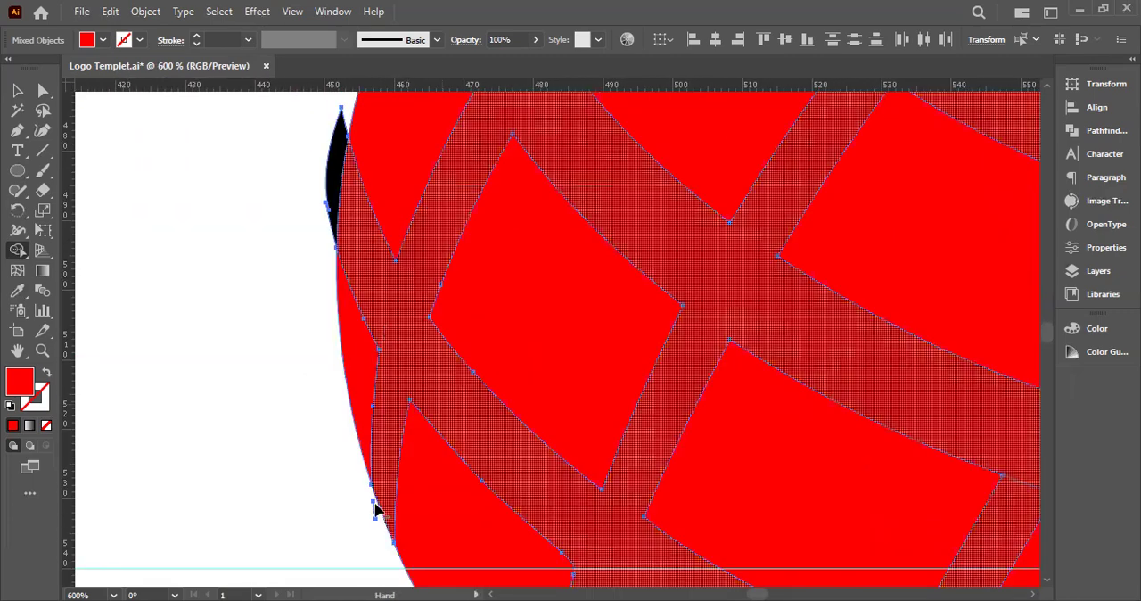
mouse_move(313, 457)
mouse_down()
mouse_move(314, 169)
mouse_move(337, 169)
mouse_up()
drag(337, 169, 312, 453)
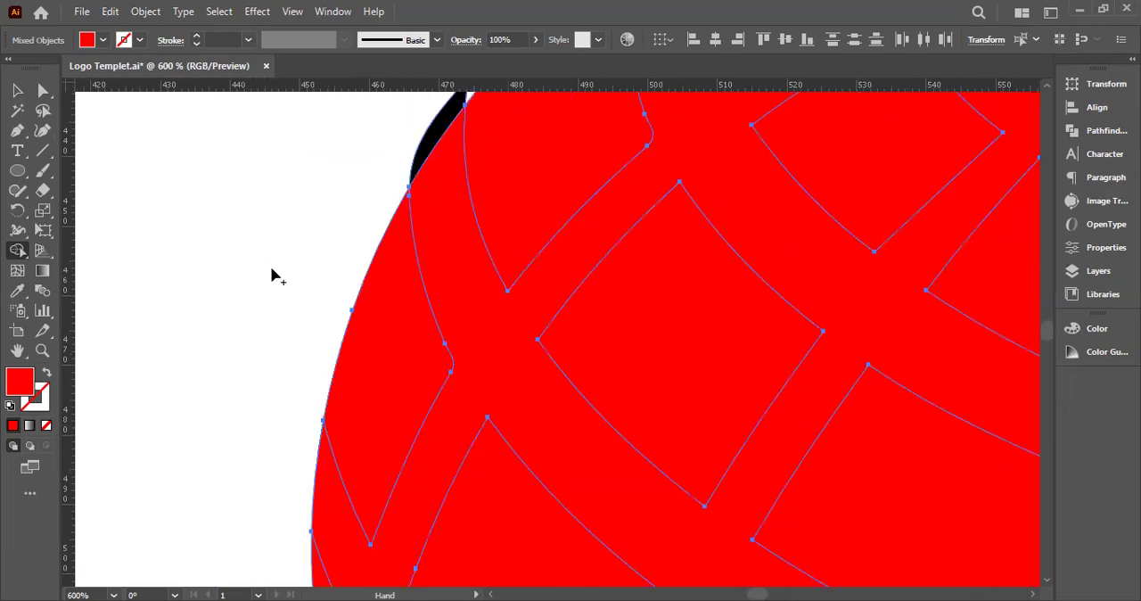
drag(271, 269, 264, 433)
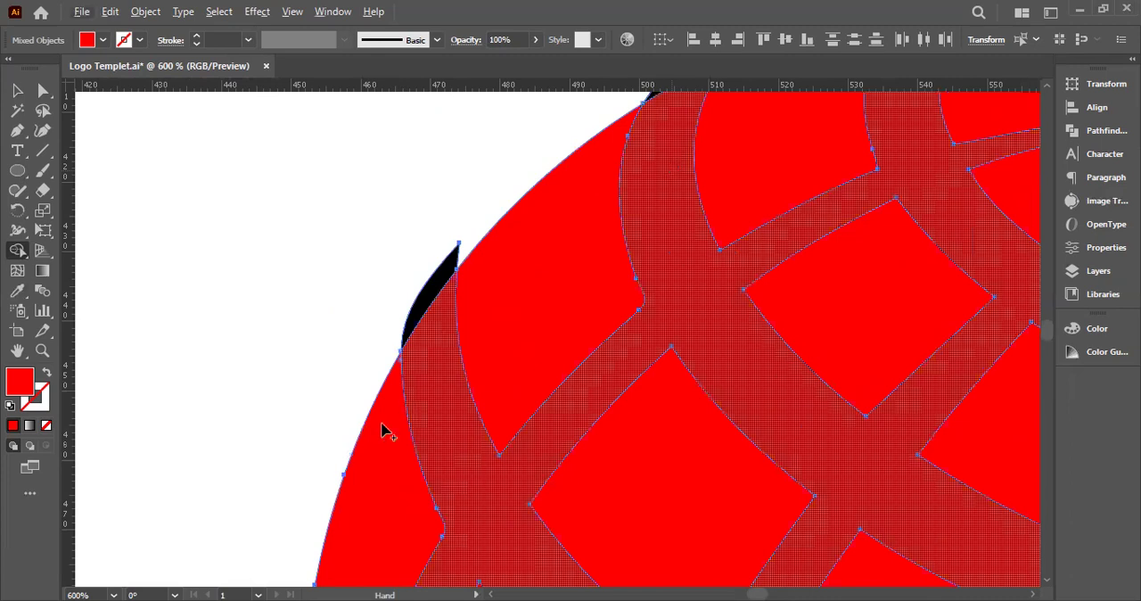
drag(429, 164, 346, 365)
drag(346, 364, 346, 486)
Delete the red shapes covering the globe, leaving only the trimmed black line artwork
click(17, 90)
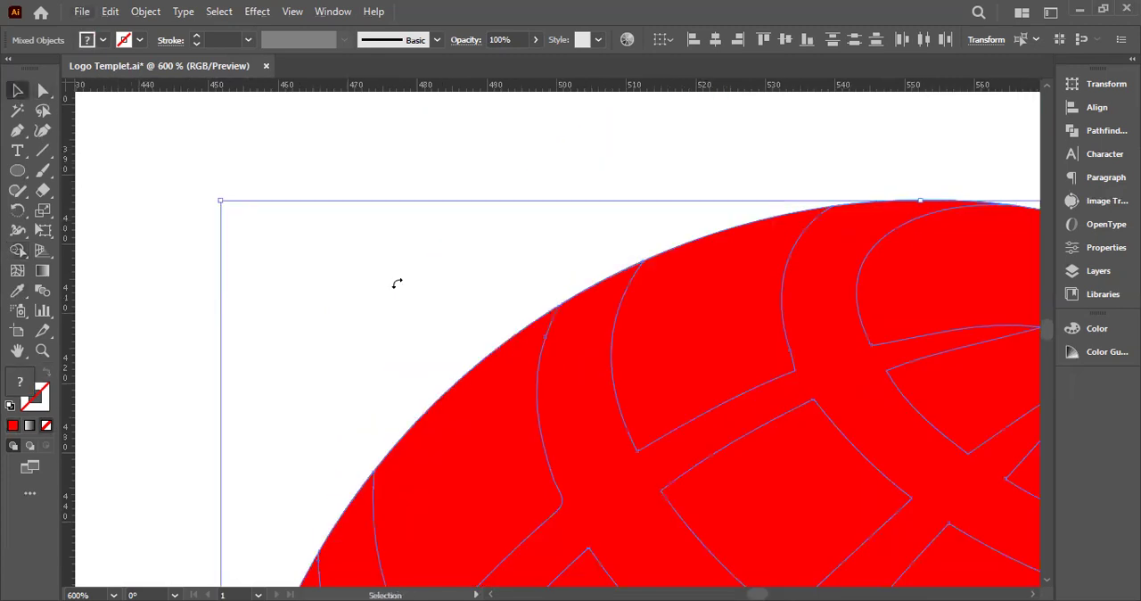
click(396, 283)
scroll(397, 284, down, 2)
drag(397, 284, 295, 151)
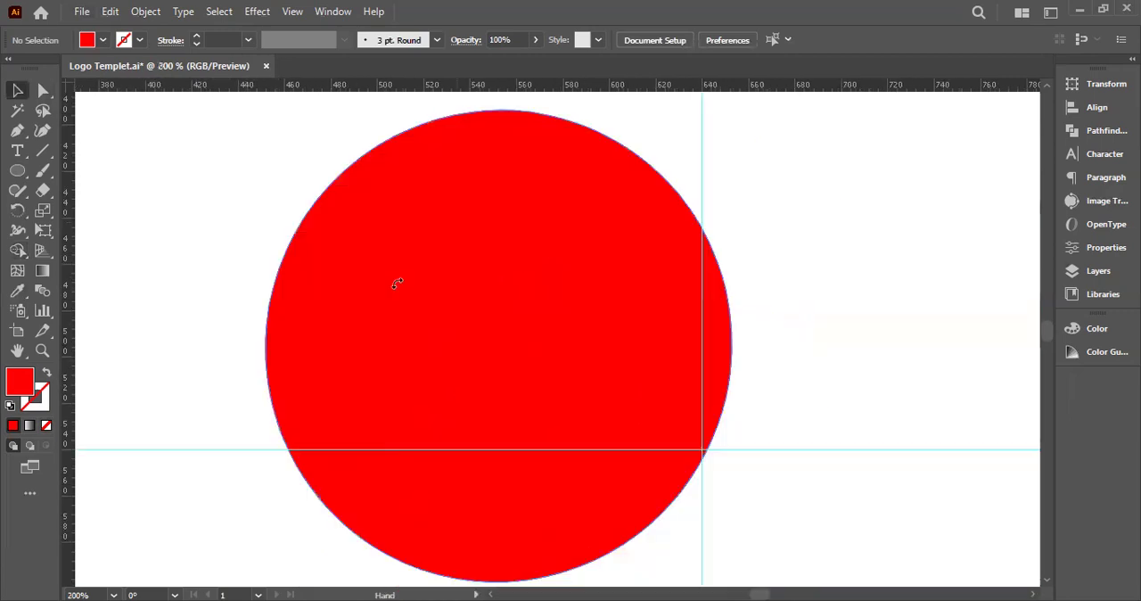
scroll(397, 284, down, 2)
scroll(396, 283, down, 1)
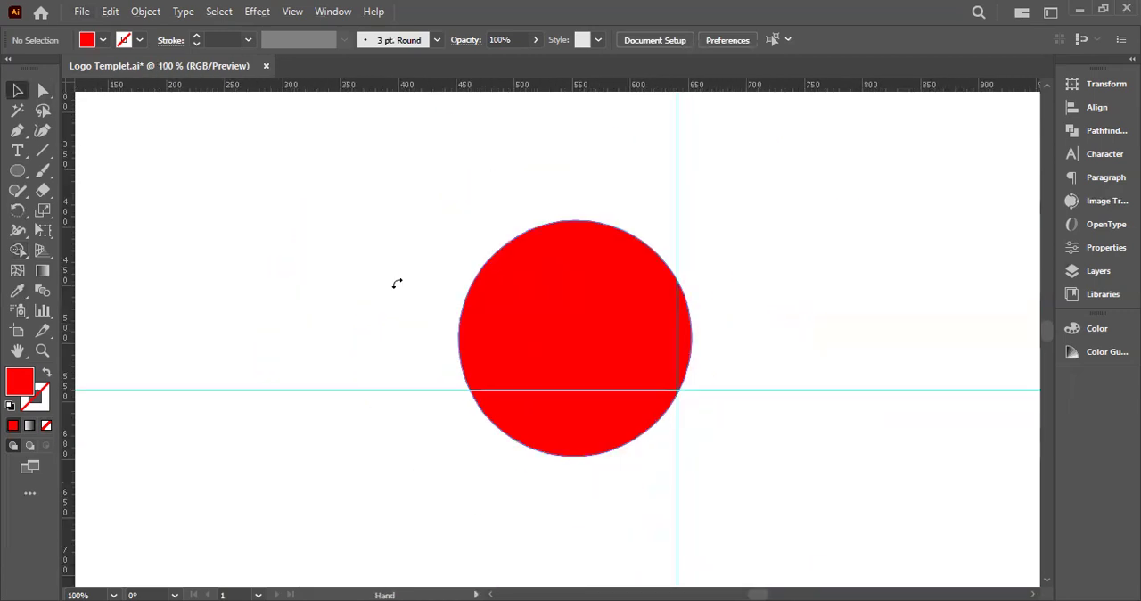
scroll(397, 283, up, 4)
scroll(397, 284, down, 4)
drag(526, 331, 739, 331)
key(Delete)
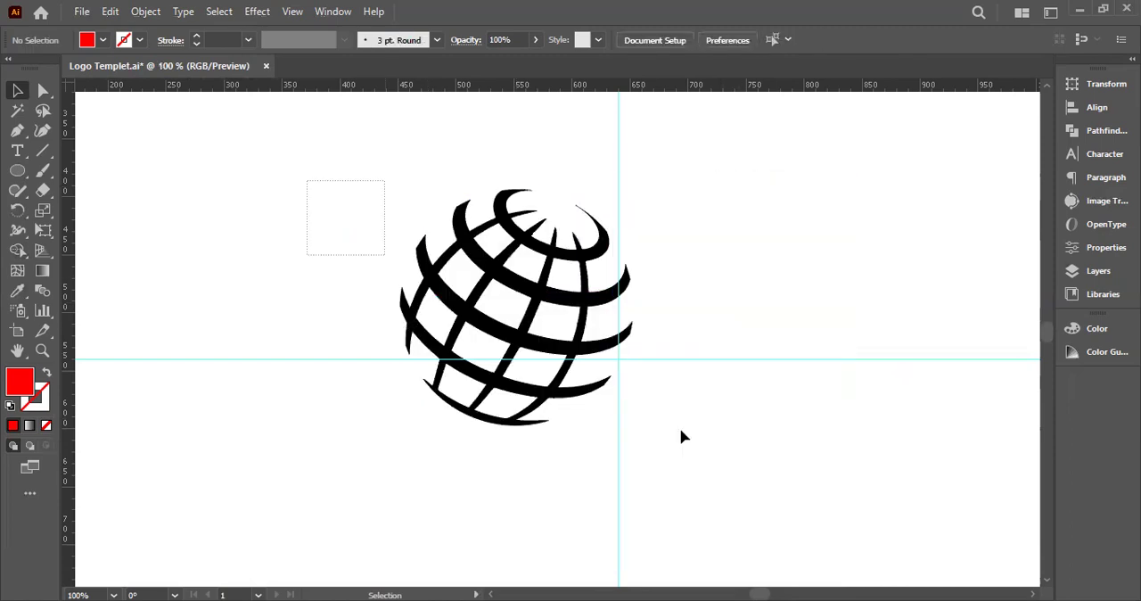
Group all the globe pieces and apply Pathfinder Minus Front to the group
key(ctrl+a)
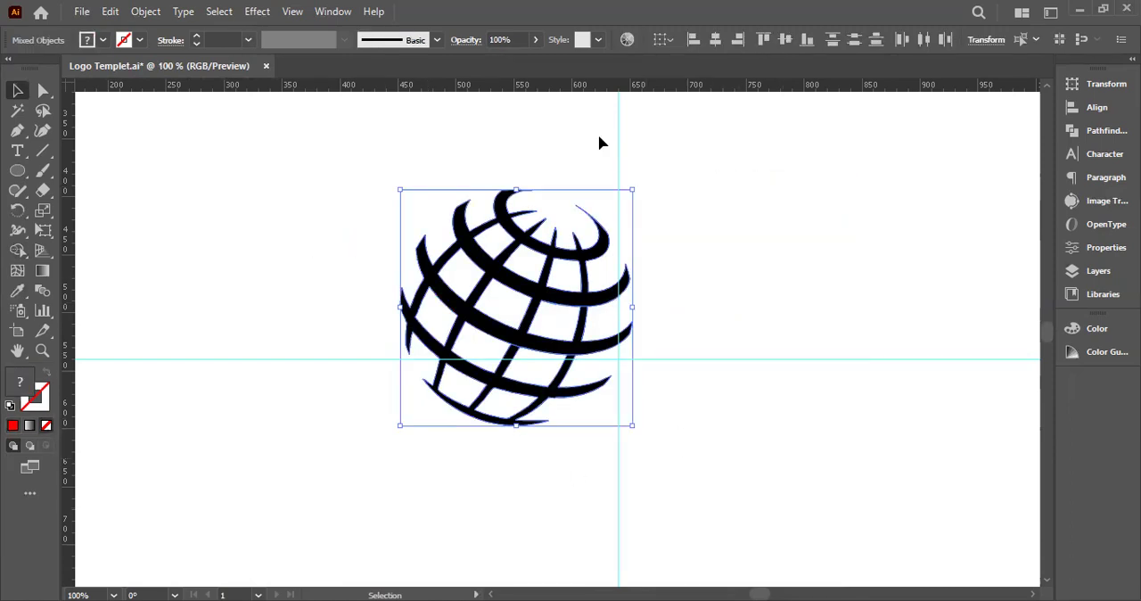
right_click(593, 338)
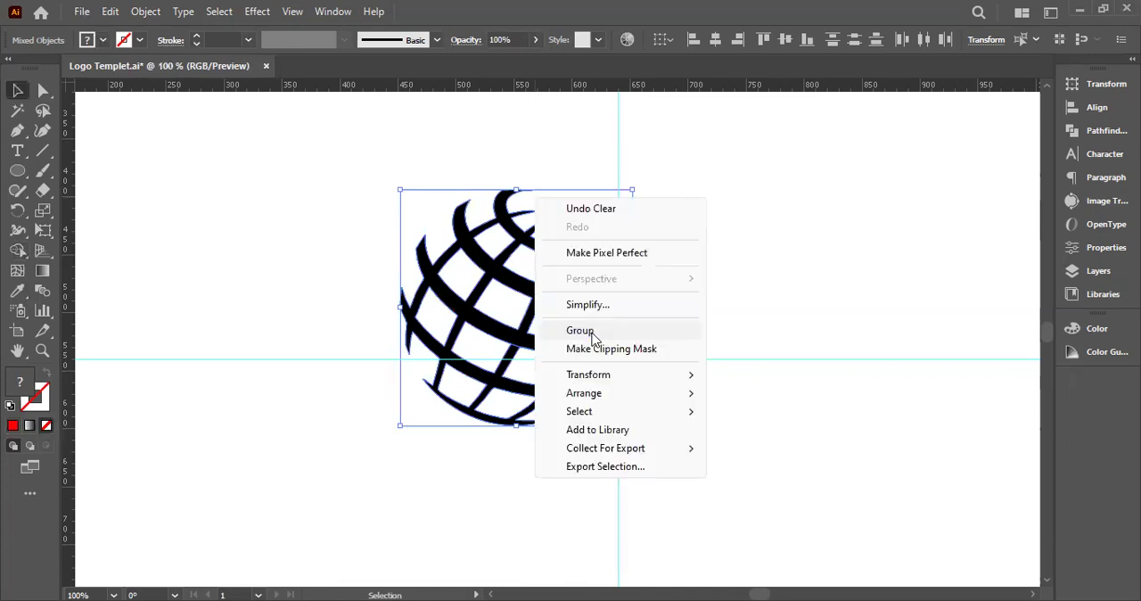
click(593, 334)
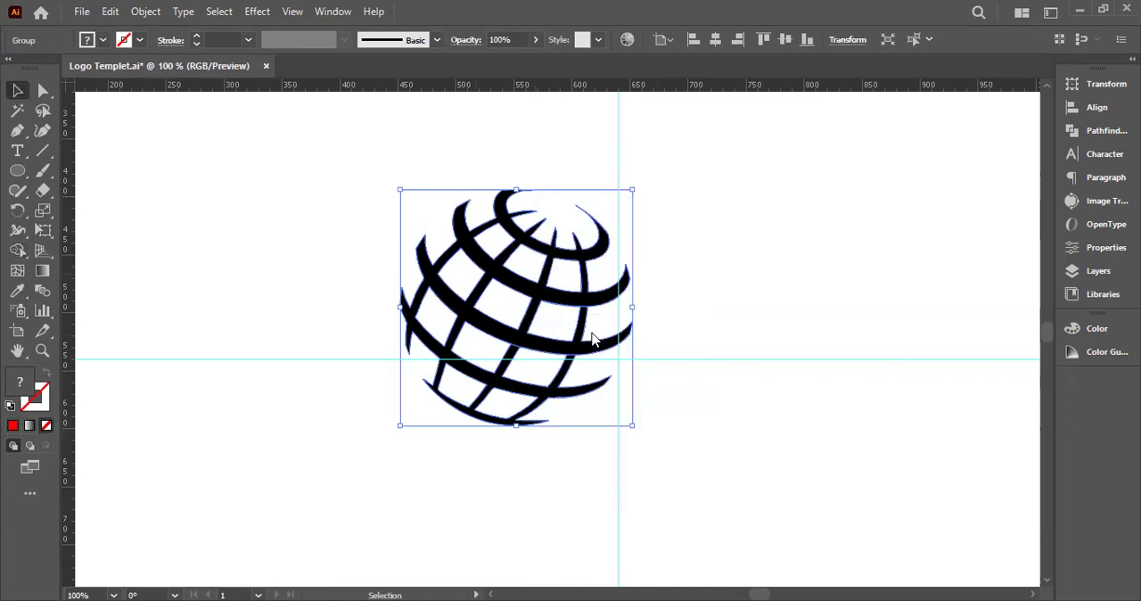
click(1090, 131)
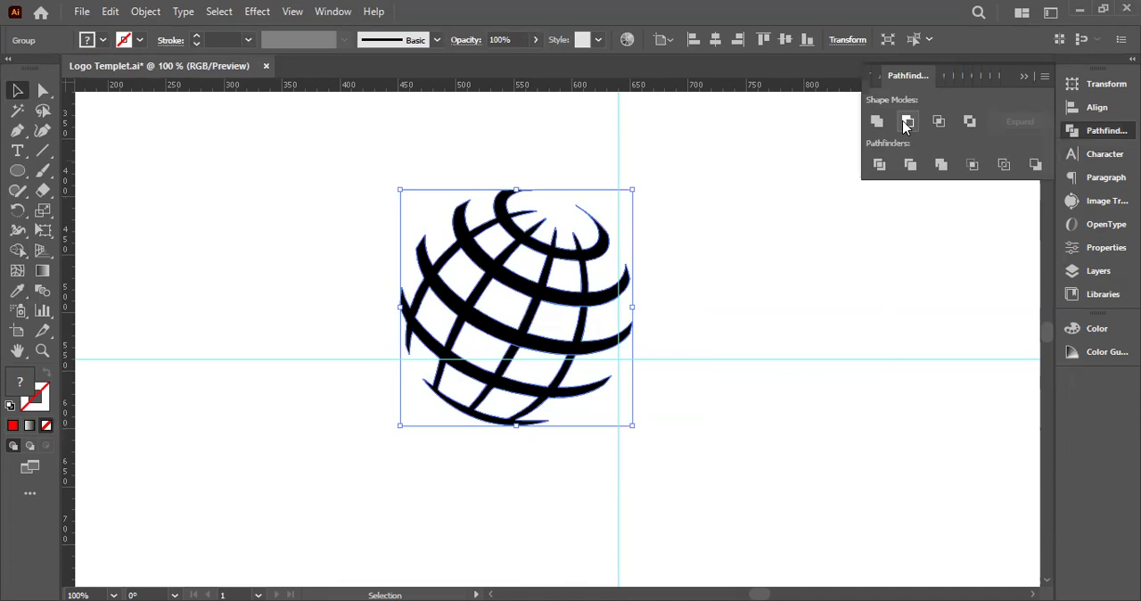
click(907, 122)
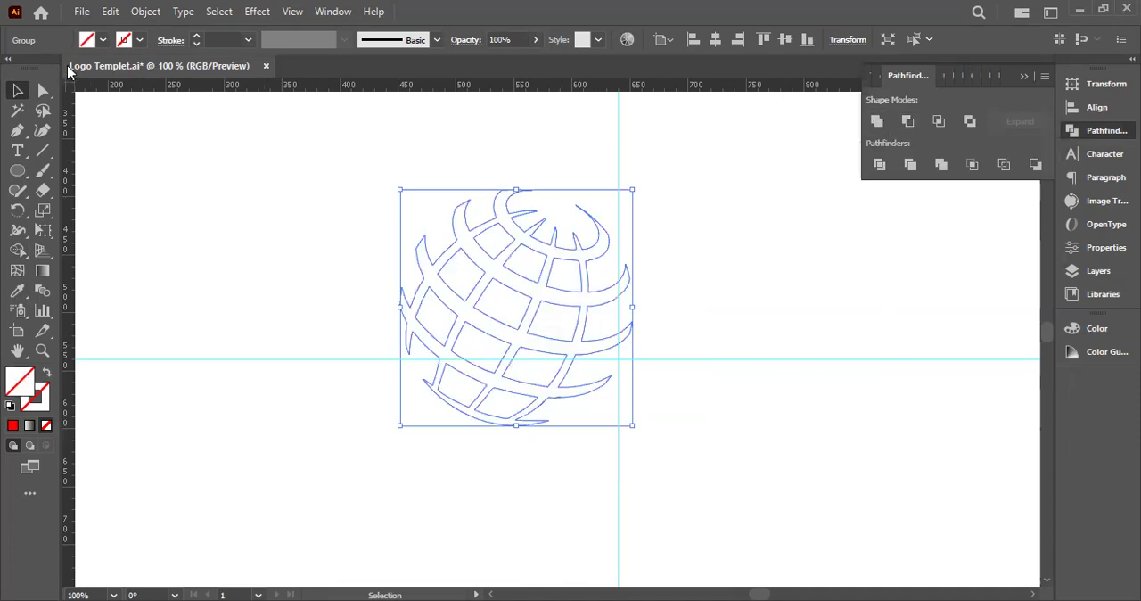
Fill the globe group with black
click(102, 39)
click(46, 68)
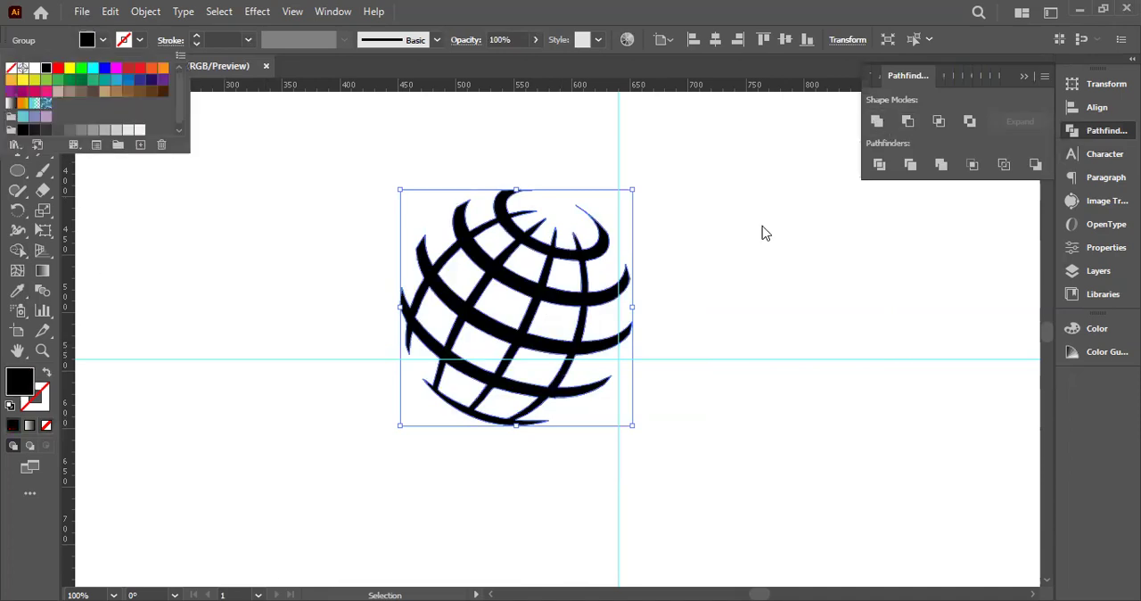
click(762, 232)
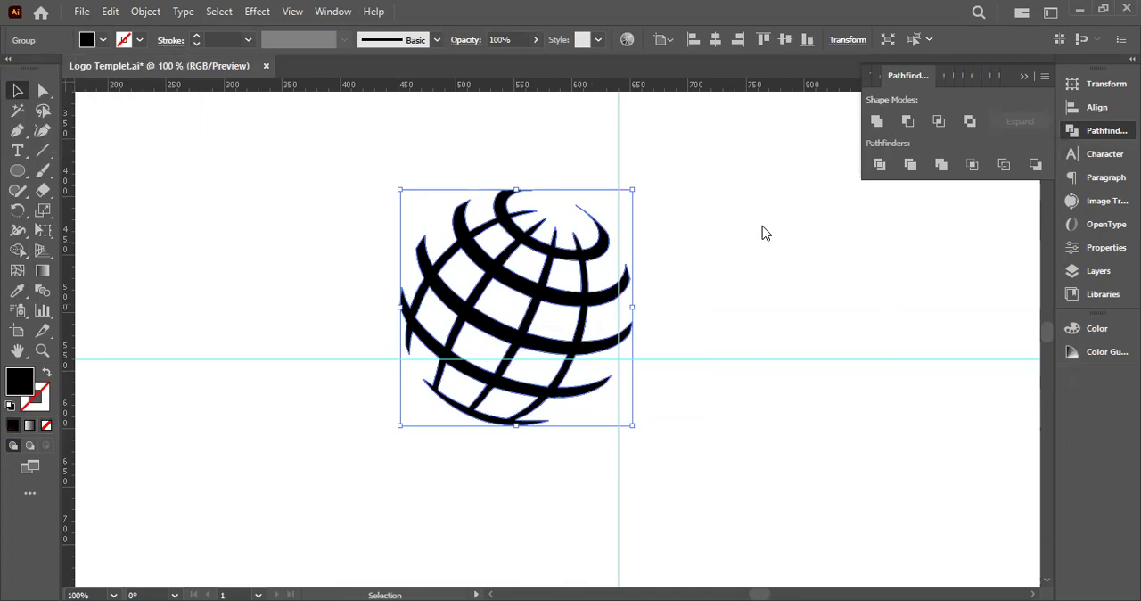
click(785, 269)
drag(278, 206, 665, 526)
click(726, 454)
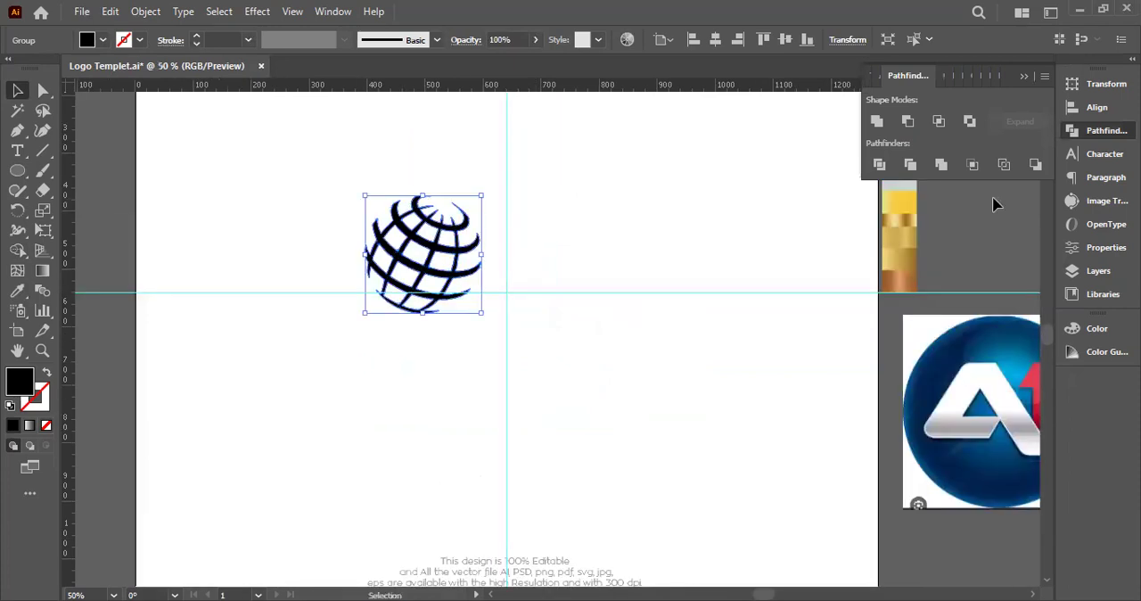
Align the globe to the horizontal and vertical centre of the artboard and check its paths
click(715, 39)
click(785, 39)
click(383, 219)
key(ctrl+a)
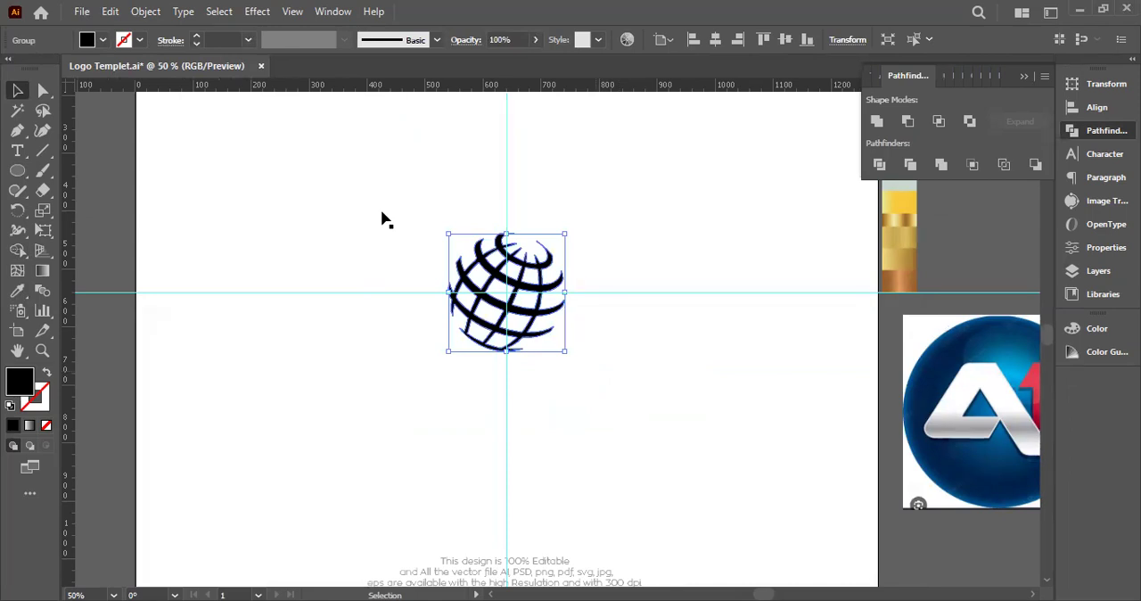
drag(347, 170, 622, 390)
key(ctrl+plus)
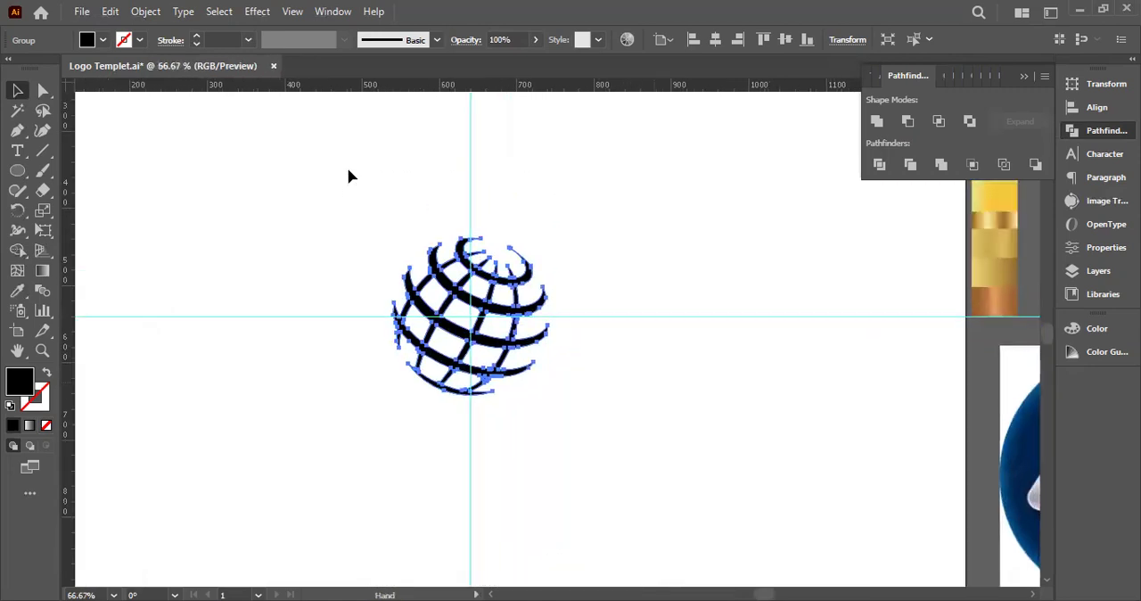
click(285, 209)
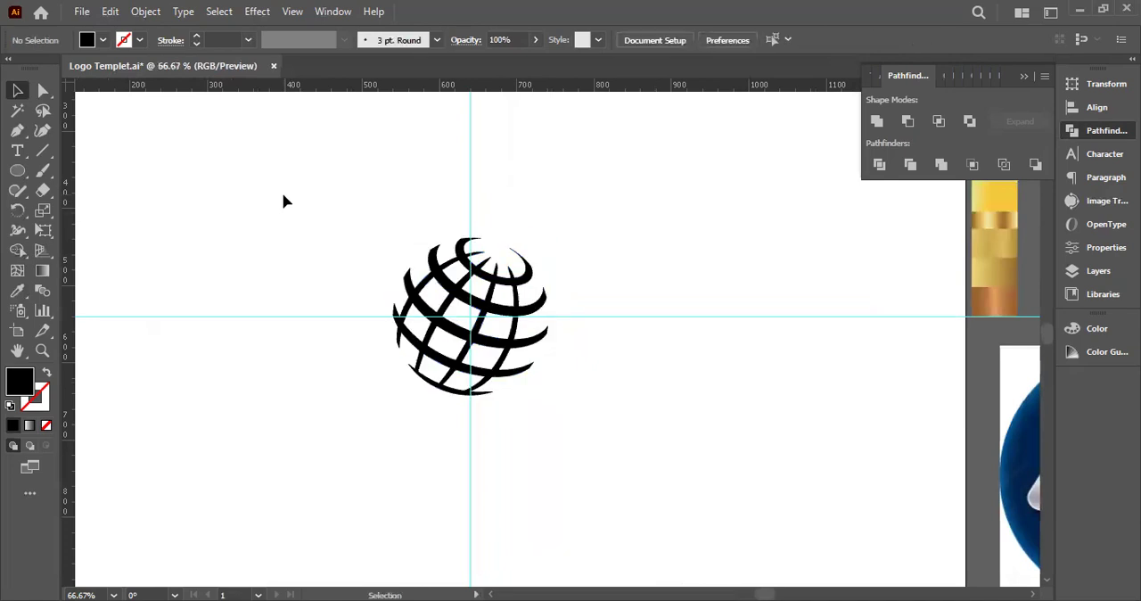
Move the globe up and left, away from the crossing of the guides
click(403, 264)
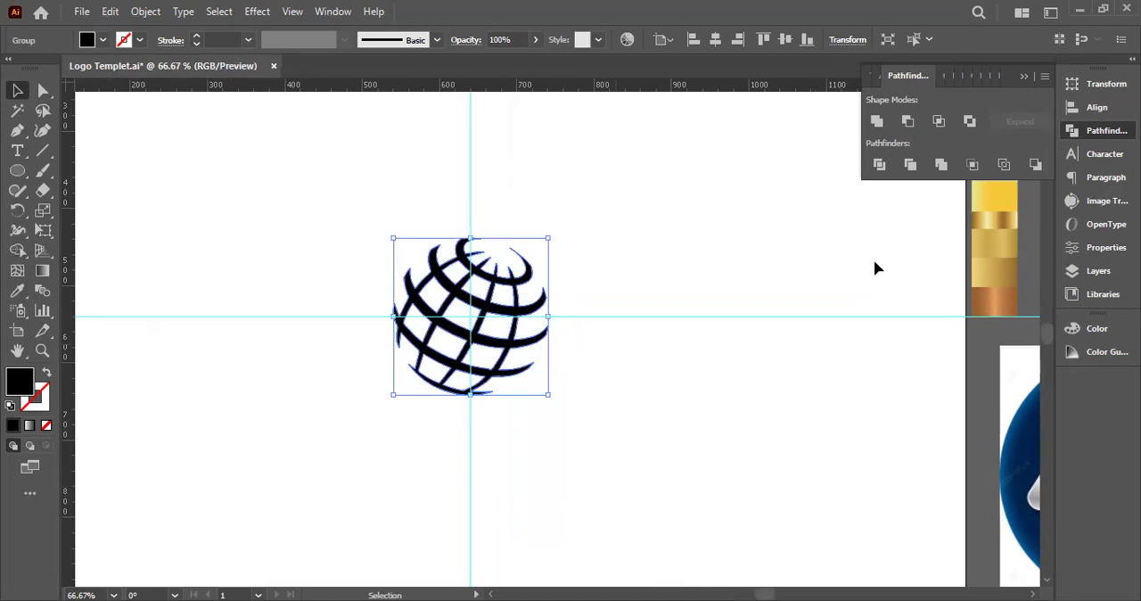
drag(504, 307, 352, 237)
key(ctrl+minus)
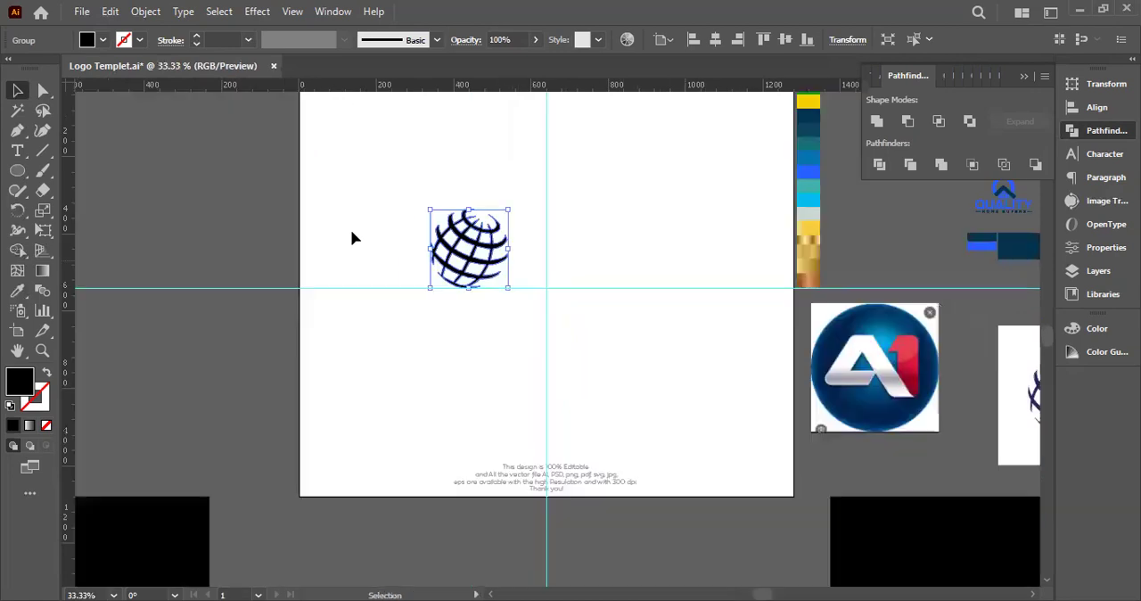
Move the A1 reference image onto the artboard beside the globe to examine its lettering, and undo the move
drag(847, 411, 752, 373)
drag(801, 334, 542, 231)
scroll(542, 232, up, 3)
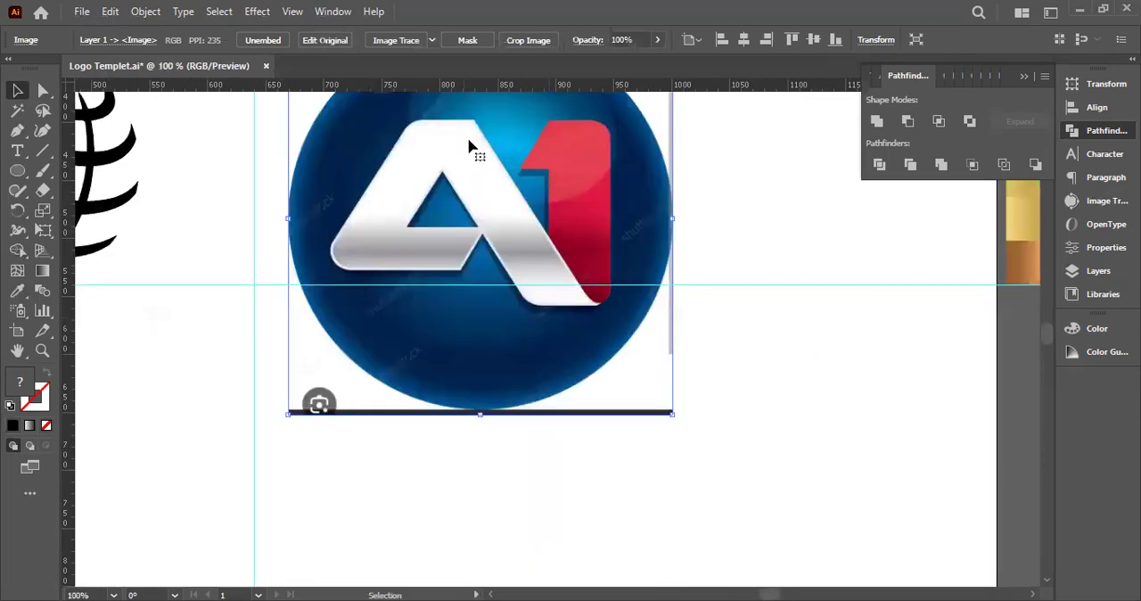
scroll(731, 346, down, 2)
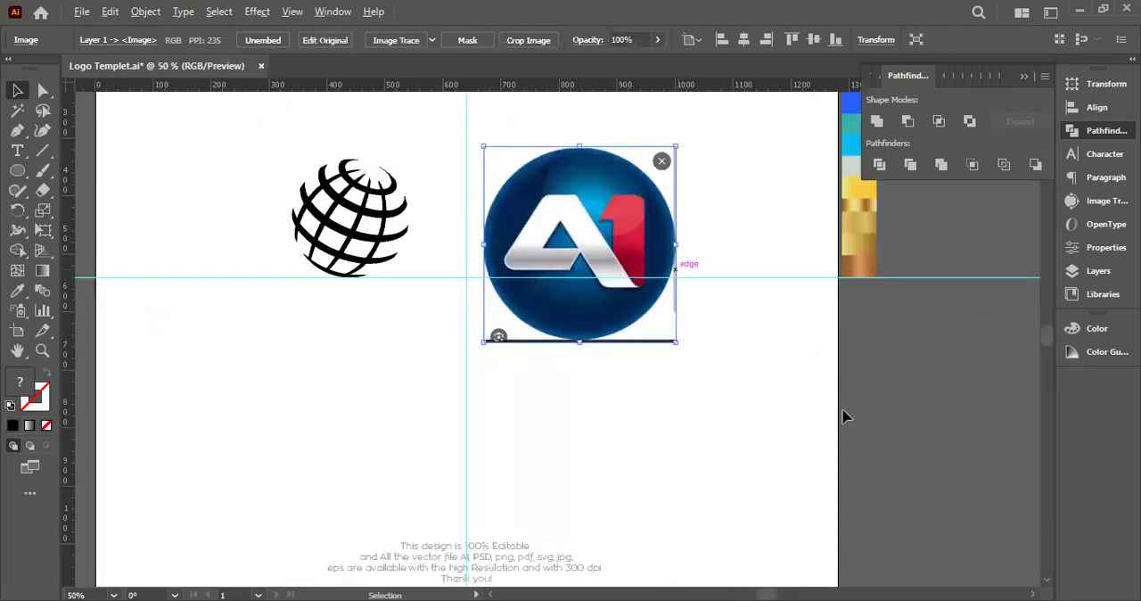
key(ctrl+z)
key(ctrl+2)
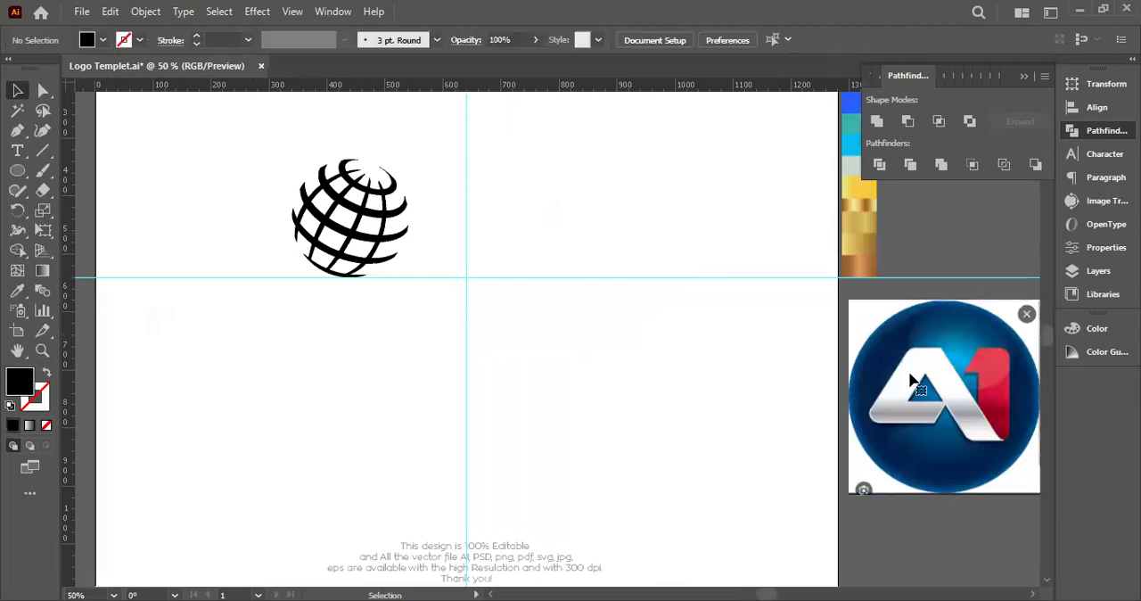
Replace the "Lochridge Priest Service" text above the artboard with "A1"
drag(190, 222, 175, 390)
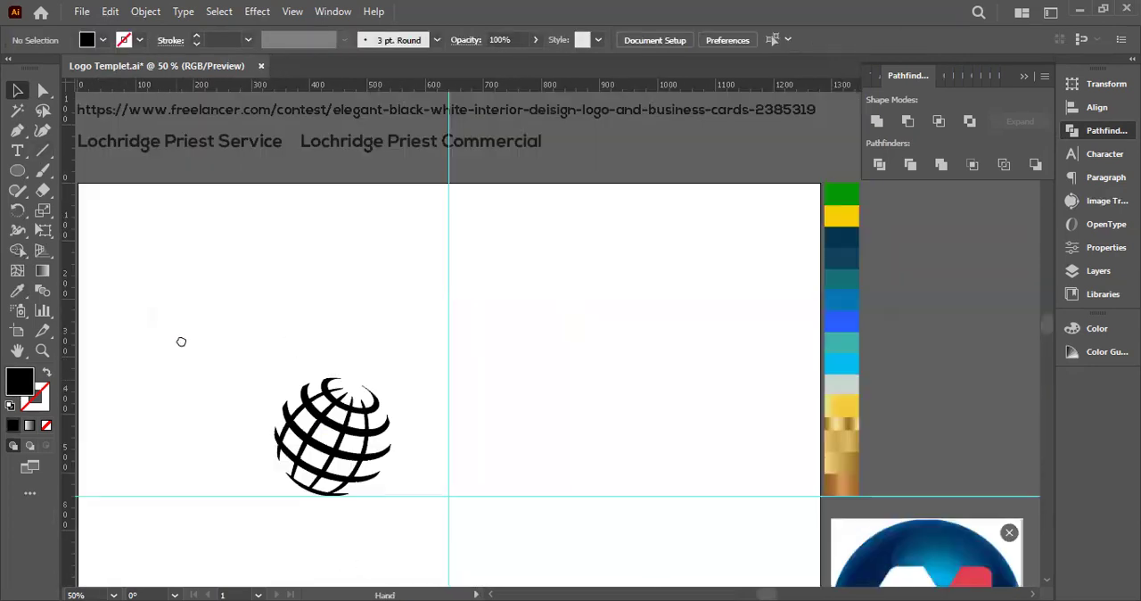
double_click(249, 121)
click(245, 118)
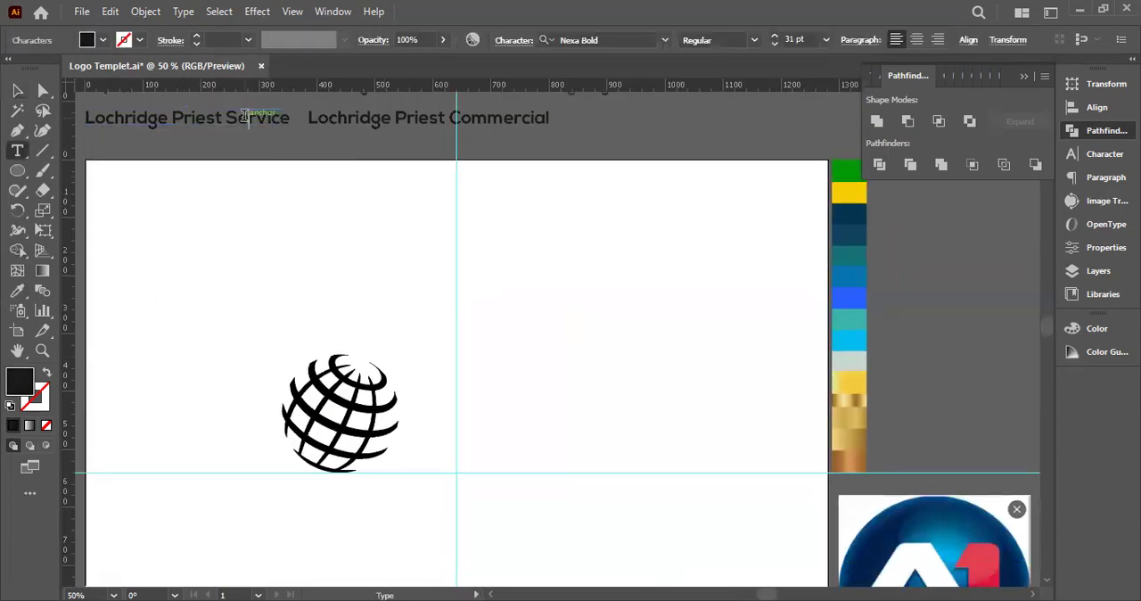
key(ctrl+a)
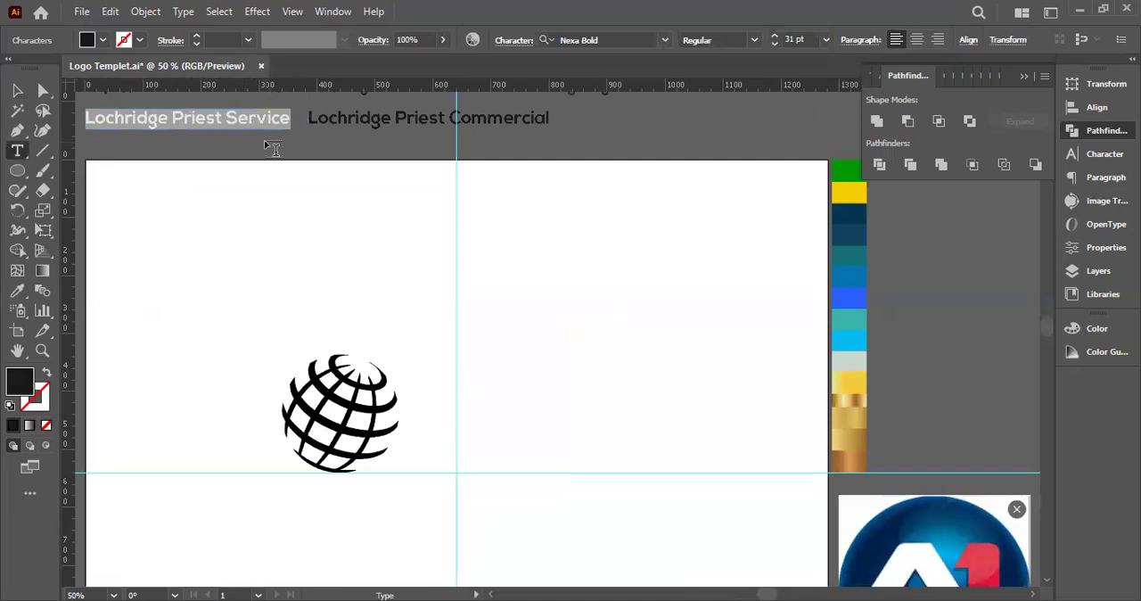
text(A)
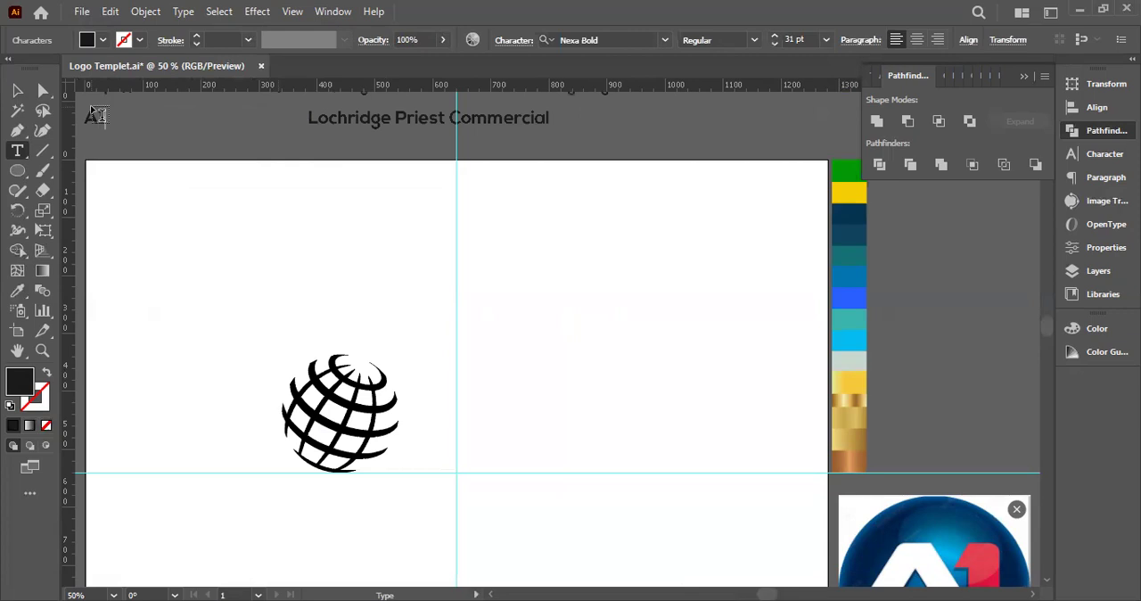
text(1)
key(Escape)
Delete the "Lochridge Priest Commercial" text above the artboard
click(398, 118)
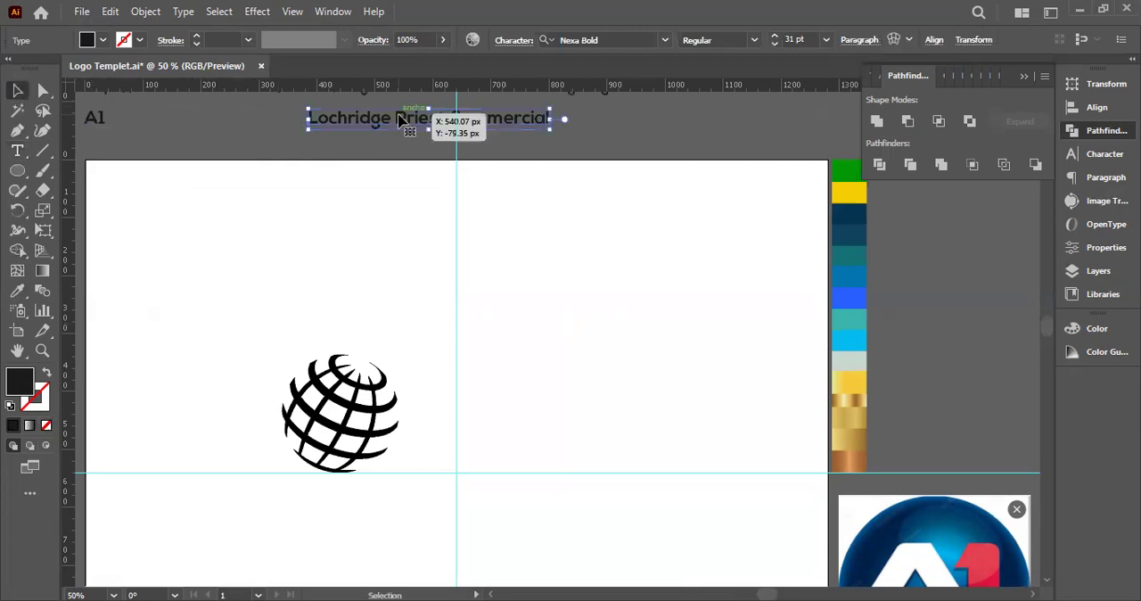
key(Delete)
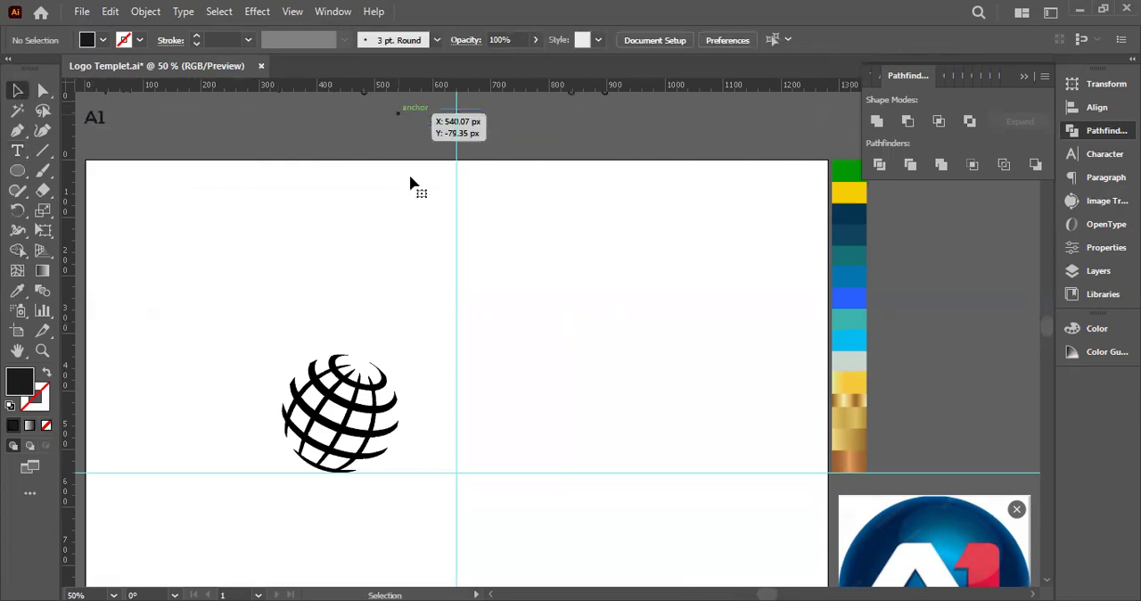
scroll(411, 183, down, 1)
drag(387, 232, 392, 250)
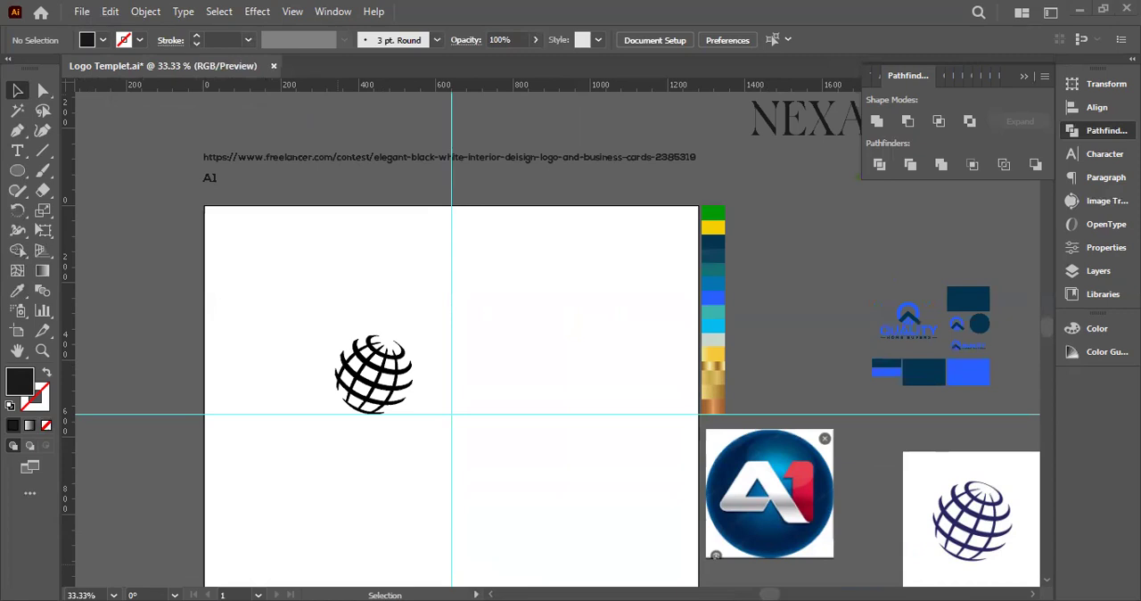
Replace the contest link above the artboard with the copied freelancer.com link for the sophisticated tech logo design contest
key(t)
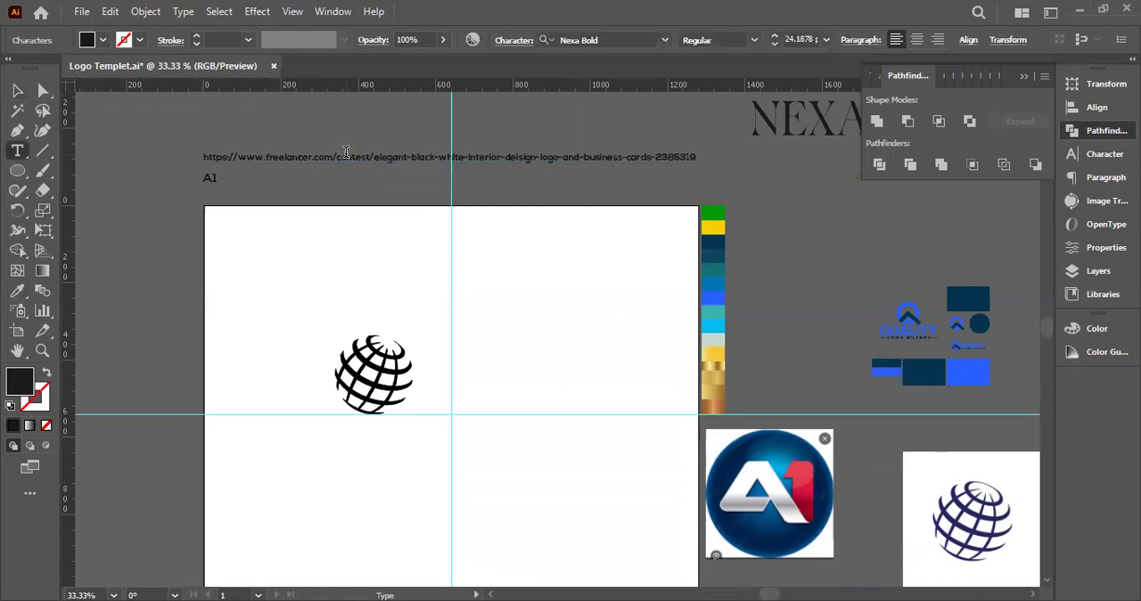
triple_click(346, 153)
key(ctrl+v)
click(17, 90)
click(187, 195)
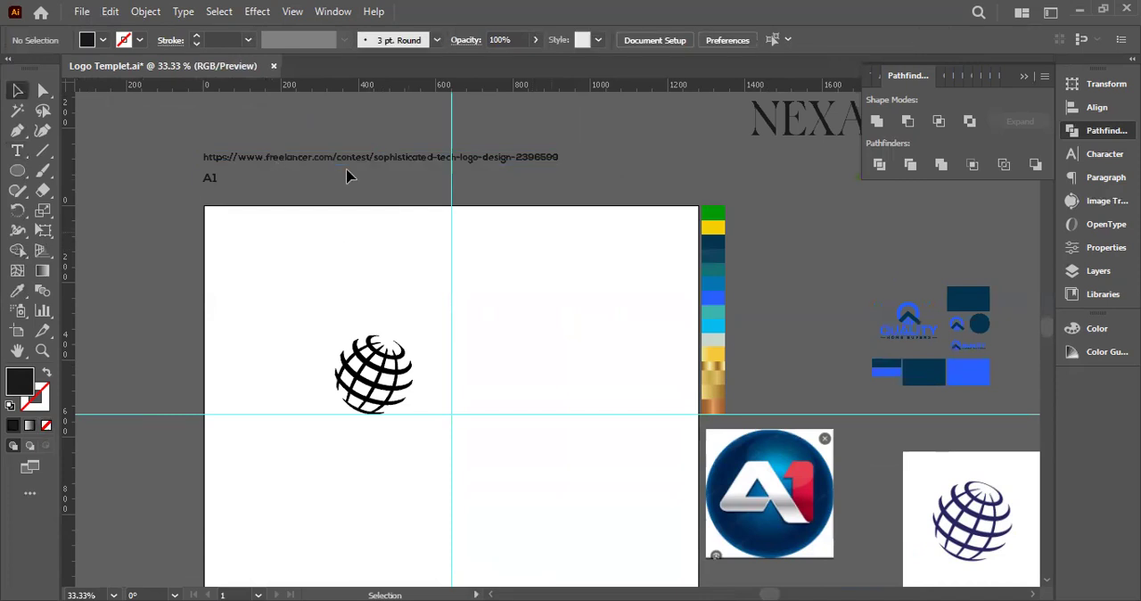
click(314, 162)
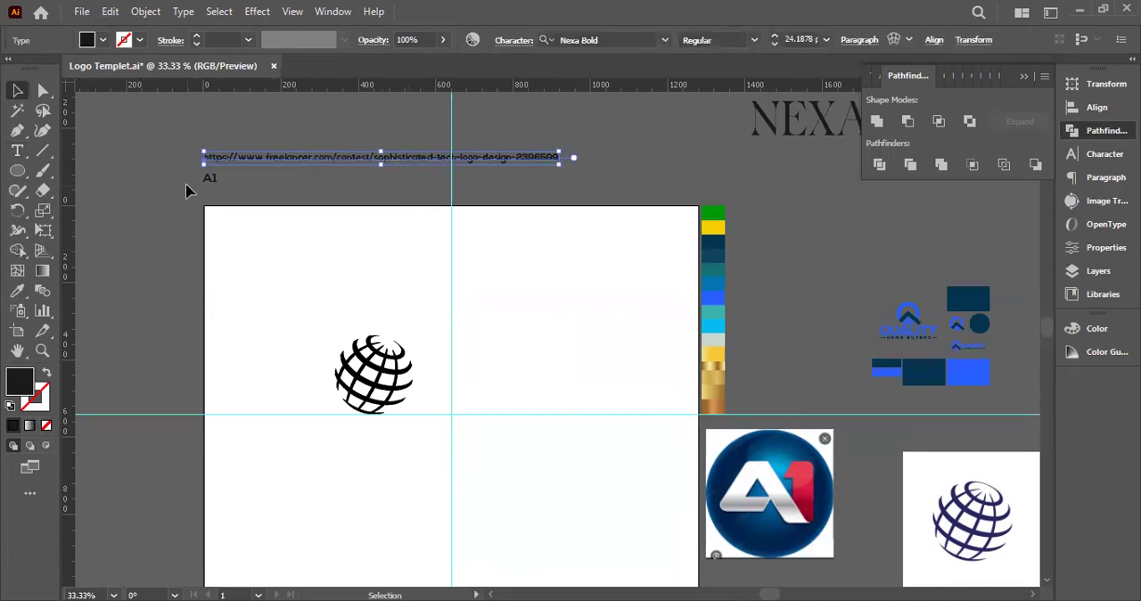
click(213, 179)
click(304, 198)
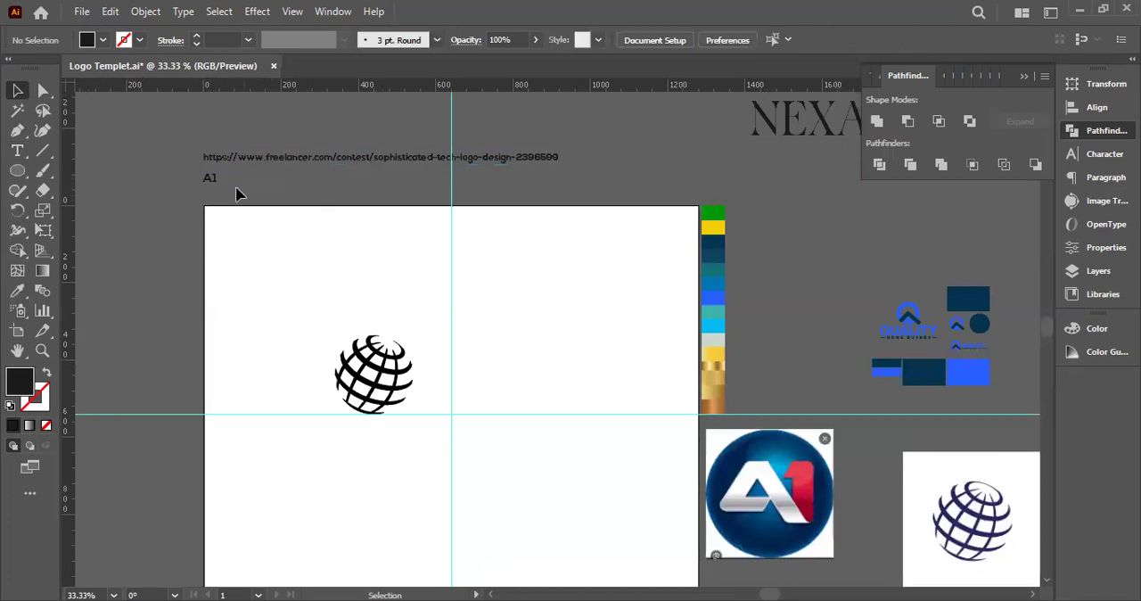
Place the A1 text on the artboard beside the globe and enlarge it to about 243 pt
drag(214, 178, 228, 212)
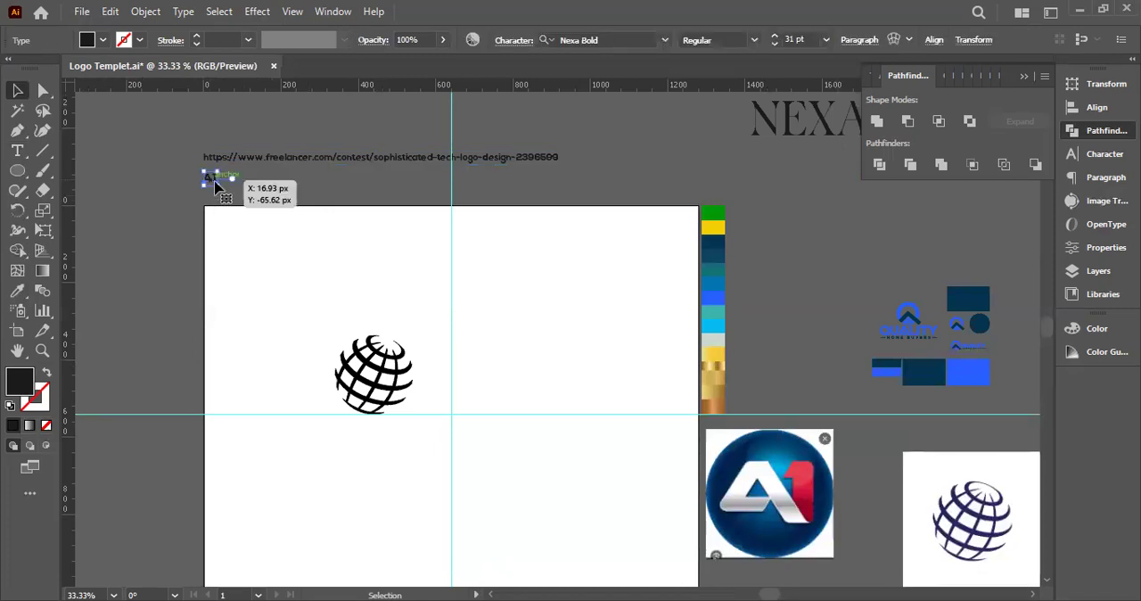
scroll(211, 177, up, 1)
drag(205, 163, 565, 300)
key(space)
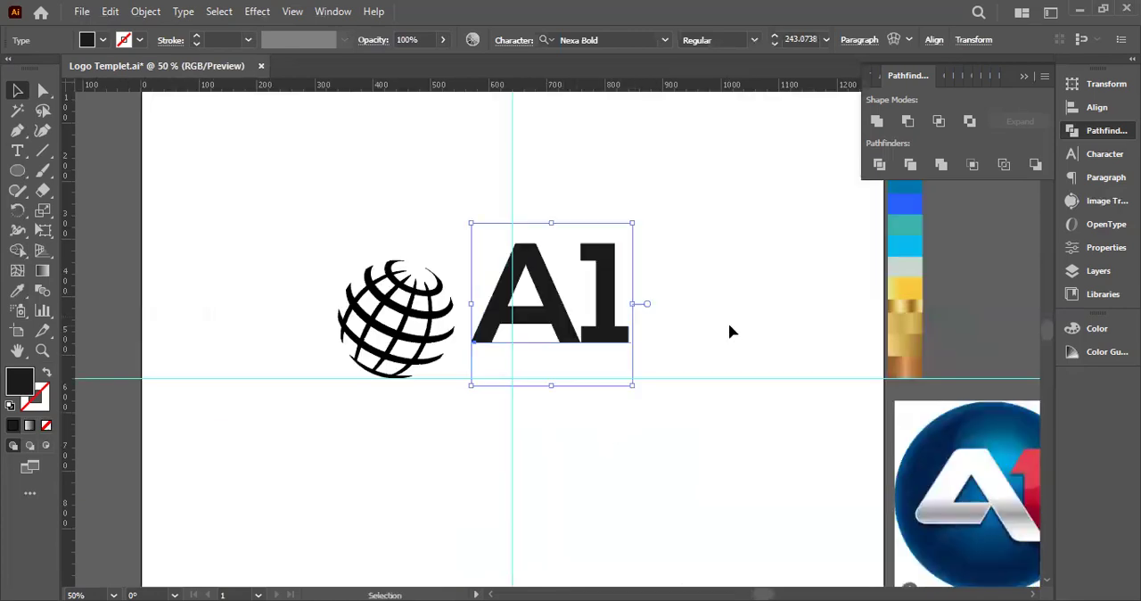
click(728, 329)
scroll(729, 332, right, 3)
scroll(730, 332, right, 1)
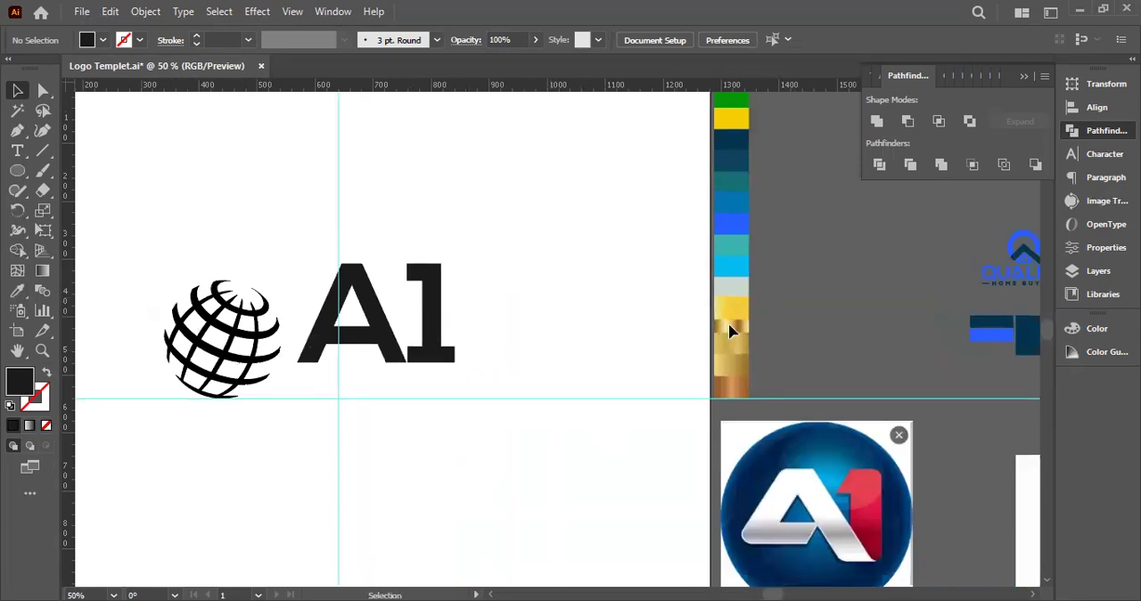
scroll(729, 332, down, 2)
click(398, 279)
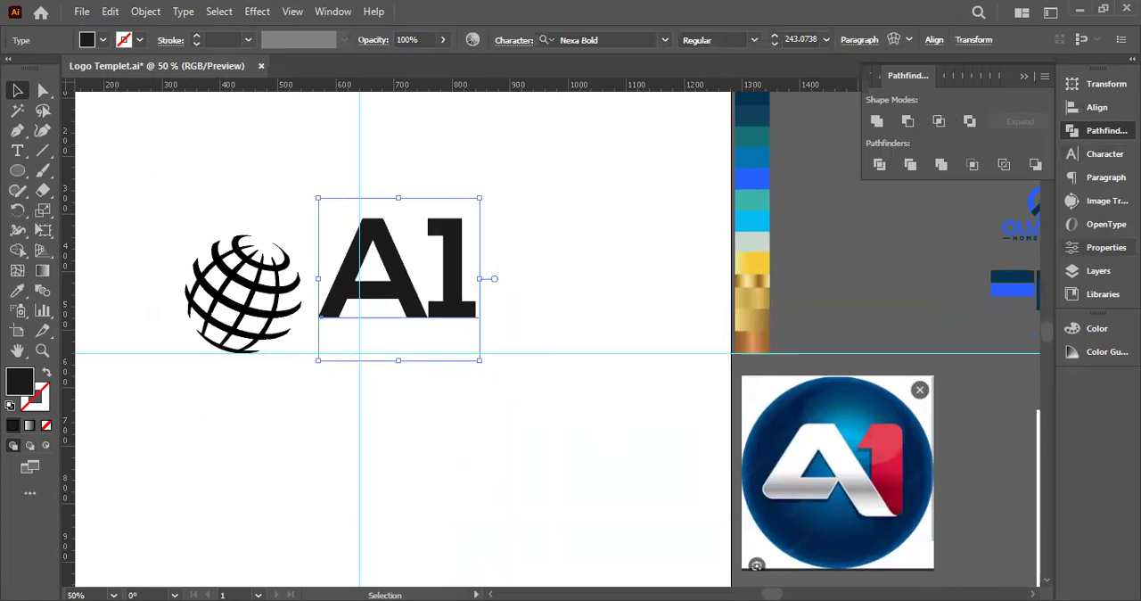
click(1075, 132)
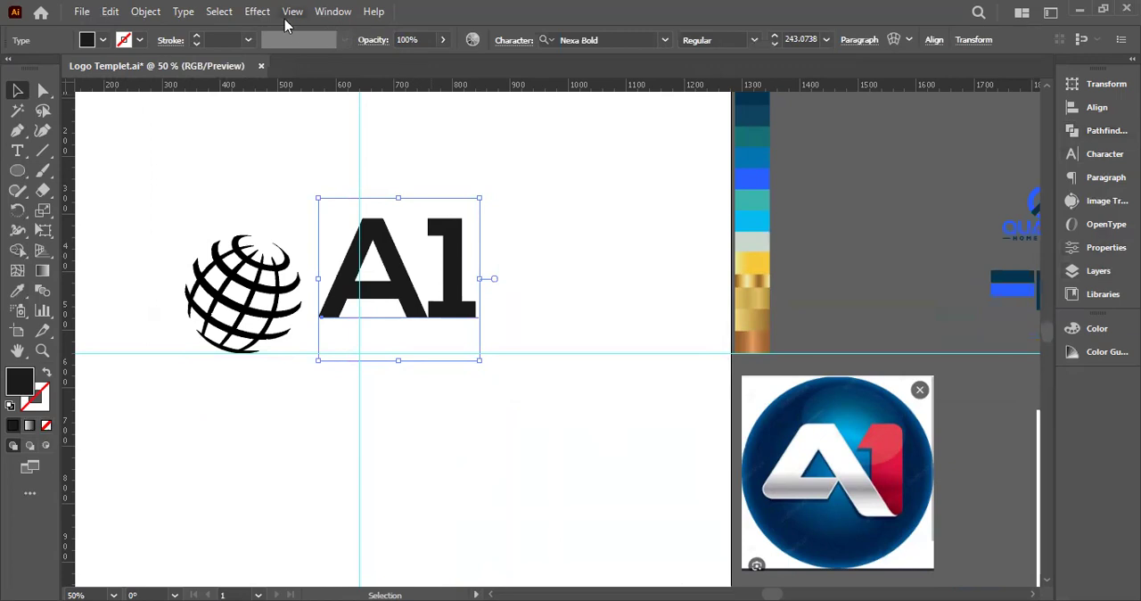
key(alt+w)
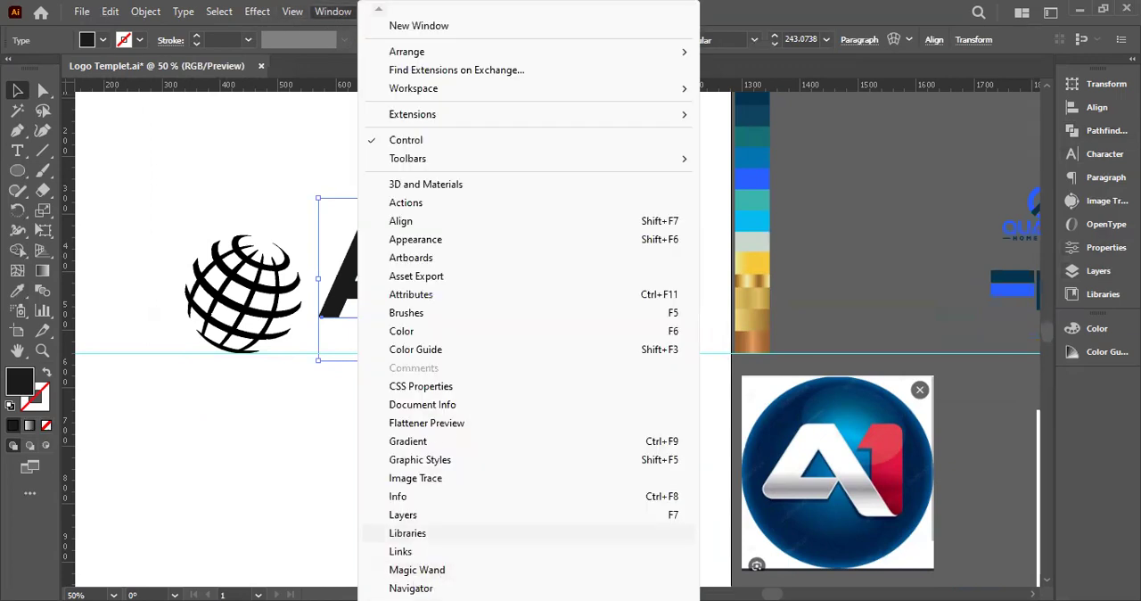
scroll(528, 357, down, 3)
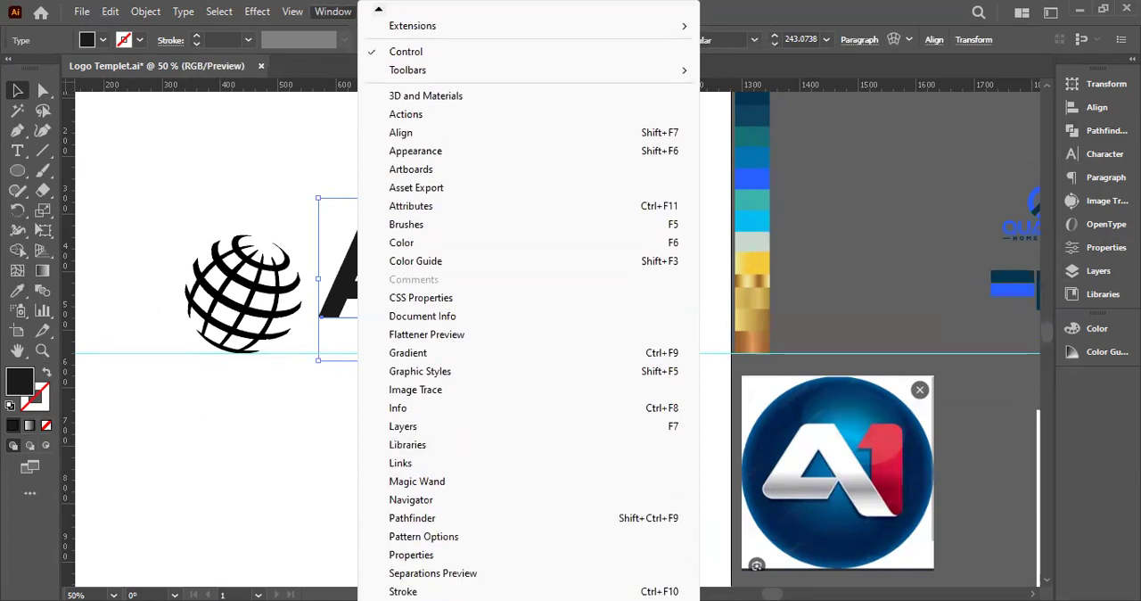
scroll(529, 309, down, 1)
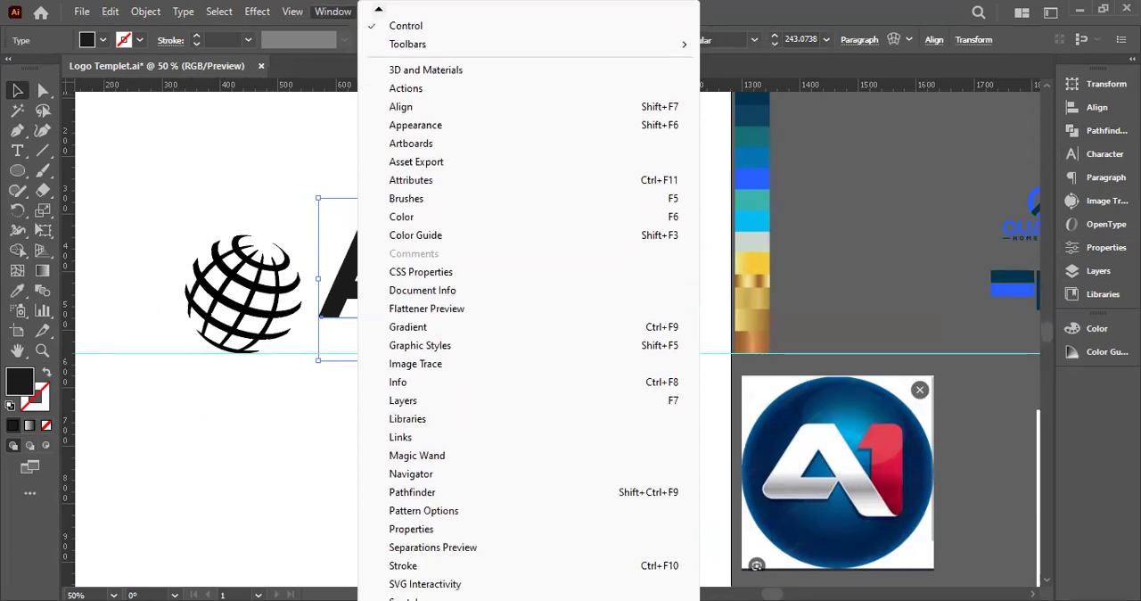
scroll(528, 306, down, 1)
scroll(529, 306, down, 1)
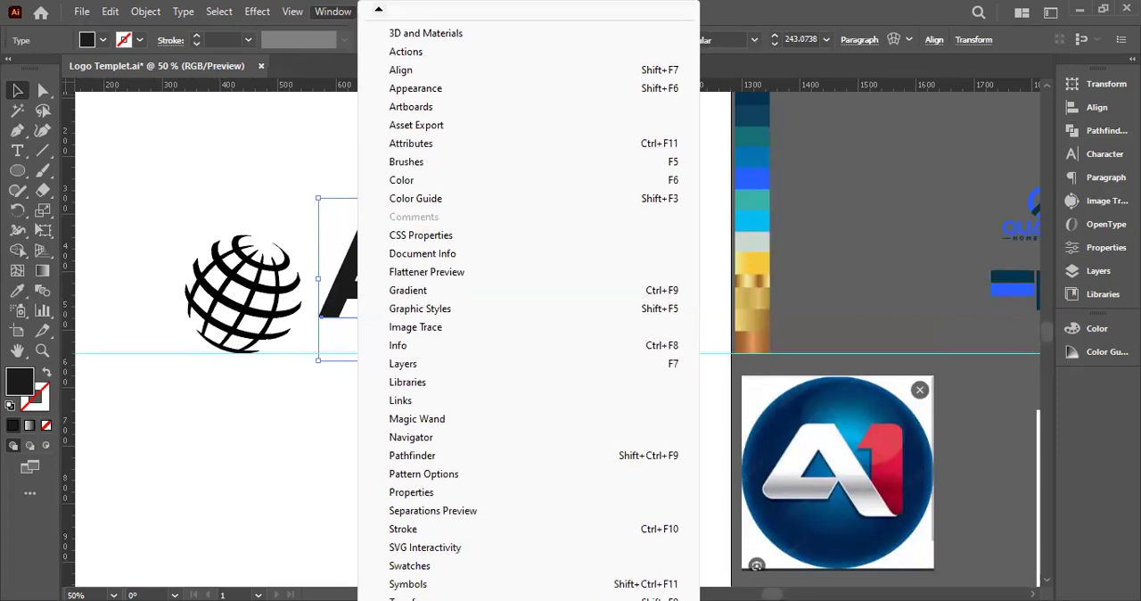
scroll(528, 308, down, 5)
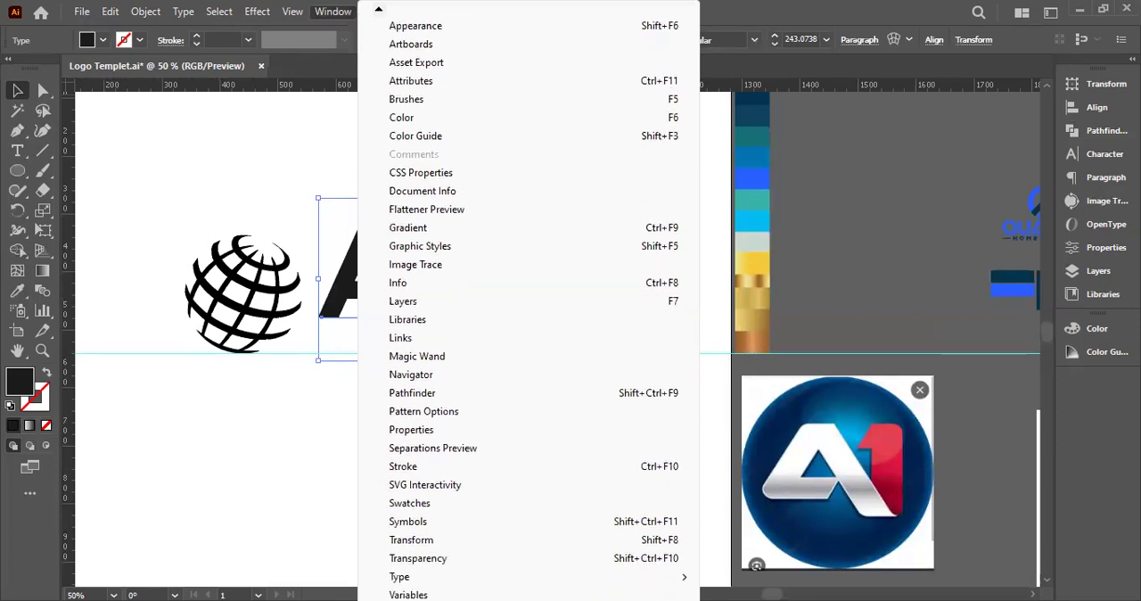
scroll(412, 557, down, 1)
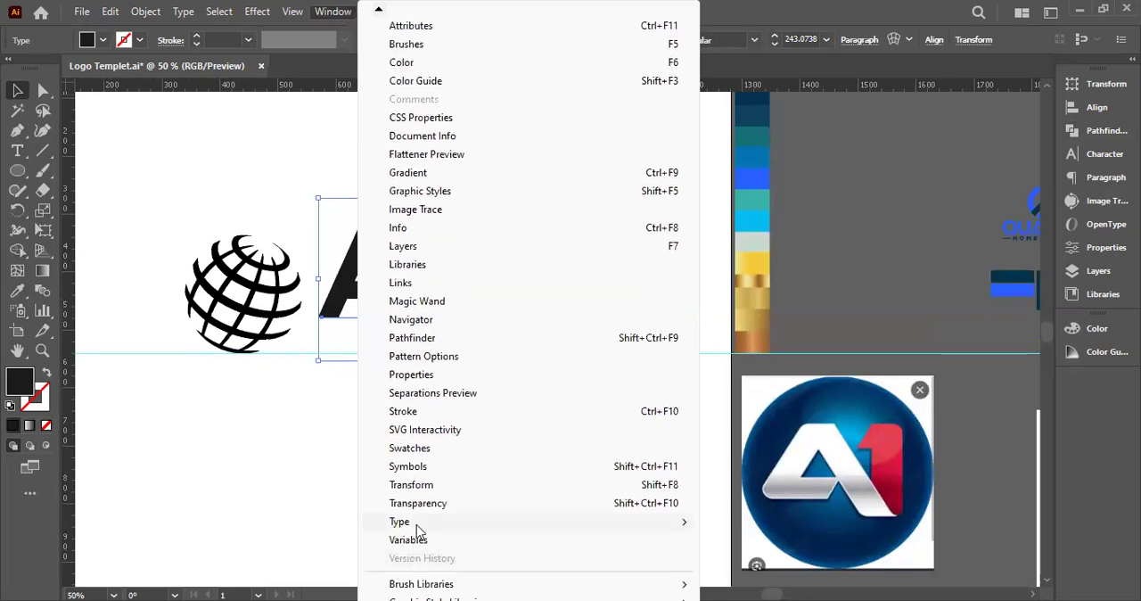
mouse_move(416, 525)
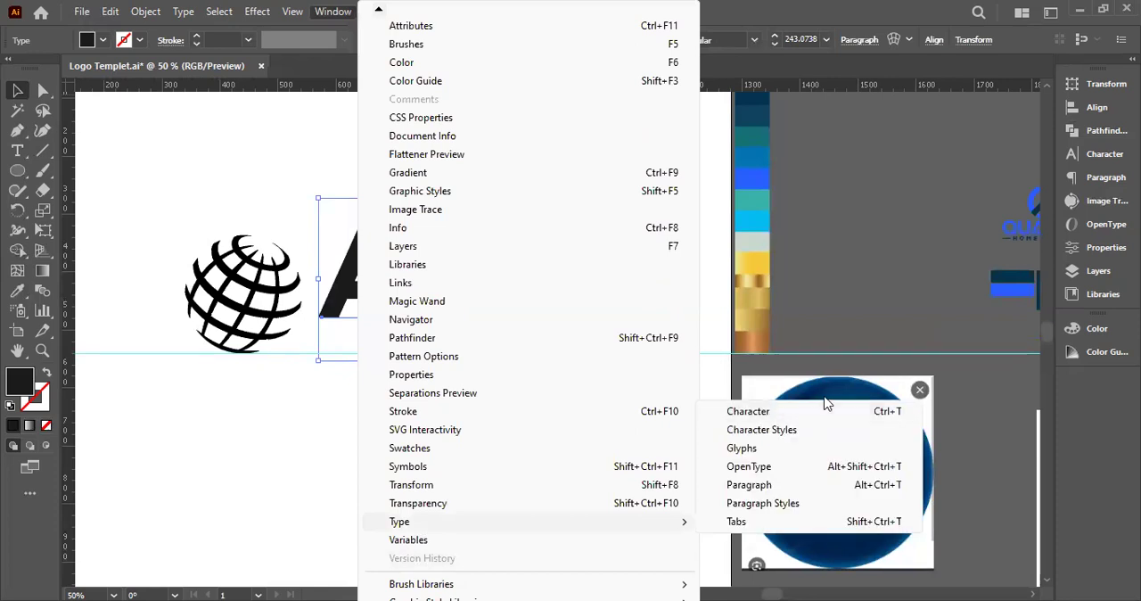
click(771, 8)
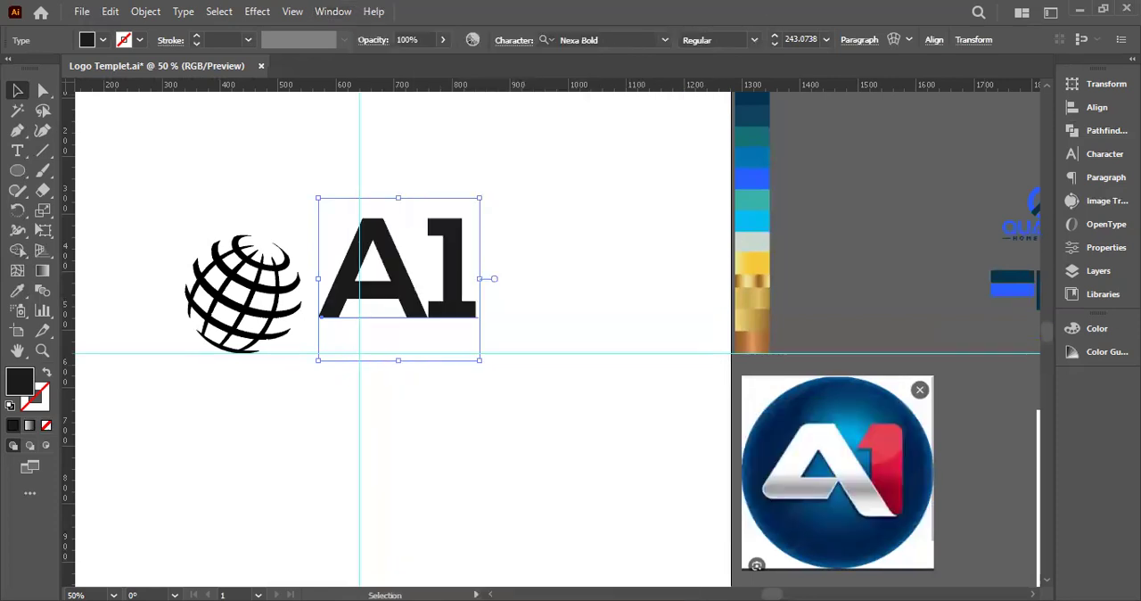
Search the fonts for "eth" and set the large A1 text in Ethnocentric
click(1105, 156)
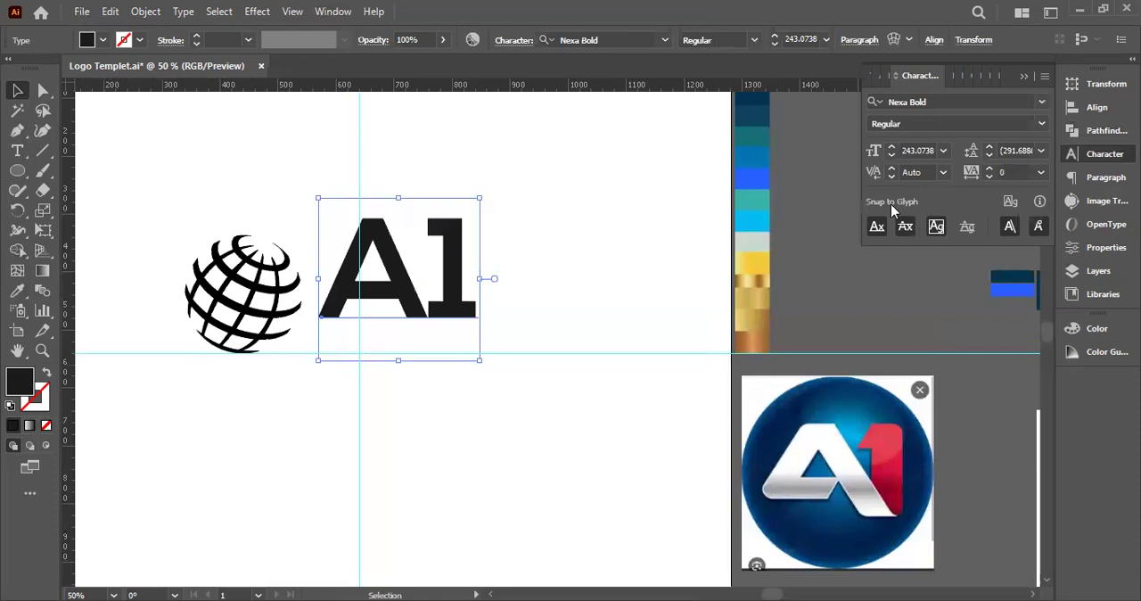
click(944, 103)
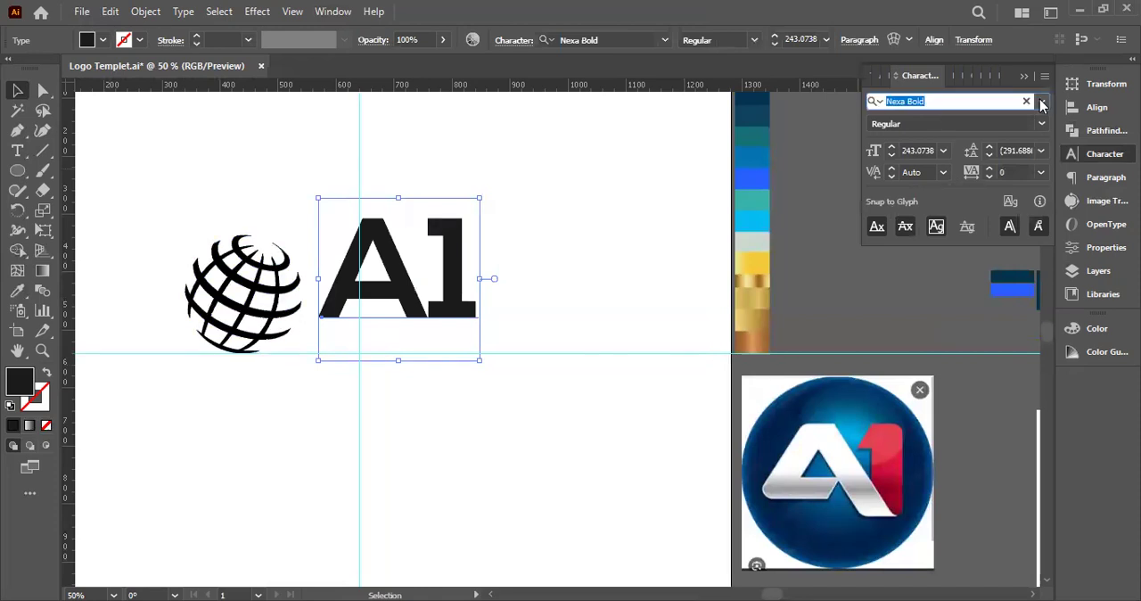
click(932, 100)
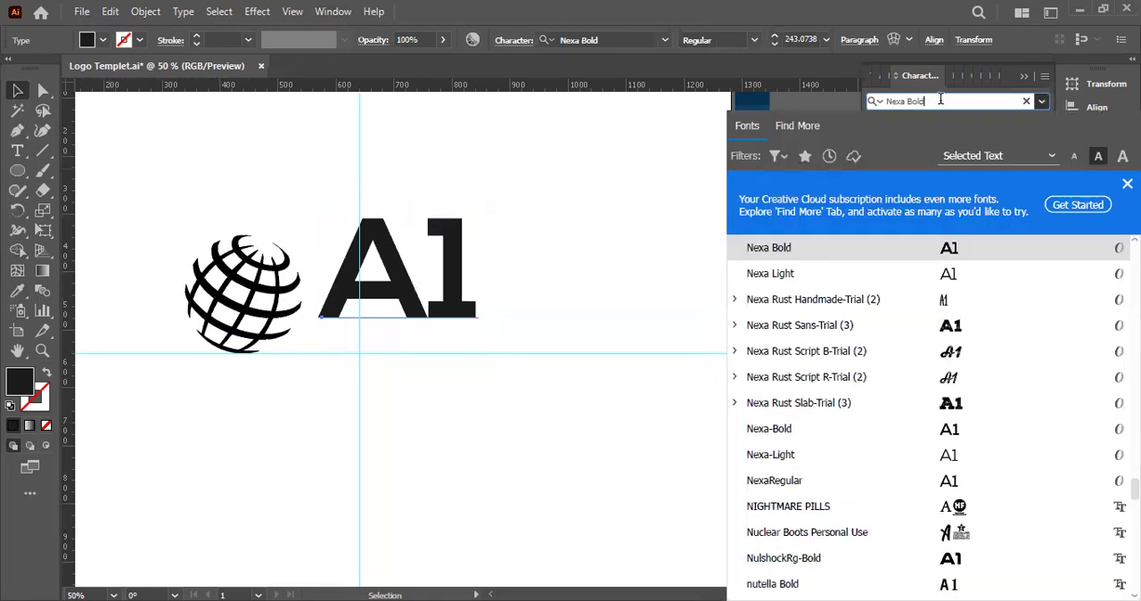
click(941, 100)
text(a)
text(th)
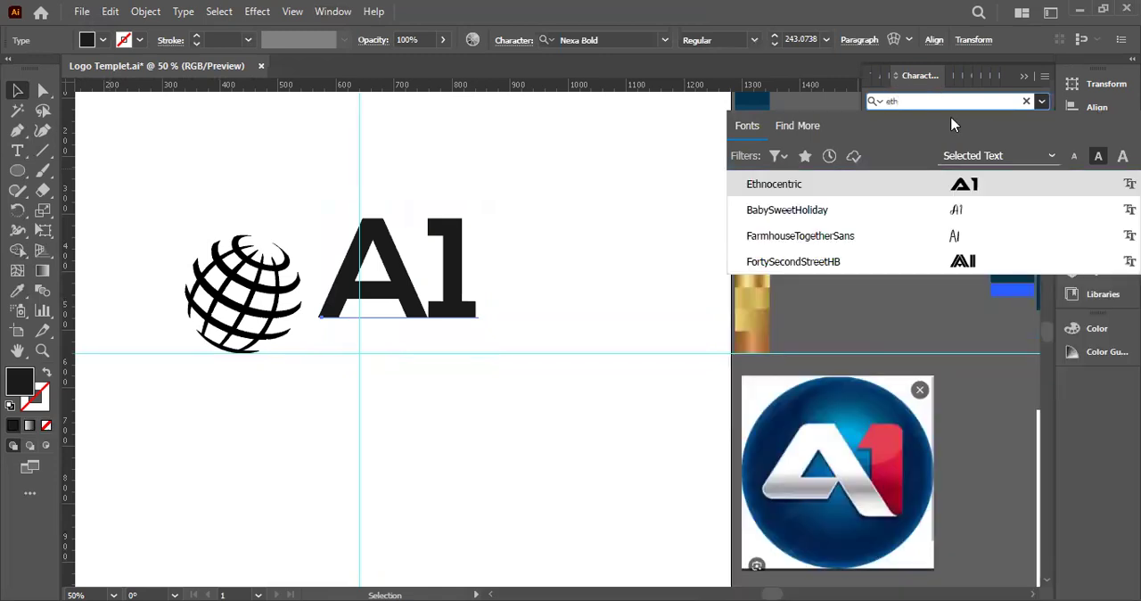
click(893, 186)
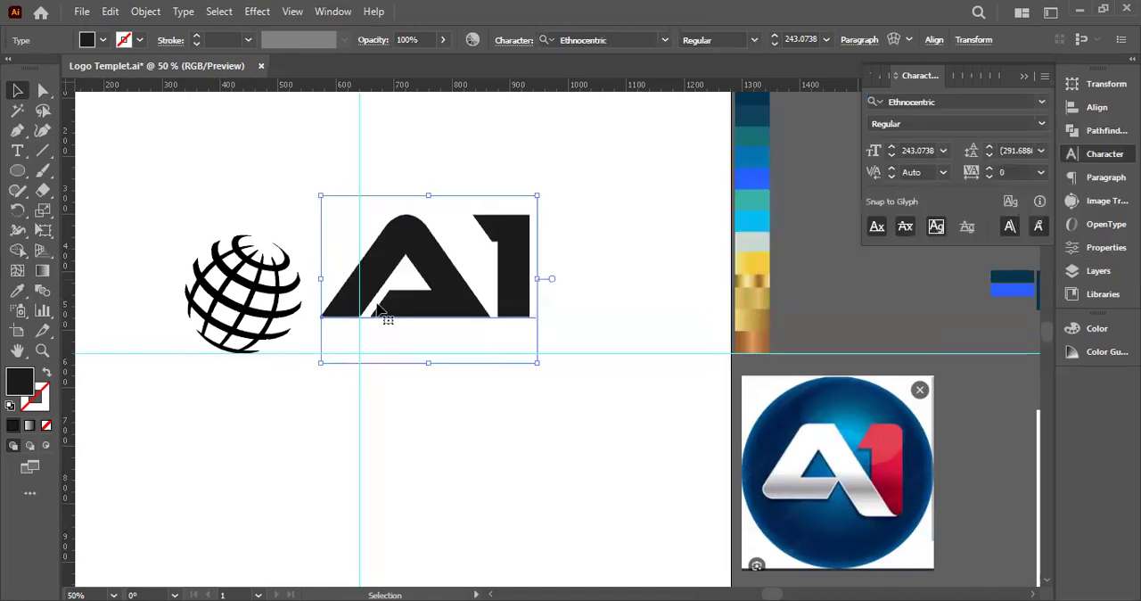
Convert the large A1 text to outlines and ungroup the two characters
right_click(490, 316)
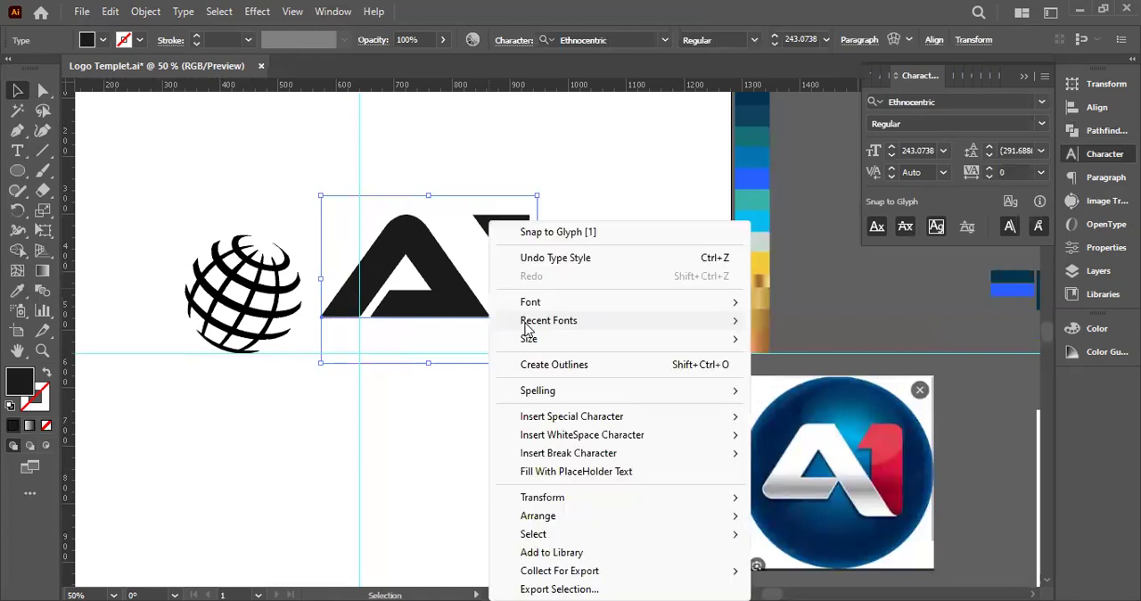
click(561, 375)
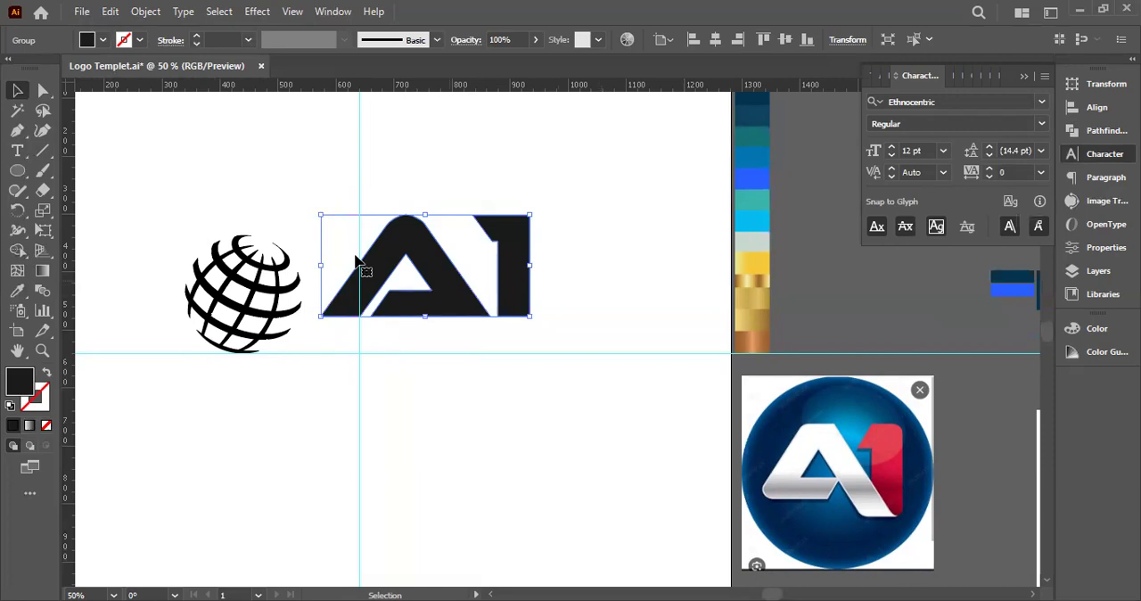
right_click(496, 426)
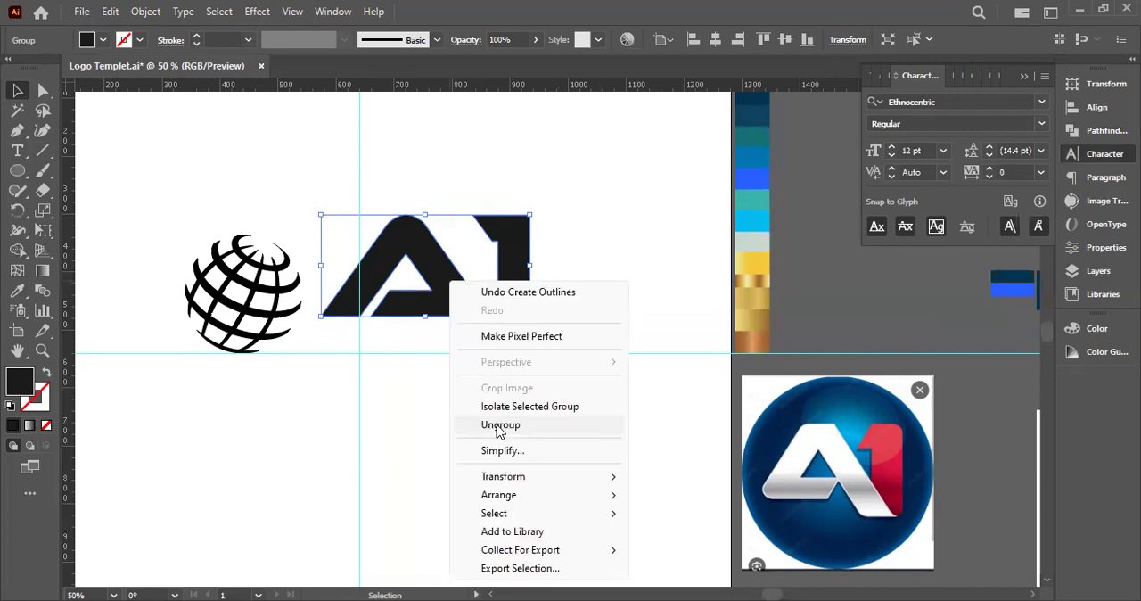
click(497, 427)
Reflect the outlined letter A across the vertical axis
click(364, 308)
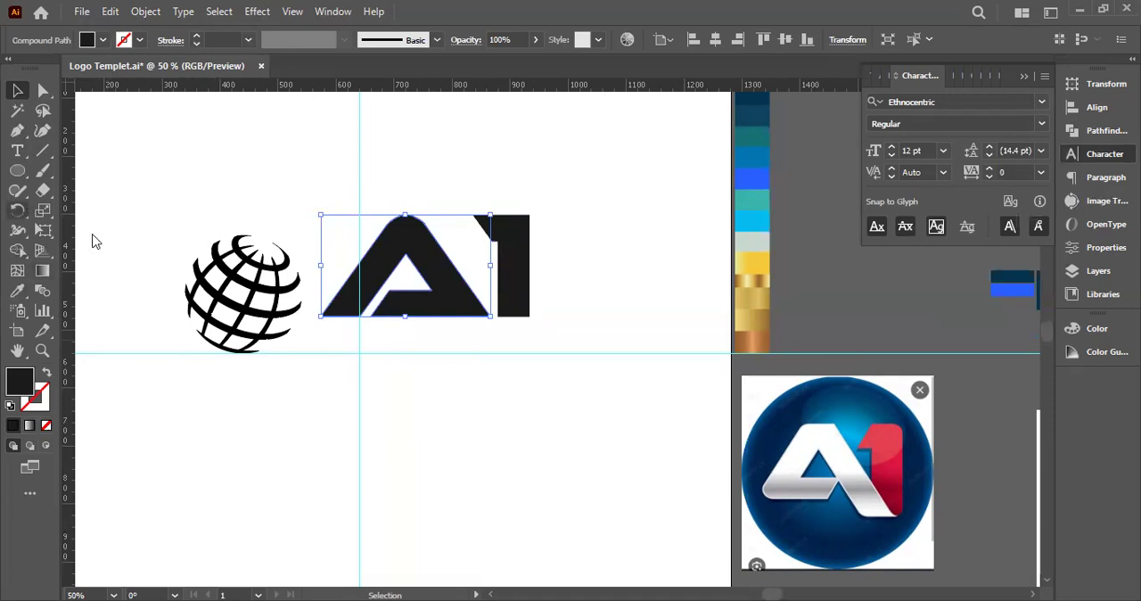
key(o)
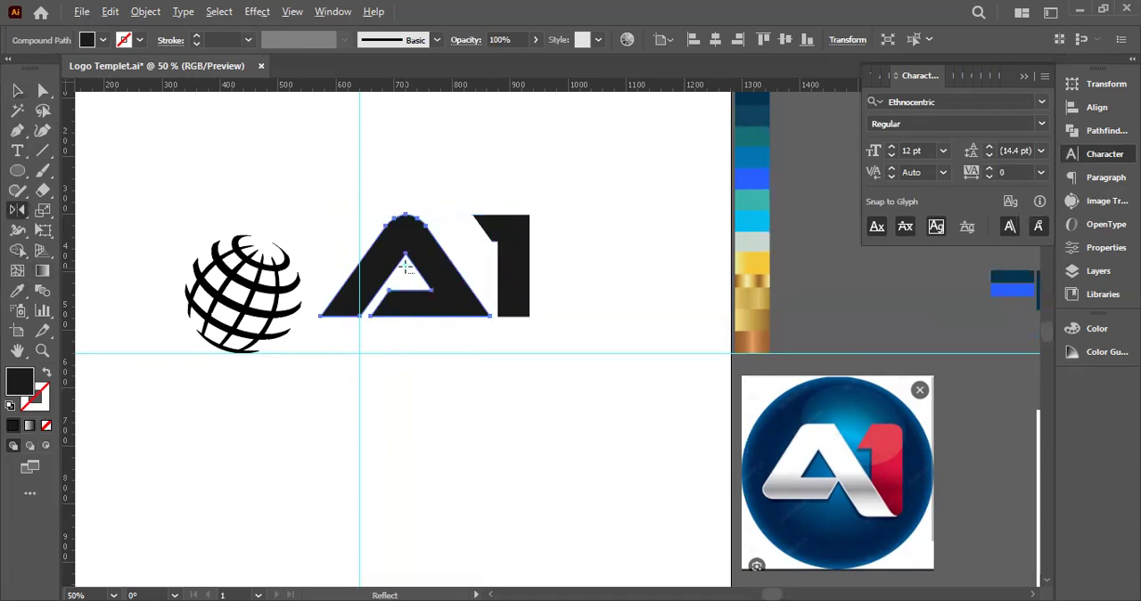
key(Return)
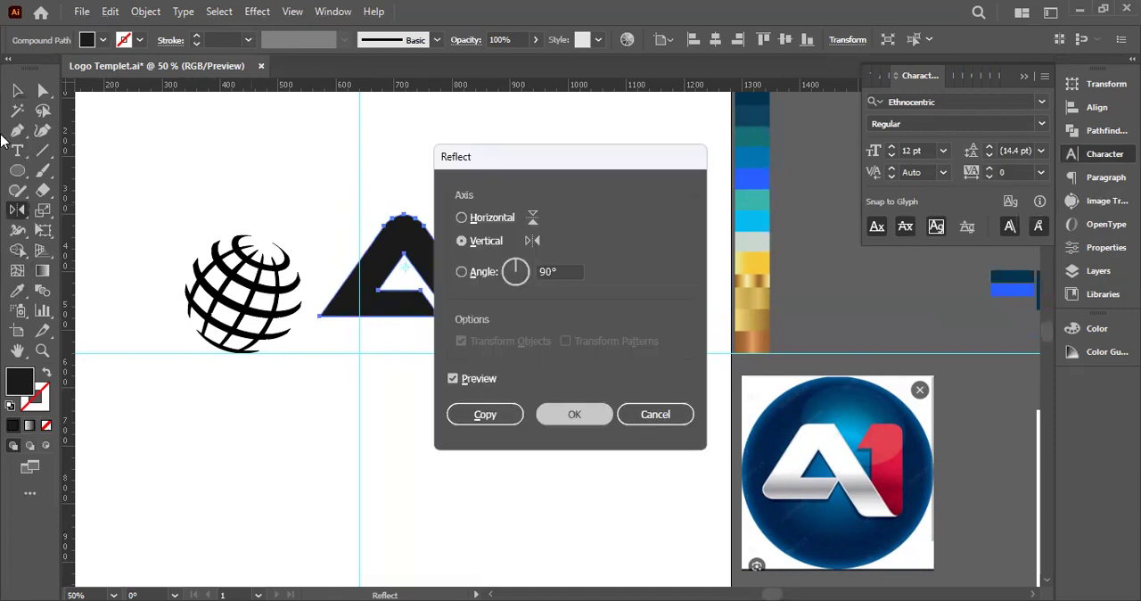
key(Return)
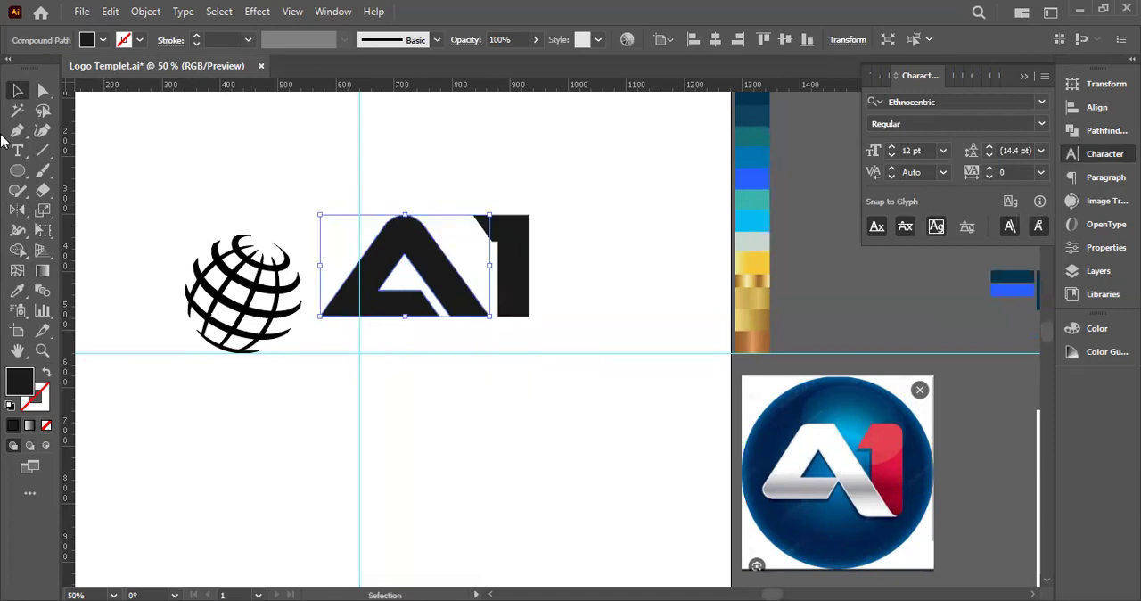
Try to extend the A's right leg by drawing a filled Pen shape down from its outer edge
key(ctrl+equal)
key(space)
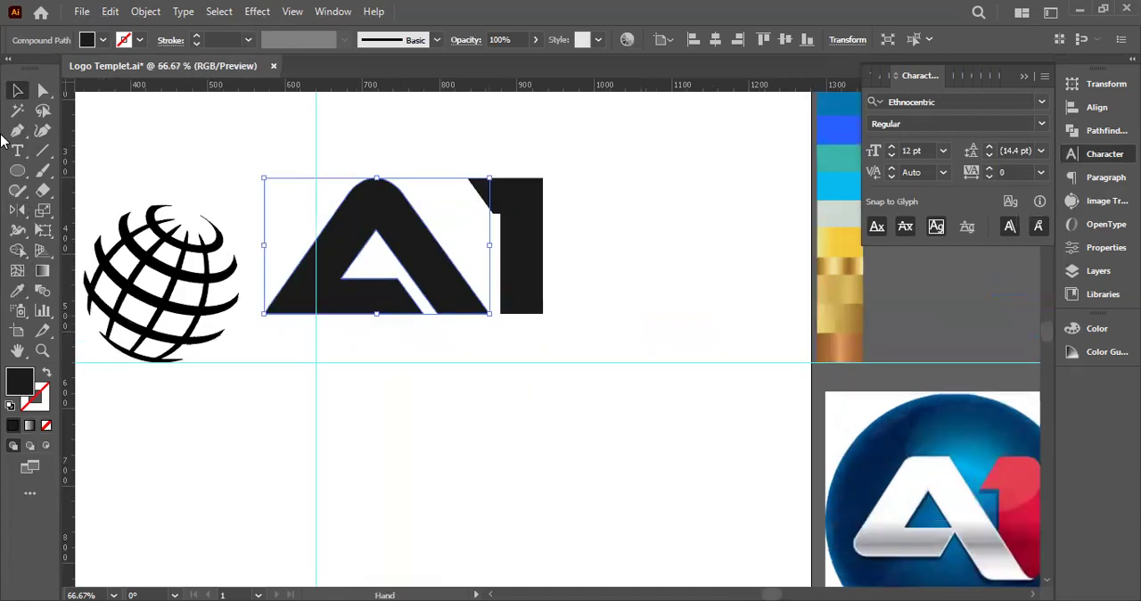
drag(377, 274, 307, 230)
click(376, 275)
key(space)
drag(377, 275, 344, 275)
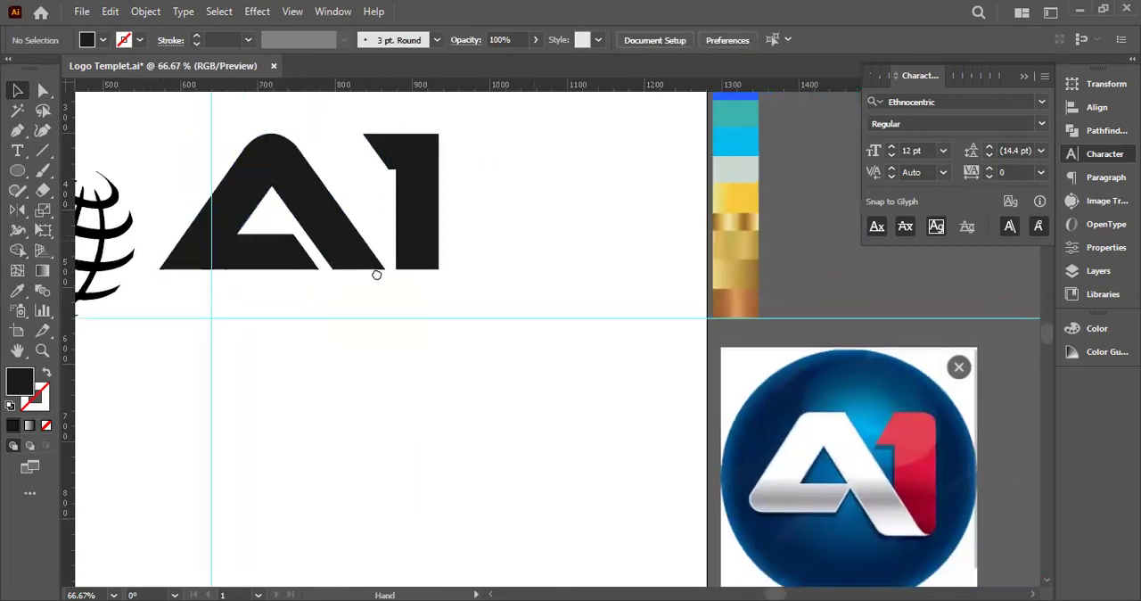
click(340, 265)
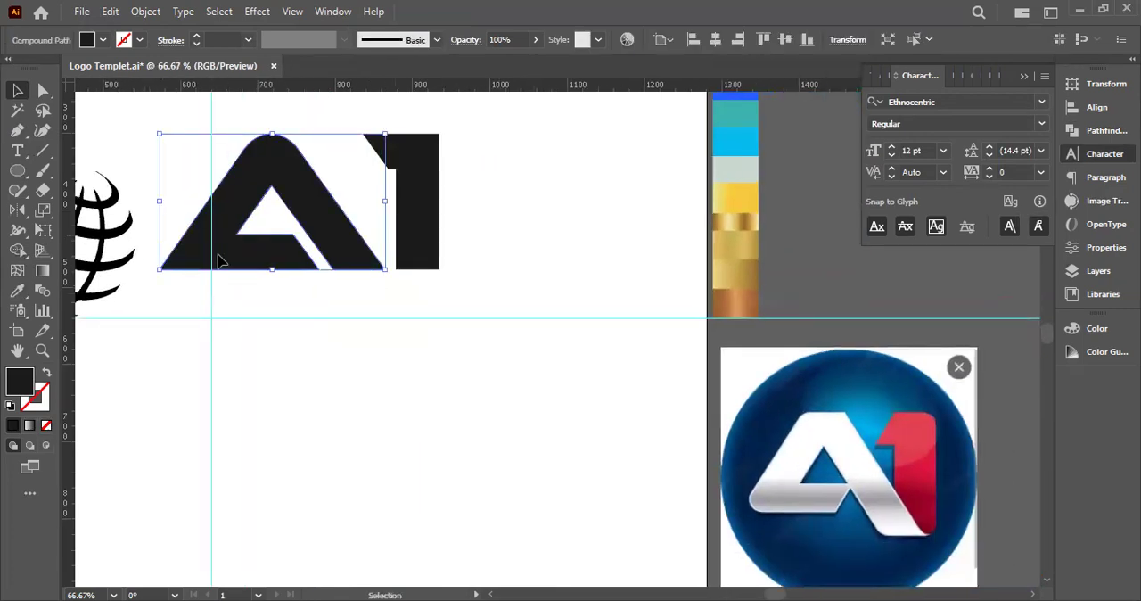
key(a)
click(354, 283)
scroll(354, 282, up, 2)
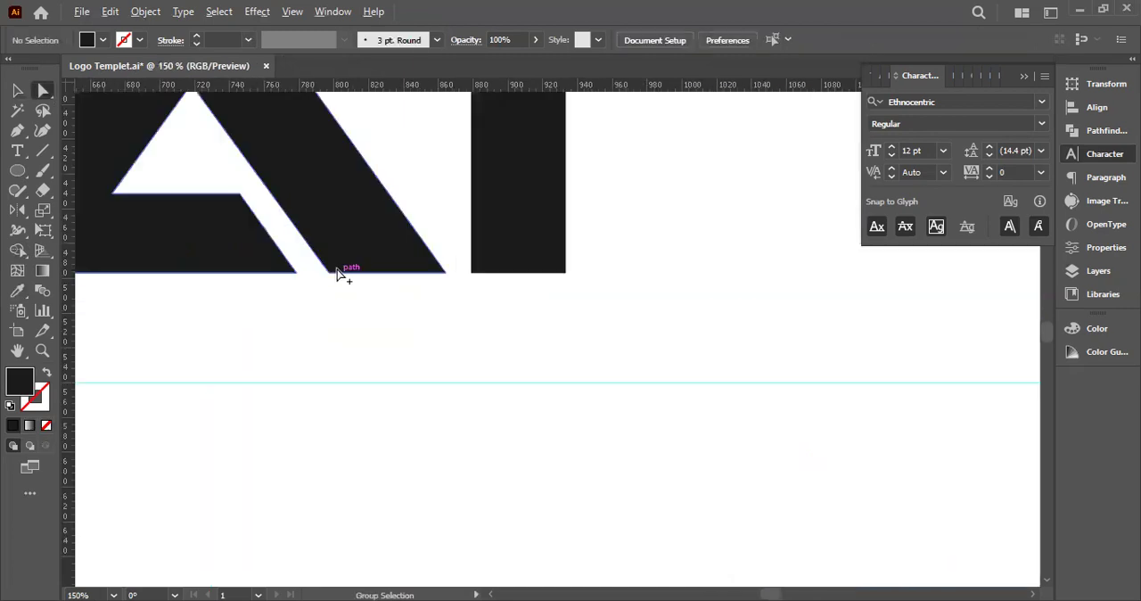
key(p)
click(379, 248)
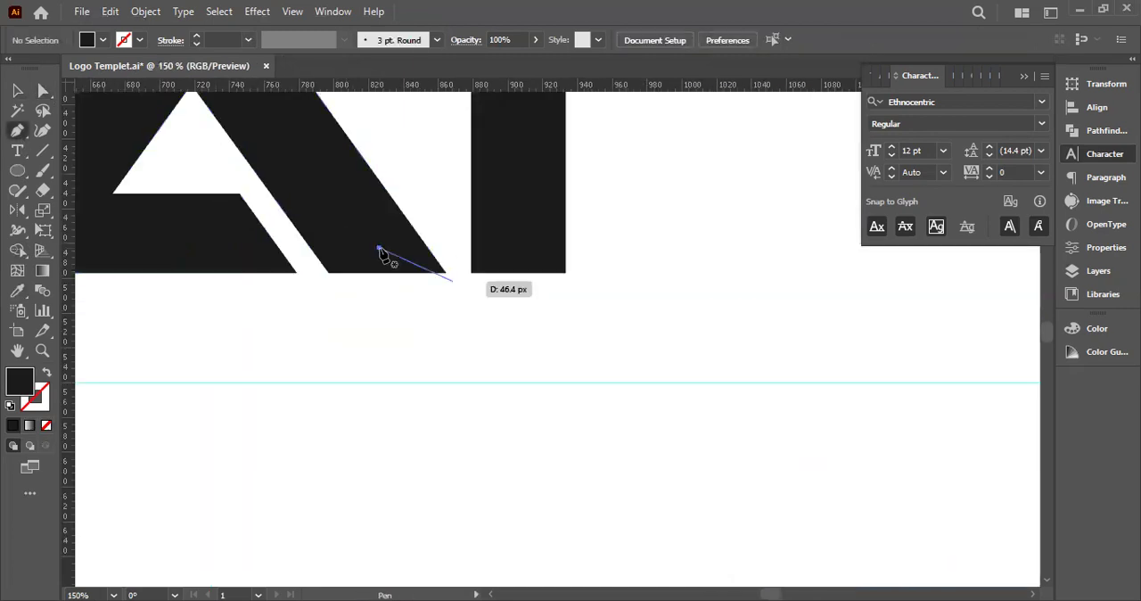
scroll(377, 204, down, 2)
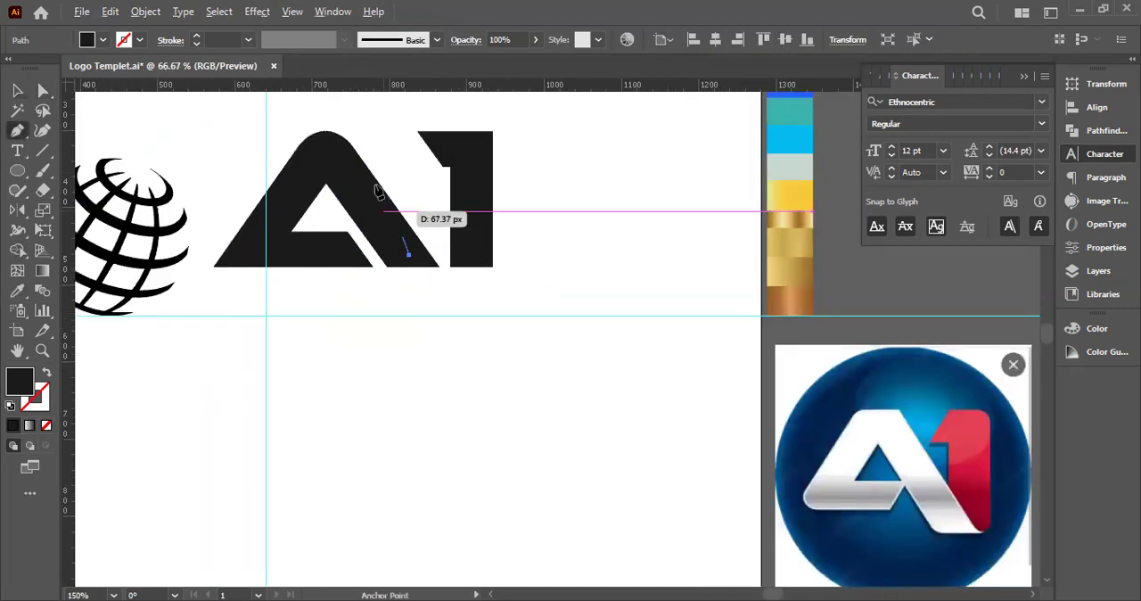
click(375, 185)
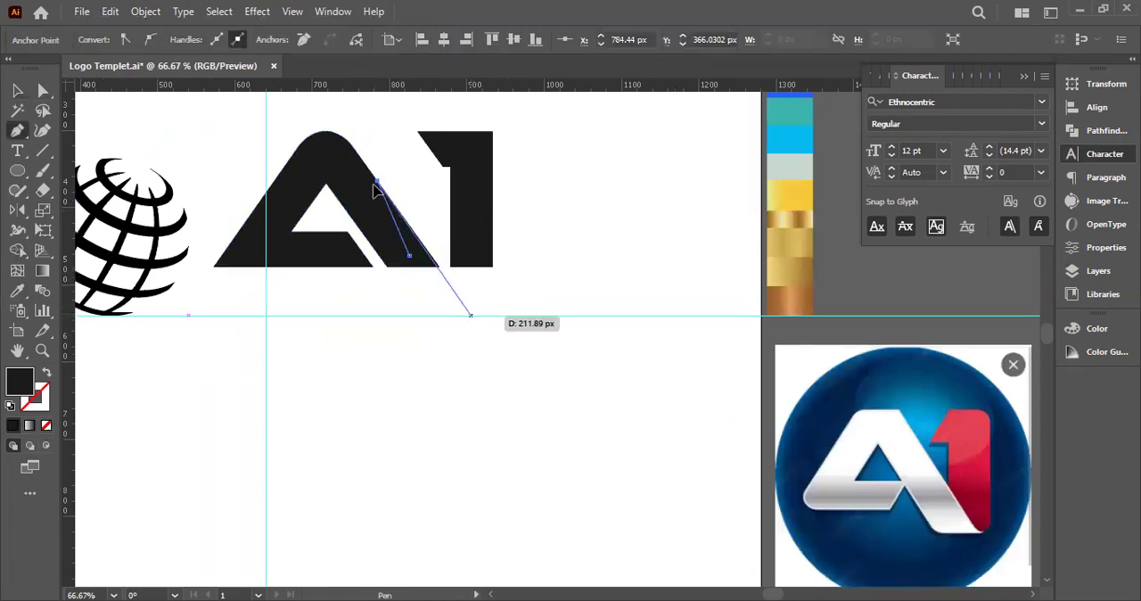
click(481, 326)
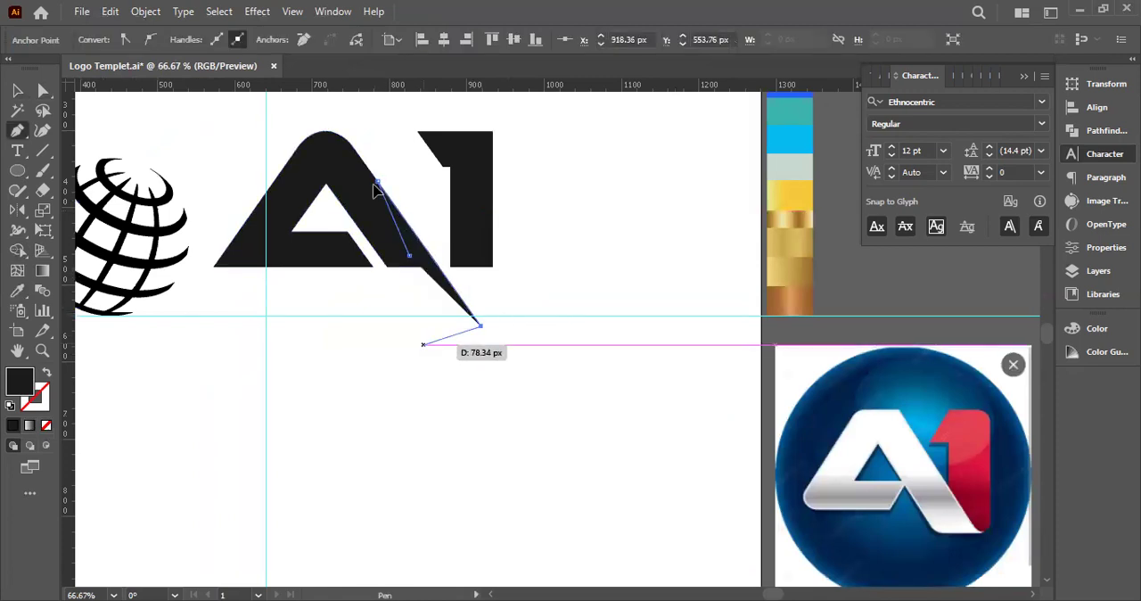
click(429, 316)
click(409, 256)
Draw a second filled Pen shape along the inner edge of the A's right leg, reaching below the baseline
click(343, 207)
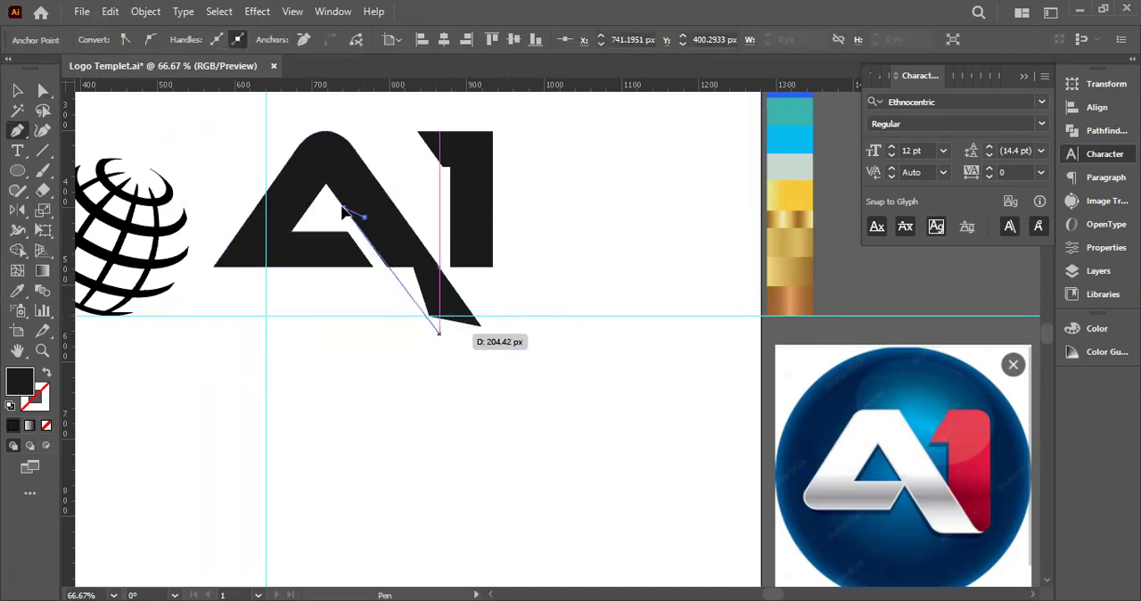
click(429, 326)
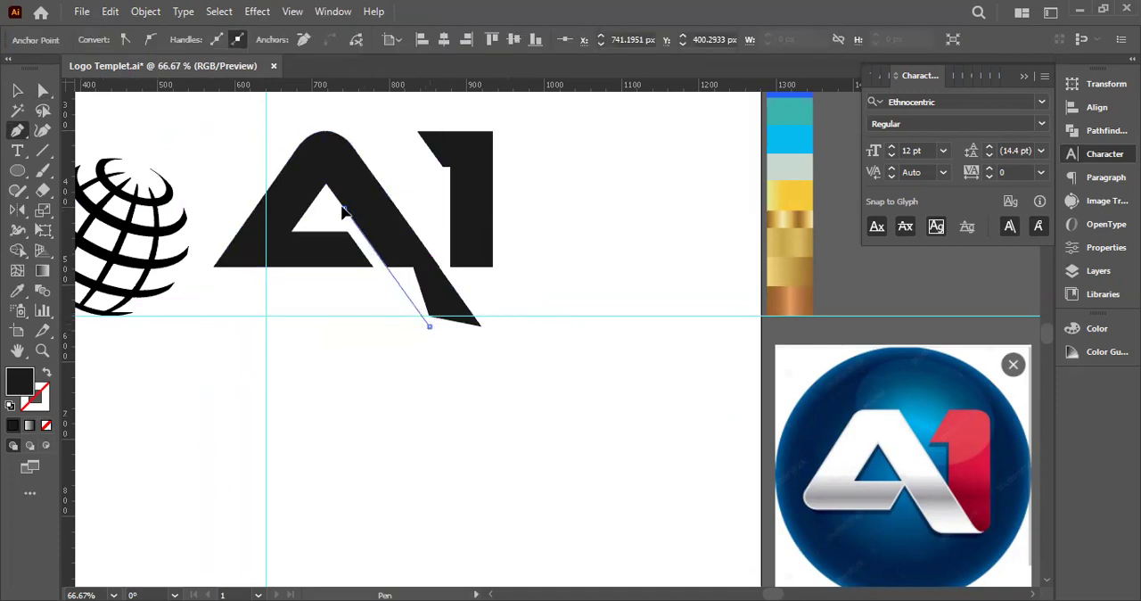
click(455, 312)
click(363, 217)
click(18, 91)
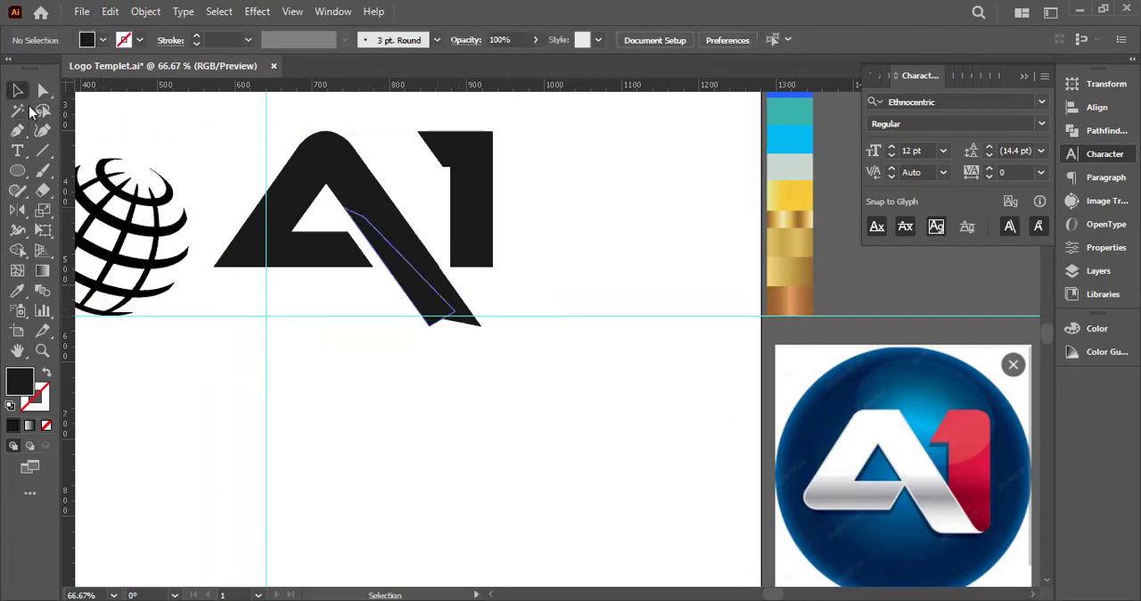
Delete both Pen shapes drawn over the A's right leg
click(406, 277)
click(433, 274)
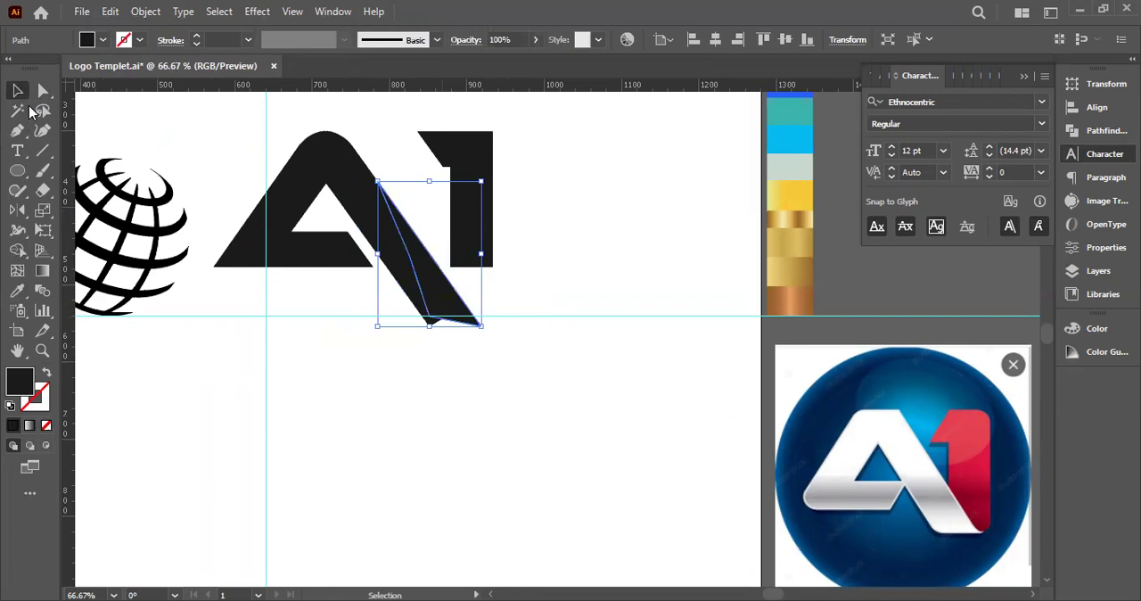
key(Delete)
click(432, 292)
key(Delete)
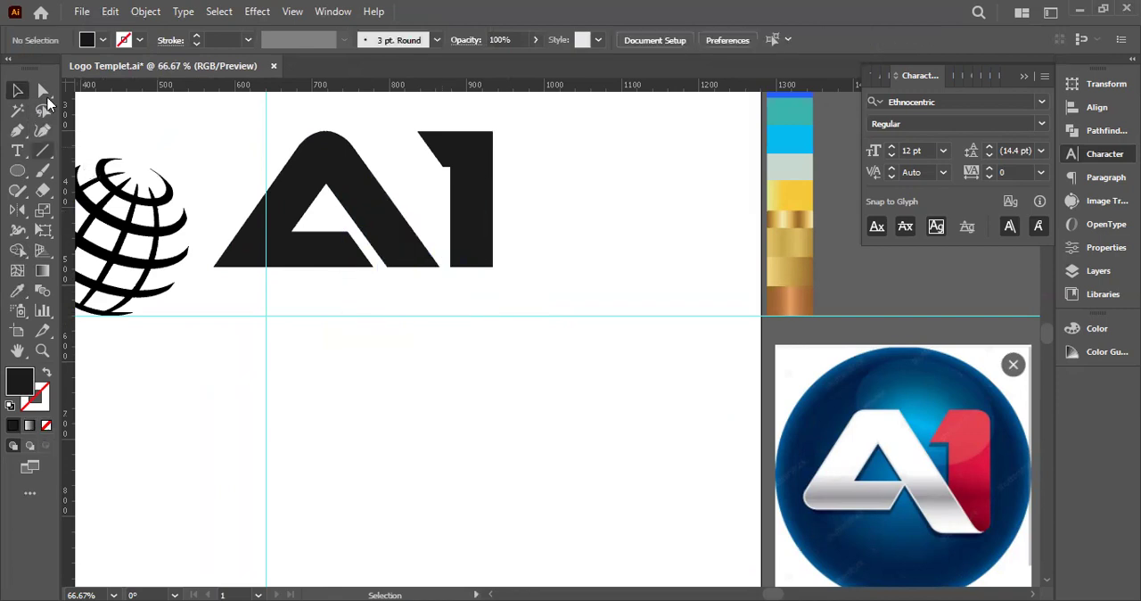
Extend the A's right leg diagonally along its slope until its flat end lies just below the lower horizontal guide
click(45, 92)
scroll(451, 269, up, 2)
drag(433, 272, 284, 234)
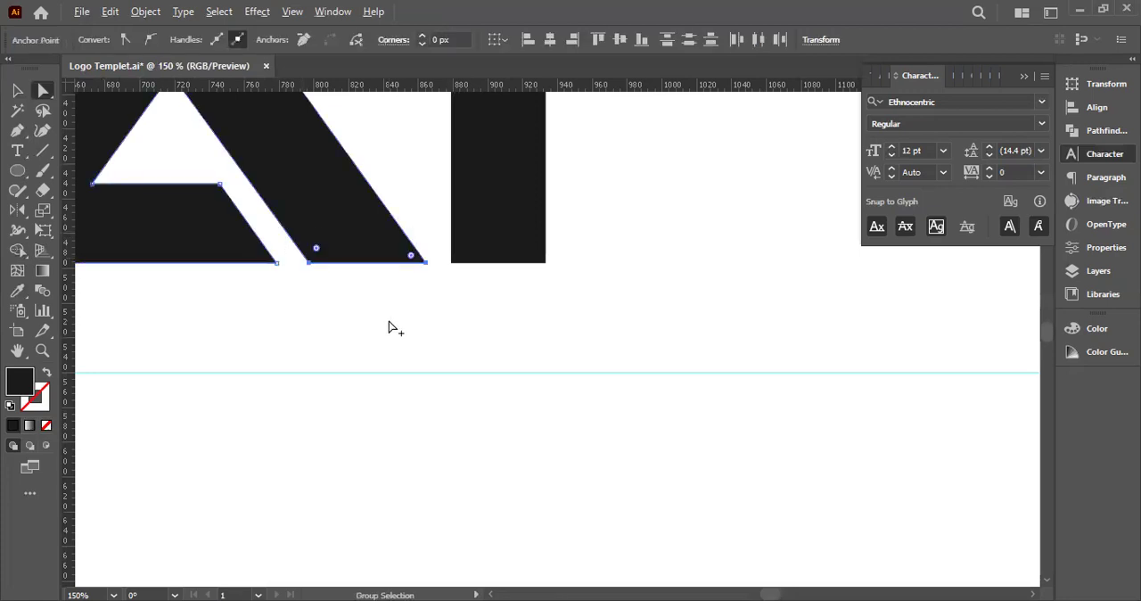
scroll(390, 328, down, 1)
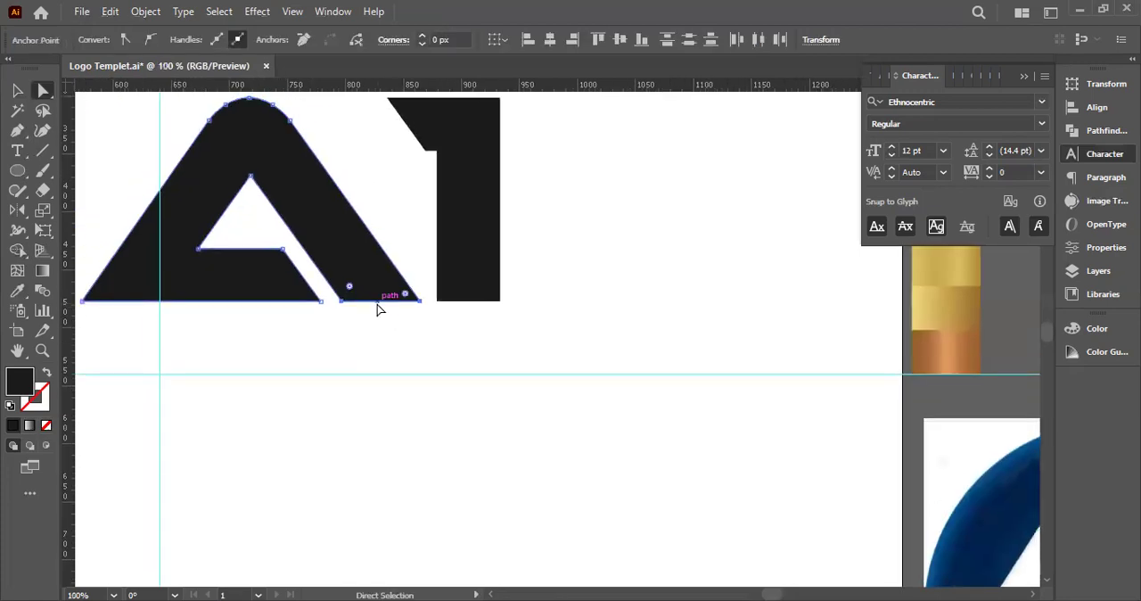
drag(339, 281, 407, 366)
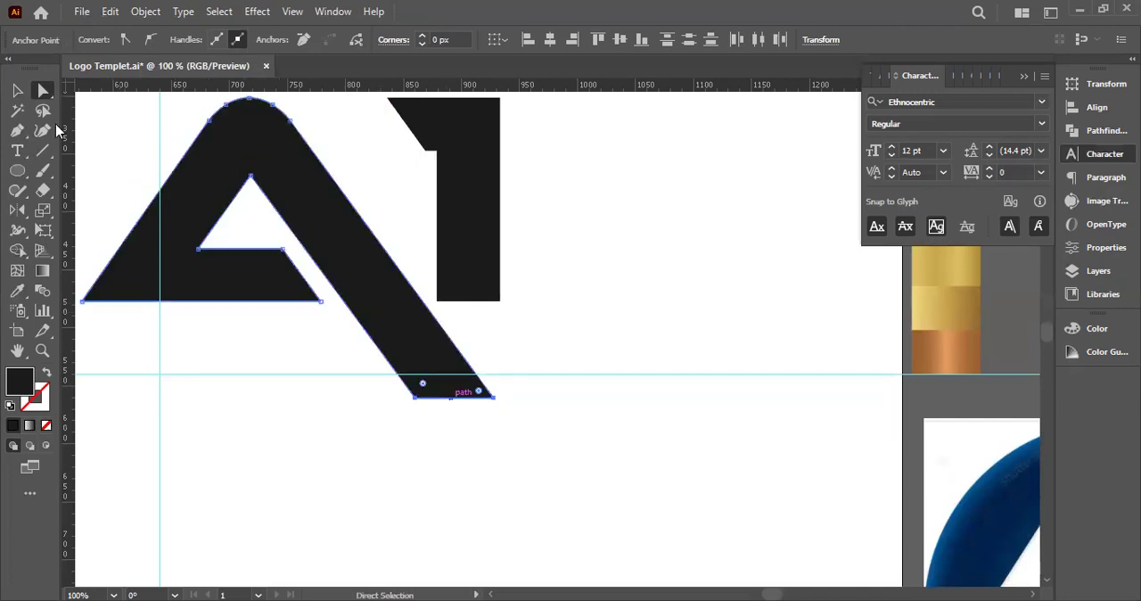
Move the 1 left and down over the A's extended leg, comparing the placement with the reference logo
click(18, 90)
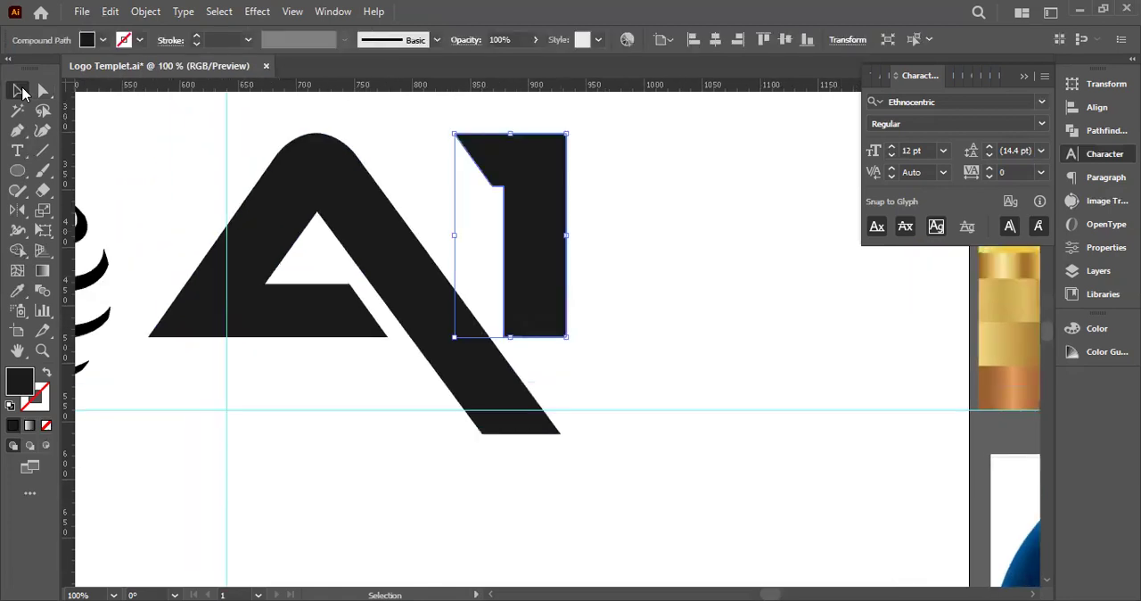
drag(552, 222, 495, 266)
key(space)
drag(707, 302, 373, 164)
key(space)
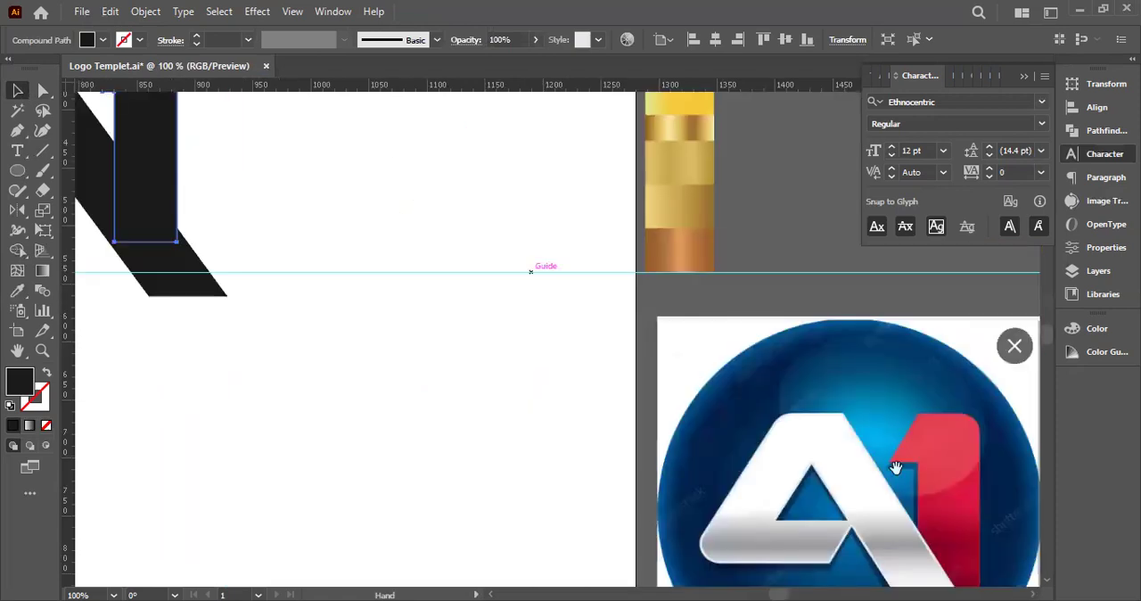
drag(244, 231, 345, 331)
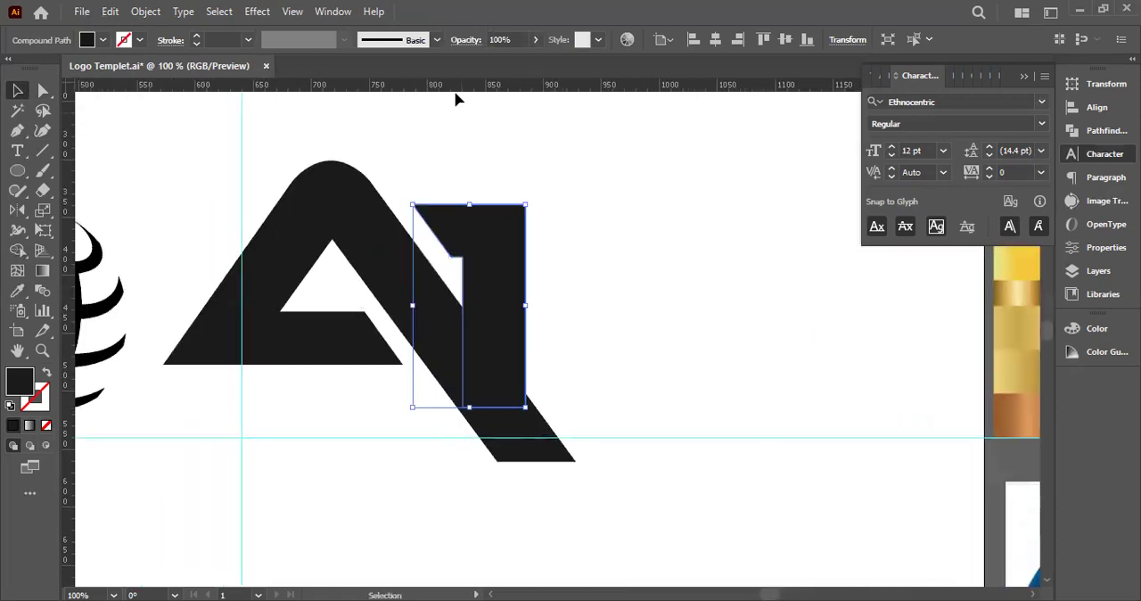
Add a horizontal guide at the A's top, align the 1's top edge to it and shift the 1 left over the leg
drag(328, 165, 329, 162)
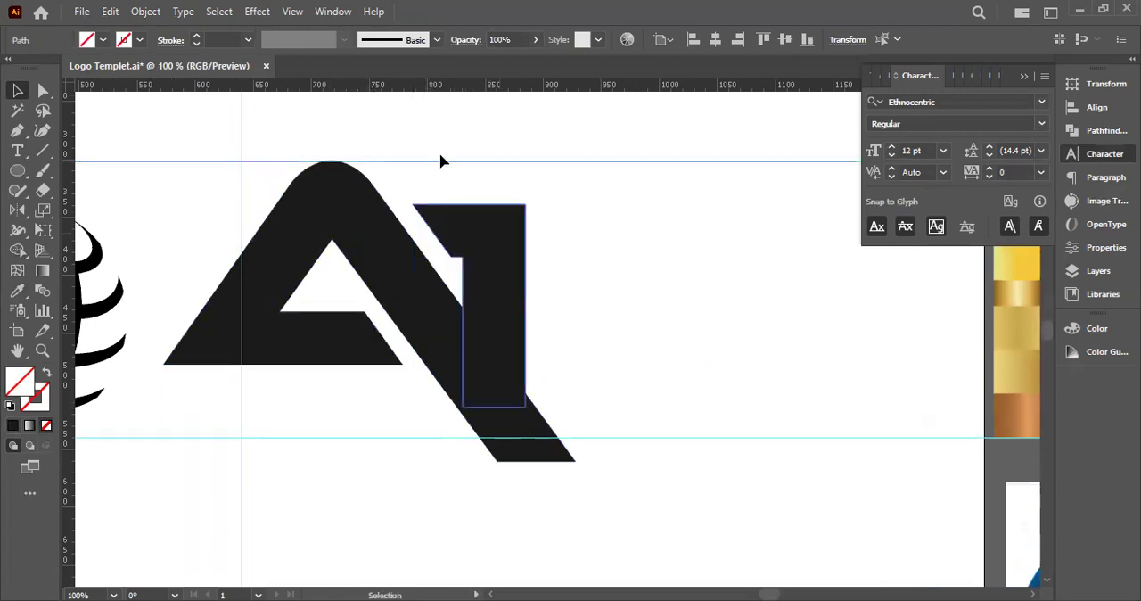
drag(410, 246, 412, 242)
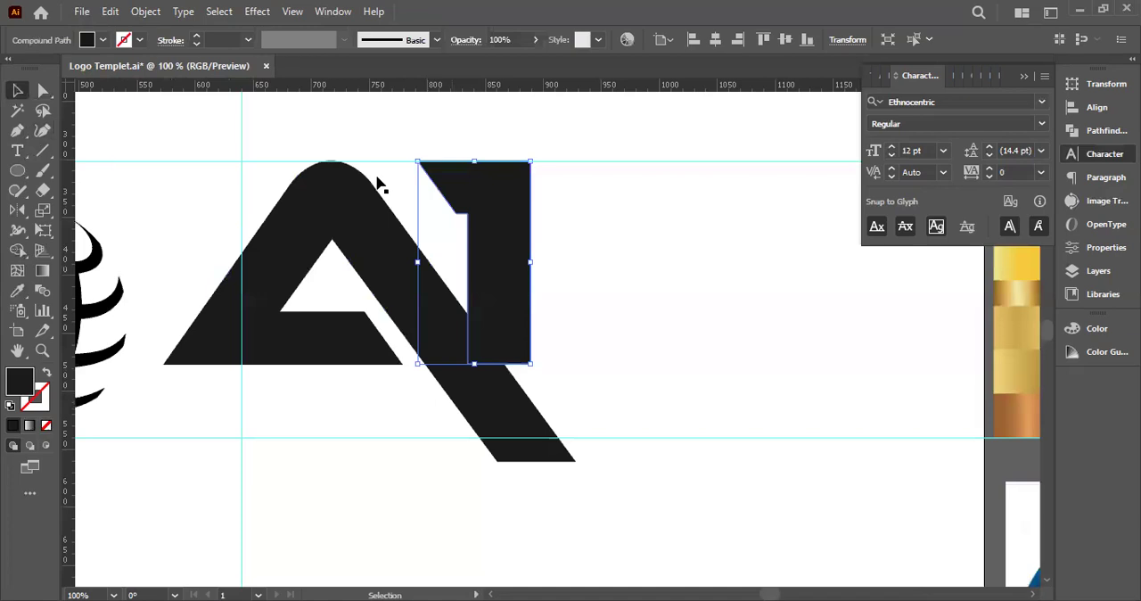
key(shift+Left)
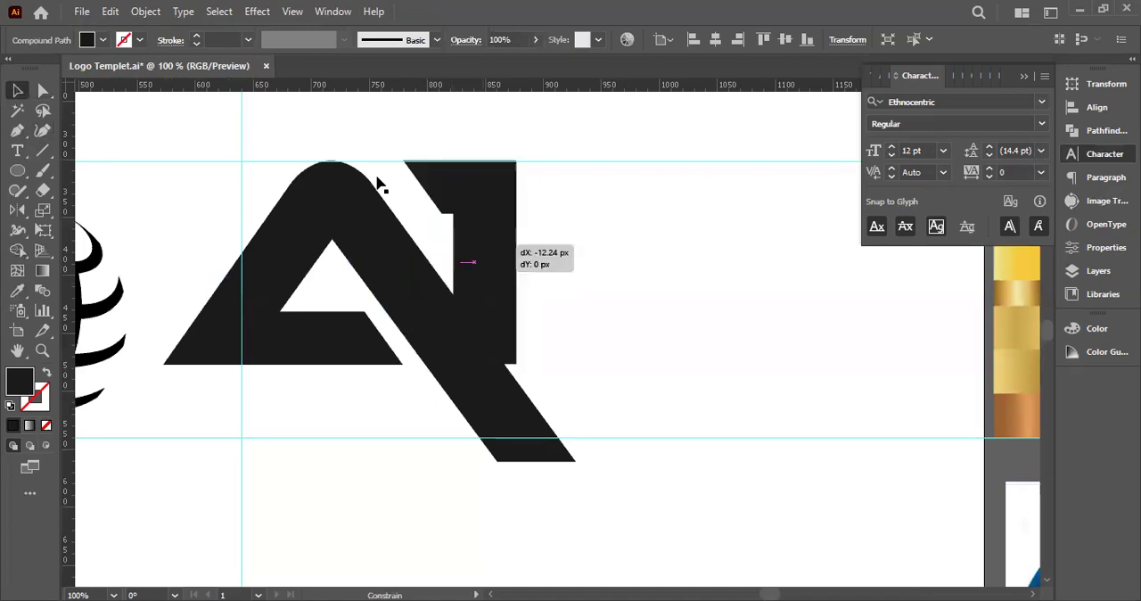
shift+click(501, 214)
drag(501, 214, 489, 214)
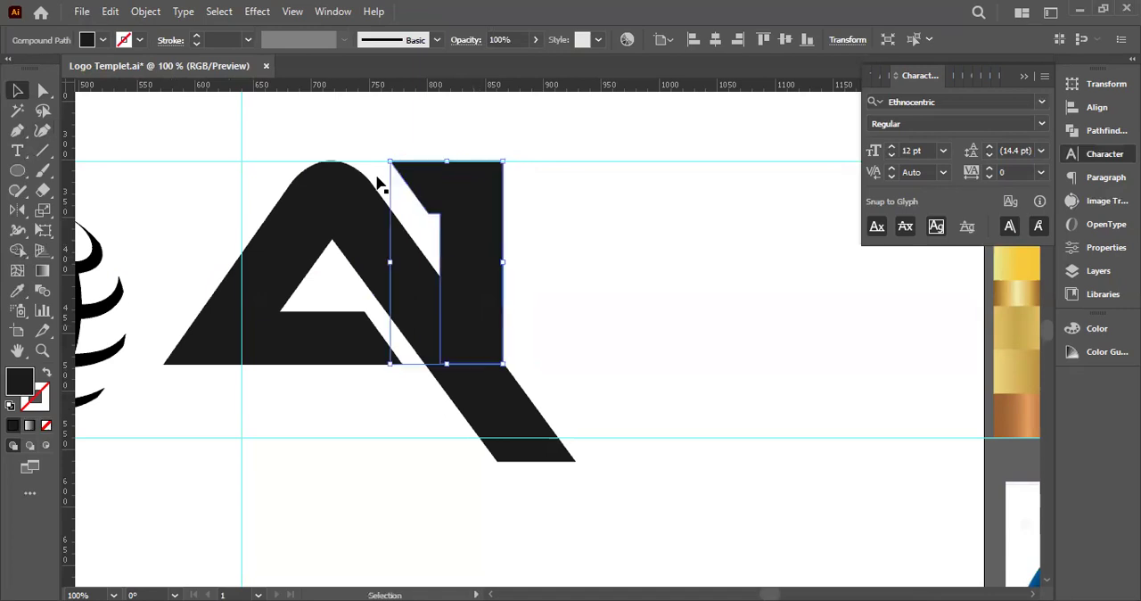
click(571, 223)
Nudge the 1 slightly further left against the A's extended leg
click(465, 211)
click(42, 91)
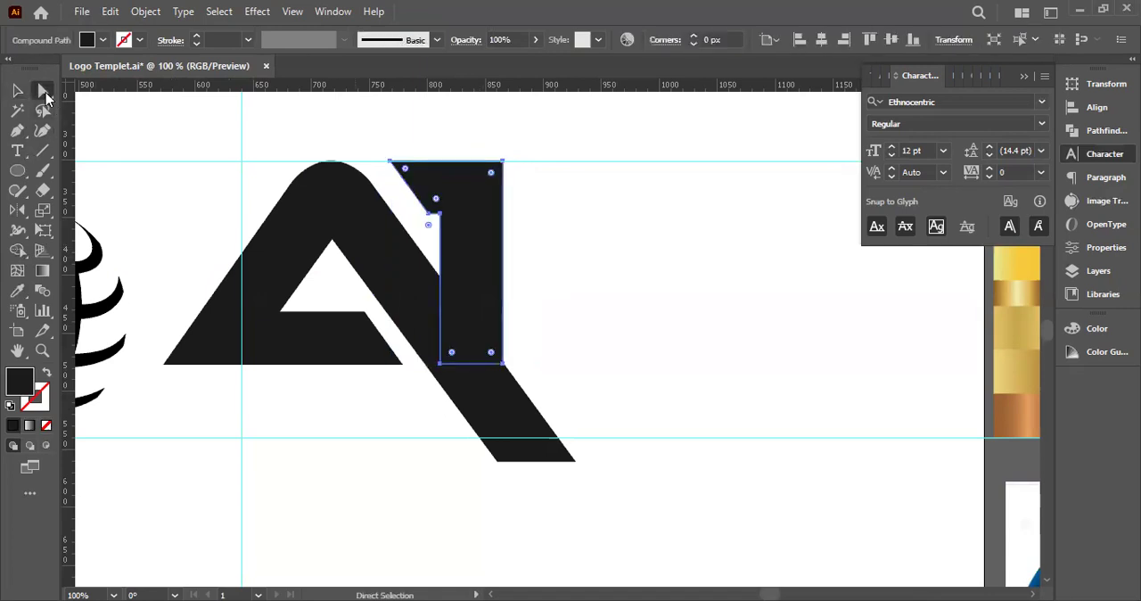
click(570, 222)
scroll(542, 361, up, 2)
scroll(542, 360, down, 3)
mouse_move(542, 360)
mouse_down()
mouse_move(501, 361)
mouse_move(391, 225)
mouse_move(433, 245)
mouse_up()
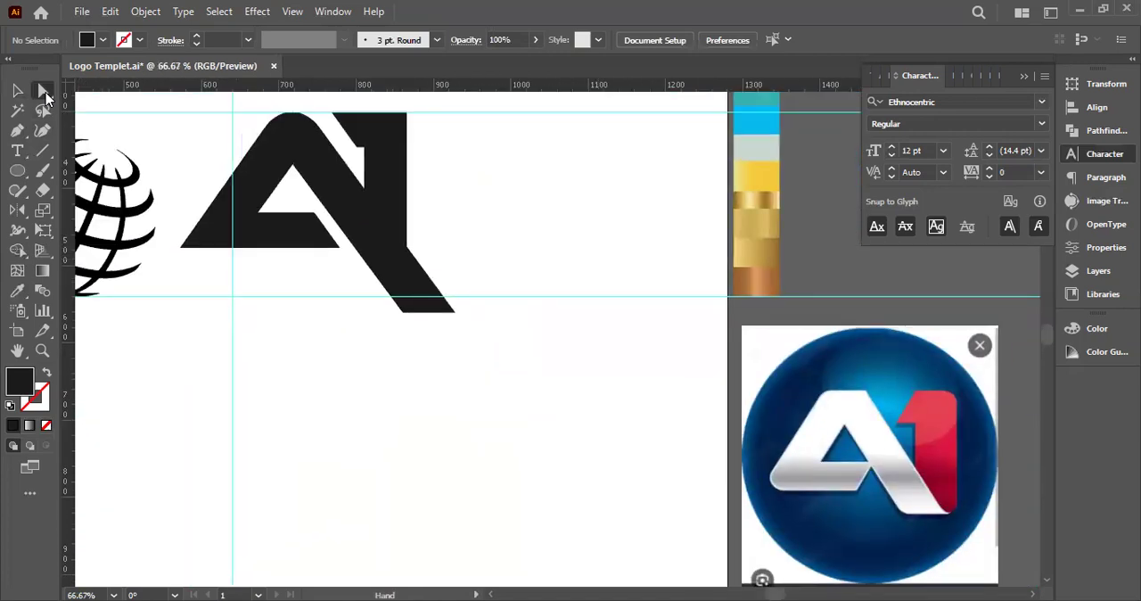
click(405, 225)
click(395, 194)
scroll(395, 194, up, 2)
mouse_move(395, 194)
mouse_down()
mouse_move(372, 193)
mouse_move(385, 194)
mouse_up()
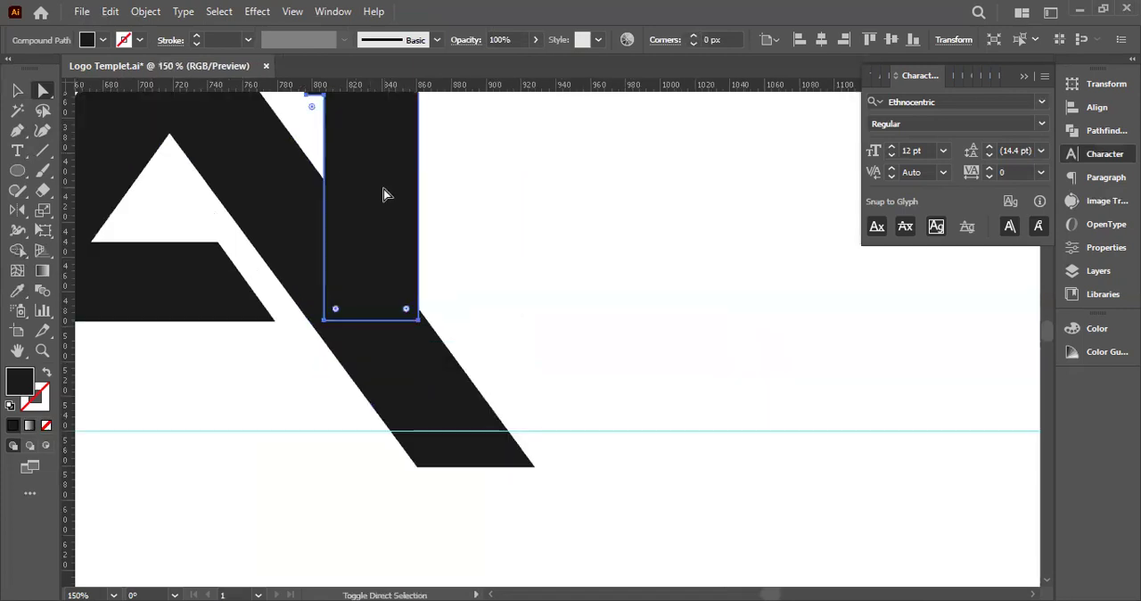
Add a horizontal guide at the 1's bottom edge and move the 1 right until its lower-right corner meets the leg's outer edge
drag(496, 87, 357, 326)
scroll(503, 282, down, 1)
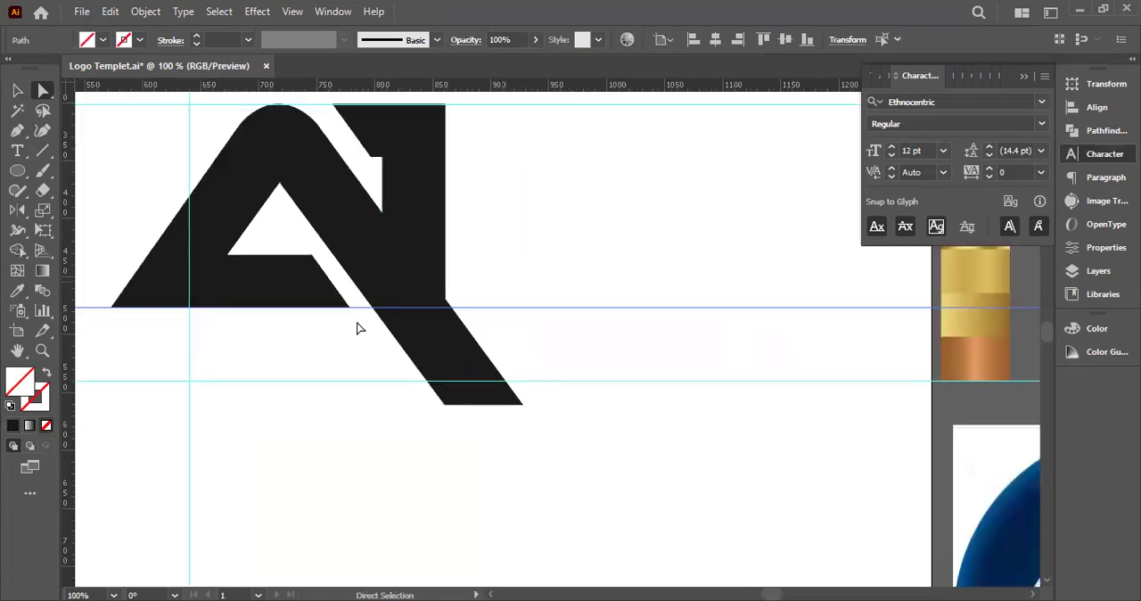
click(433, 263)
scroll(433, 264, up, 2)
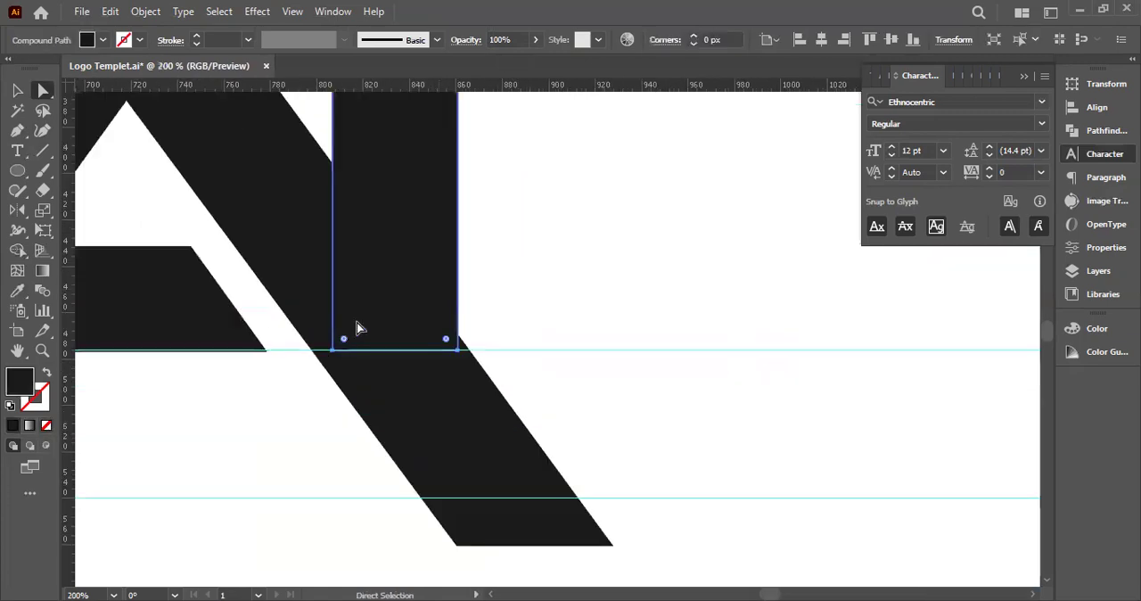
mouse_move(357, 328)
mouse_down()
mouse_move(372, 328)
mouse_move(354, 326)
mouse_up()
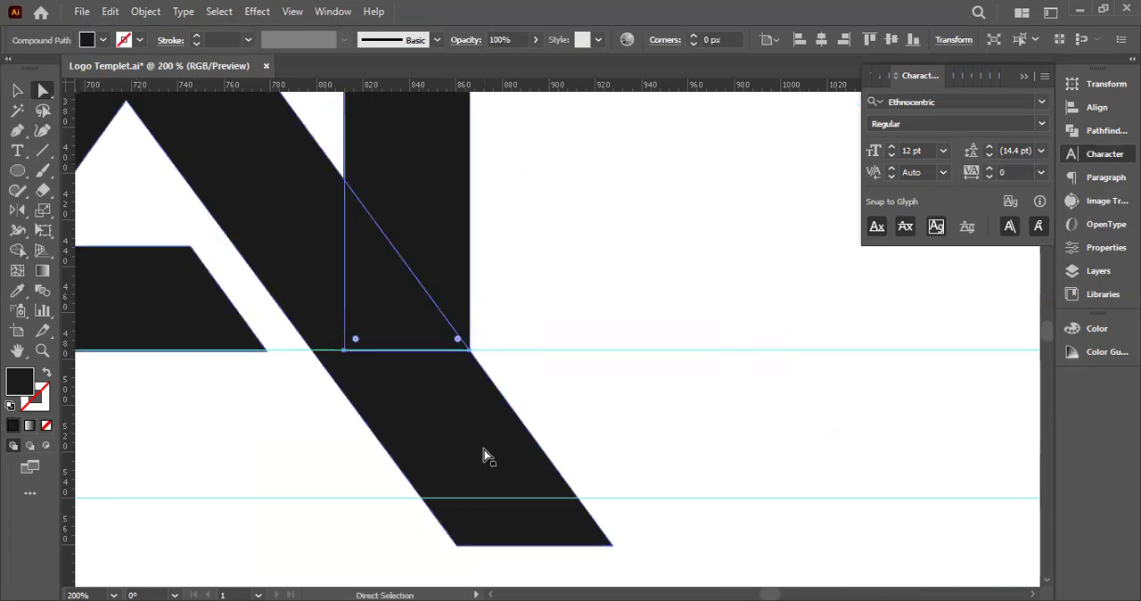
scroll(290, 365, up, 3)
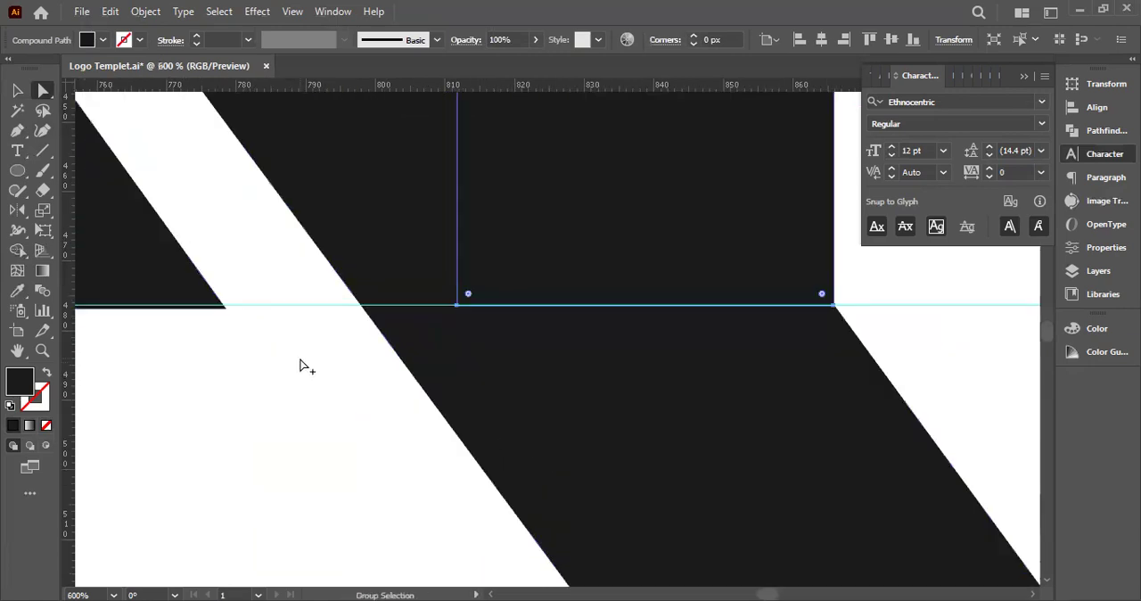
scroll(301, 359, down, 1)
scroll(300, 364, down, 1)
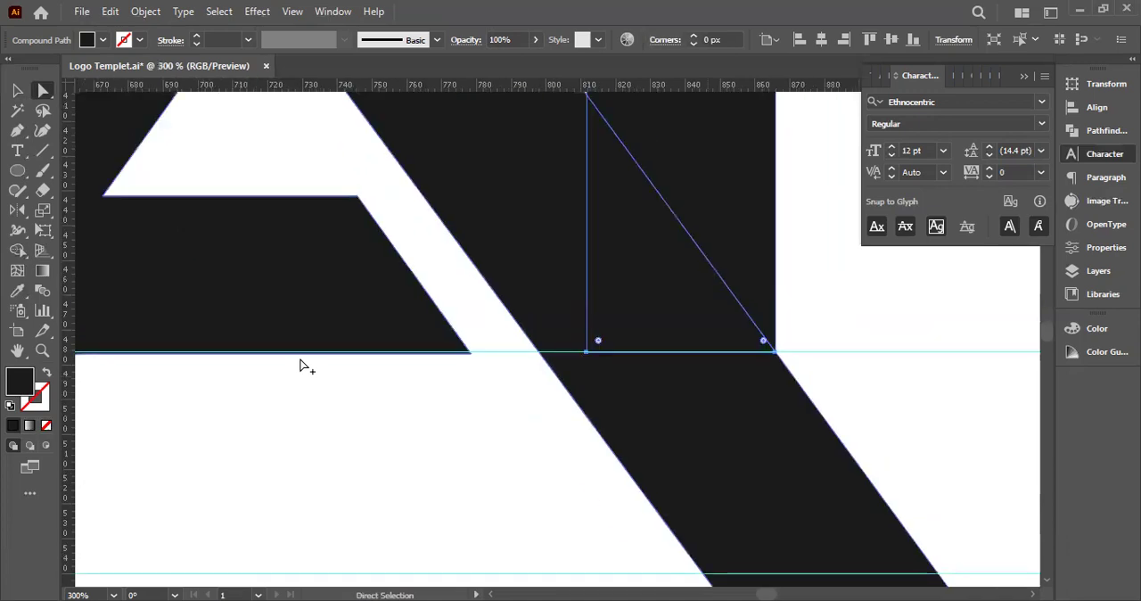
scroll(301, 364, up, 2)
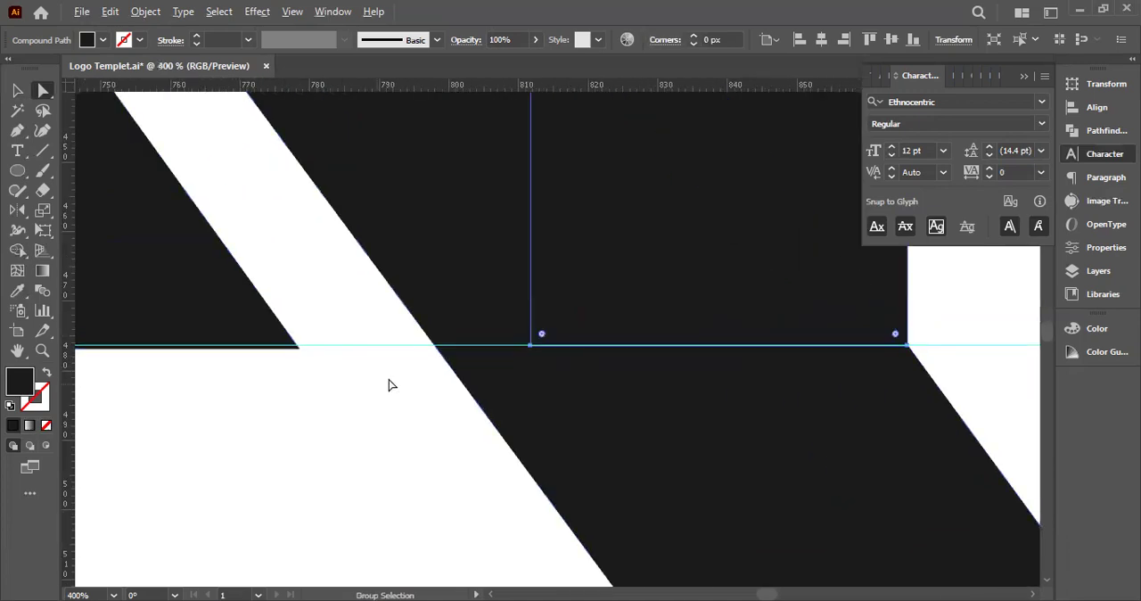
scroll(398, 378, down, 4)
Divide the A and 1 together with the baseline guide using Pathfinder, and delete the leg section below the baseline
drag(590, 406, 328, 341)
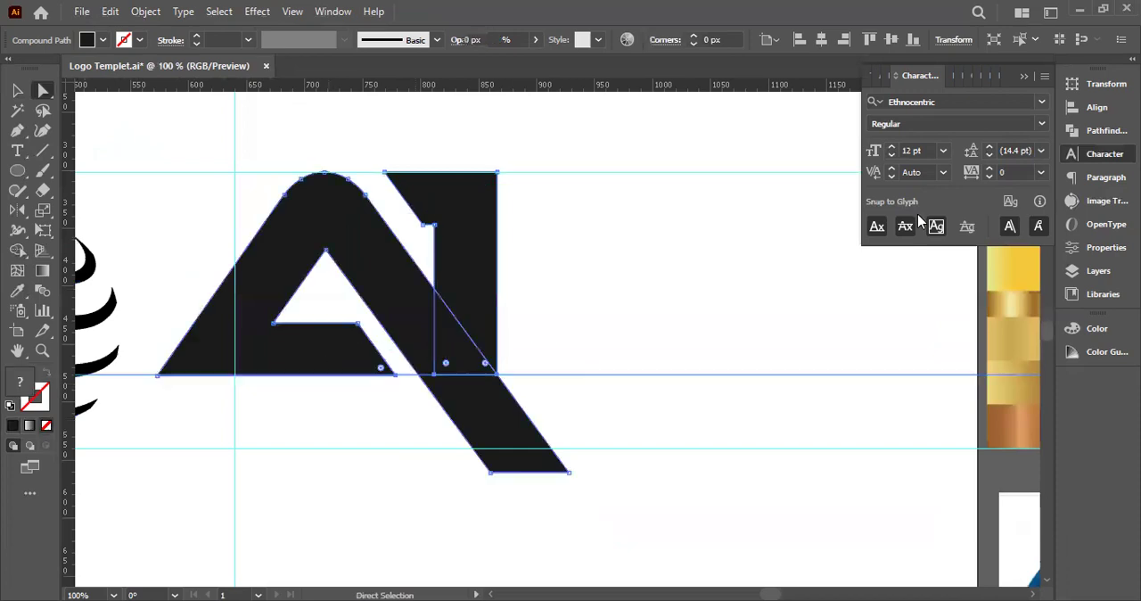
click(879, 165)
click(638, 283)
scroll(394, 376, up, 2)
click(559, 428)
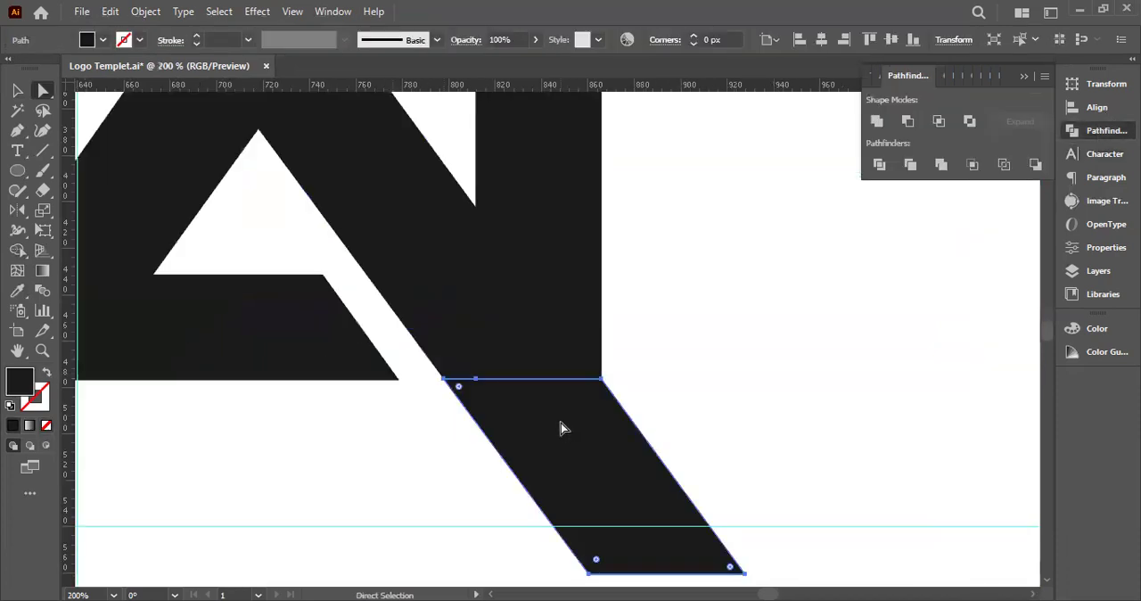
key(Delete)
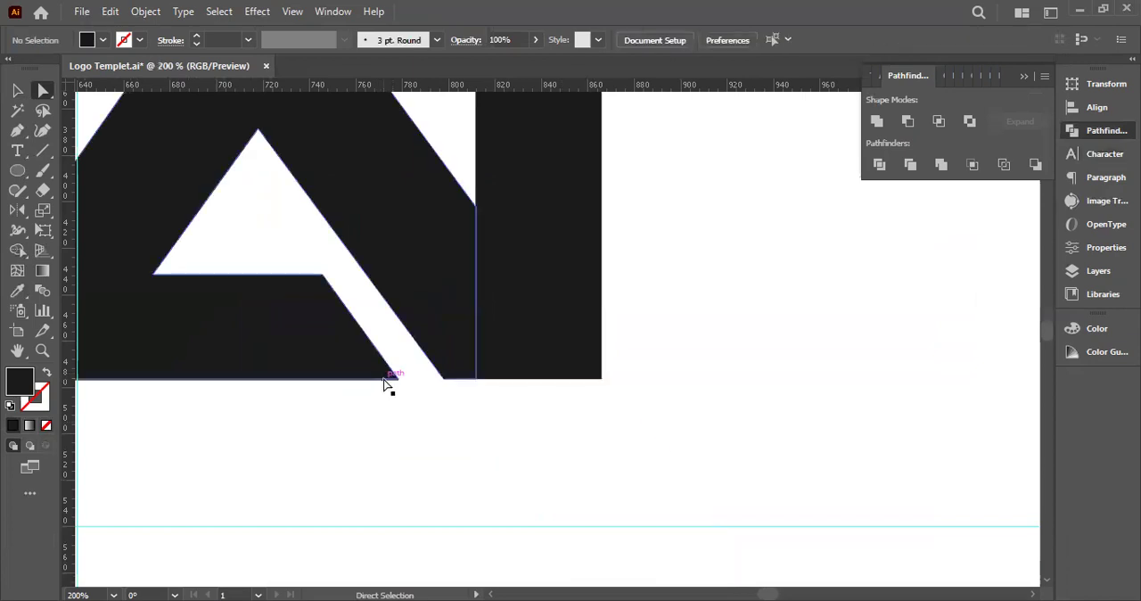
scroll(386, 383, up, 5)
drag(413, 379, 433, 453)
key(ctrl+z)
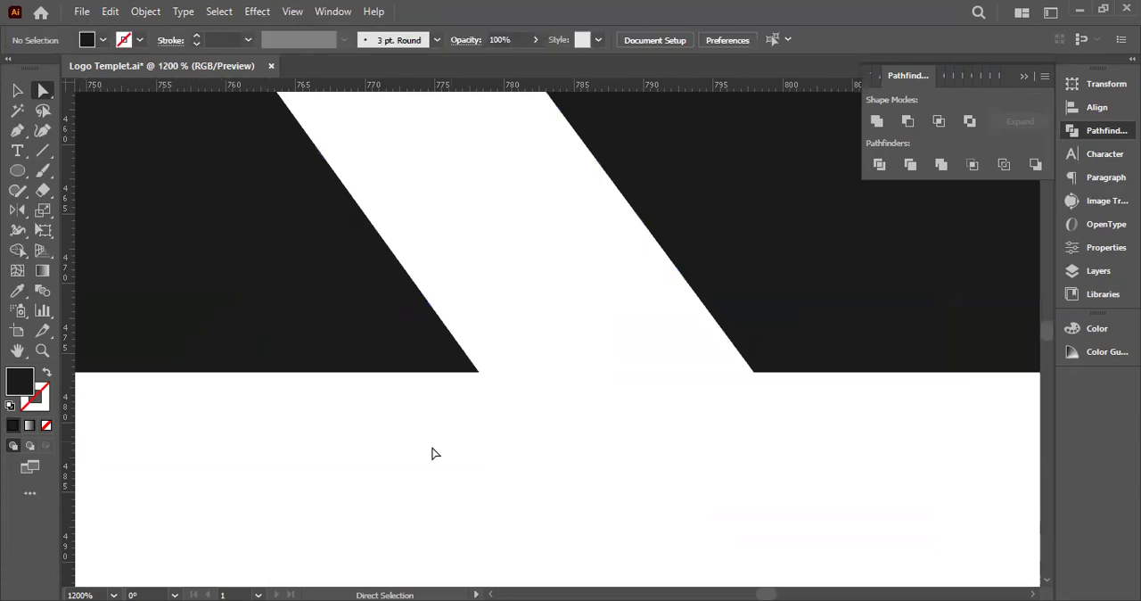
scroll(432, 453, down, 7)
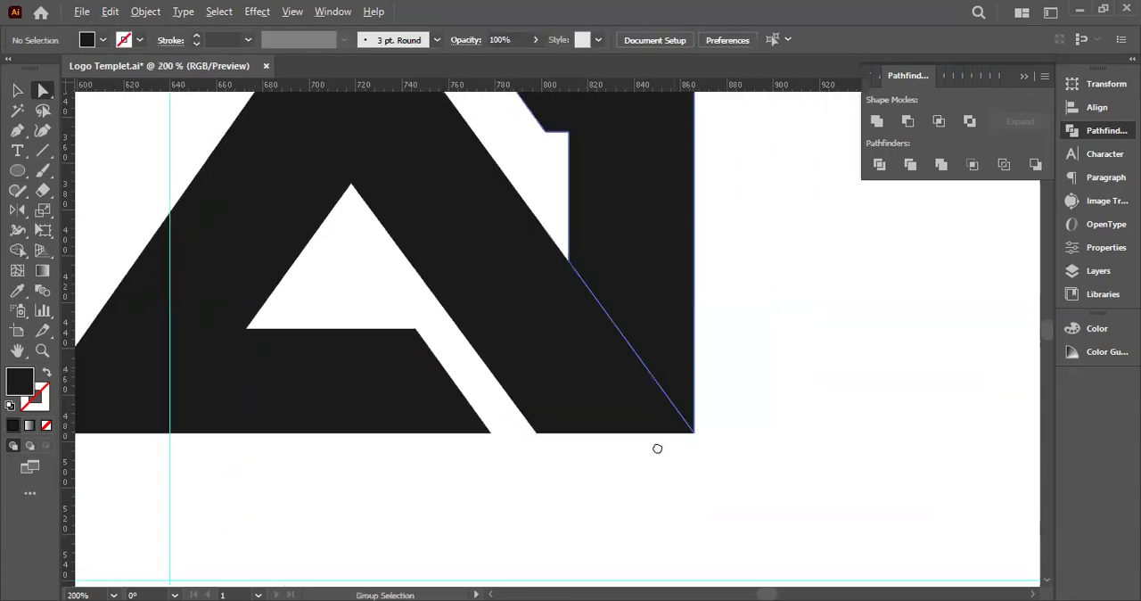
Undo the last two edits to the divided A and 1 lettering pieces
key(ctrl+z)
key(ctrl+z)
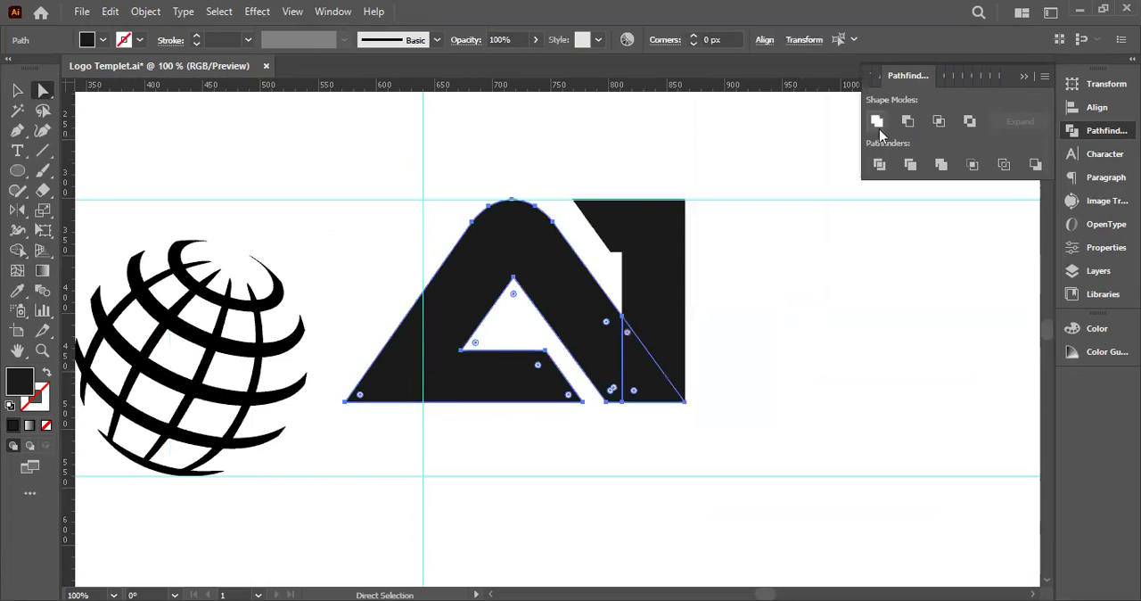
scroll(739, 291, down, 1)
drag(739, 291, 457, 209)
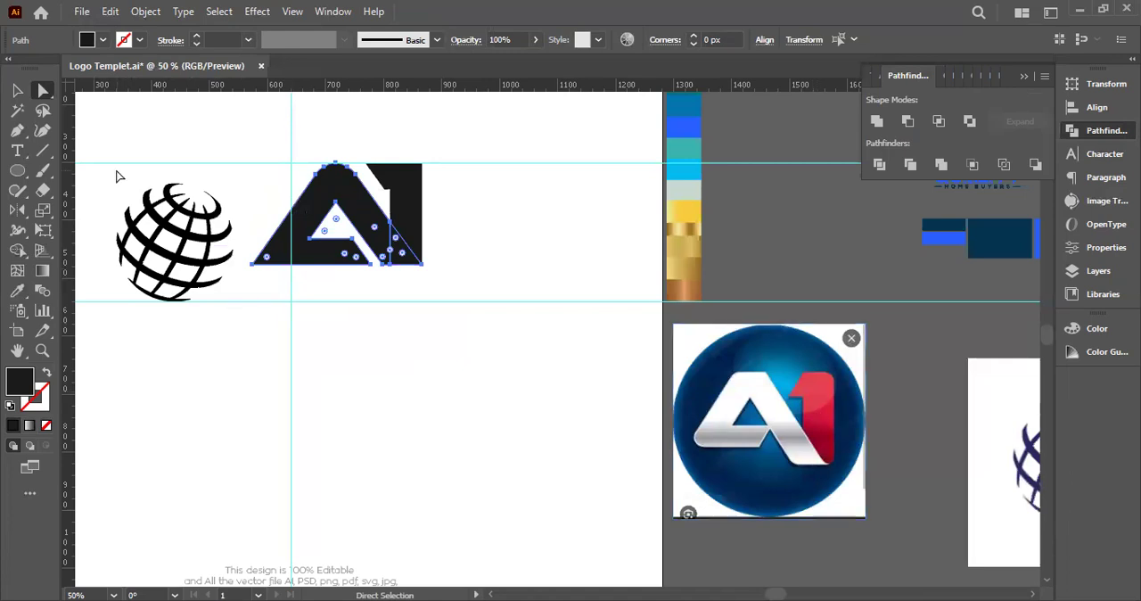
click(17, 90)
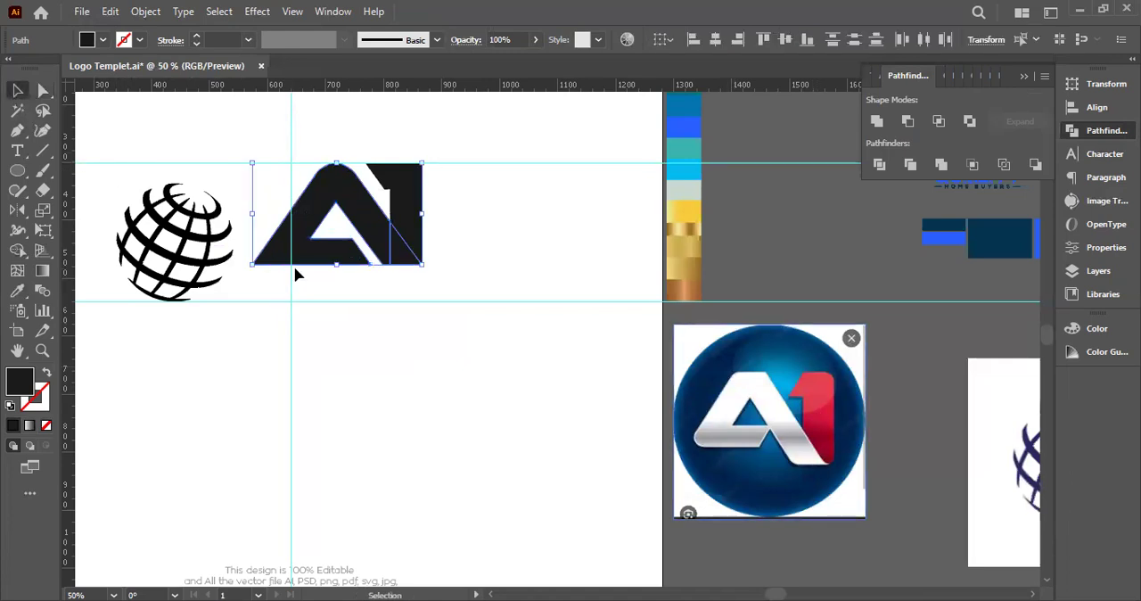
click(222, 243)
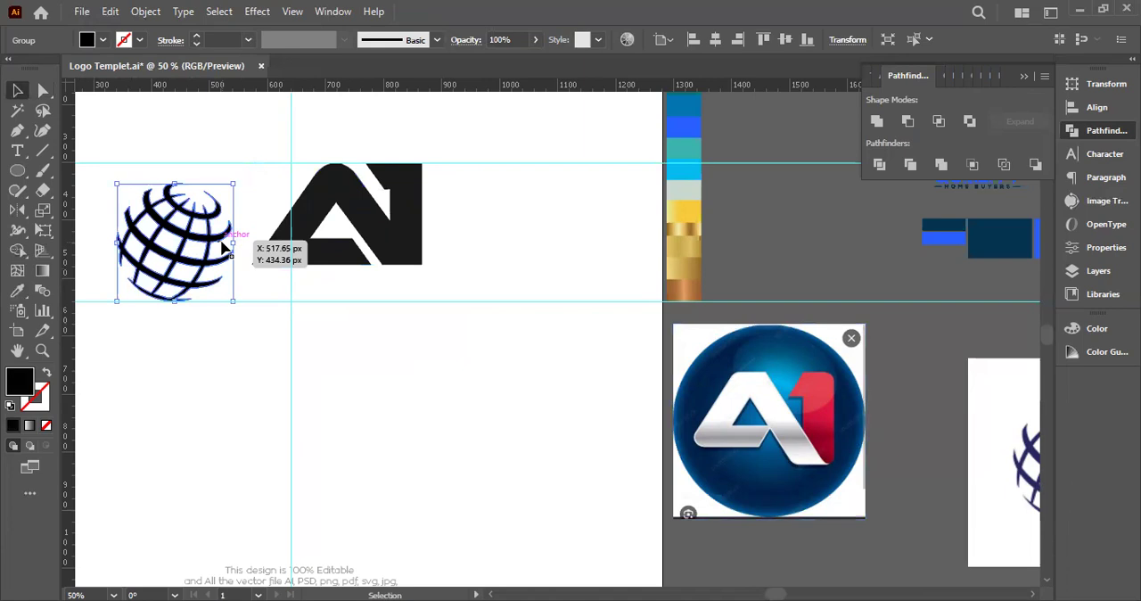
click(42, 270)
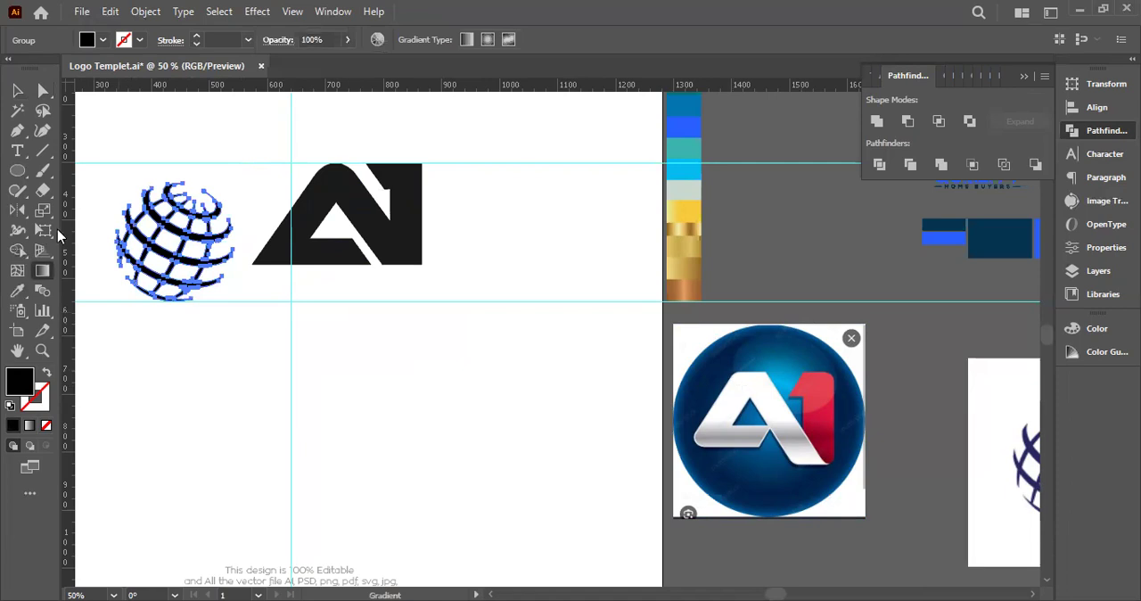
key(ctrl)
key(ctrl)
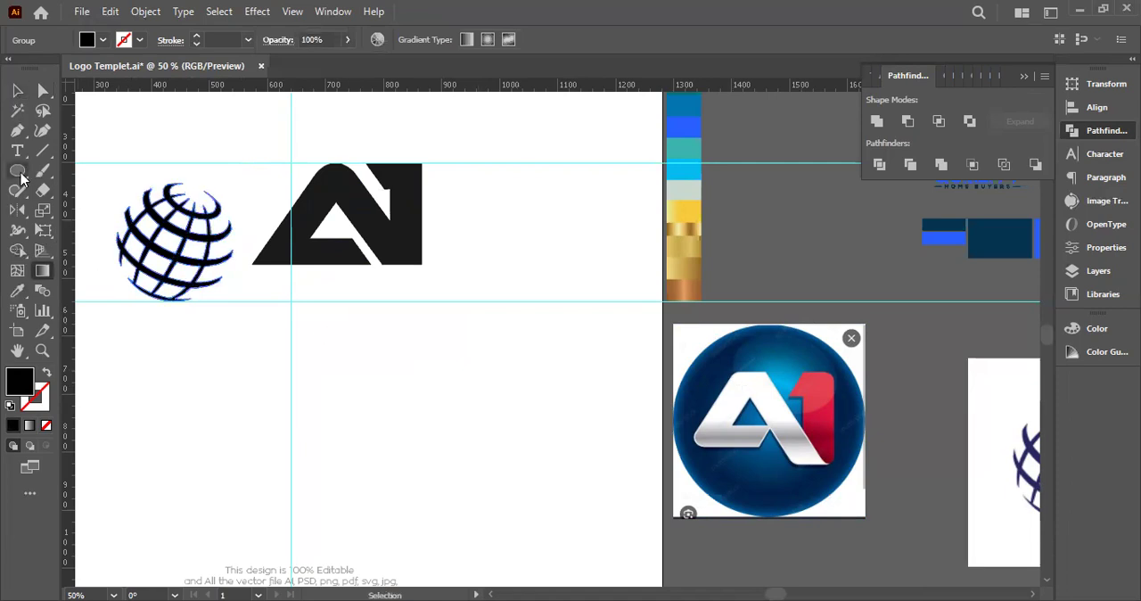
Draw a black square about 56 px wide in the empty space beside the A1 lettering and place a copy to its right
key(m)
drag(537, 215, 568, 244)
click(23, 93)
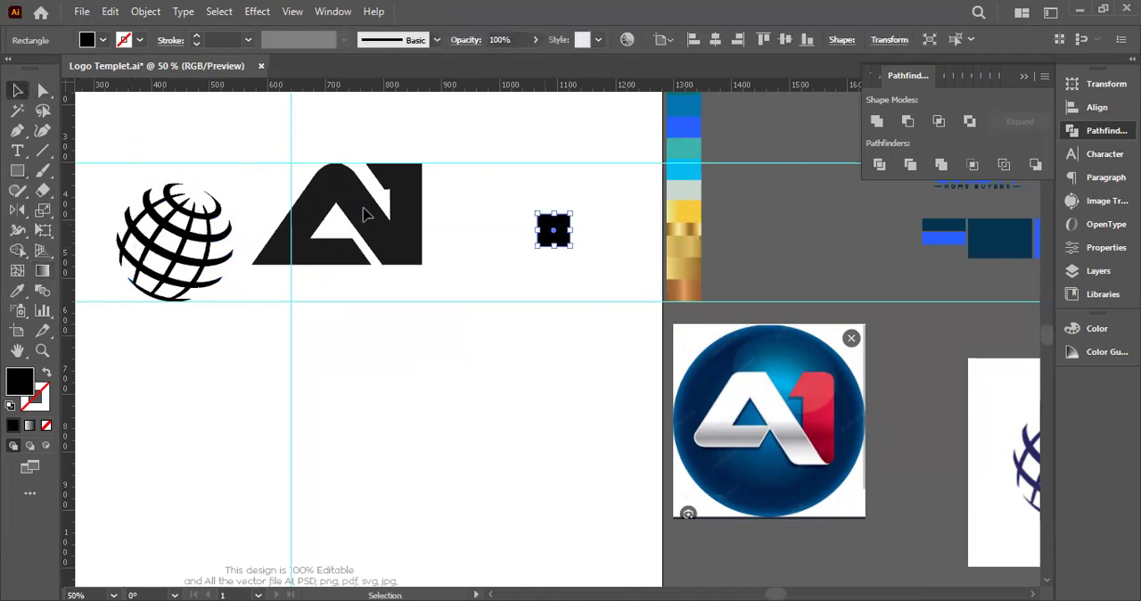
key(ctrl+plus)
key(ctrl+plus)
key(ctrl+plus)
key(ctrl+plus)
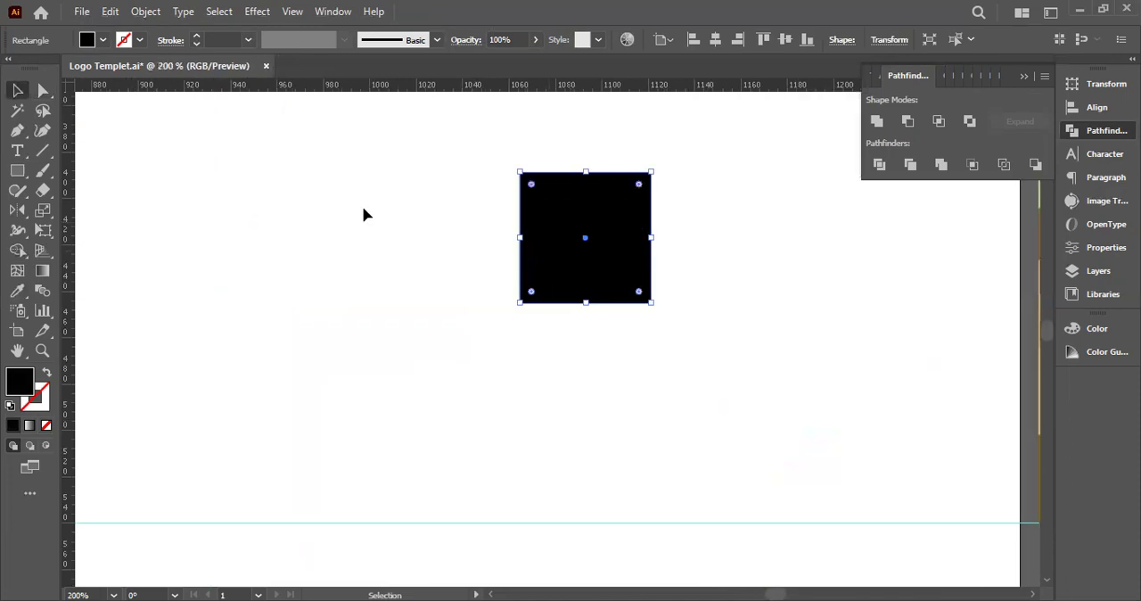
alt+drag(586, 279, 741, 280)
key(ctrl+minus)
key(ctrl+minus)
key(ctrl+minus)
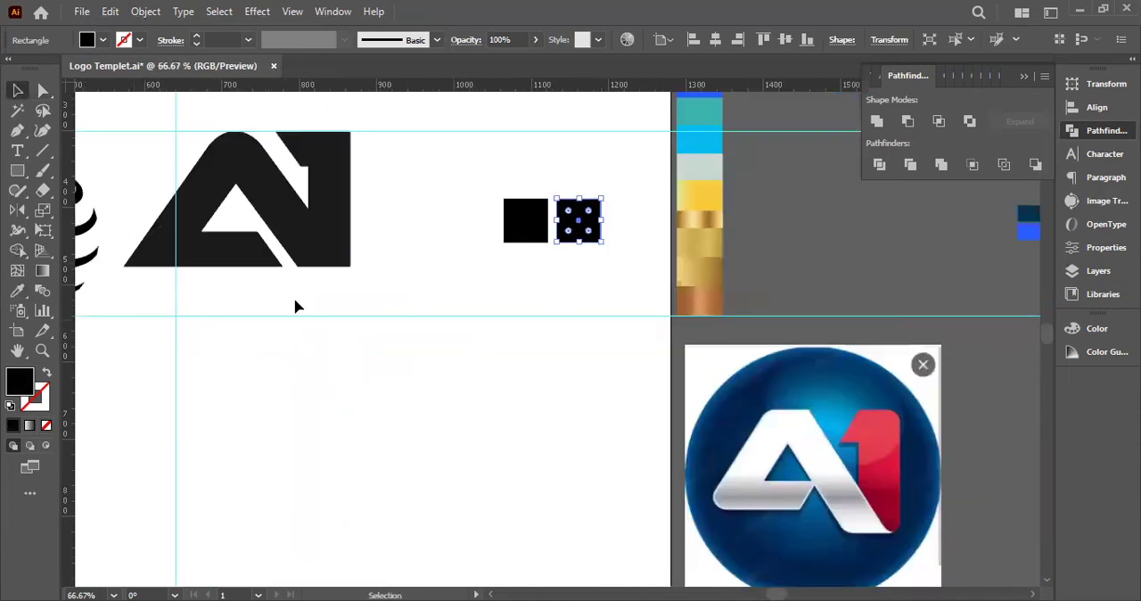
Fill the left square with the dark navy sampled from the outer edge of the reference badge
click(526, 223)
click(17, 291)
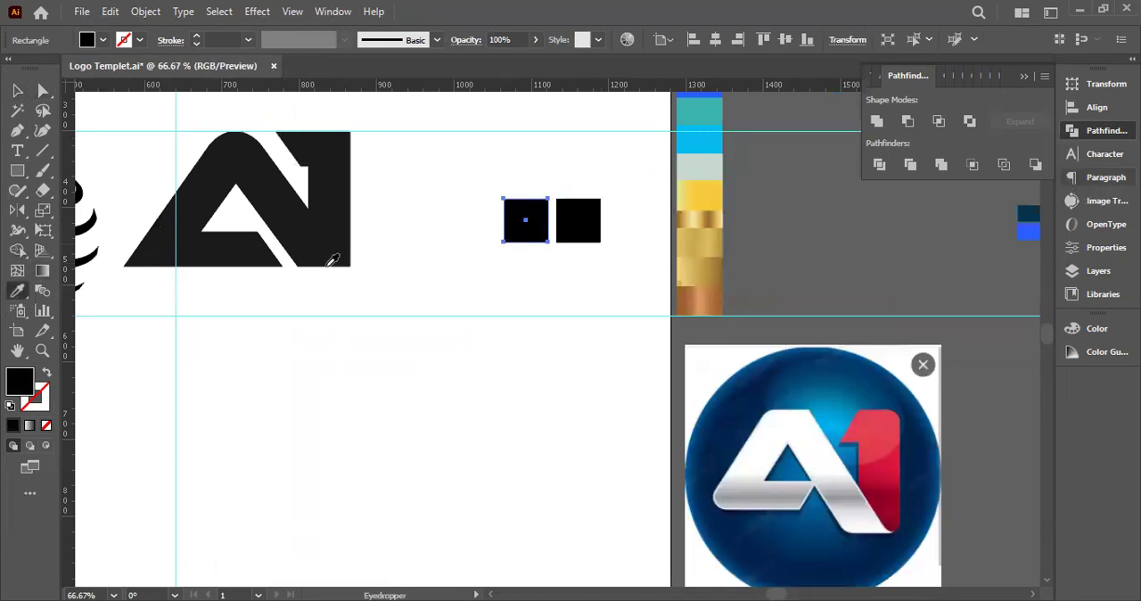
click(926, 431)
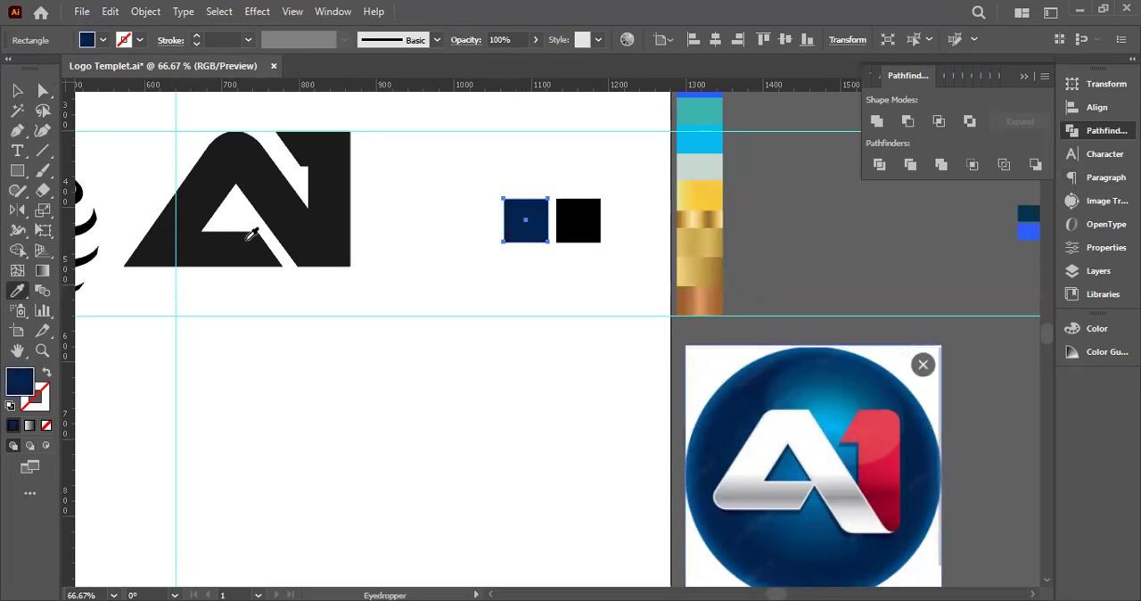
key(v)
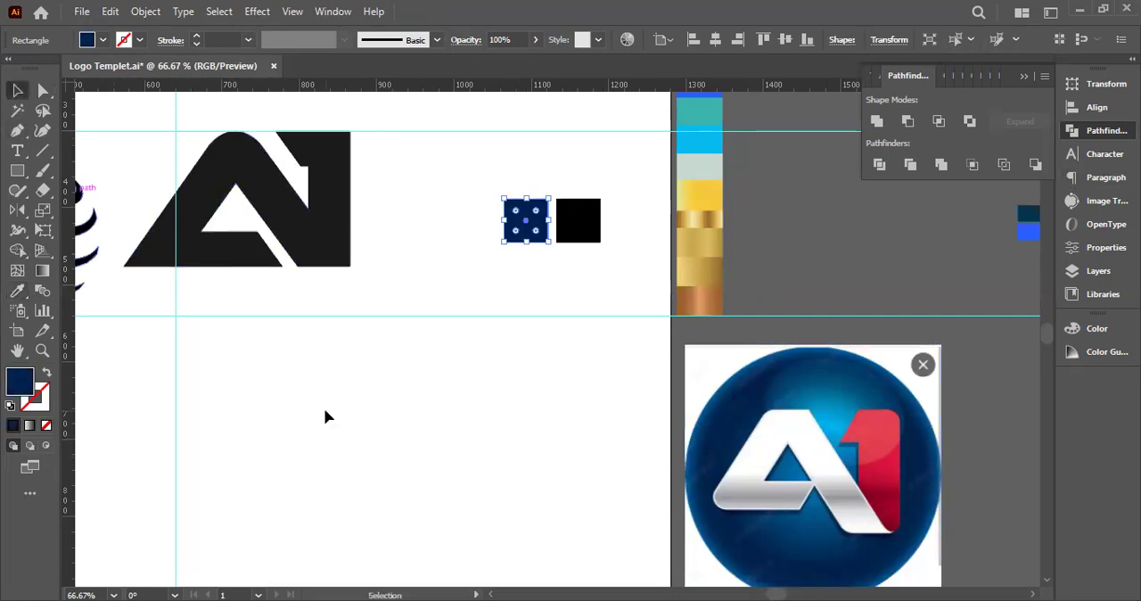
Fill the right square with the bright blue sampled beside the top of the 1 in the reference badge
click(578, 220)
click(22, 294)
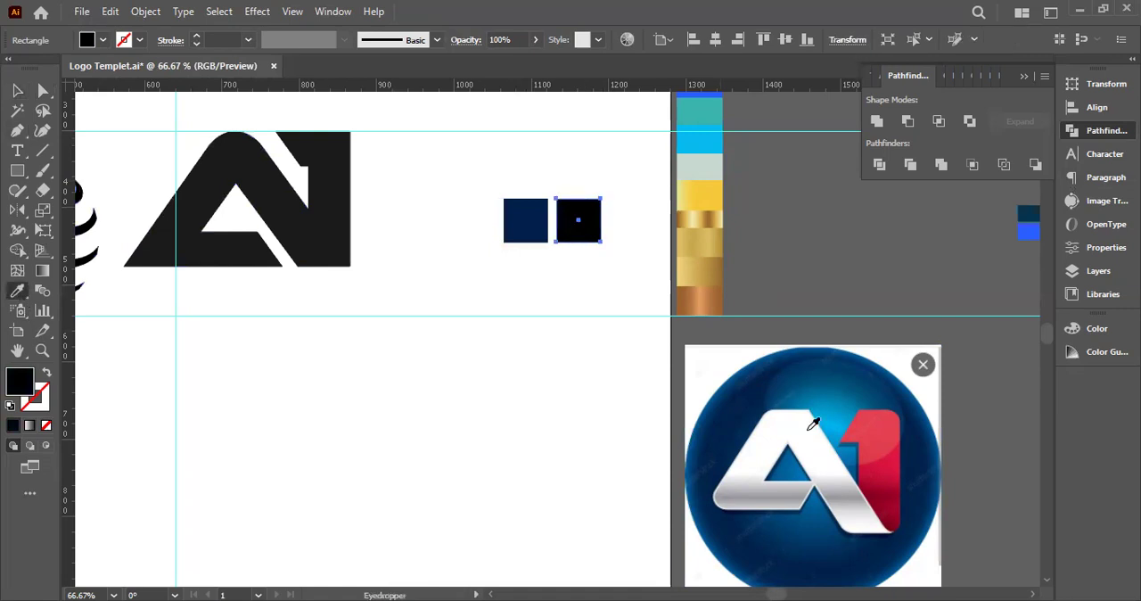
click(853, 405)
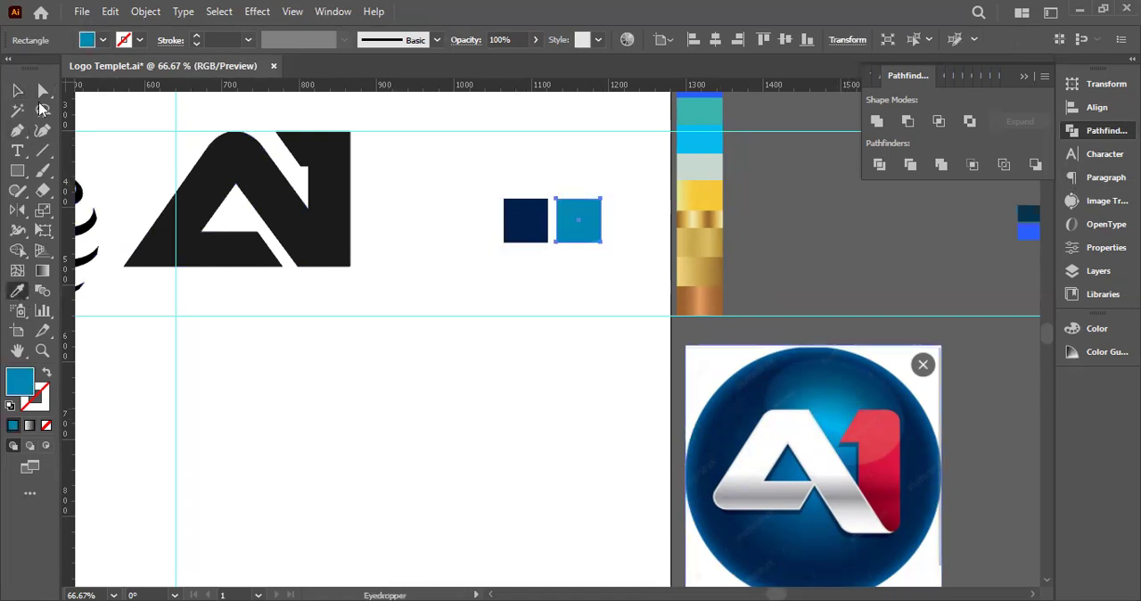
key(v)
click(410, 465)
Draw a rectangle about 127 by 50 px directly beneath the two colour squares, spanning their combined width
drag(459, 212, 577, 220)
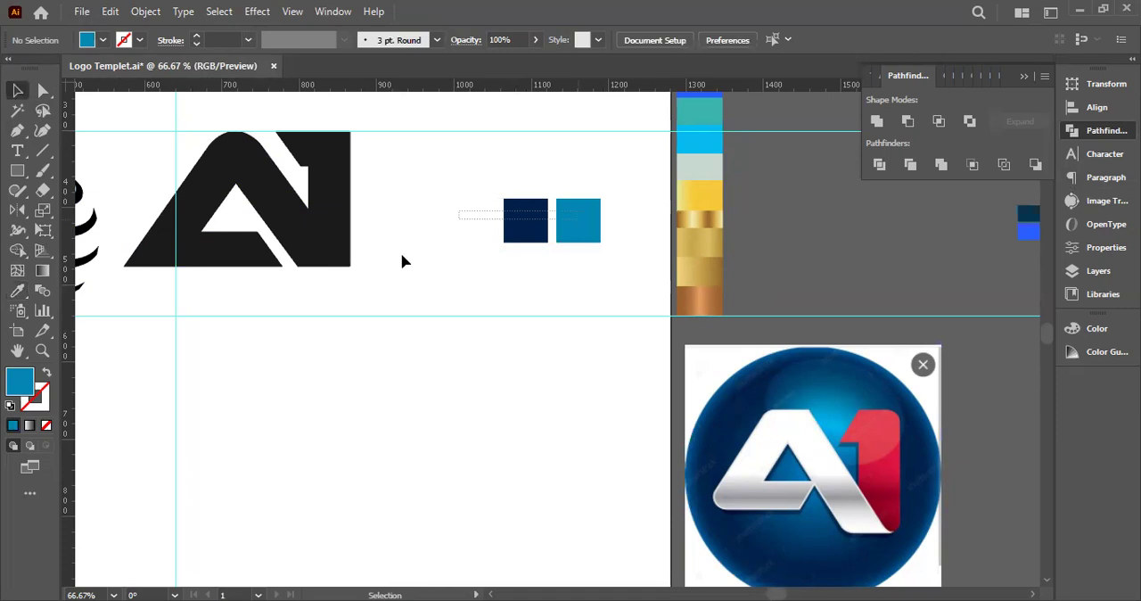
click(19, 170)
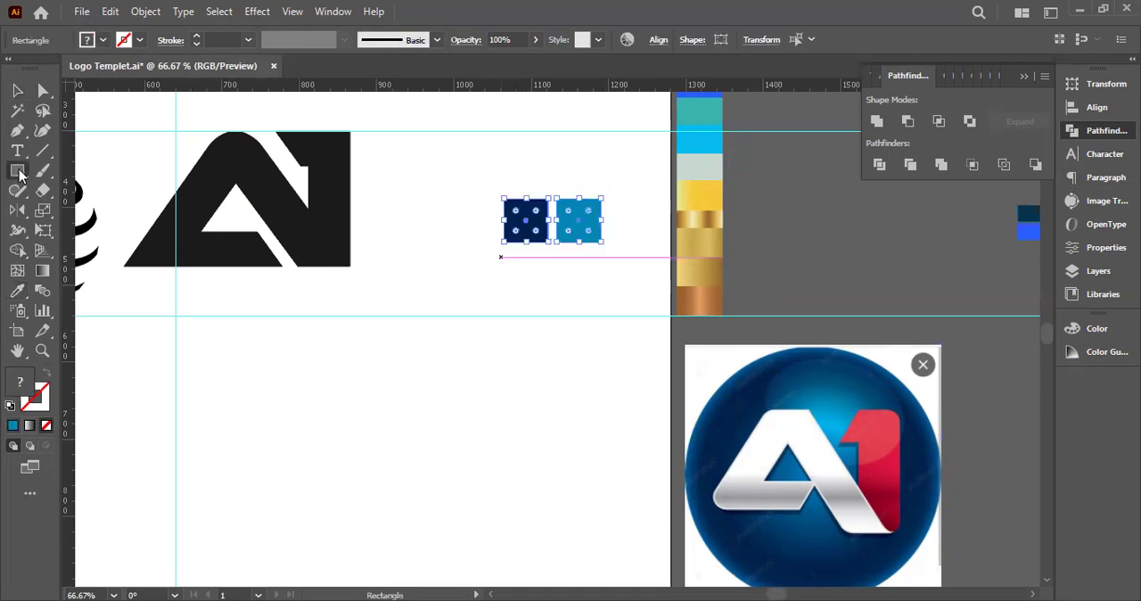
drag(504, 252, 602, 291)
click(18, 90)
click(426, 436)
key(space)
drag(425, 436, 367, 417)
click(494, 253)
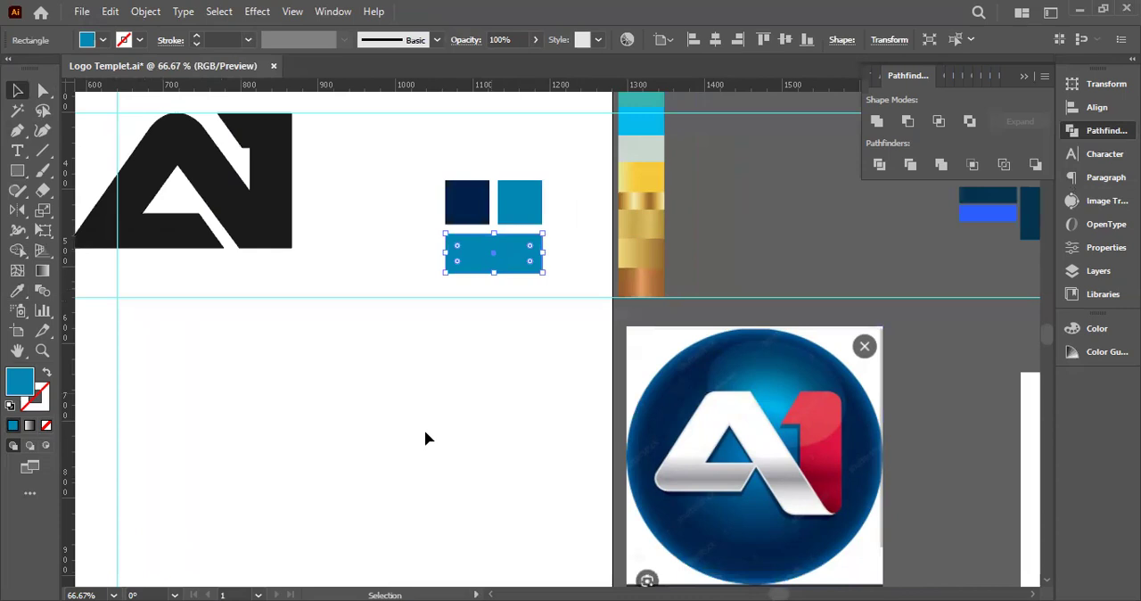
Apply a gradient fill to the rectangle and colour its start stop with the dark navy from the left square
click(46, 277)
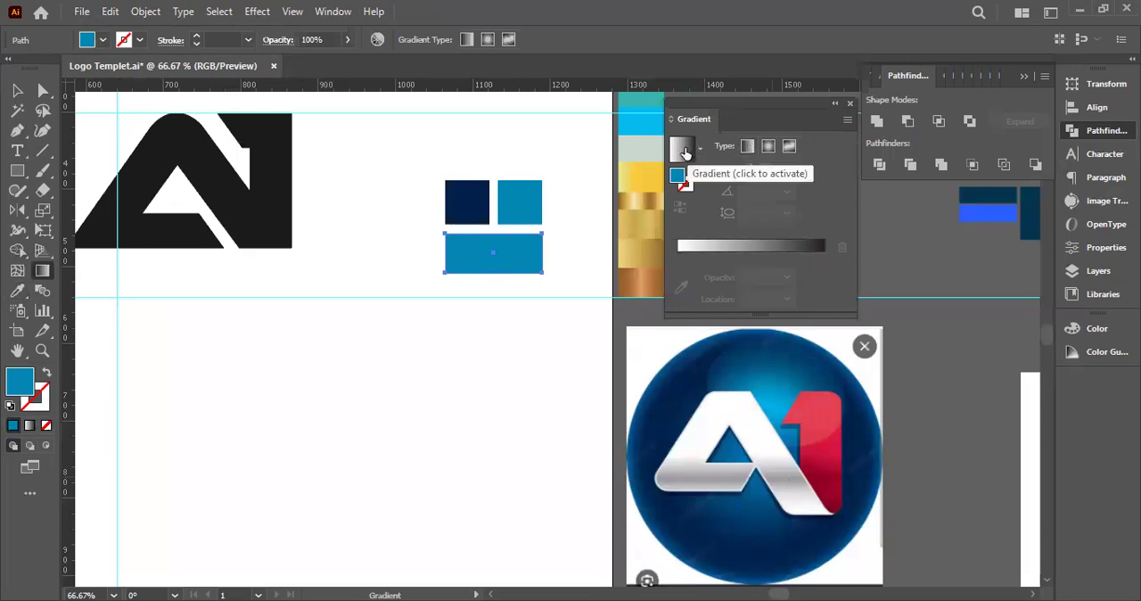
click(685, 151)
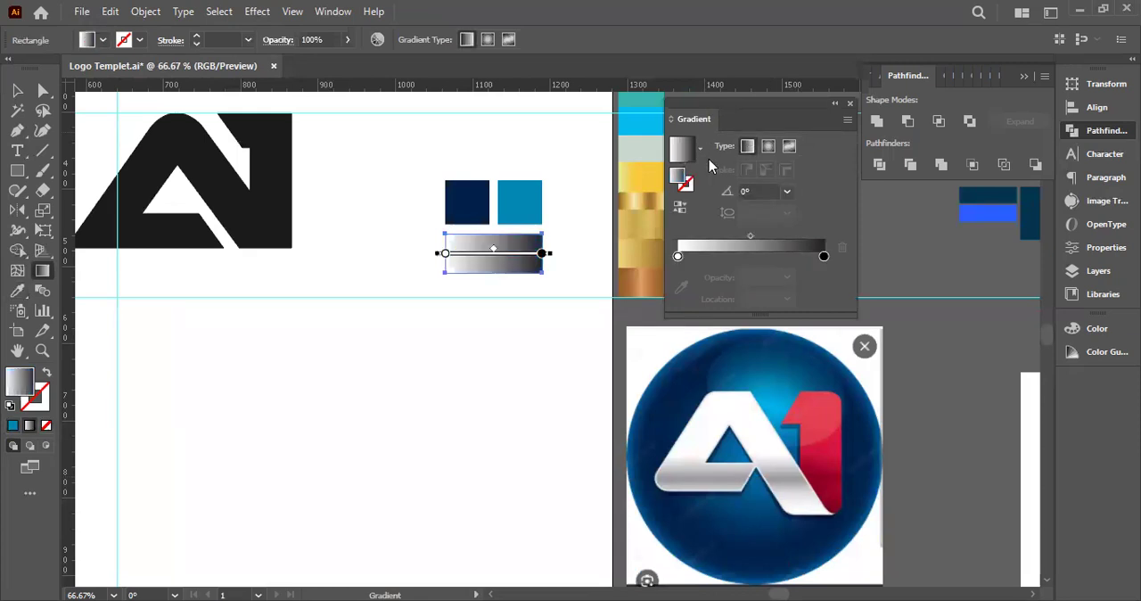
key(v)
click(677, 256)
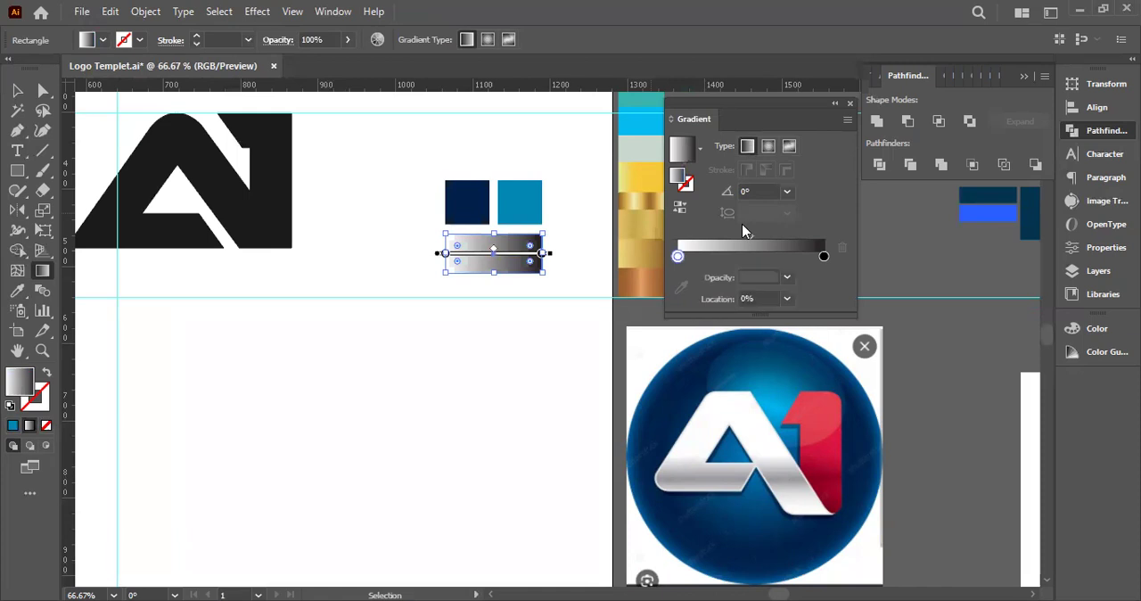
click(681, 287)
key(g)
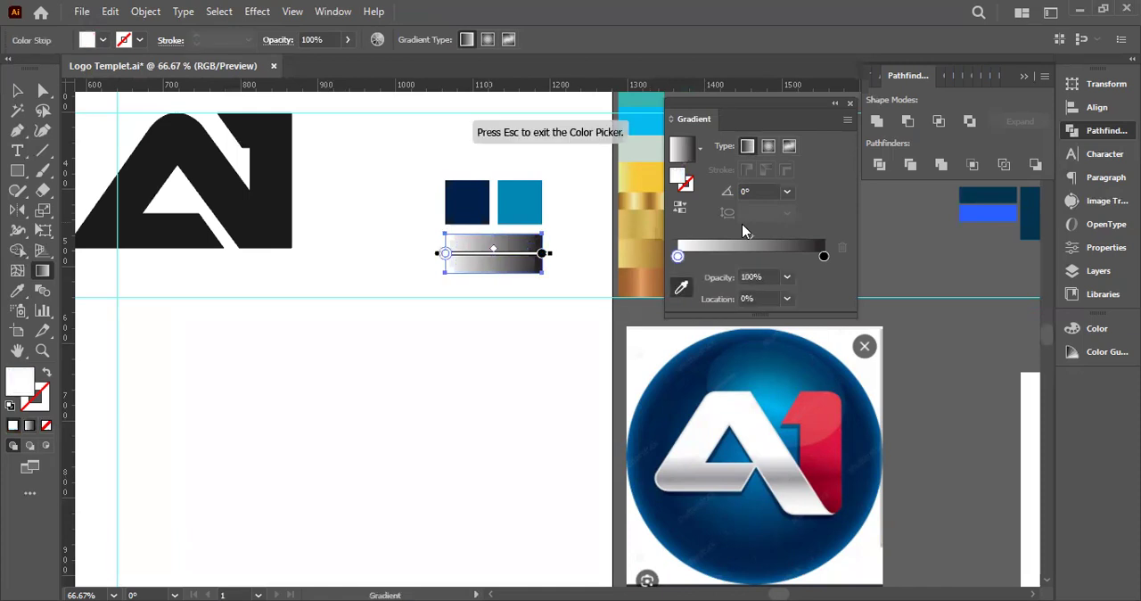
click(469, 203)
key(v)
Colour the gradient's end stop with the bright blue from the right square and change the gradient type to radial
click(825, 258)
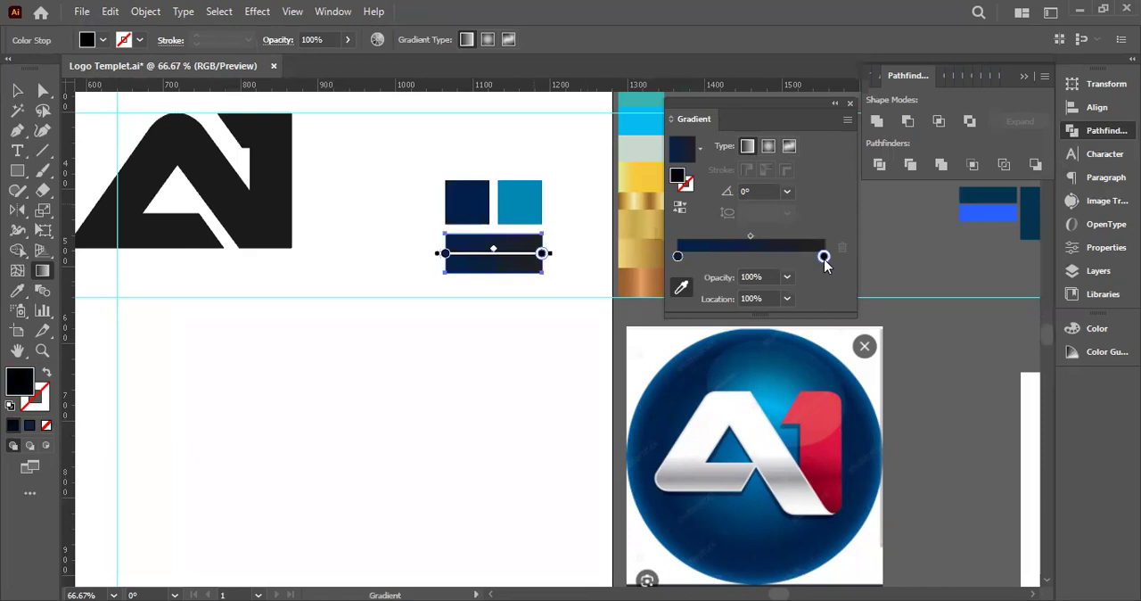
click(520, 203)
key(Escape)
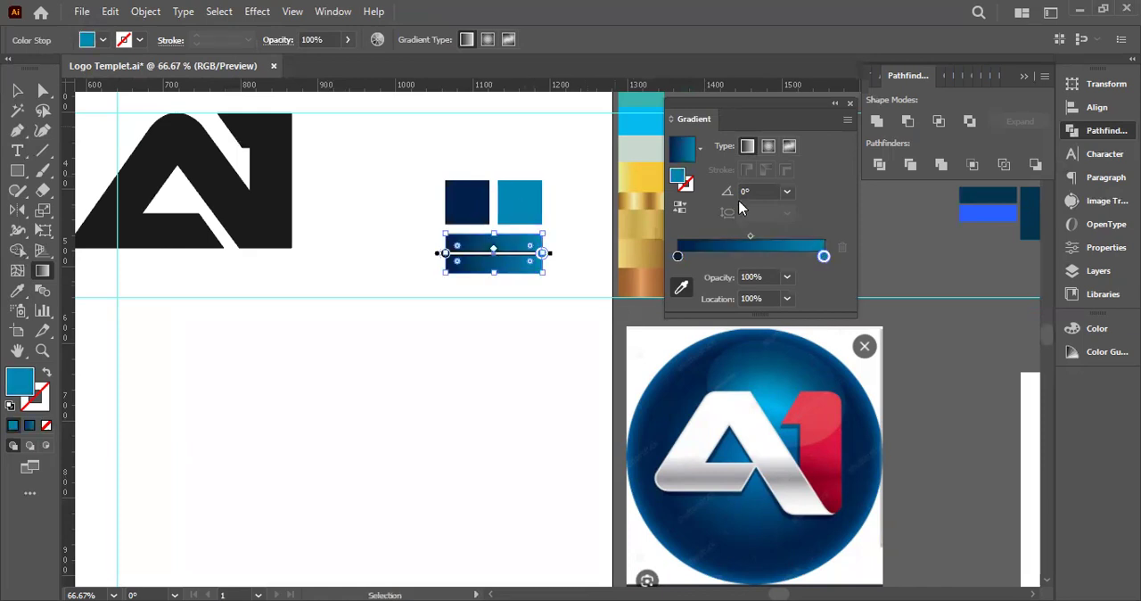
click(749, 148)
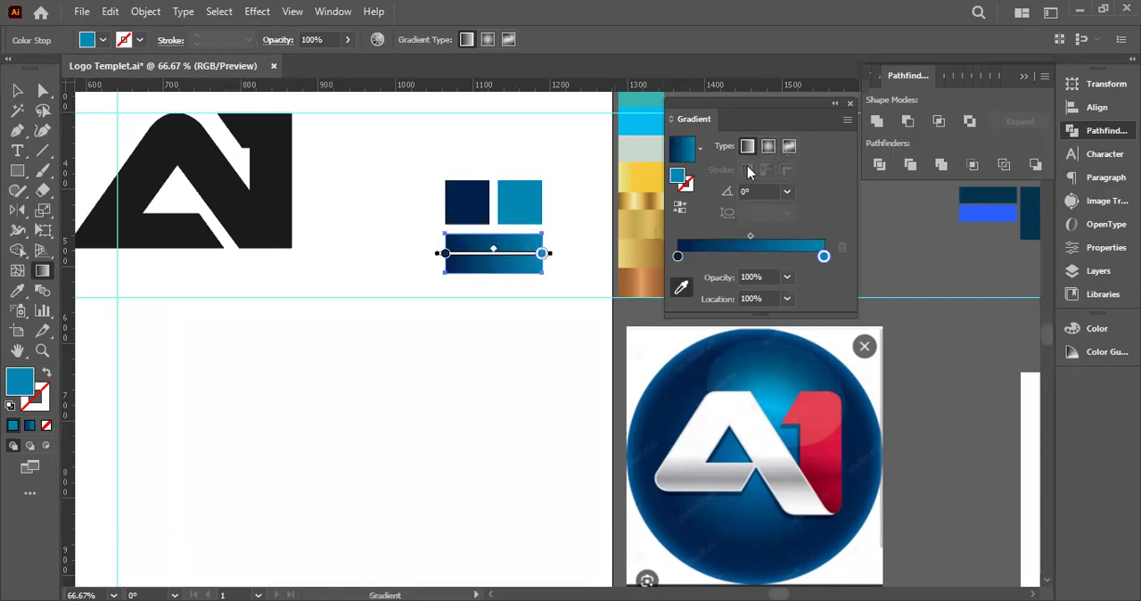
click(768, 148)
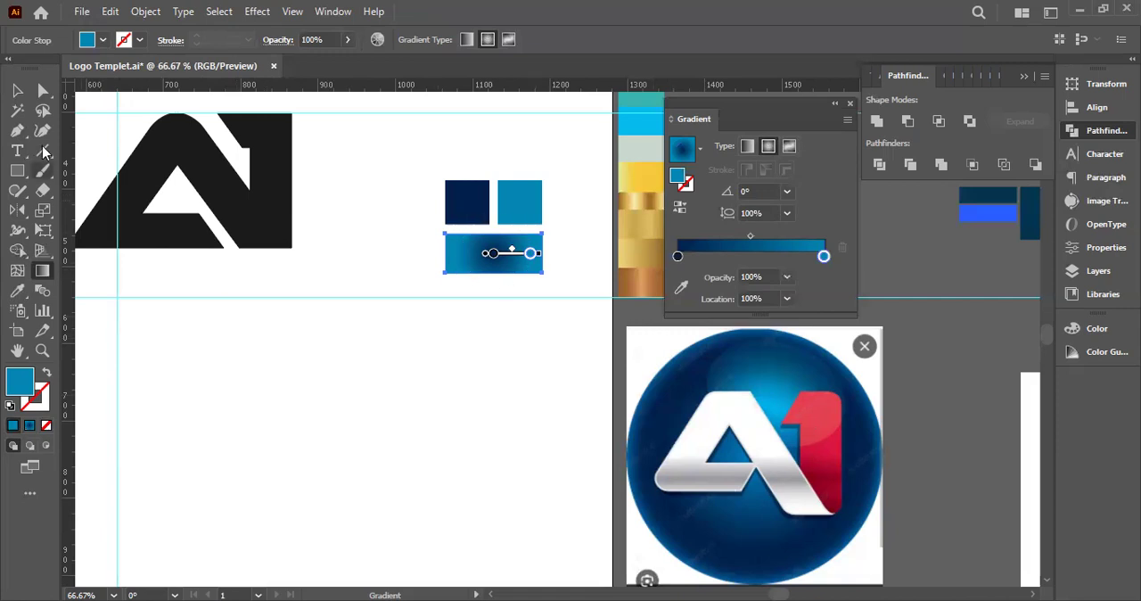
Extend the rectangle's radial gradient so its outer radius reaches slightly beyond the rectangle's side edge
drag(538, 254, 556, 253)
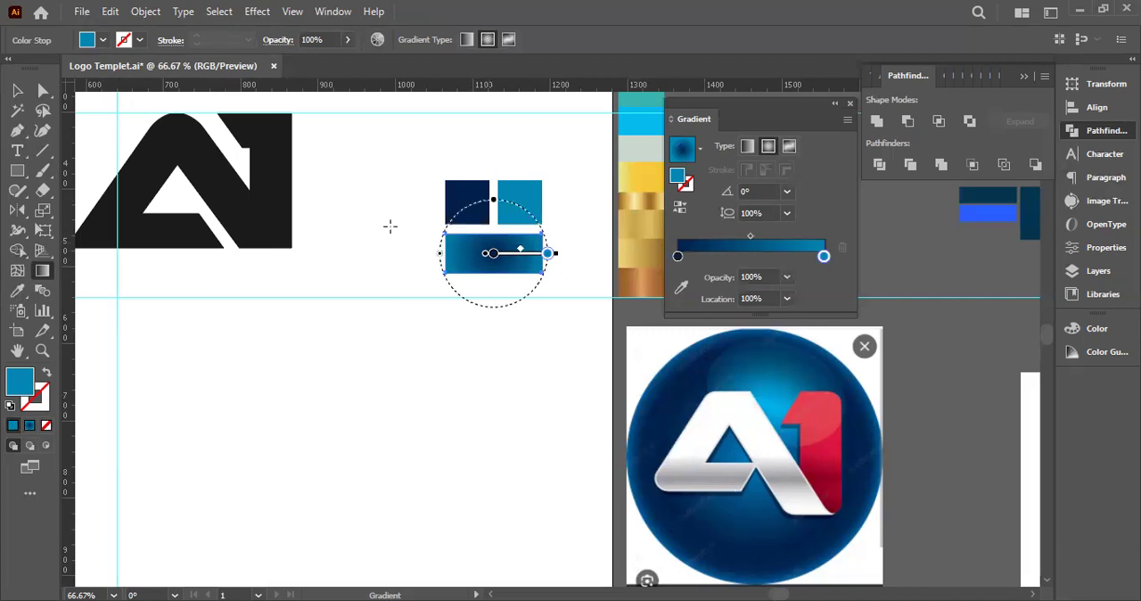
click(18, 92)
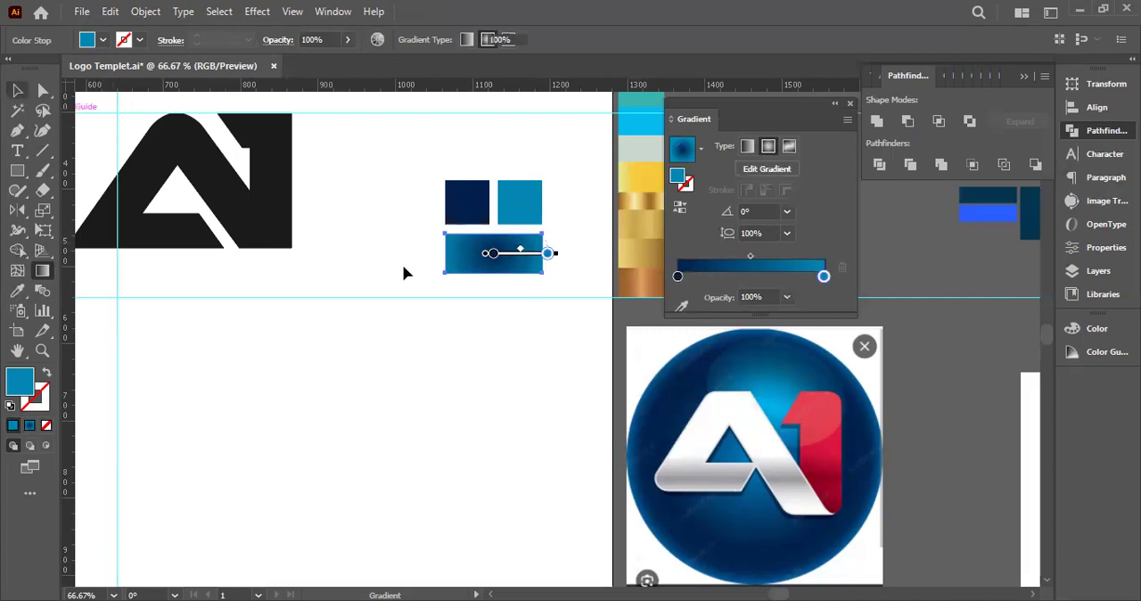
Apply the rectangle's navy-to-bright-blue radial gradient to the globe beside the A1 lettering
scroll(190, 253, down, 2)
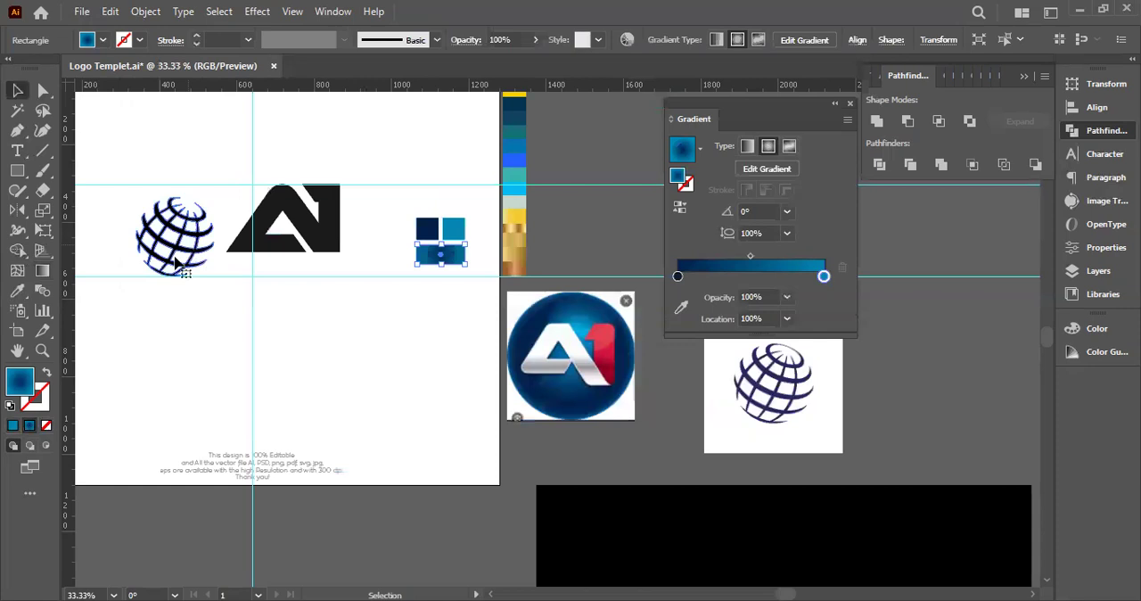
click(177, 259)
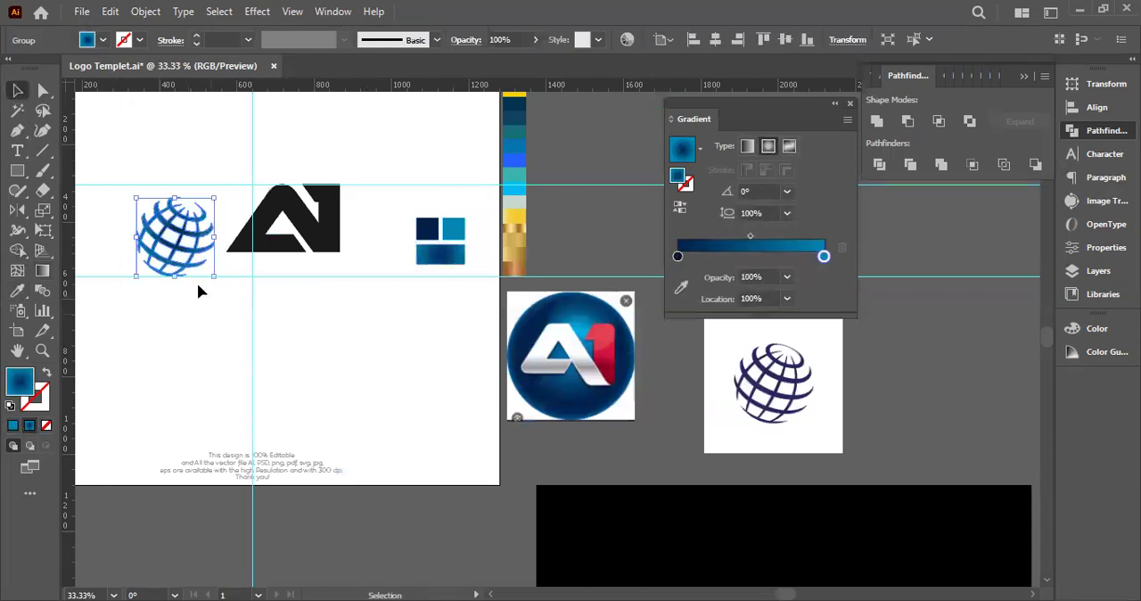
drag(198, 283, 306, 312)
Open the globe's radial gradient for editing directly on the artwork with the Gradient tool
click(44, 271)
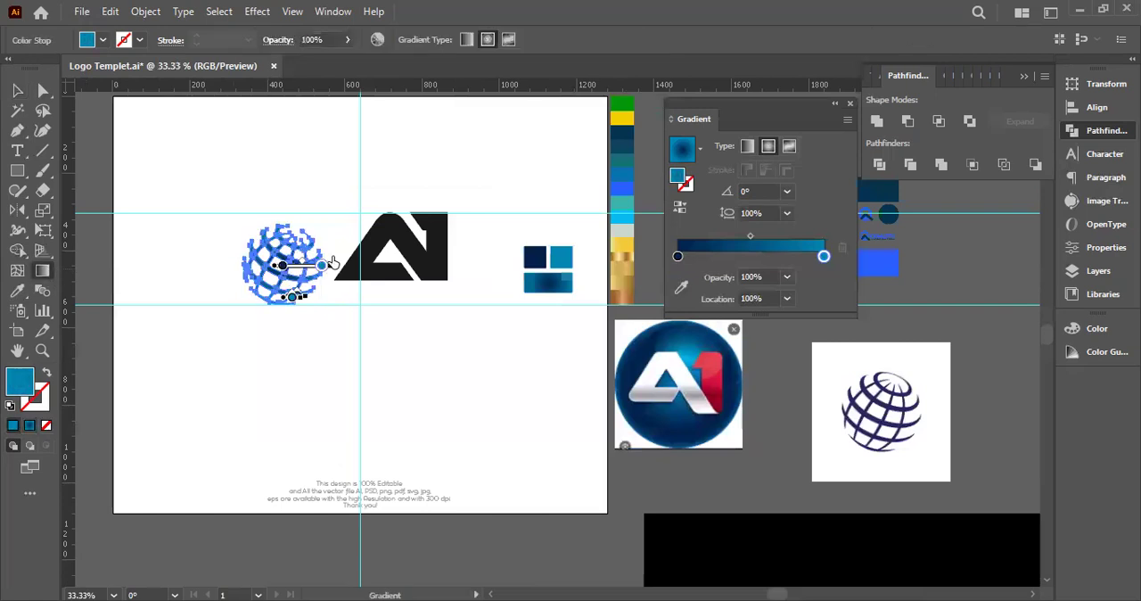
scroll(275, 268, up, 4)
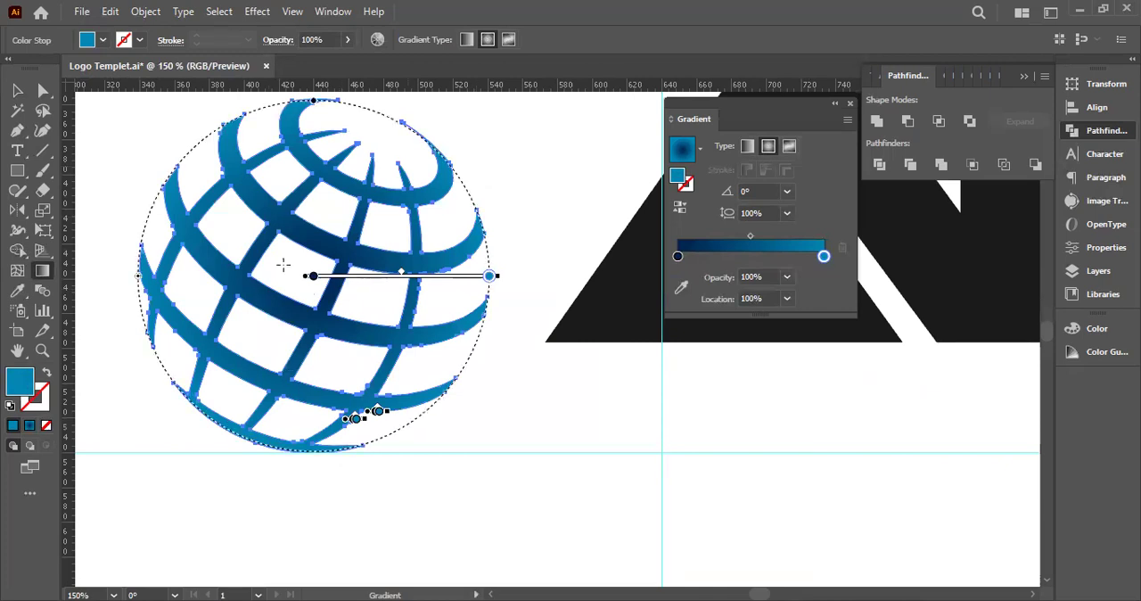
key(v)
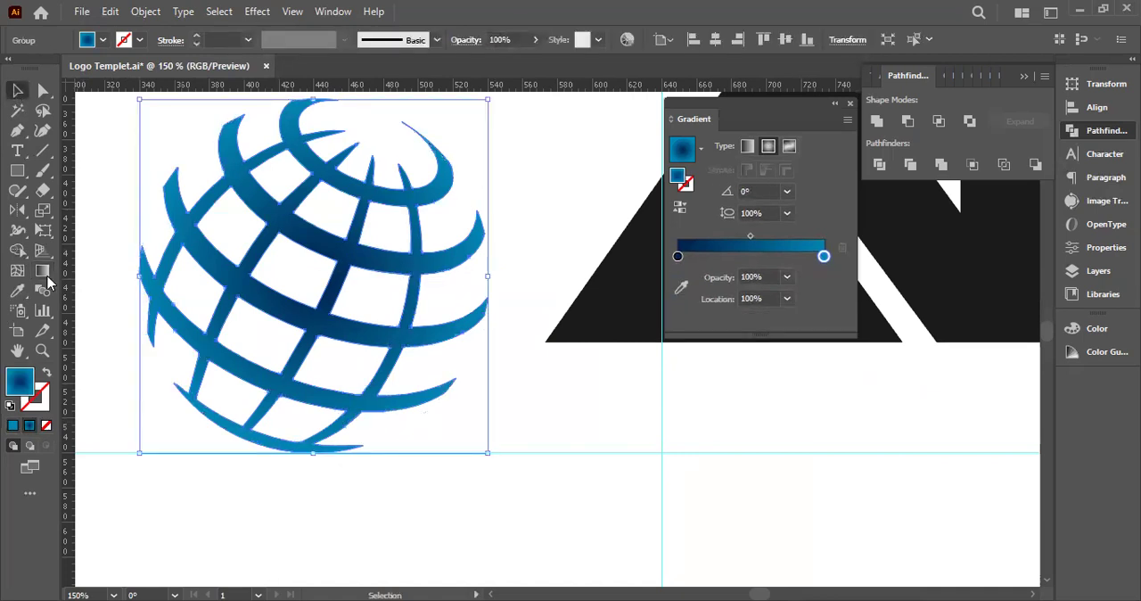
key(g)
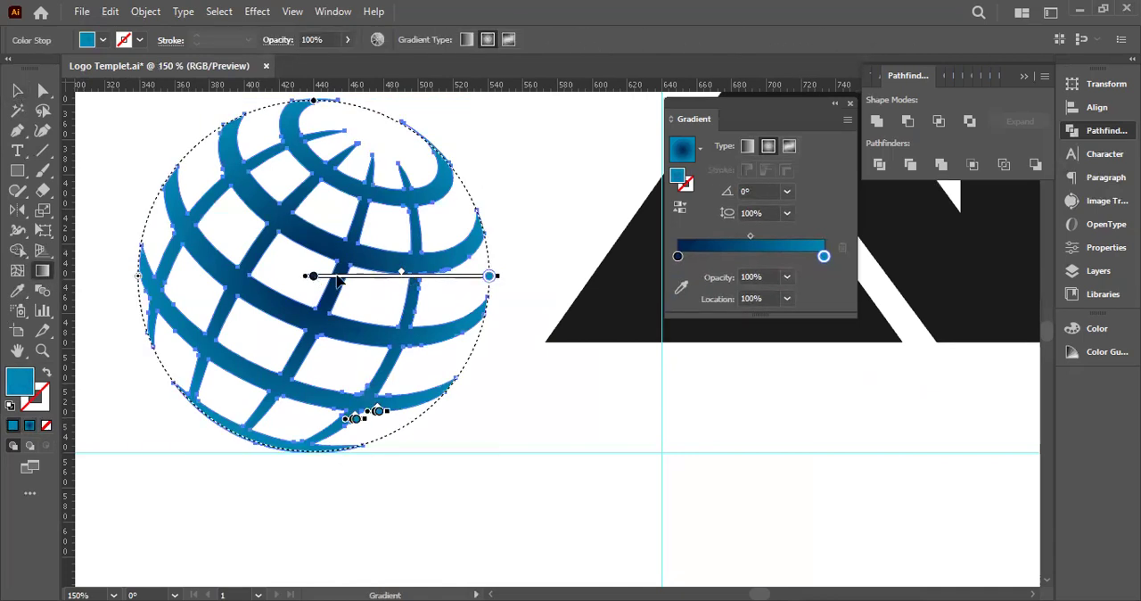